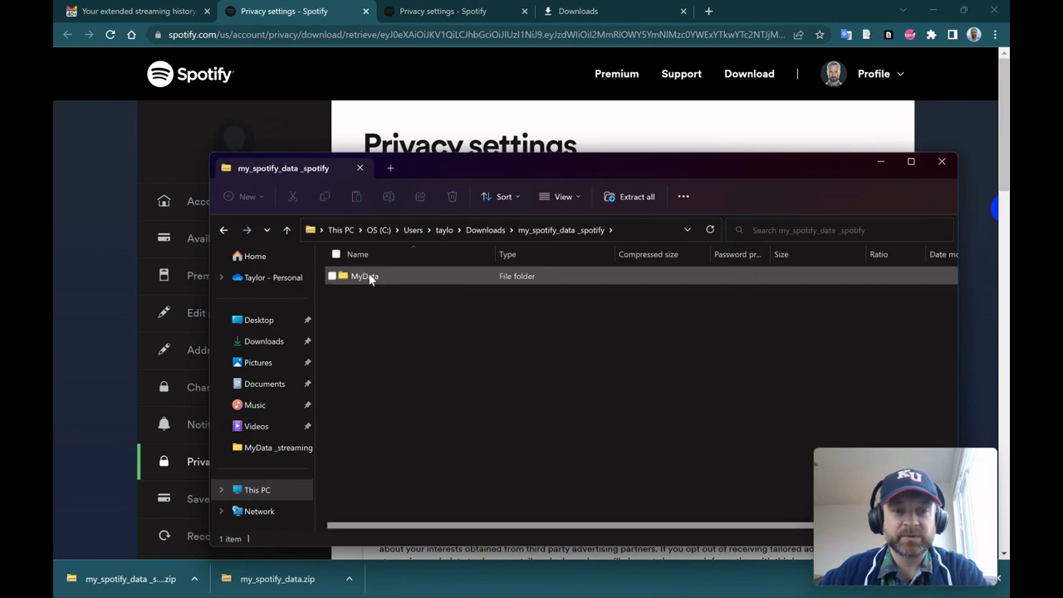
# Step: Extract the compressed my_spotify_data _spotify archive in the Downloads folder
pyautogui.click(222, 231)
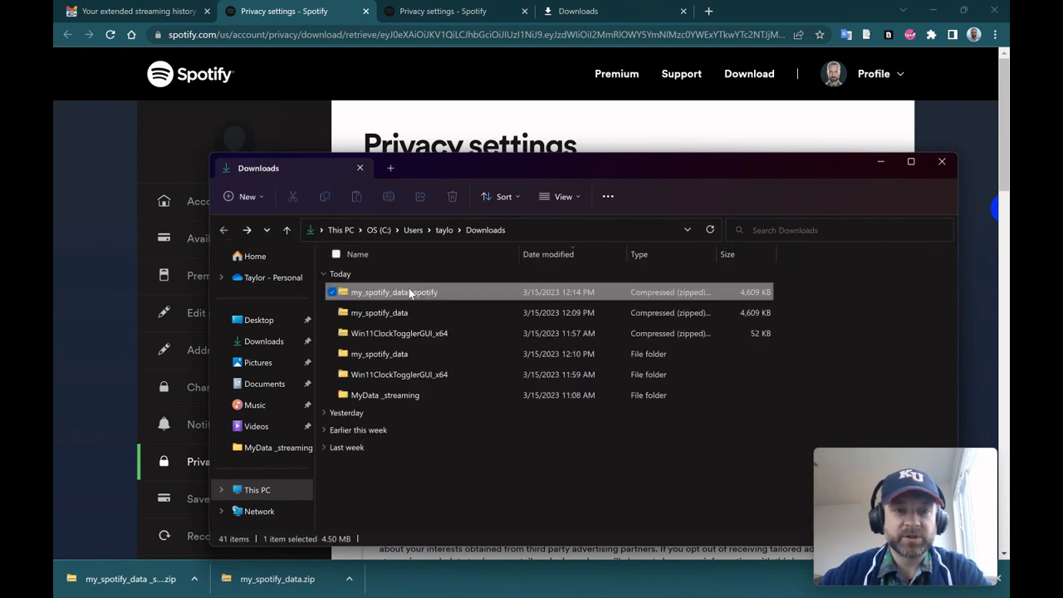
pyautogui.rightClick(407, 292)
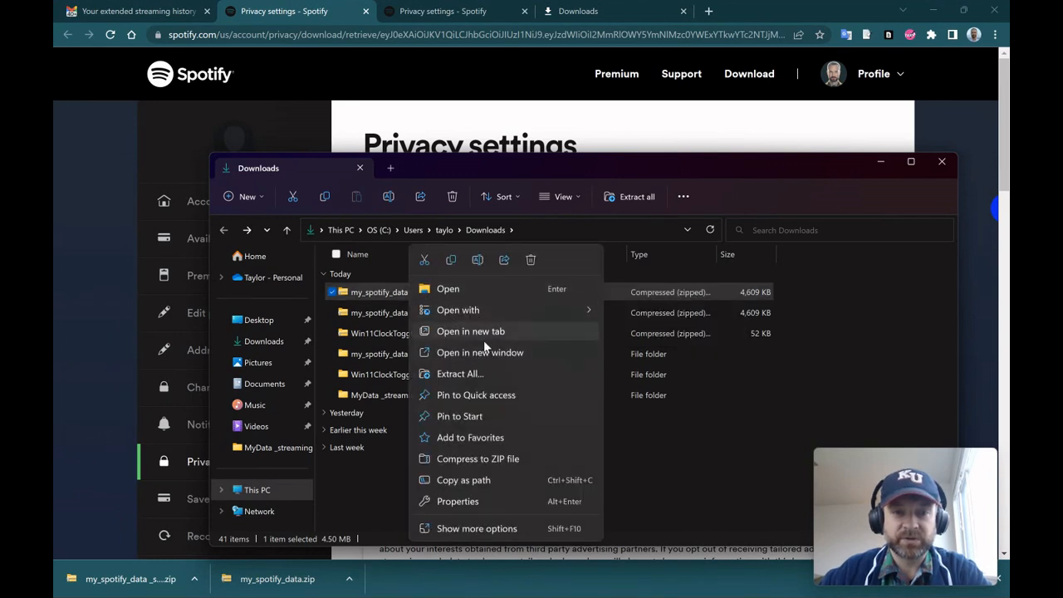
pyautogui.click(486, 372)
pyautogui.click(652, 442)
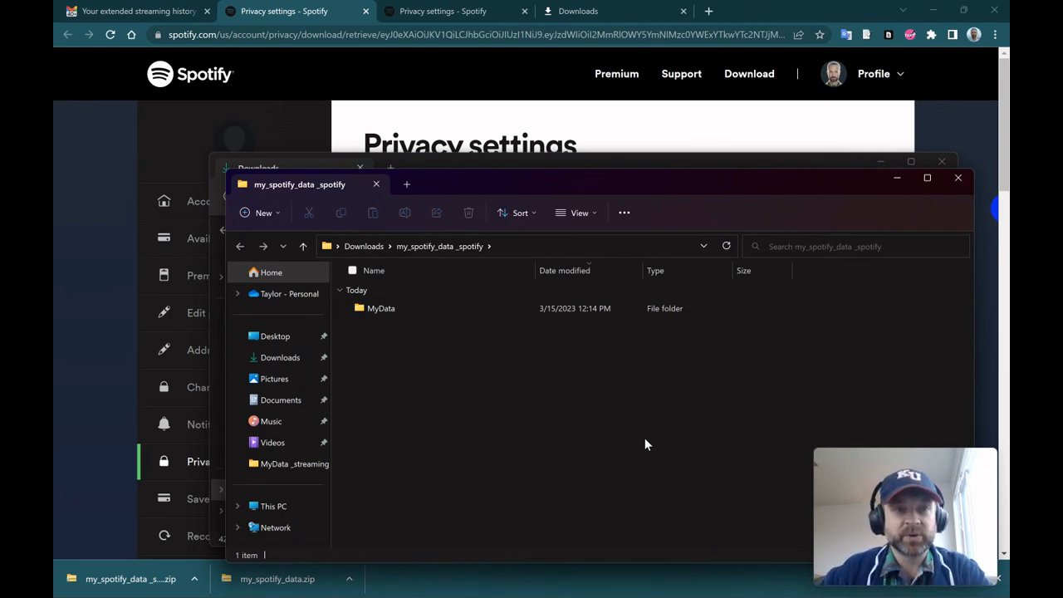
# Step: Examine the MyData folders inside the extracted my_spotify_data _spotify and my_spotify_data folders
pyautogui.doubleClick(401, 309)
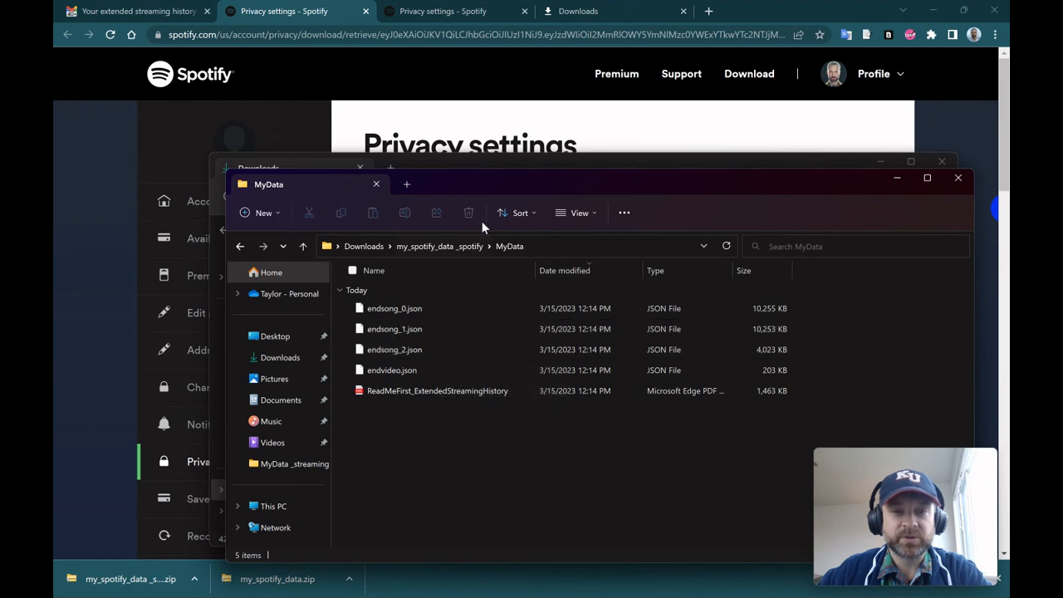
pyautogui.click(378, 249)
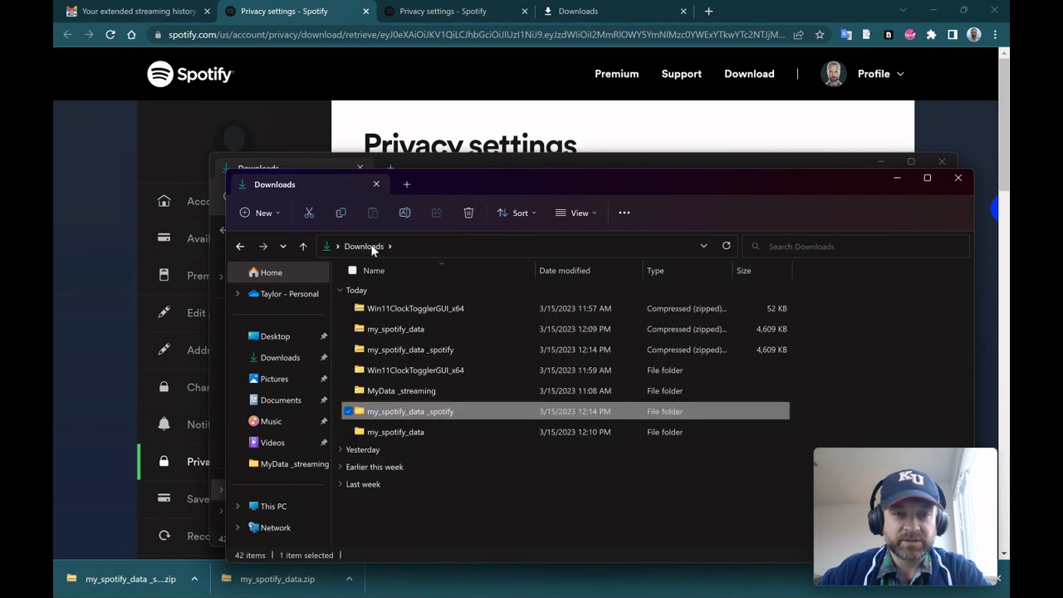
pyautogui.click(454, 433)
pyautogui.doubleClick(454, 433)
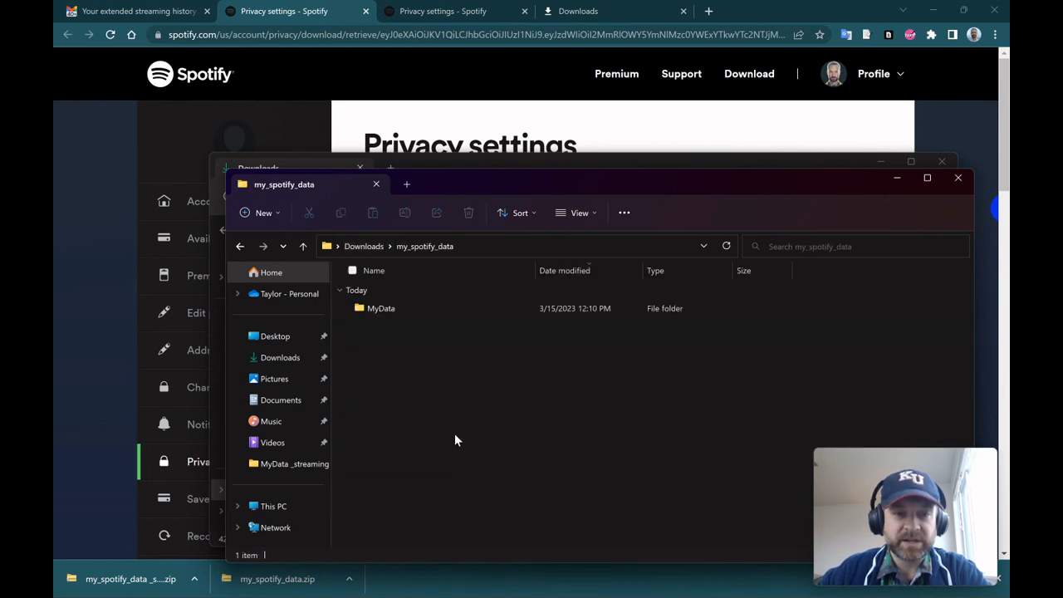
pyautogui.doubleClick(392, 311)
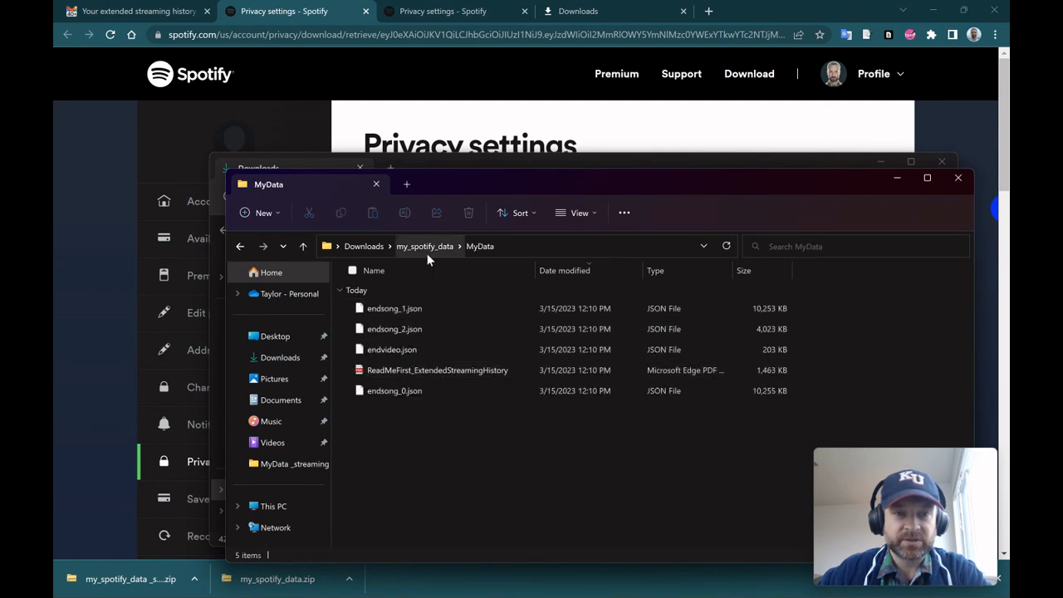
# Step: Open the MyData _streaming folder in Downloads and locate the StreamingHistory0.json file
pyautogui.click(475, 164)
pyautogui.doubleClick(428, 417)
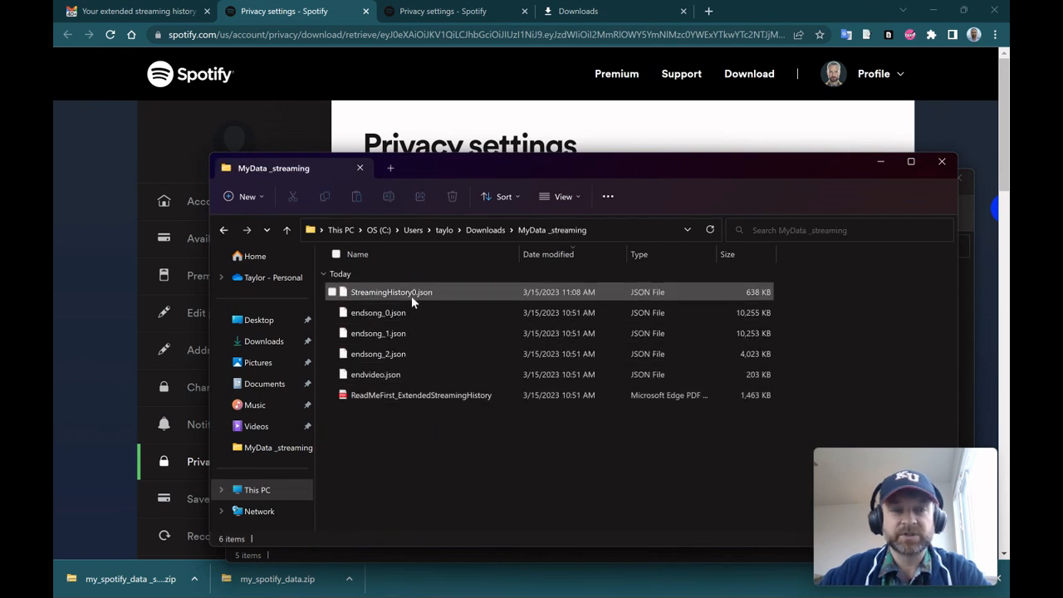
pyautogui.click(411, 296)
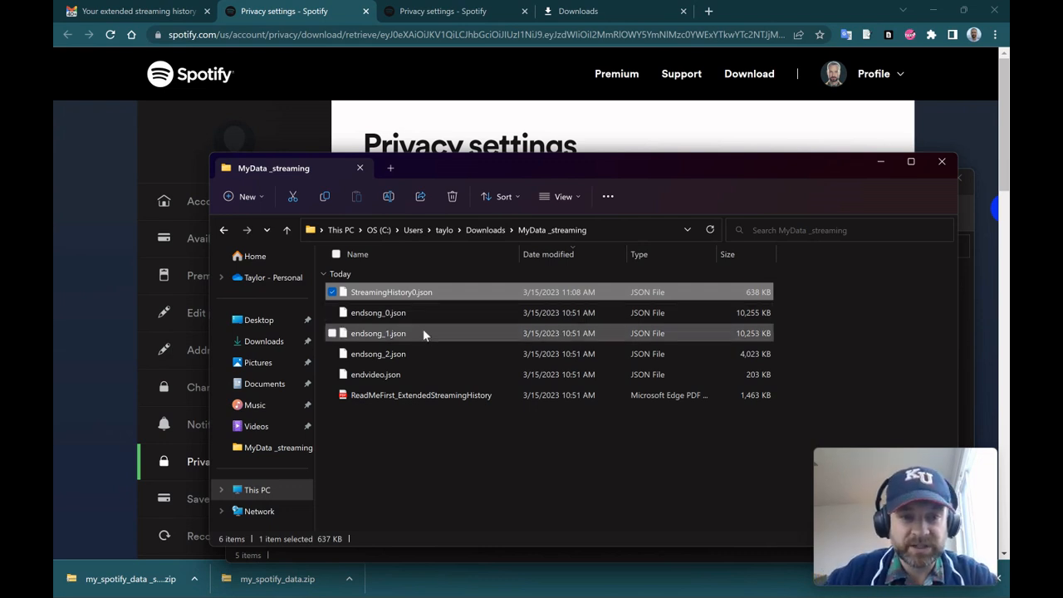
# Step: Launch Tableau 2022.4 and maximize its window
pyautogui.moveTo(656, 591)
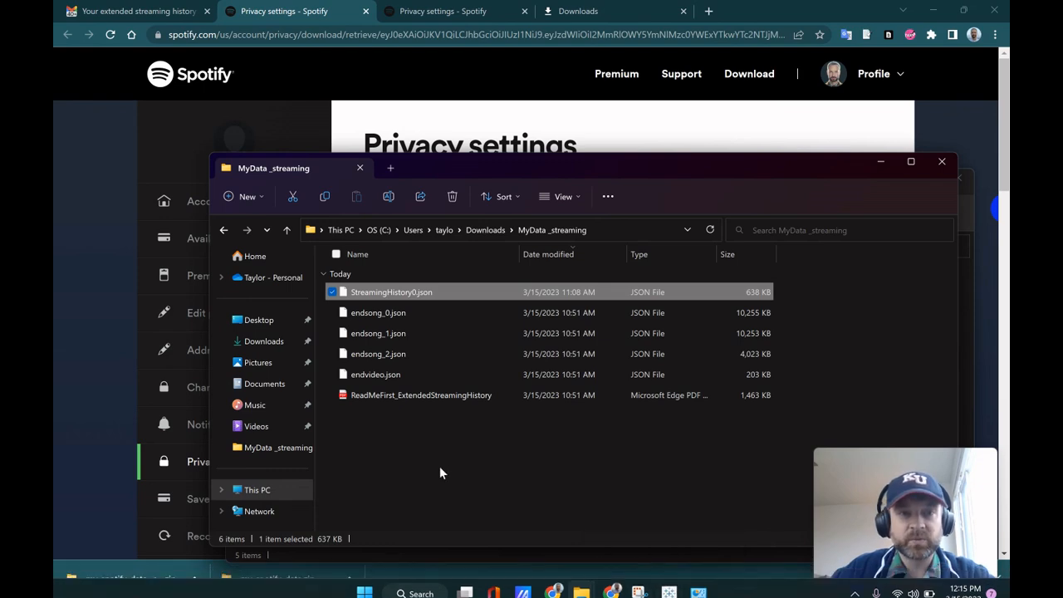
pyautogui.press('super')
pyautogui.write('tabl')
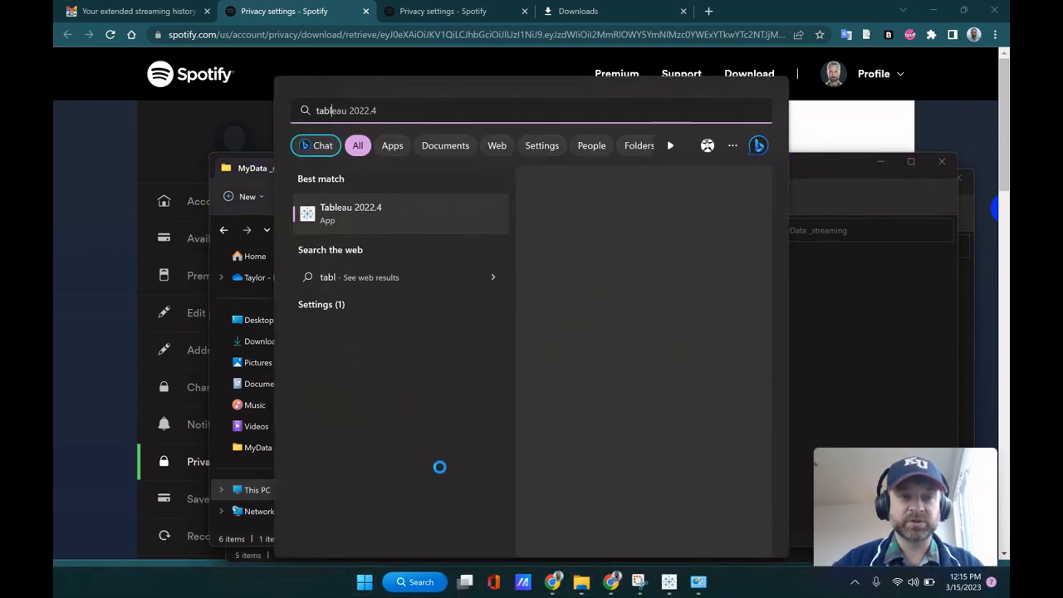
pyautogui.click(427, 213)
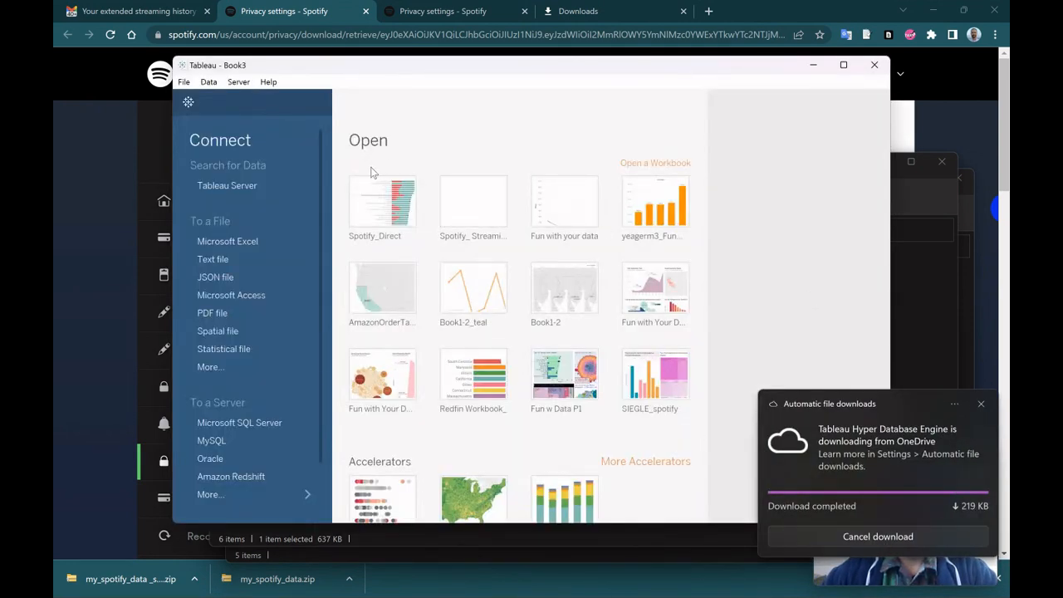
pyautogui.doubleClick(499, 65)
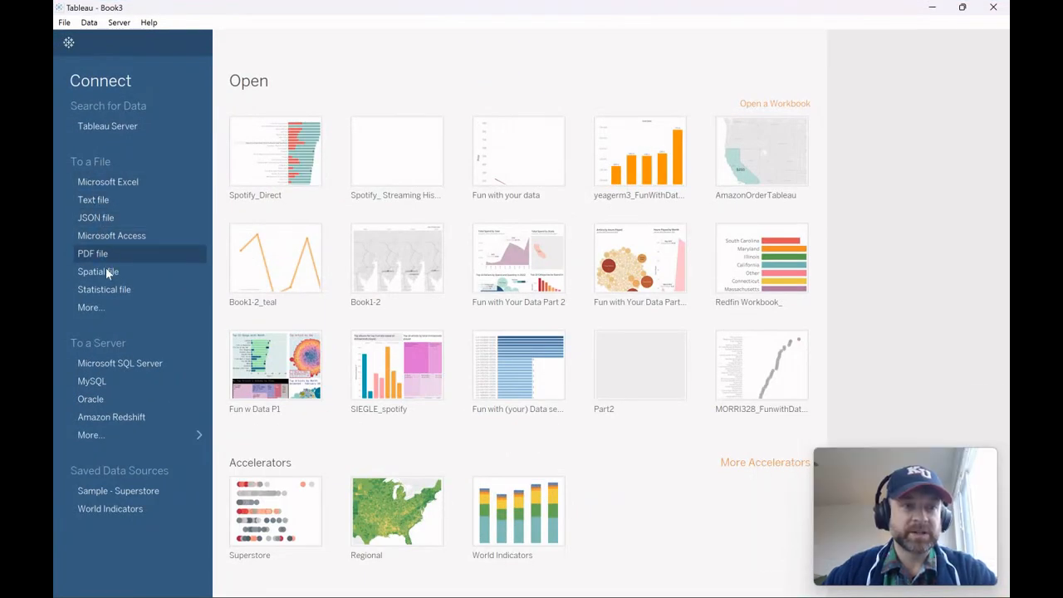
# Step: Connect to the JSON file StreamingHistory0.json from MyData _streaming, accepting the selected schema level
pyautogui.click(149, 215)
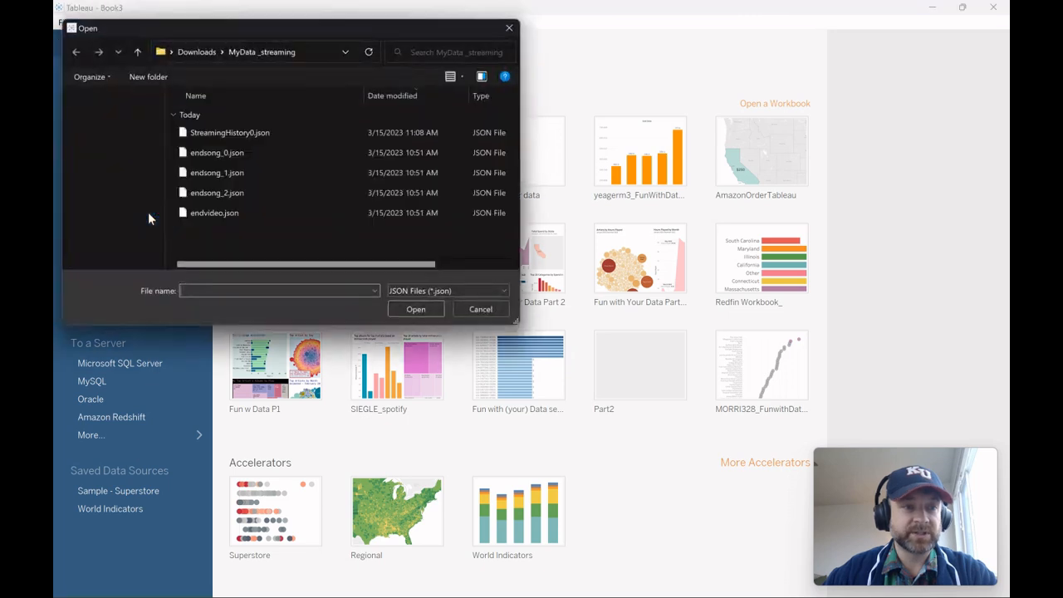
pyautogui.doubleClick(273, 133)
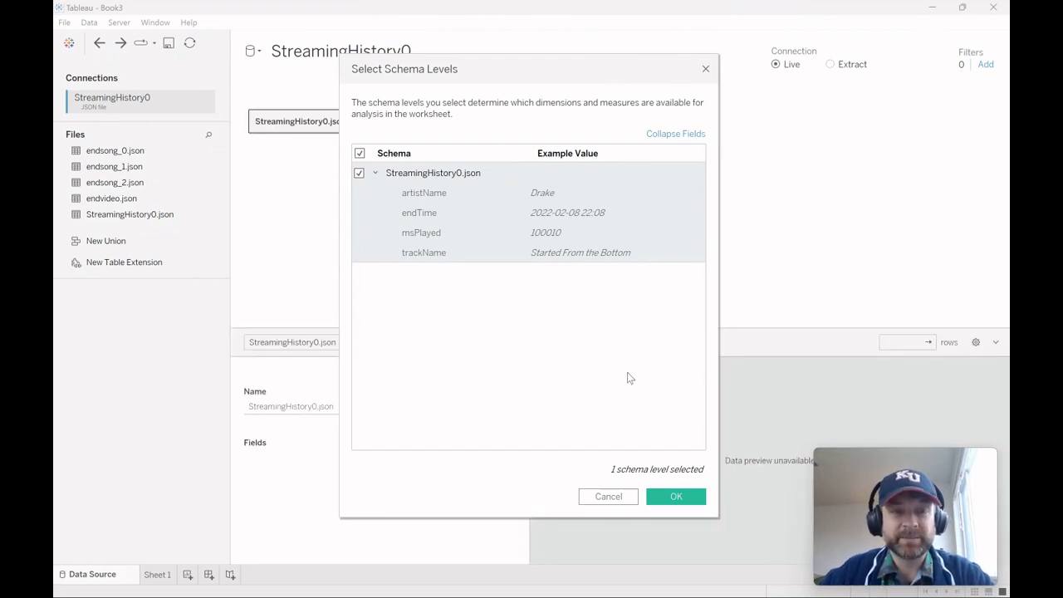
pyautogui.click(668, 494)
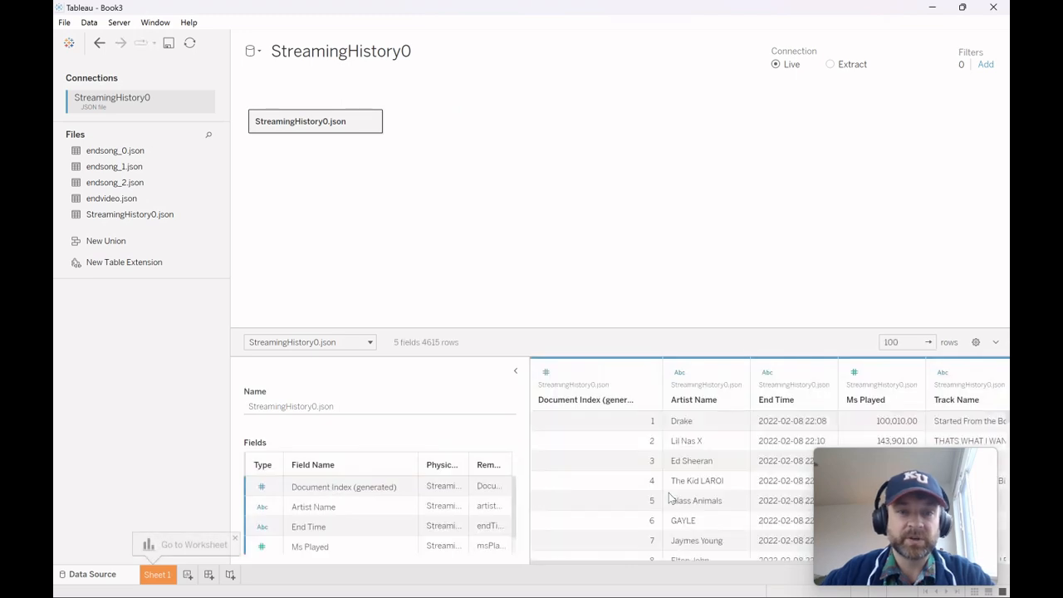
pyautogui.moveTo(605, 561); pyautogui.dragTo(665, 561)
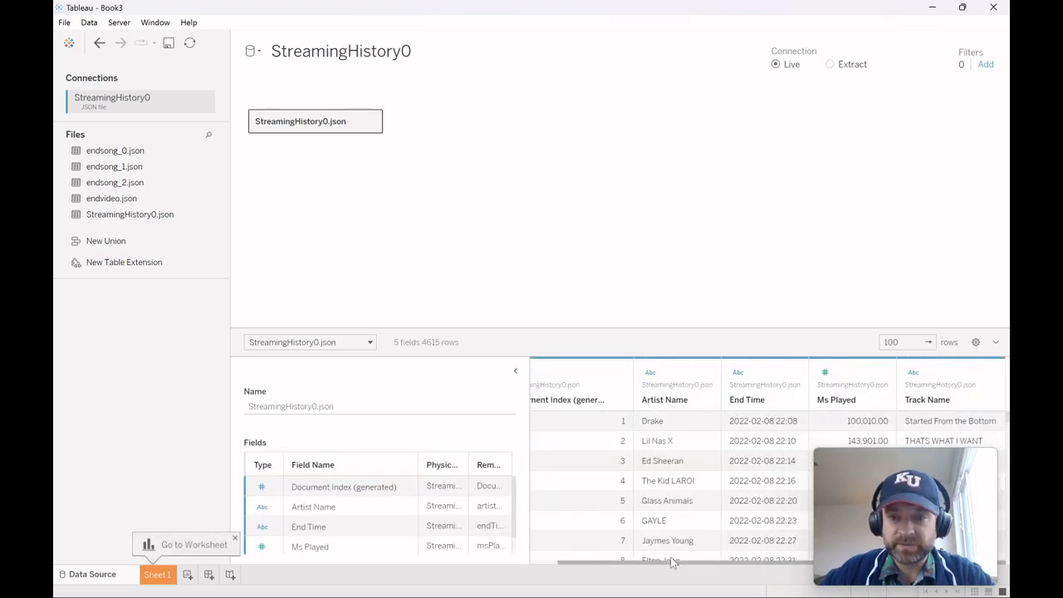
pyautogui.moveTo(880, 483); pyautogui.dragTo(877, 192)
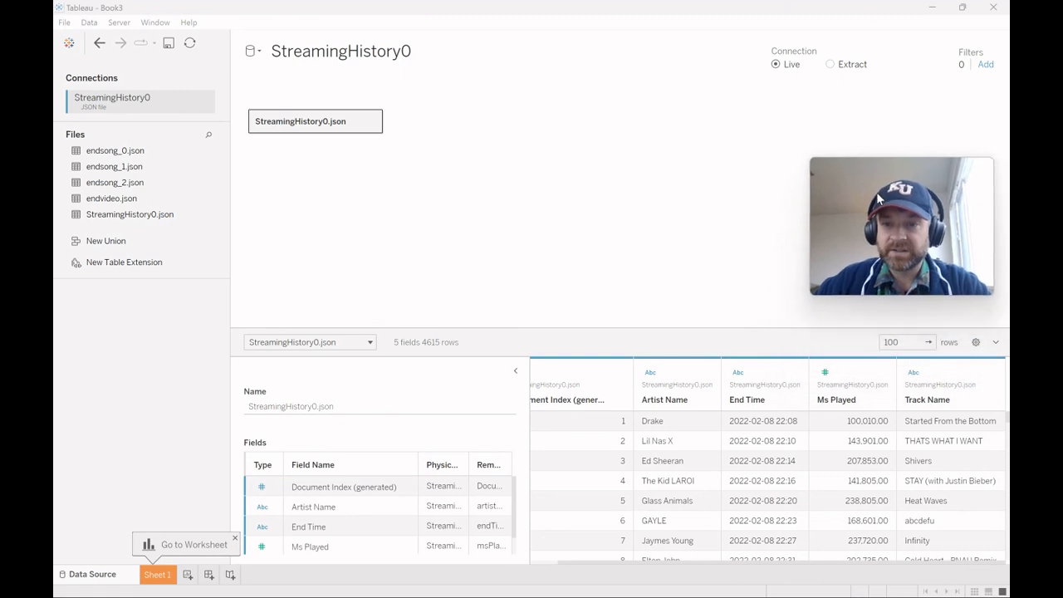
pyautogui.click(737, 374)
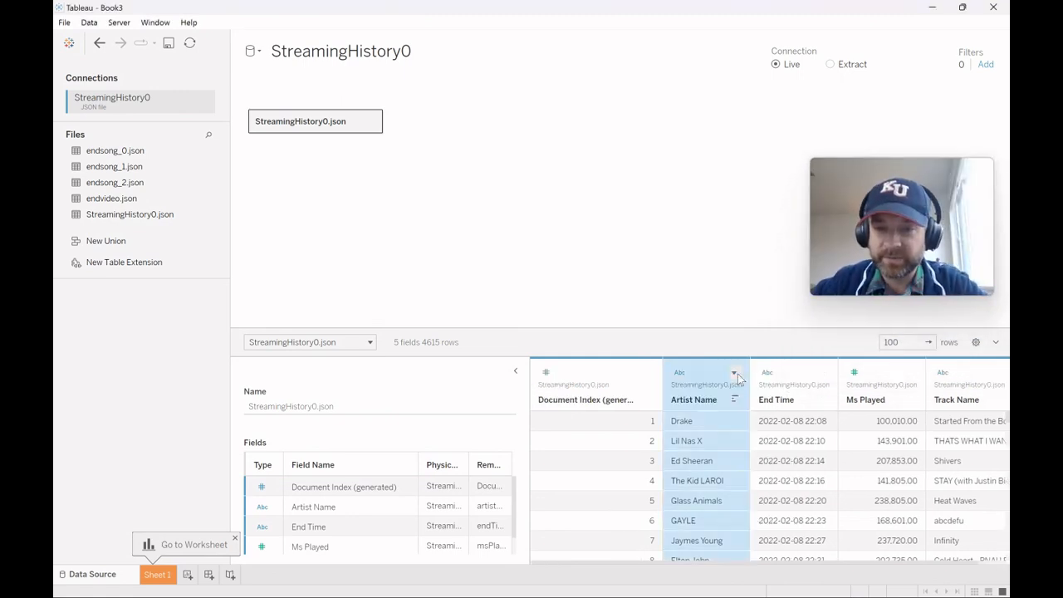
pyautogui.click(680, 374)
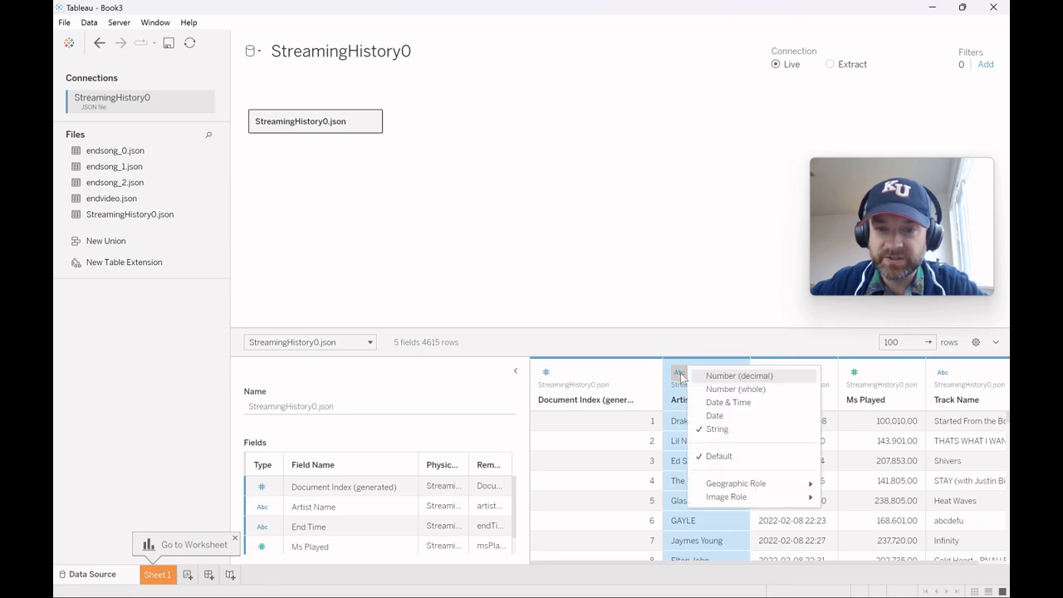
pyautogui.click(712, 403)
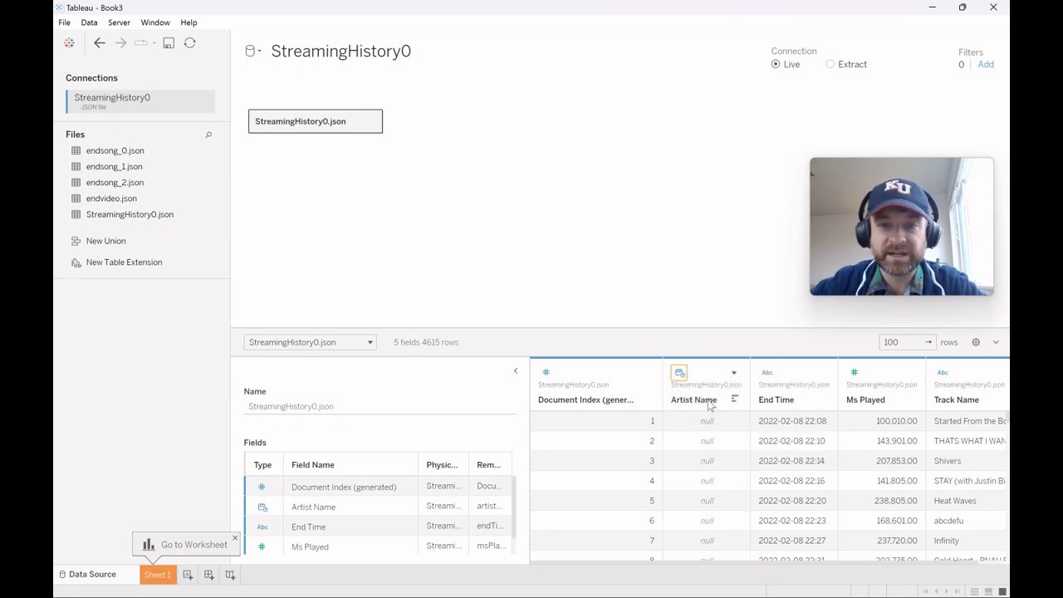
pyautogui.hotkey('ctrl', 'z')
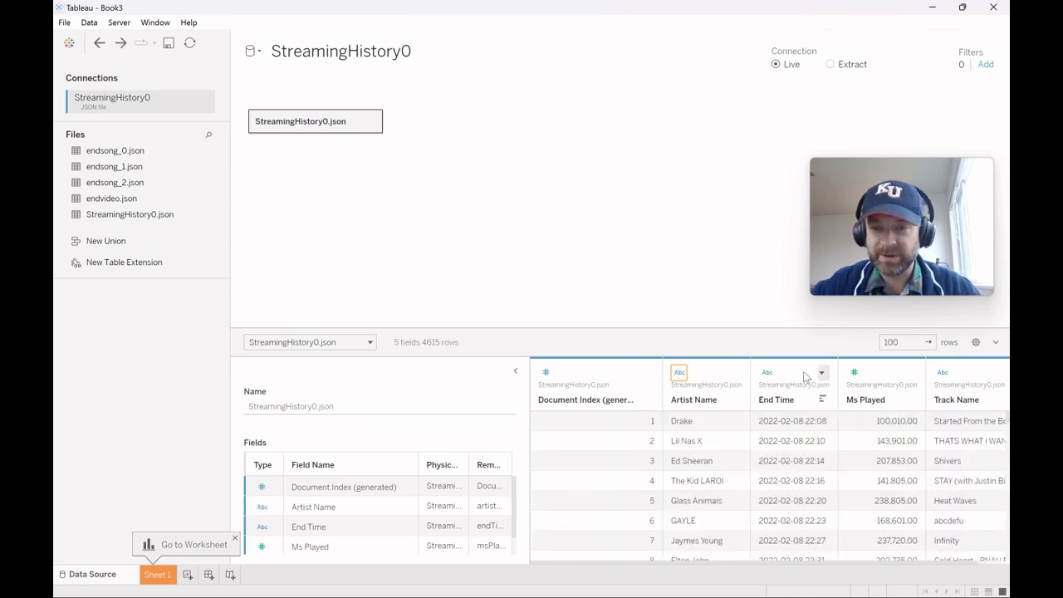
# Step: Change the data type of the End Time column to Date & Time
pyautogui.click(766, 372)
pyautogui.click(799, 404)
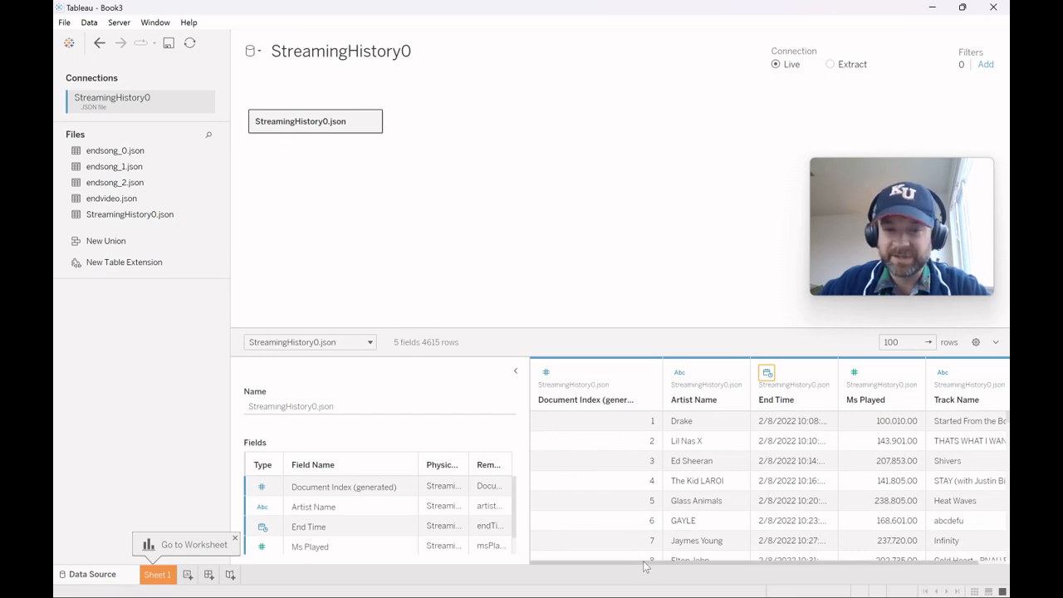
pyautogui.moveTo(643, 564); pyautogui.dragTo(699, 561)
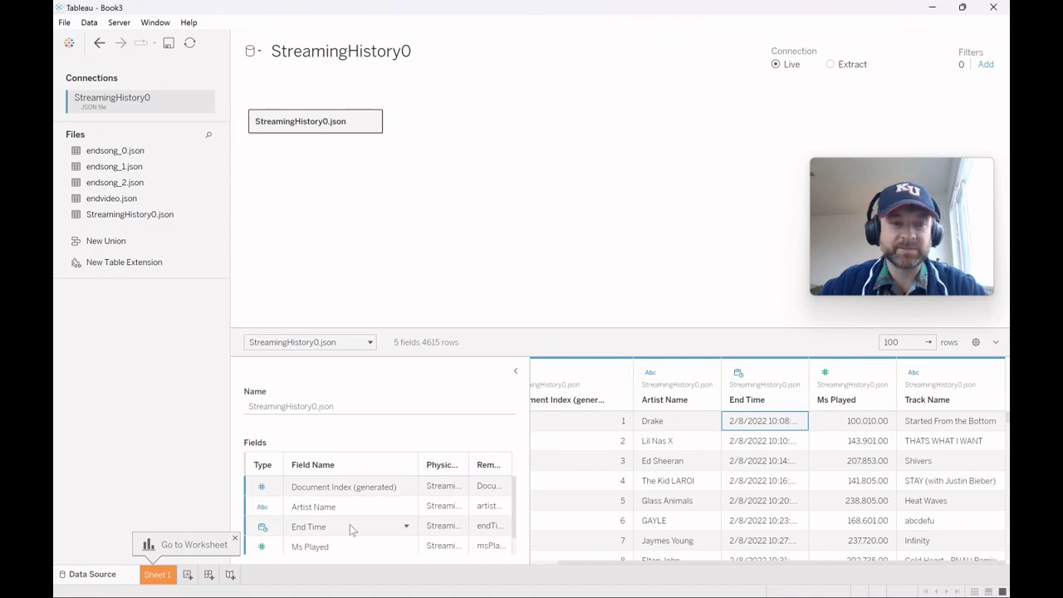
# Step: On Sheet 1, list Artist Name as rows and show the StreamingHistory0.json count for each artist
pyautogui.click(157, 574)
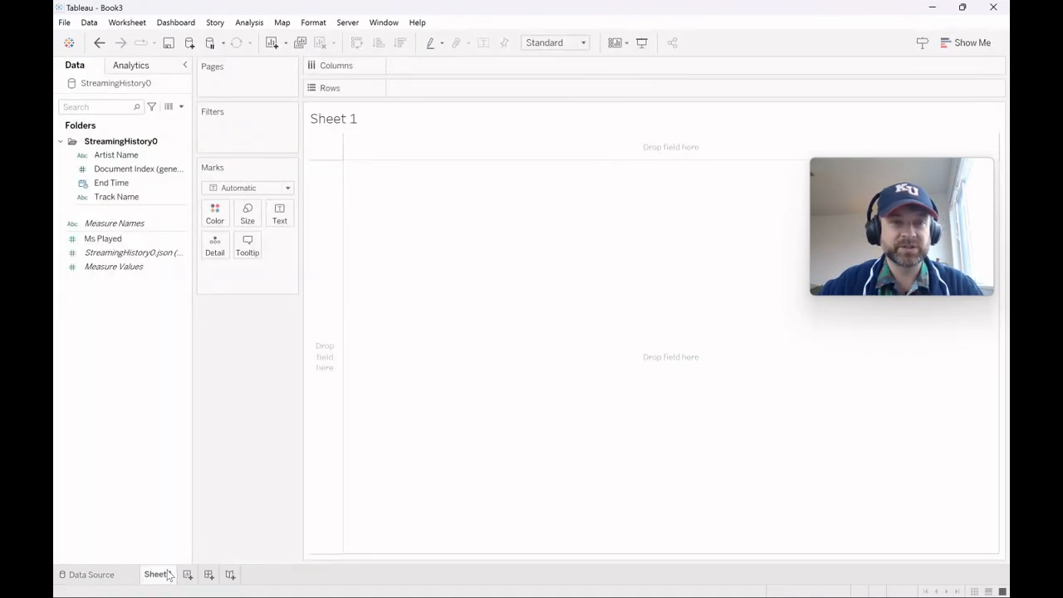
pyautogui.moveTo(166, 154); pyautogui.dragTo(324, 221)
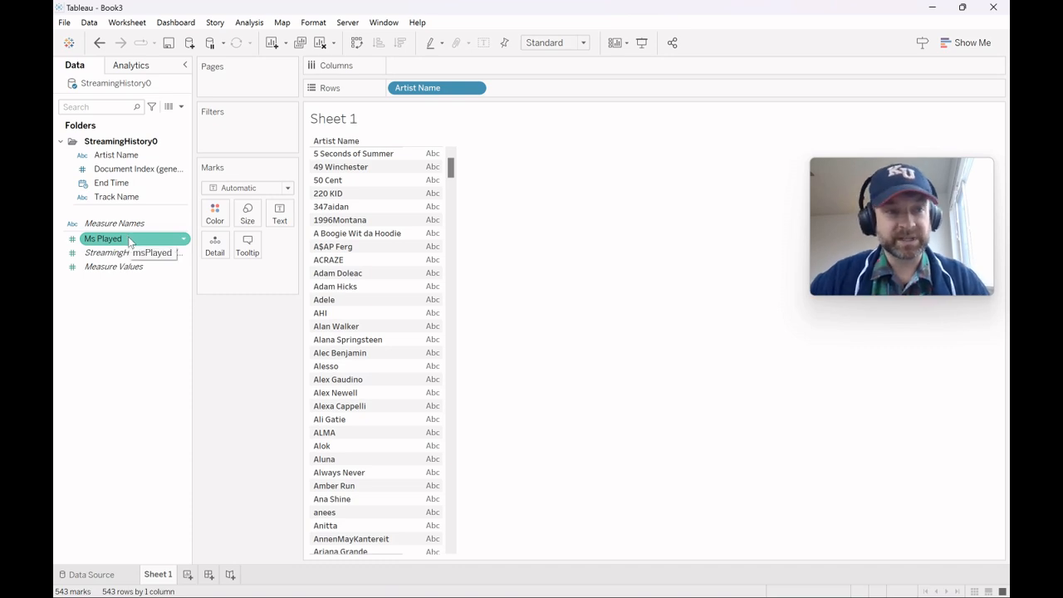
pyautogui.moveTo(193, 266); pyautogui.dragTo(508, 287)
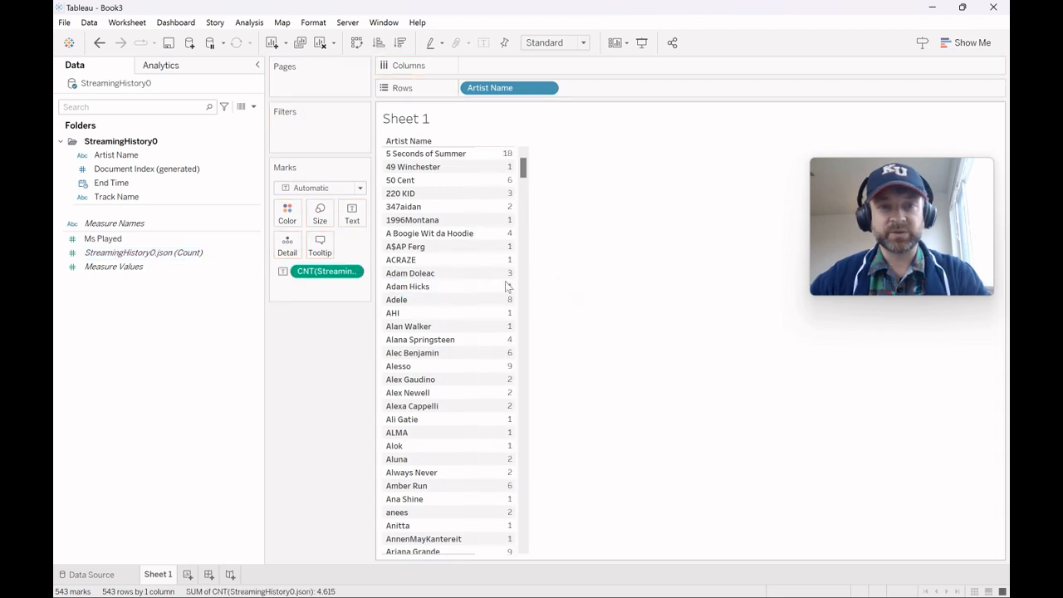
# Step: Add Ms Played as a second measure in the artist table and remove it again
pyautogui.click(206, 240)
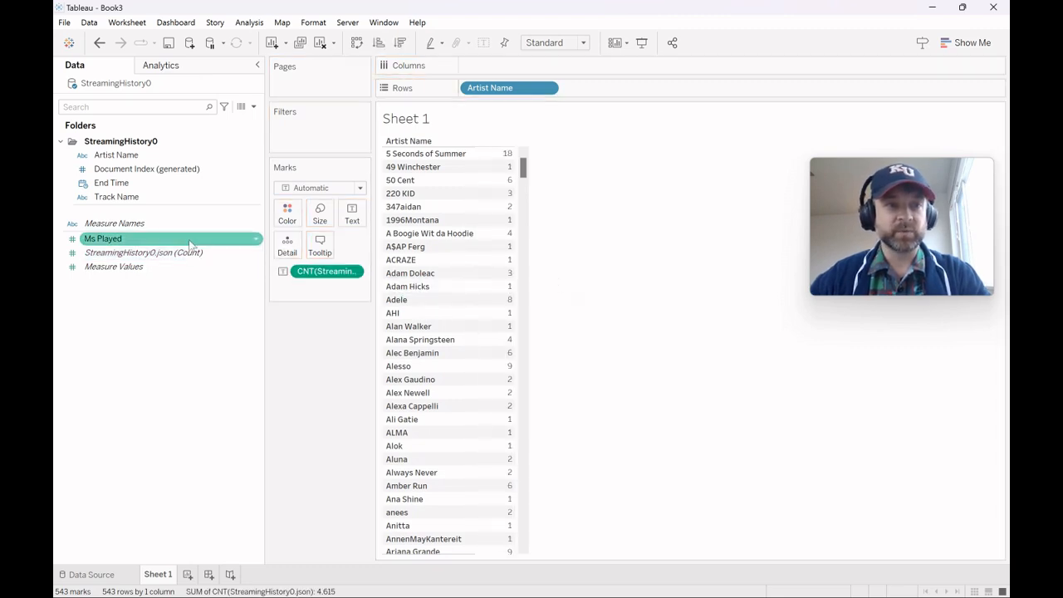
pyautogui.moveTo(216, 241); pyautogui.dragTo(510, 242)
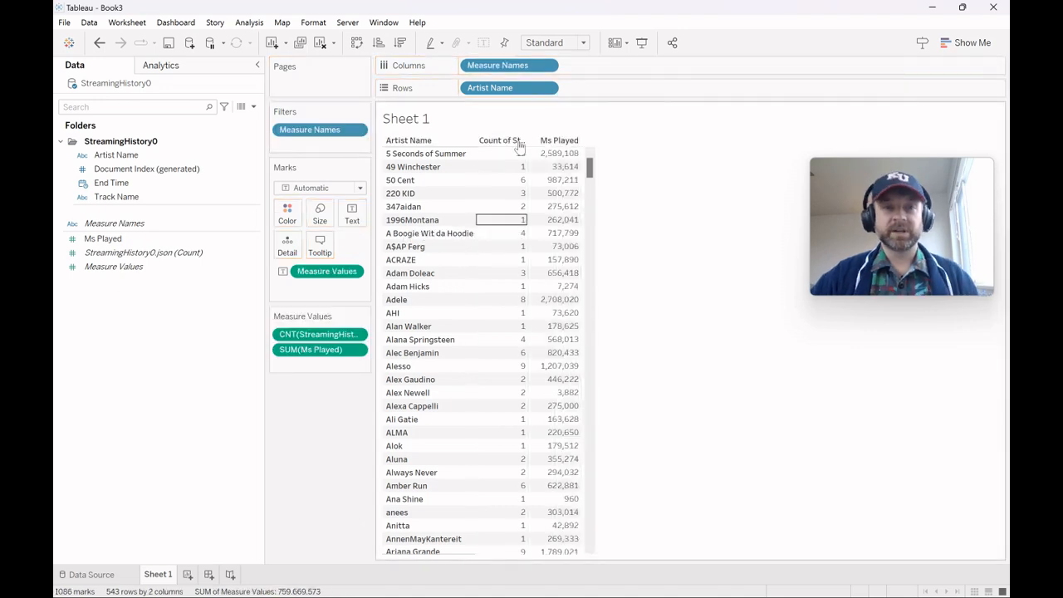
pyautogui.moveTo(327, 353); pyautogui.dragTo(185, 324)
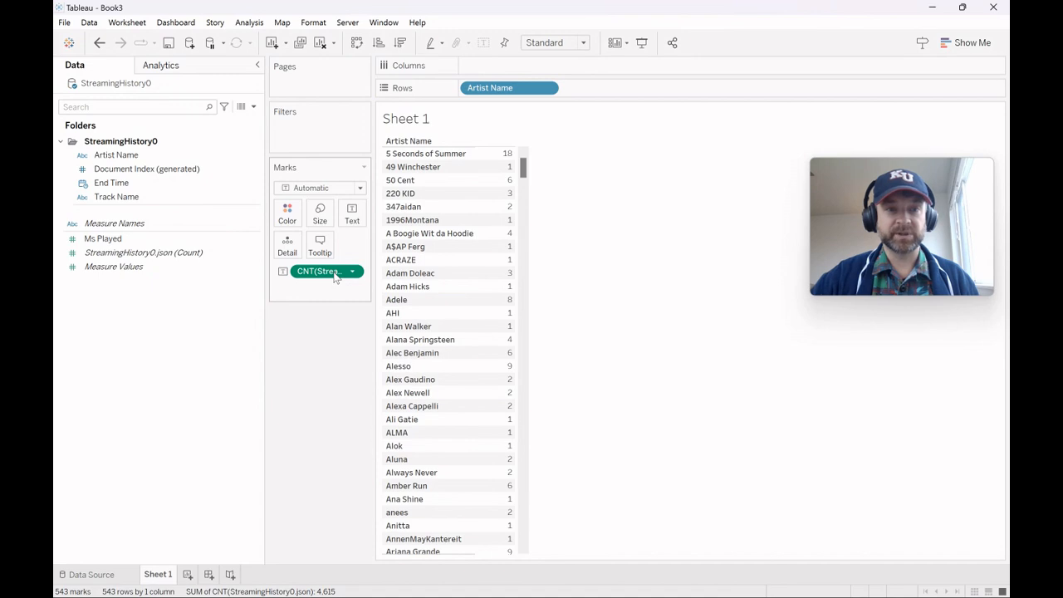
# Step: Color the table by the StreamingHistory0.json count using Square marks, and sort the artists in descending order
pyautogui.moveTo(335, 277); pyautogui.dragTo(296, 221)
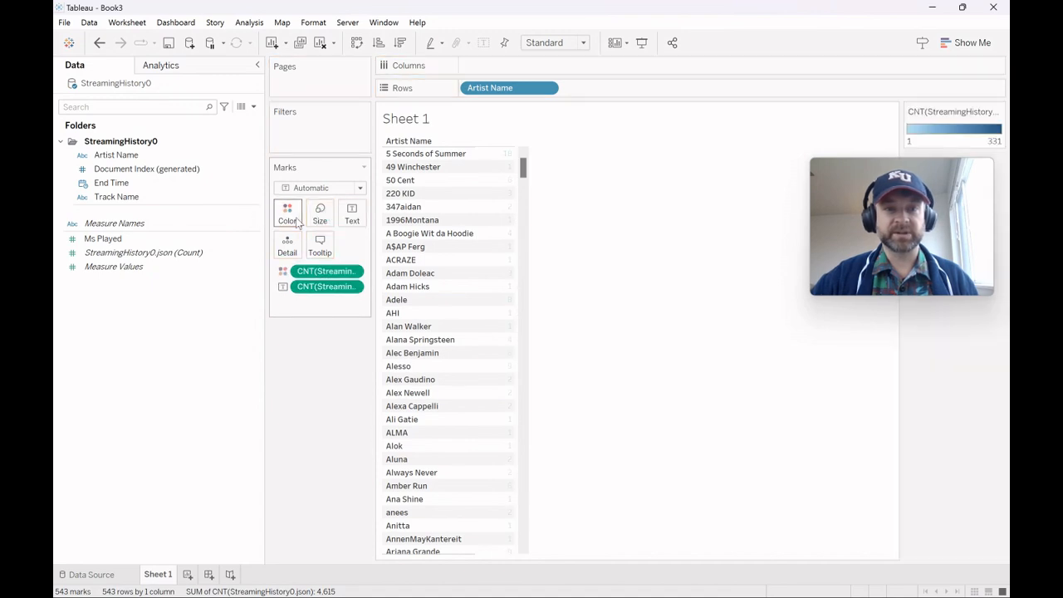
pyautogui.click(324, 188)
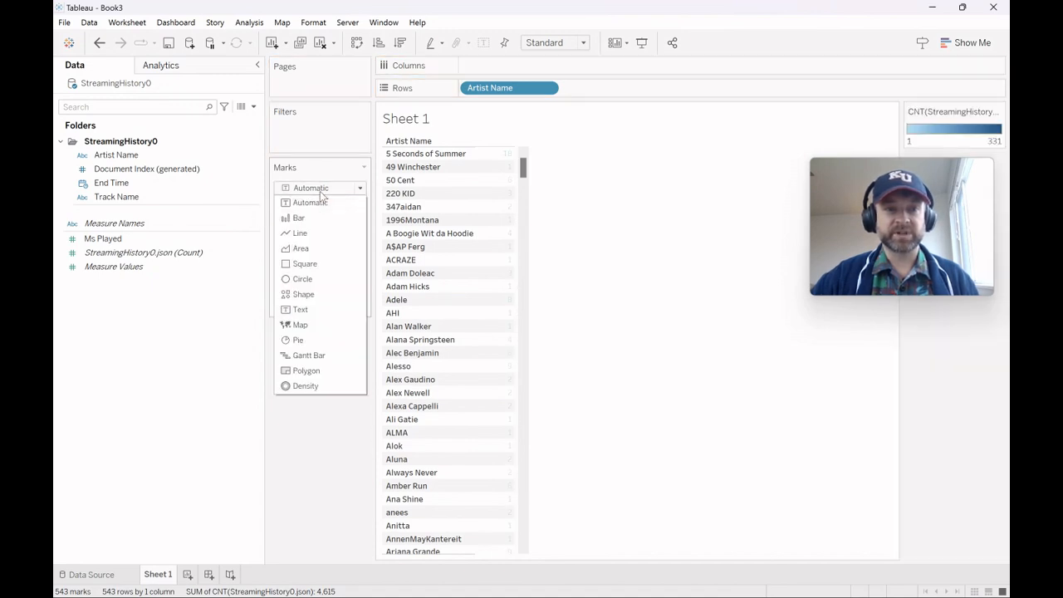
pyautogui.click(330, 263)
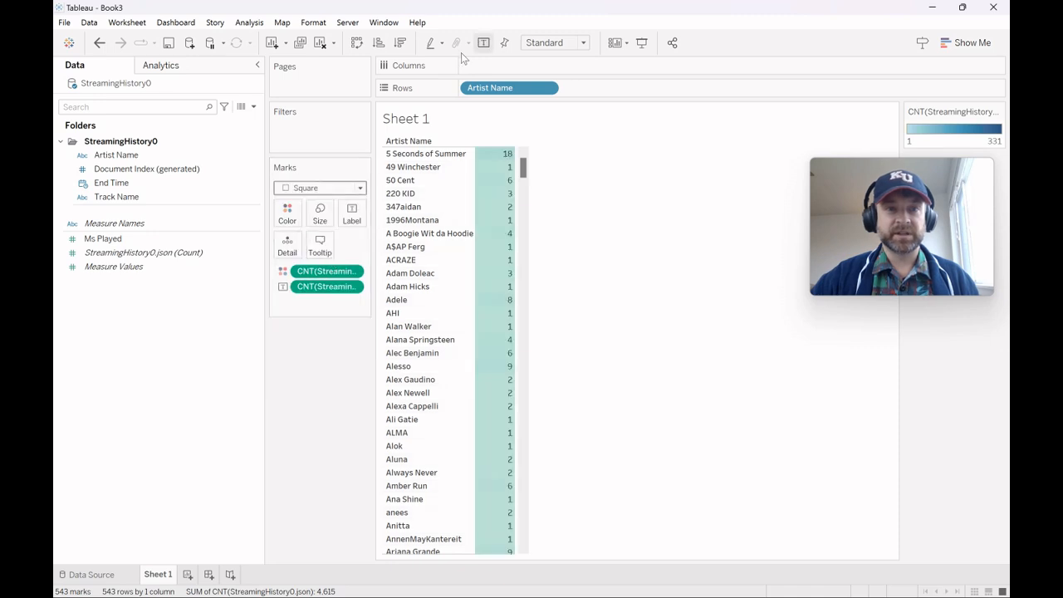
pyautogui.click(400, 42)
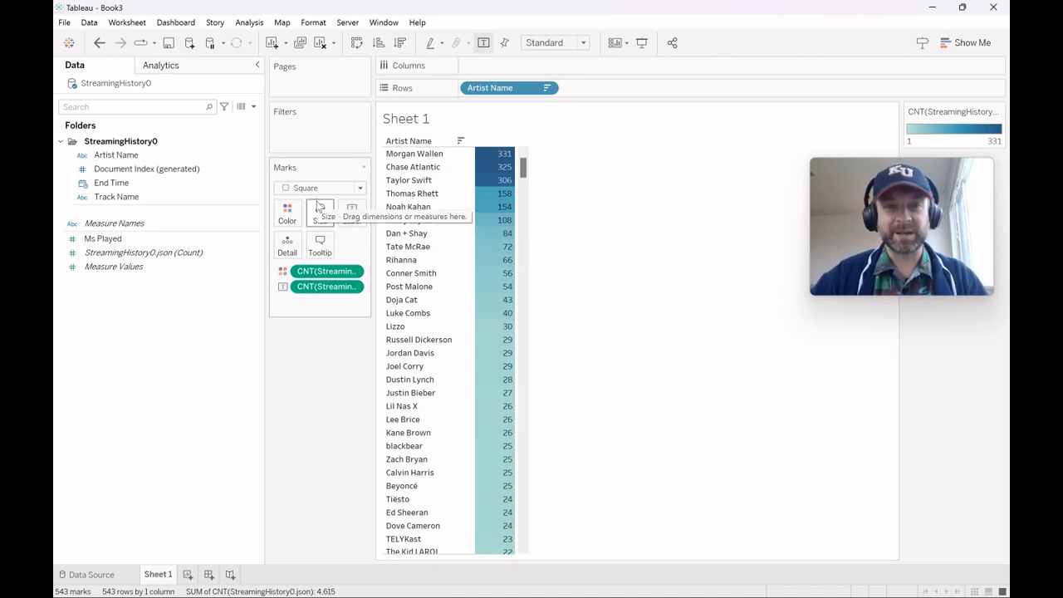
# Step: Rename Sheet 1 as Top Artist Plays
pyautogui.click(166, 572)
pyautogui.write('Top Artist Plays')
pyautogui.press('Return')
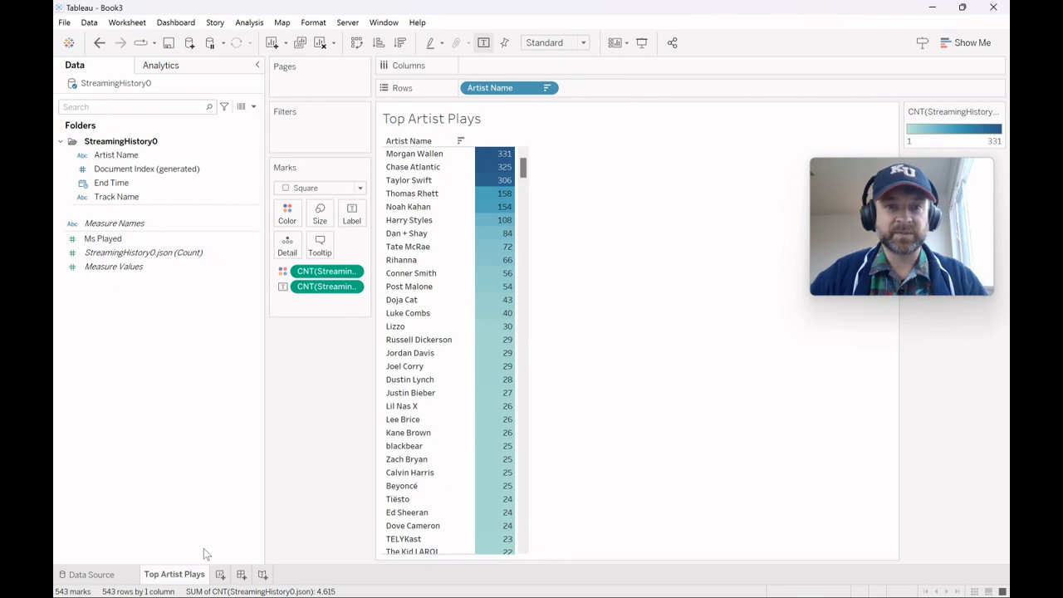
# Step: Apply the Red-Green Diverging palette to the count color scale of the Top Artist Plays sheet
pyautogui.click(288, 214)
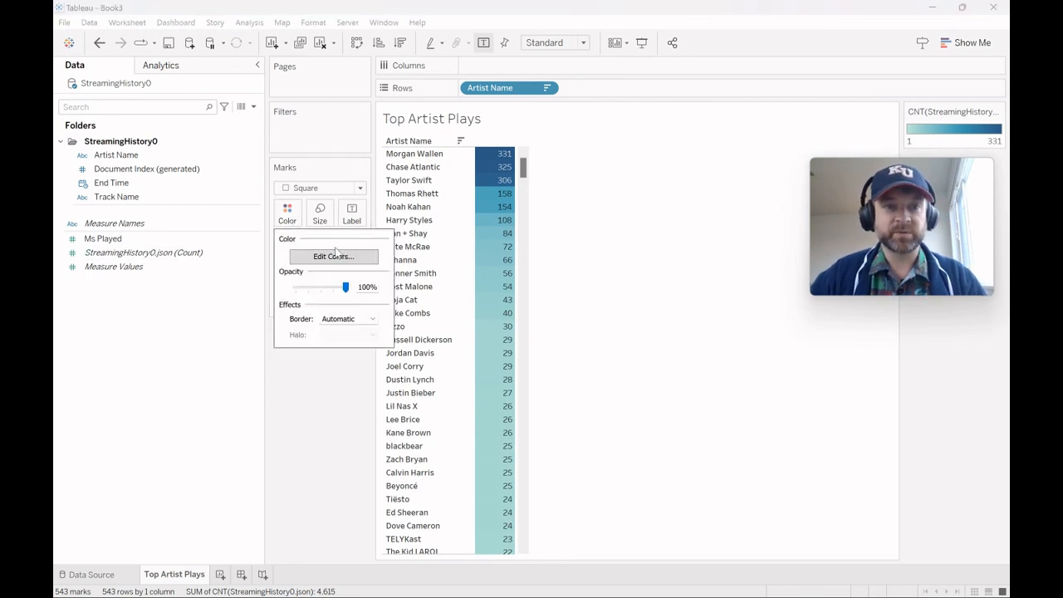
pyautogui.click(337, 256)
pyautogui.click(475, 250)
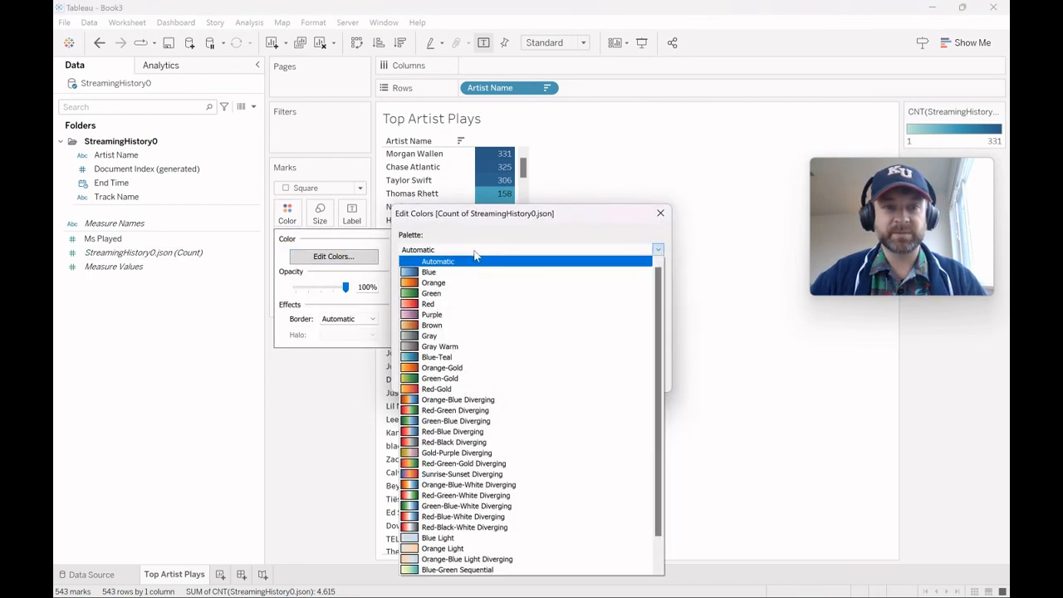
pyautogui.click(518, 411)
pyautogui.click(632, 379)
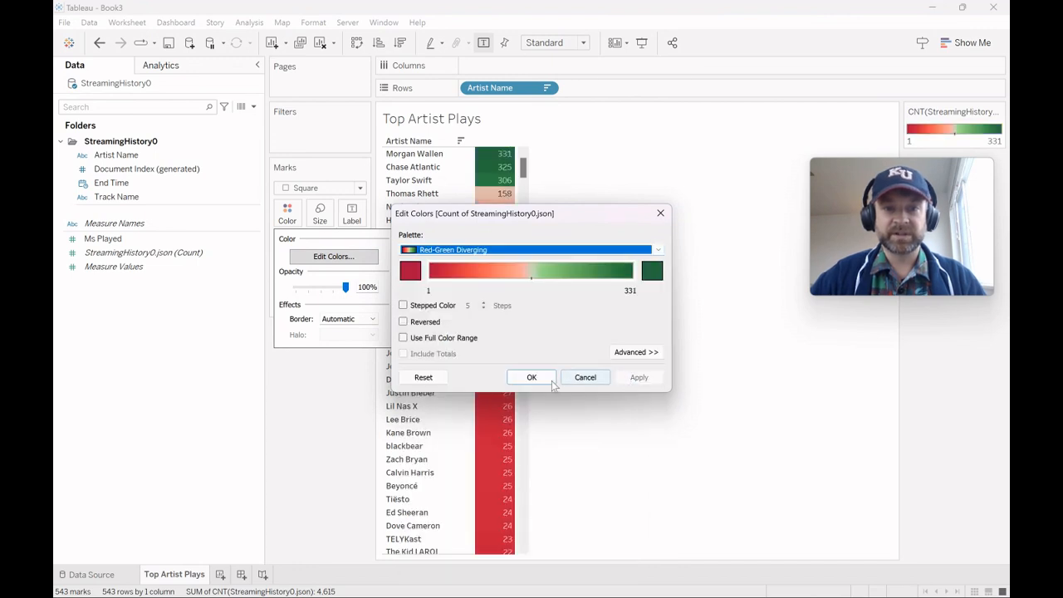
# Step: Try the palette reversed with 5 color steps, turn both options off again and close the color settings
pyautogui.click(425, 323)
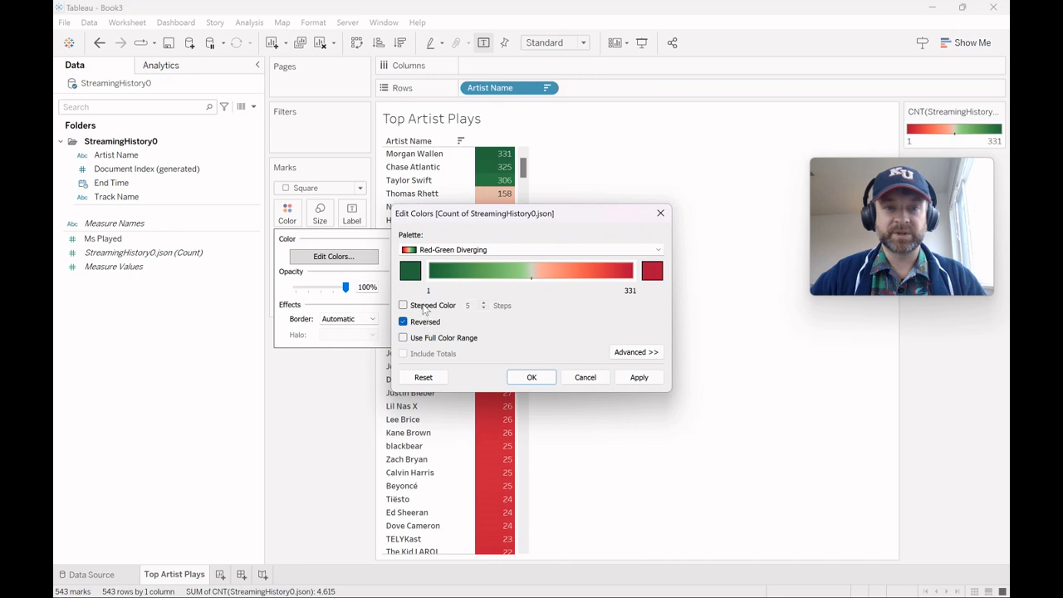
pyautogui.click(425, 307)
pyautogui.click(639, 377)
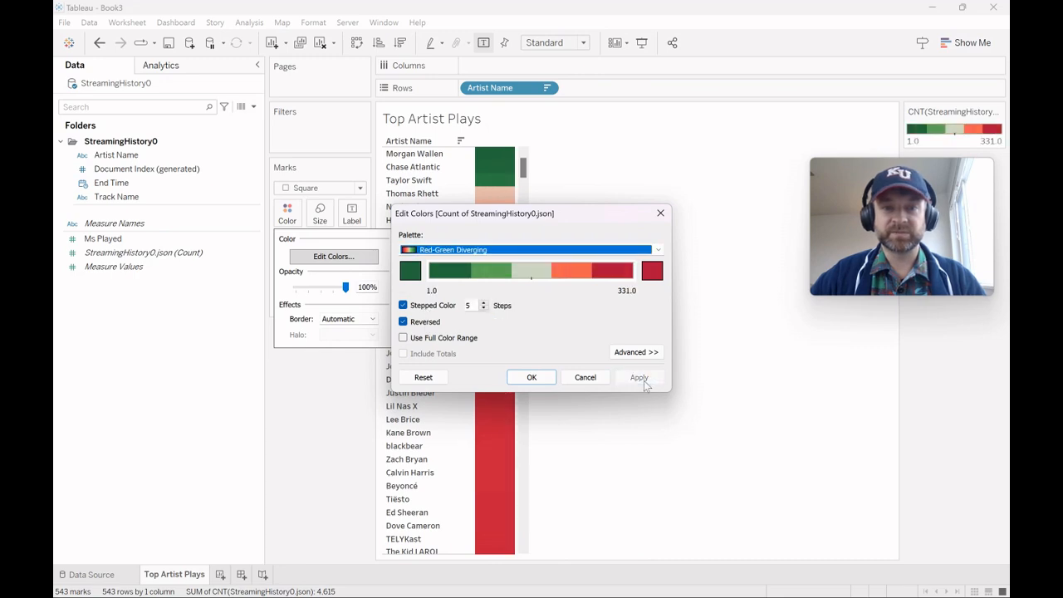
pyautogui.click(405, 322)
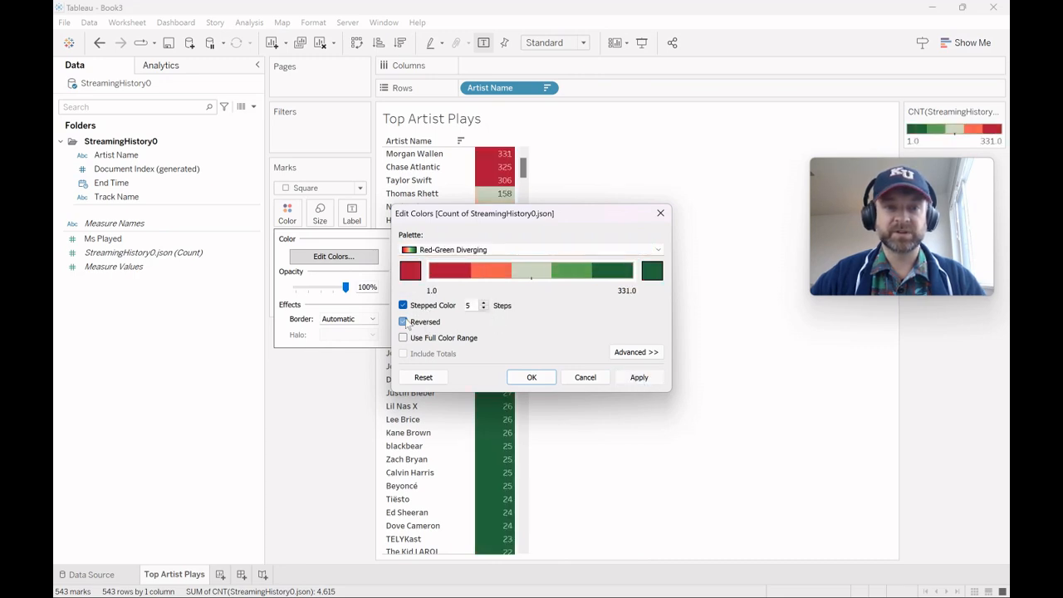
pyautogui.click(406, 306)
pyautogui.click(636, 378)
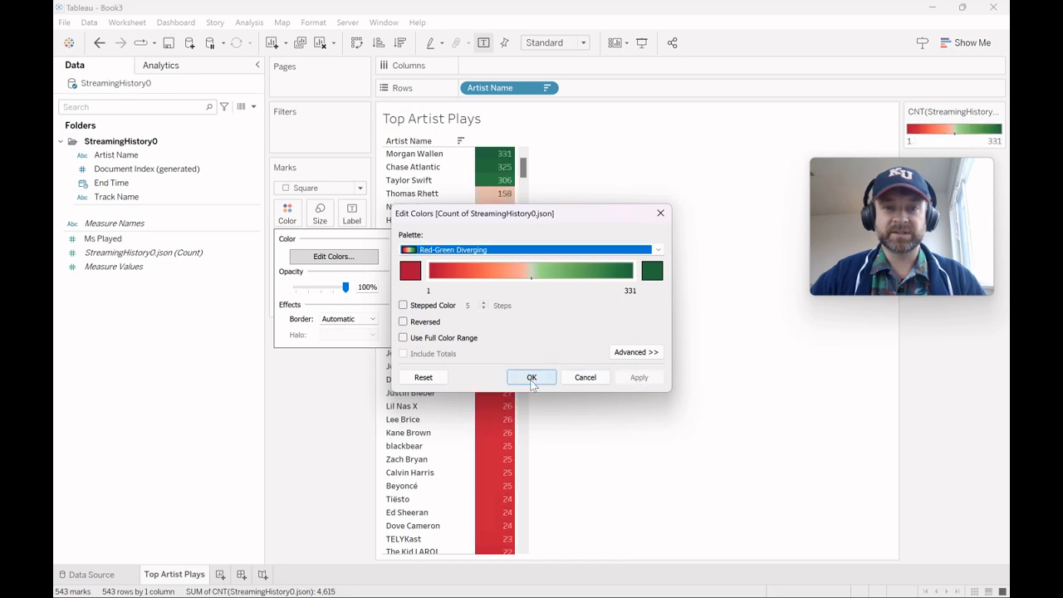
pyautogui.click(532, 378)
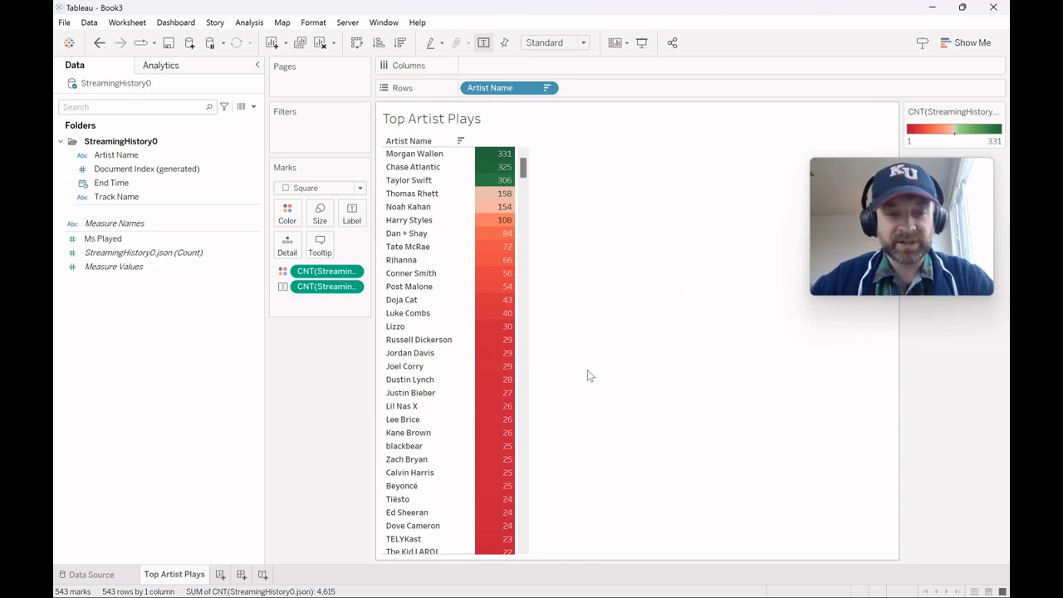
# Step: Switch to the Spotify_Direct workbook and view its Top Tracks, Milliseconds Played by Year and Plays by Country sheets
pyautogui.moveTo(645, 582)
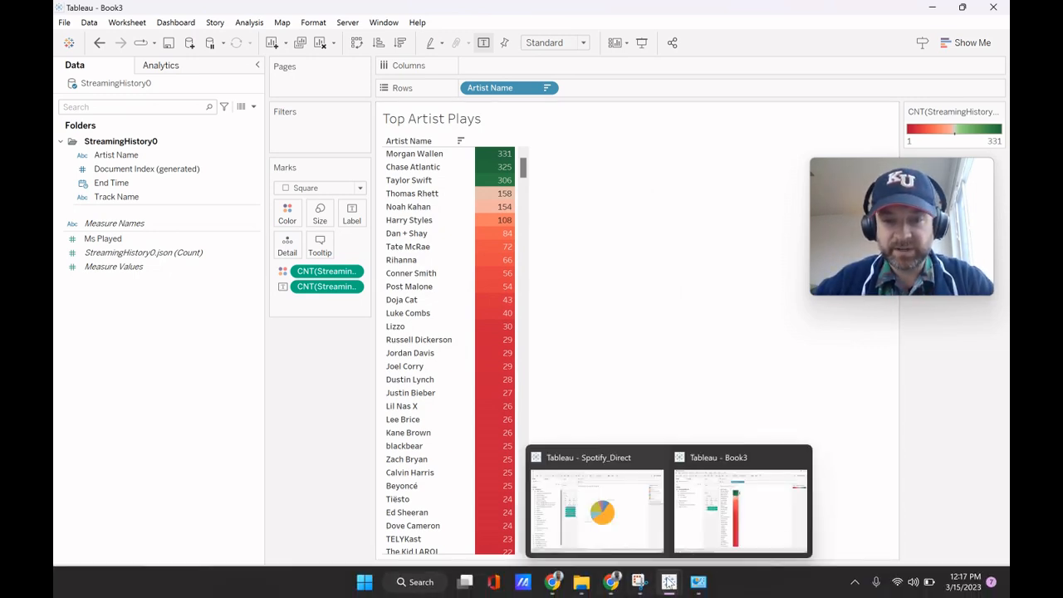
pyautogui.click(623, 521)
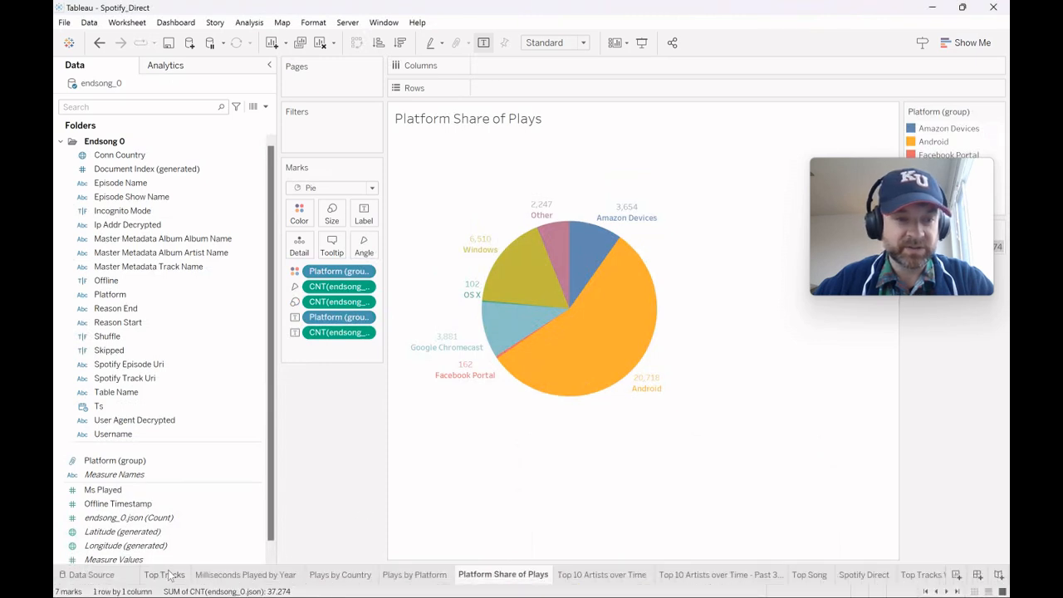
pyautogui.click(166, 575)
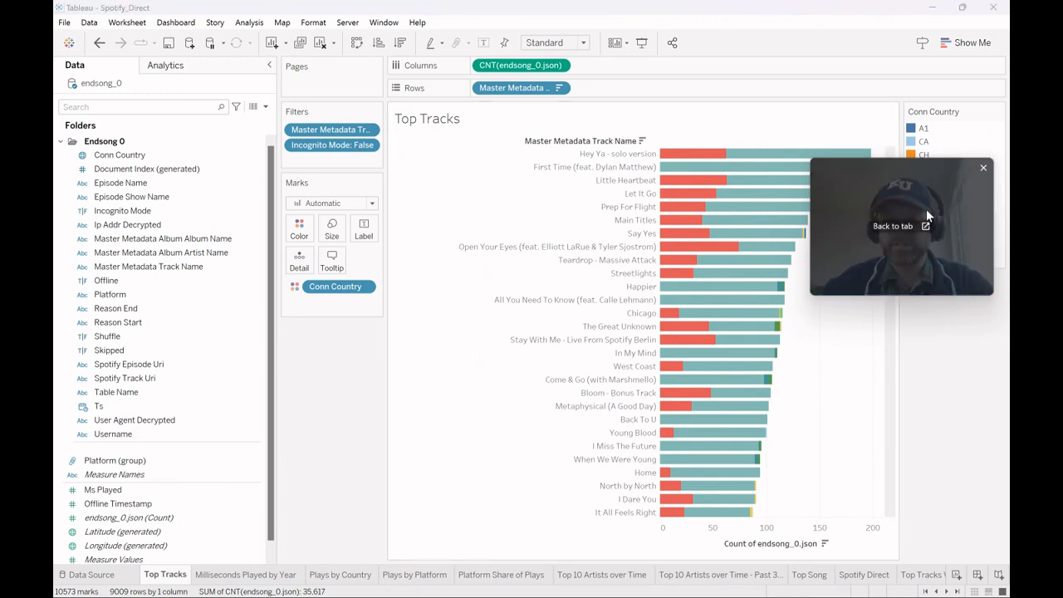
pyautogui.moveTo(926, 210); pyautogui.dragTo(942, 382)
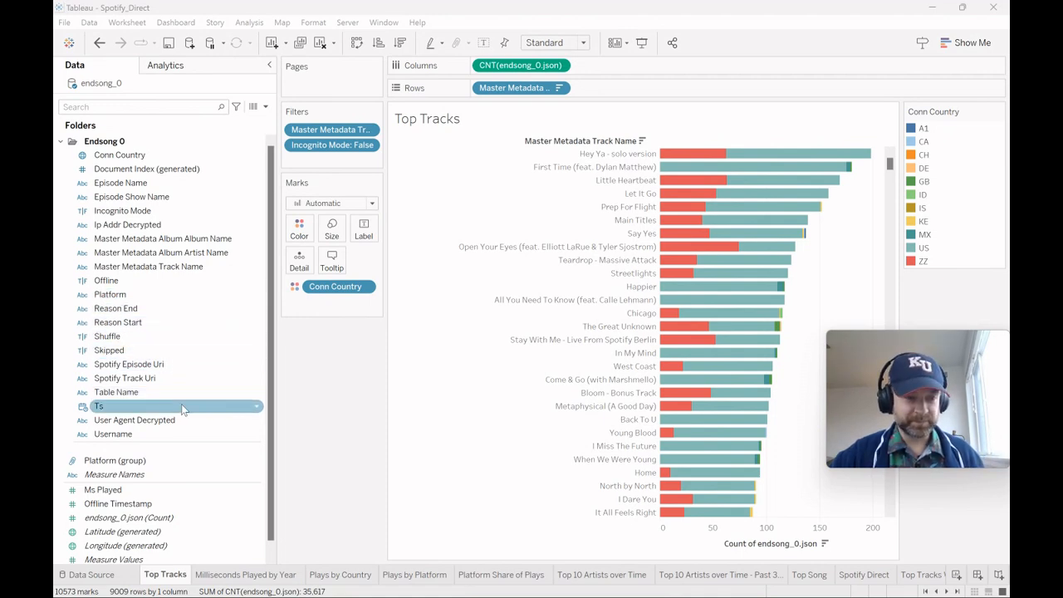
pyautogui.click(272, 575)
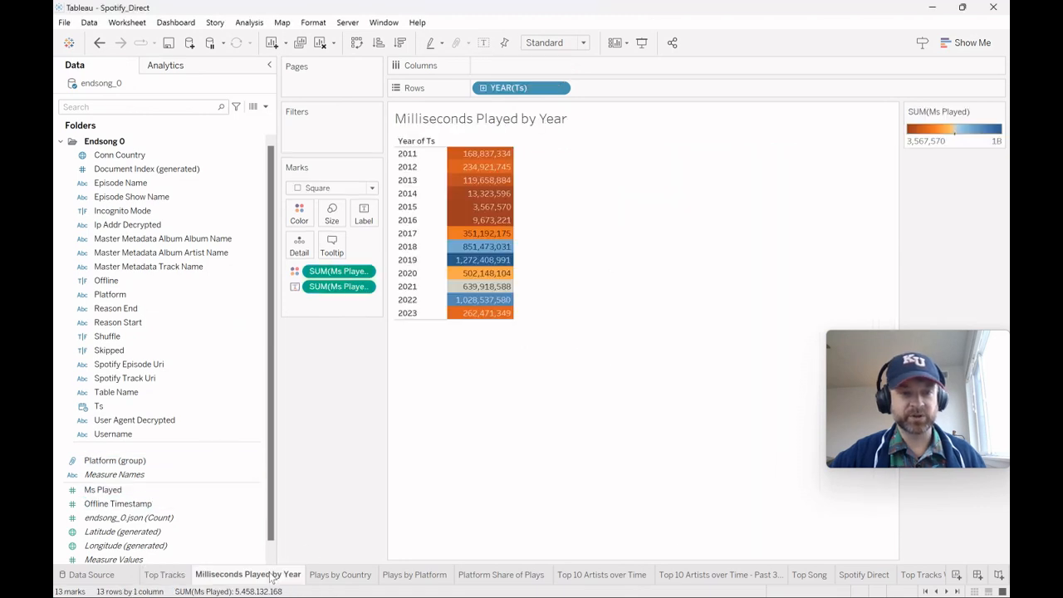
pyautogui.click(357, 577)
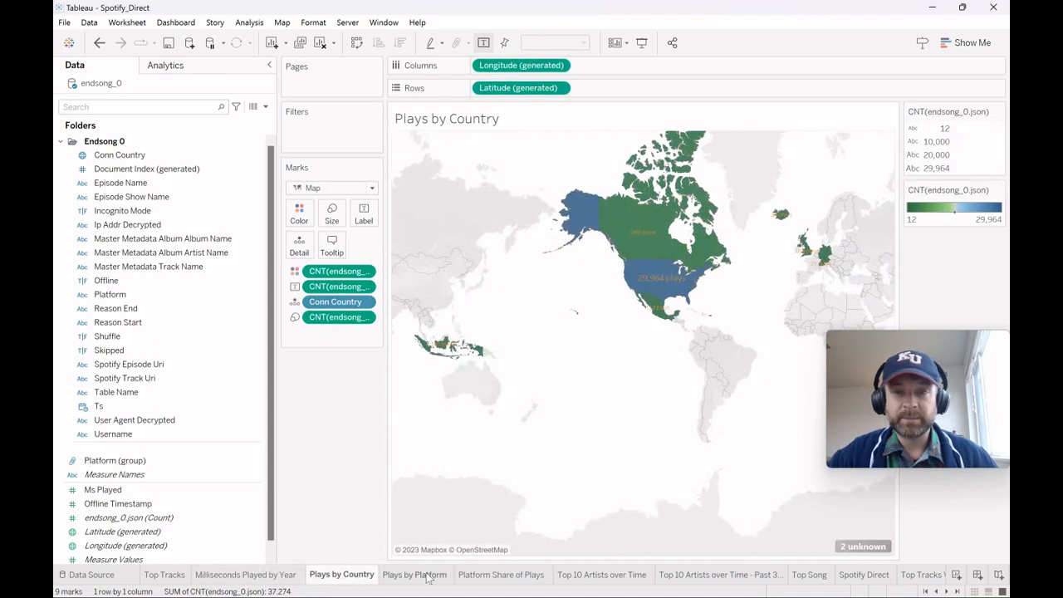
# Step: View the Plays by Platform and Platform Share of Plays sheets and both Top 10 Artists over Time sheets
pyautogui.moveTo(436, 572)
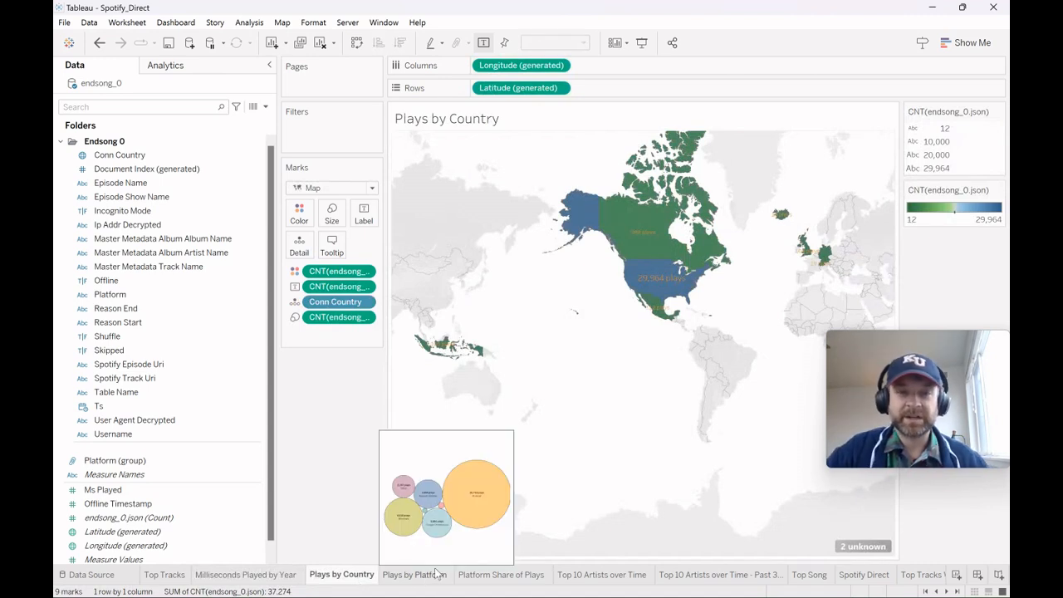
pyautogui.click(435, 577)
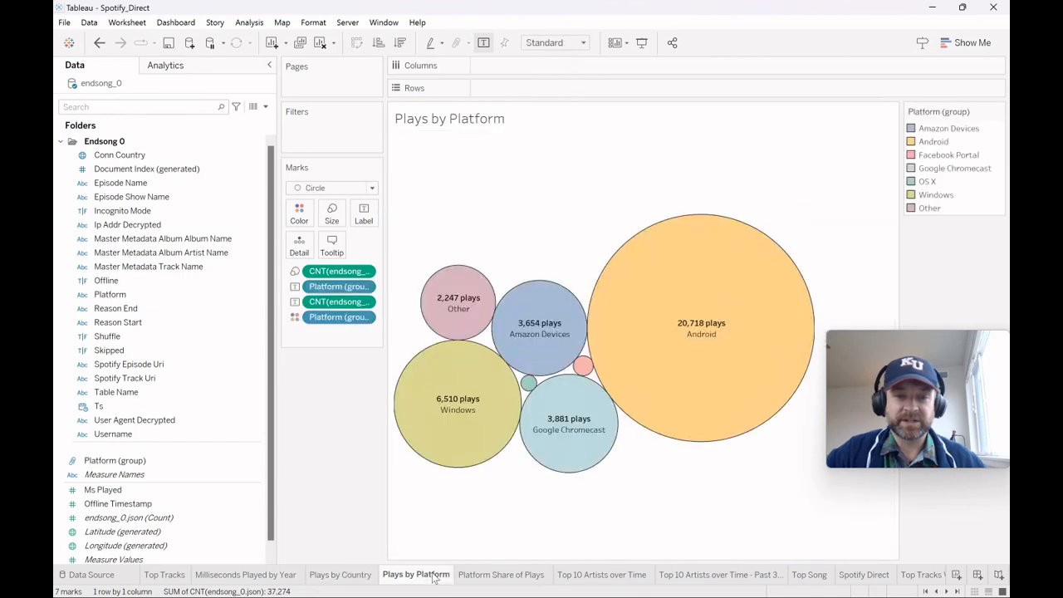
pyautogui.click(515, 581)
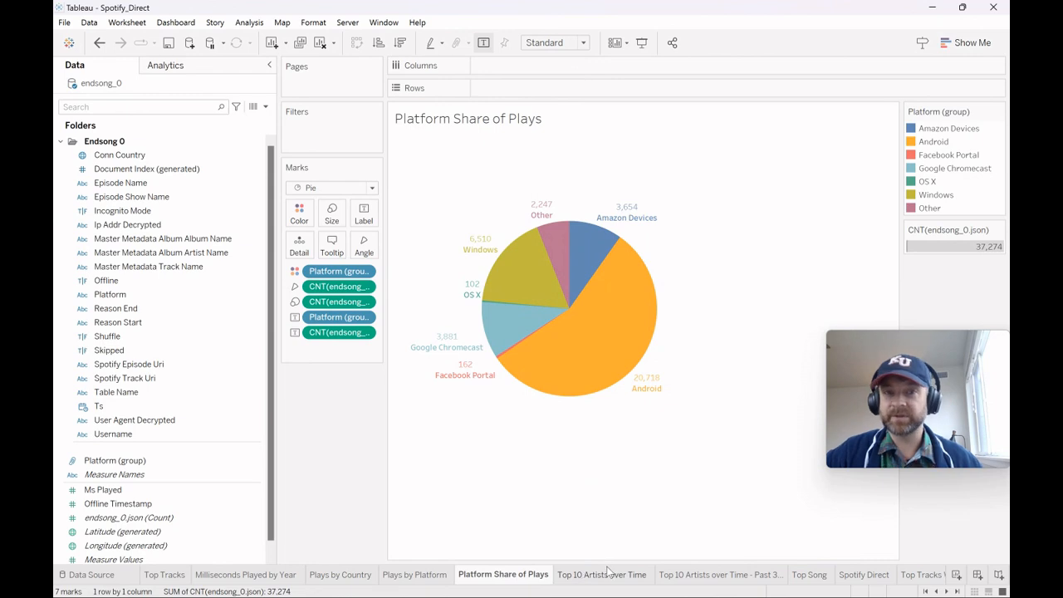
pyautogui.click(612, 571)
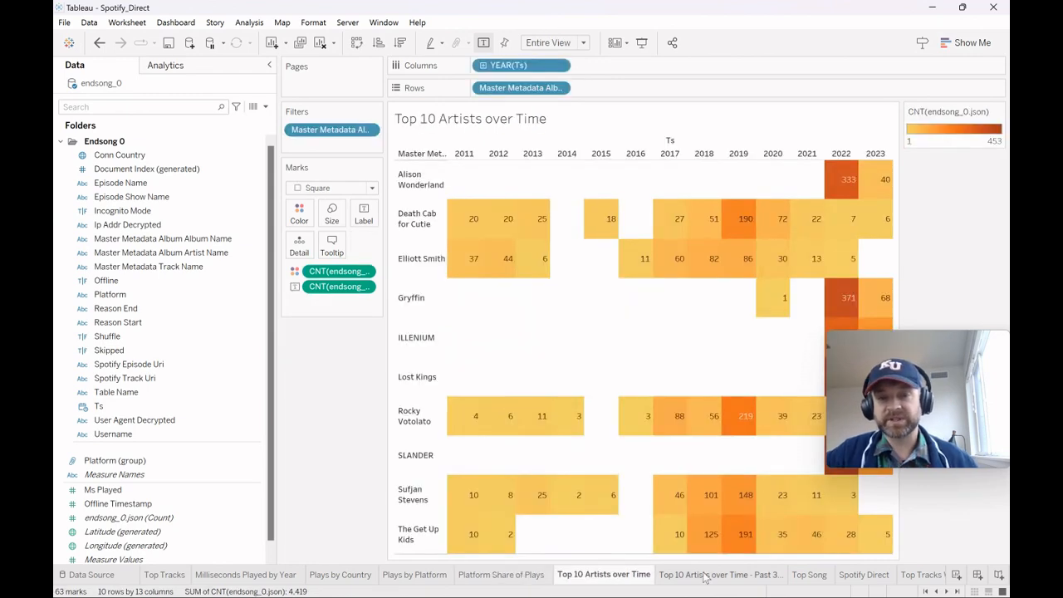
pyautogui.click(704, 579)
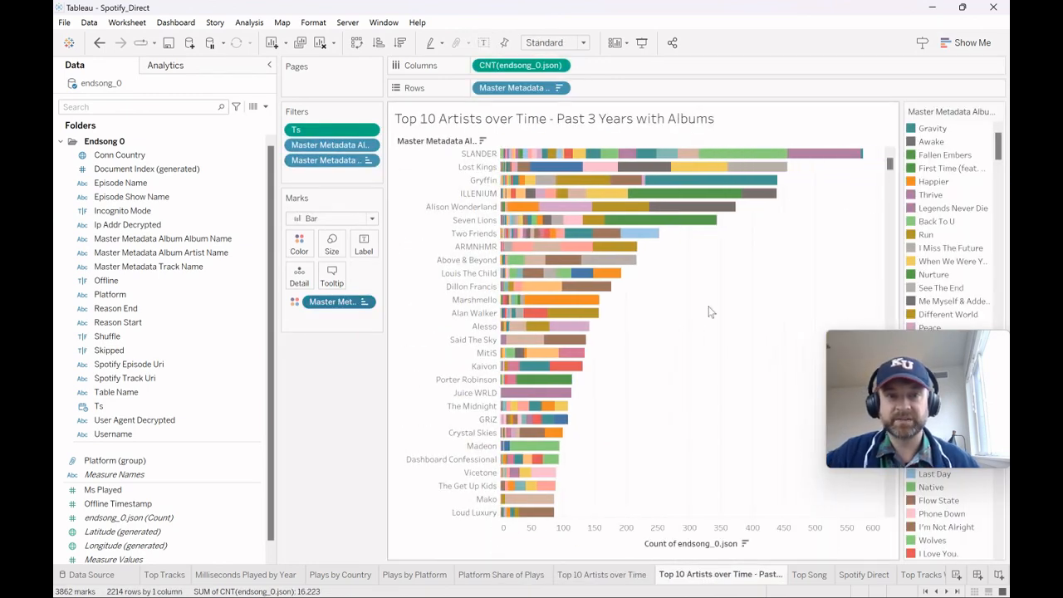
# Step: View the Top Song, Spotify Direct and Top Tracks WorldCloud sheets
pyautogui.click(809, 575)
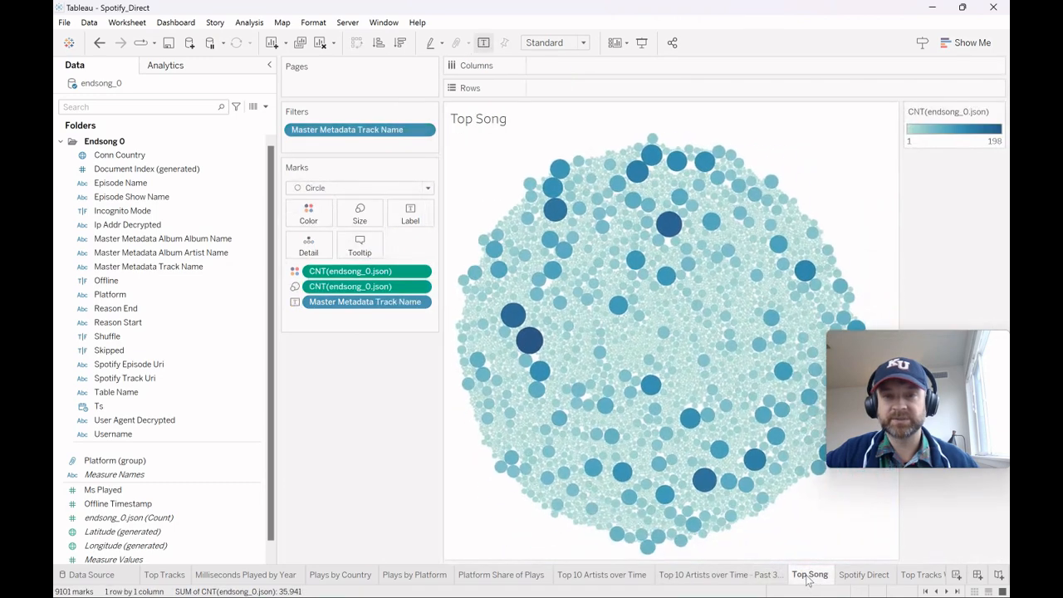
pyautogui.click(856, 575)
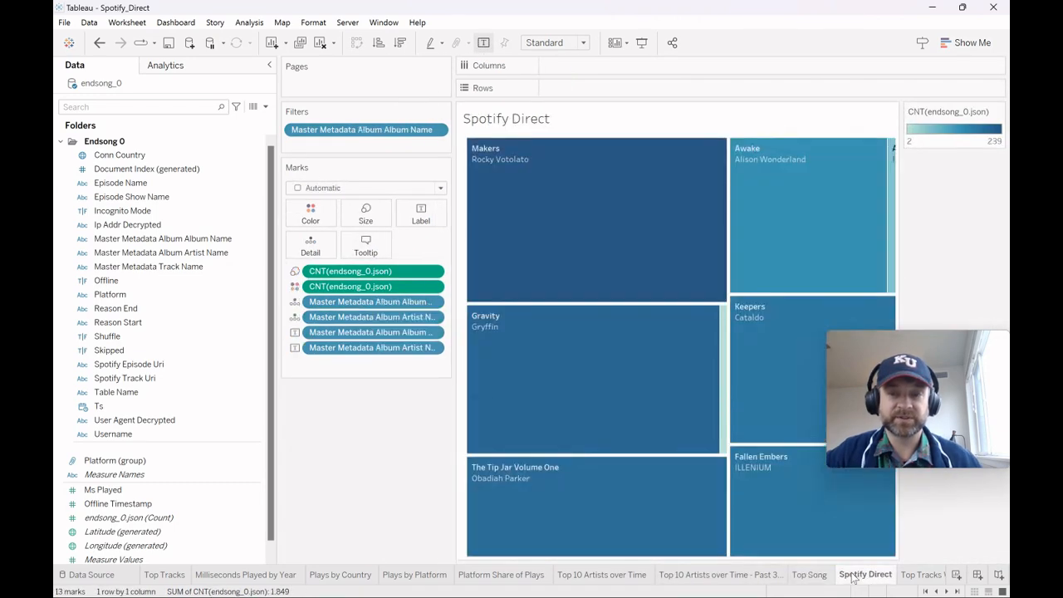
pyautogui.click(917, 574)
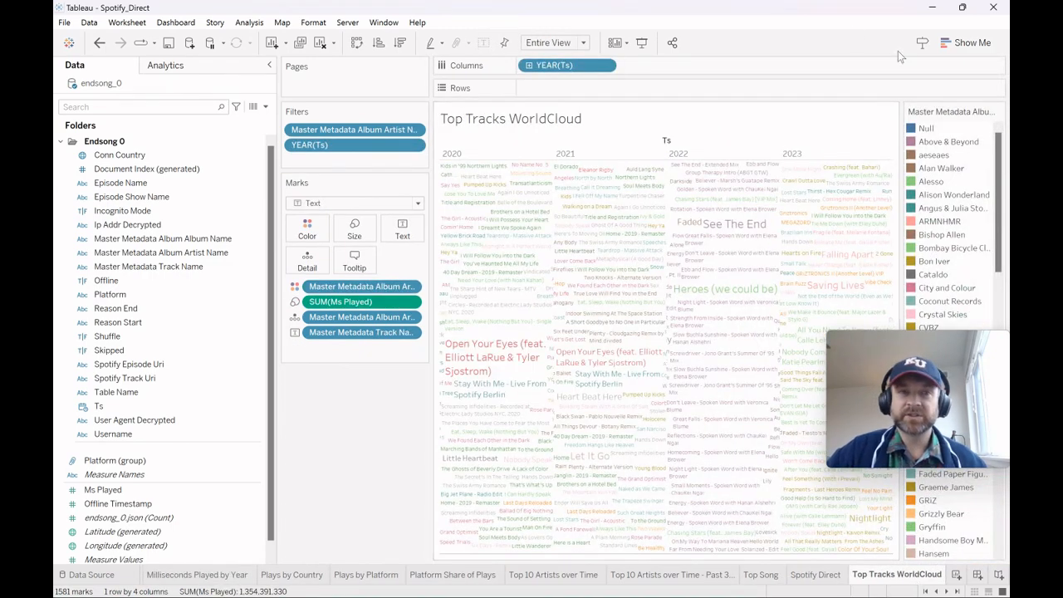
# Step: Create a new empty workbook and maximize its window
pyautogui.click(66, 24)
pyautogui.click(85, 38)
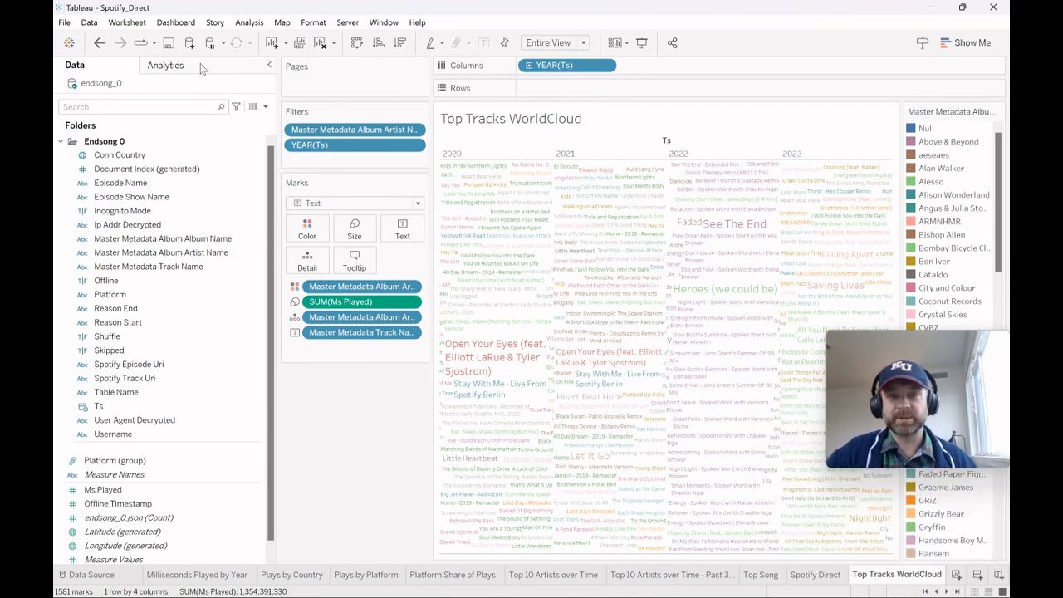
pyautogui.hotkey('ctrl', 'n')
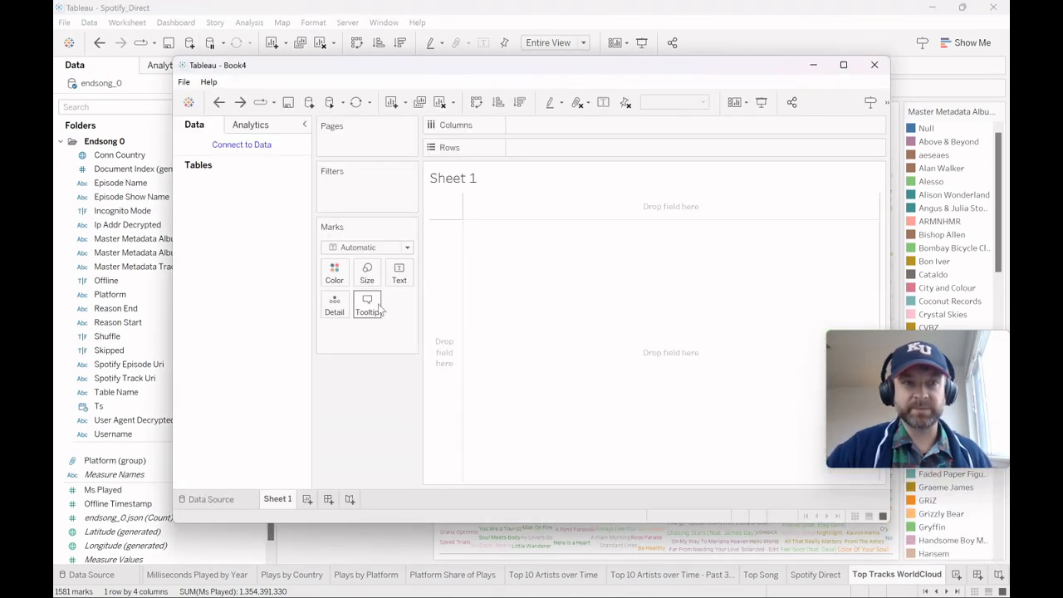
pyautogui.click(843, 65)
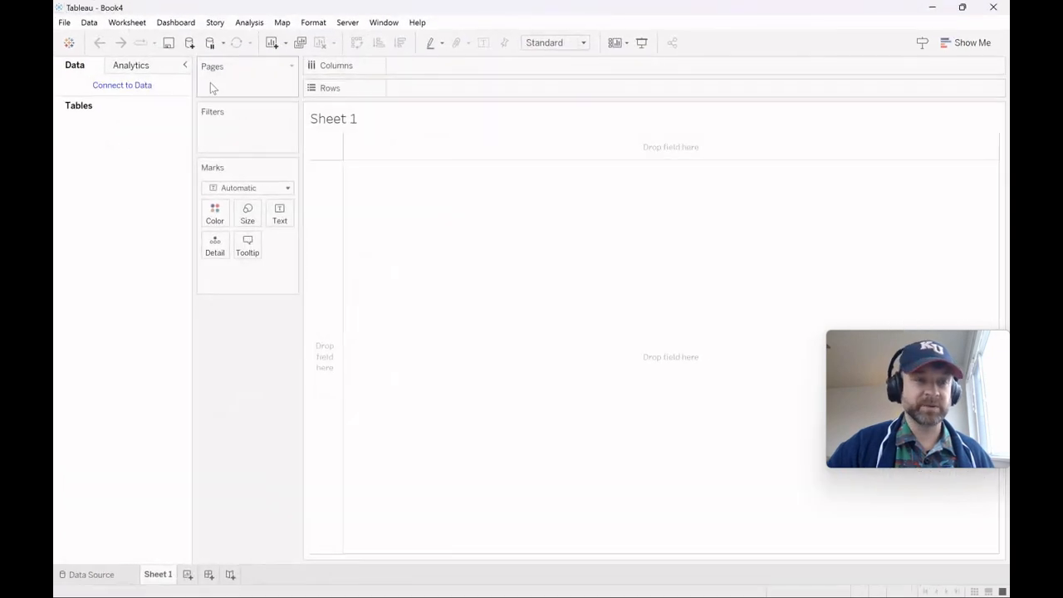
# Step: Connect the new workbook to the JSON file endsong_0.json from the MyData _streaming folder, keeping the endsong_0.json schema level selected
pyautogui.click(142, 86)
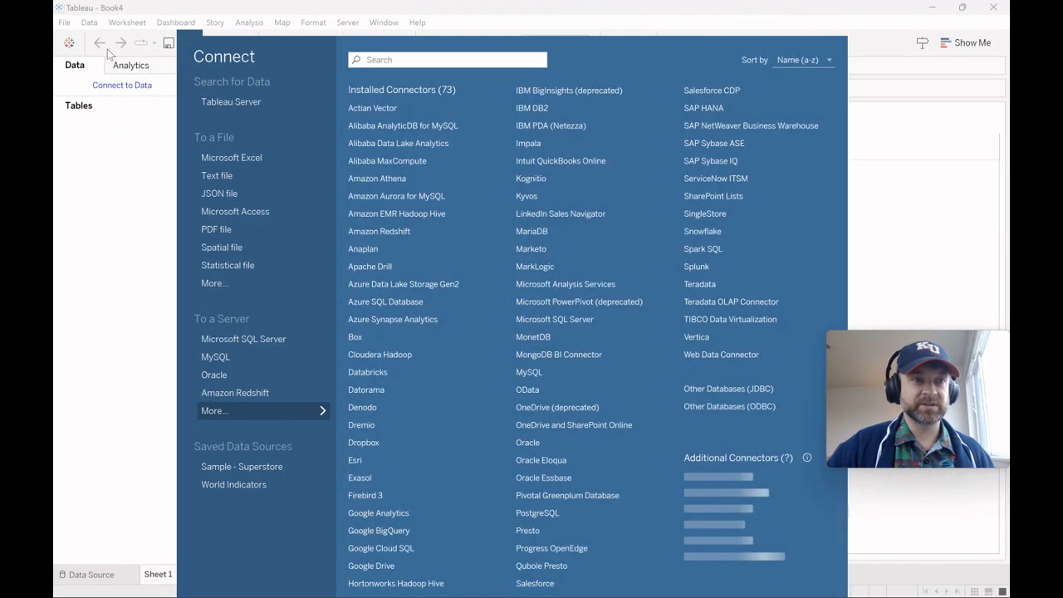
pyautogui.click(241, 192)
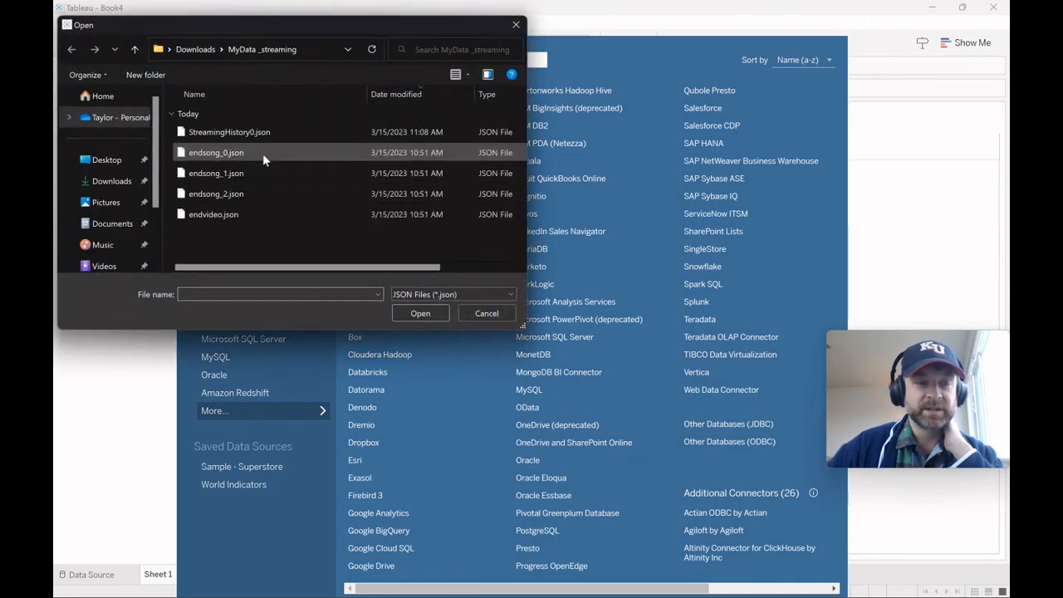
pyautogui.doubleClick(262, 153)
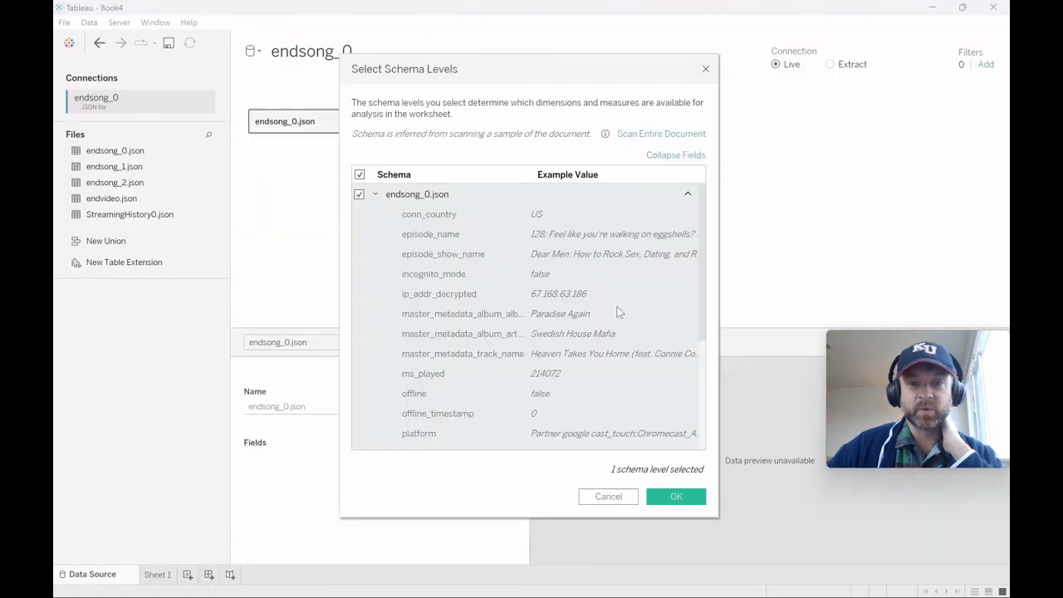
pyautogui.scroll(-5, 702, 294)
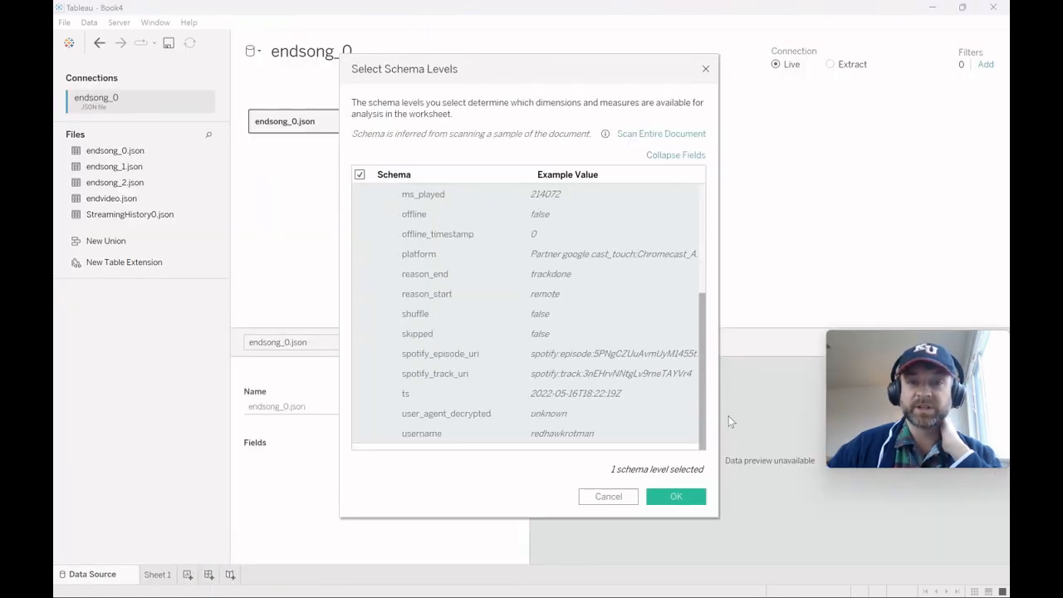
pyautogui.click(676, 496)
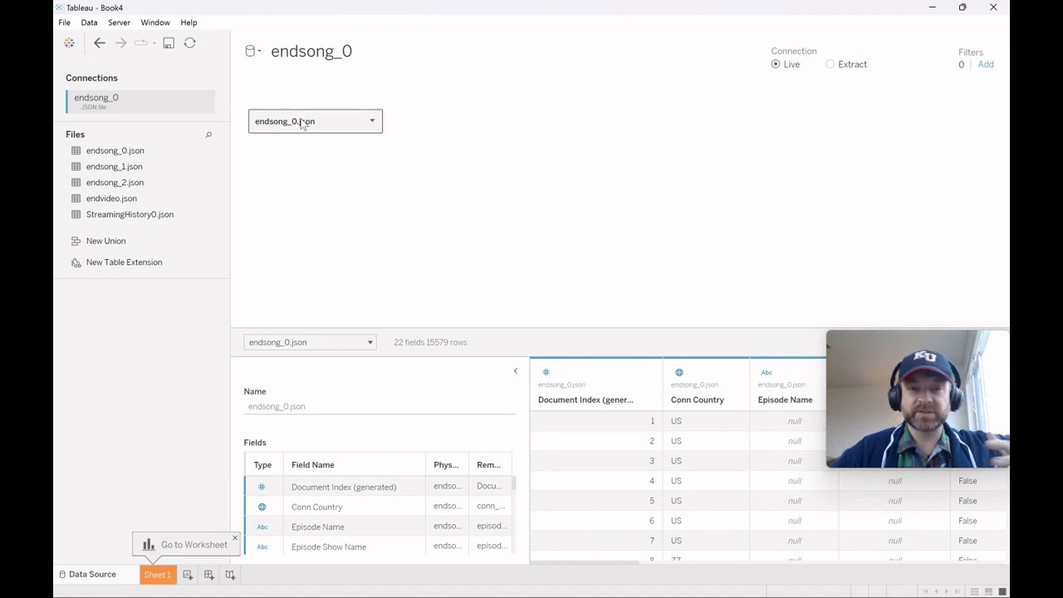
# Step: Union endsong_1.json and endsong_2.json with the endsong_0.json table and look over the combined fields in the data preview
pyautogui.doubleClick(302, 123)
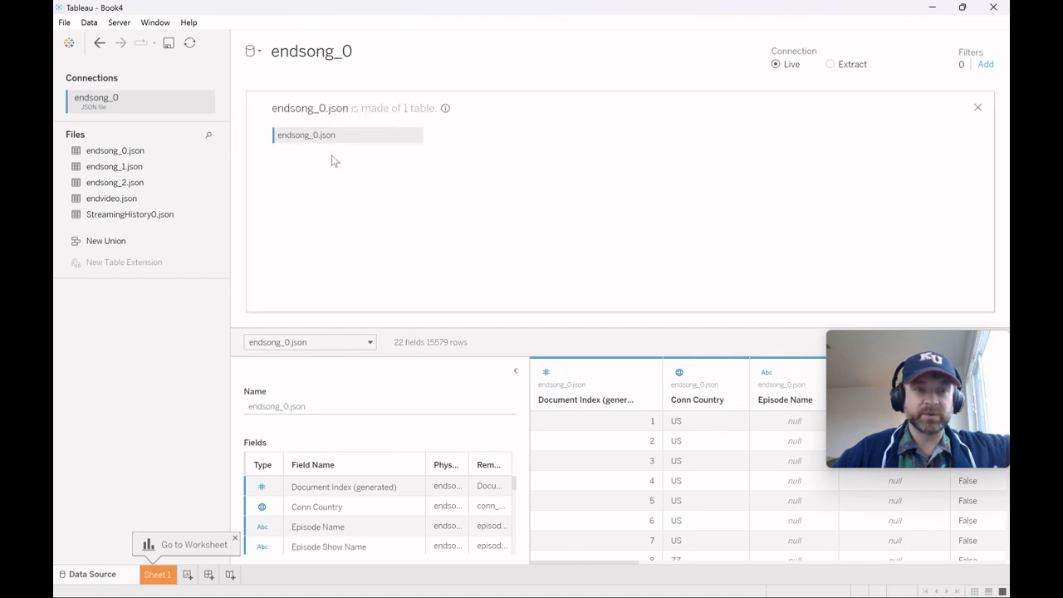
pyautogui.moveTo(161, 166); pyautogui.dragTo(288, 159)
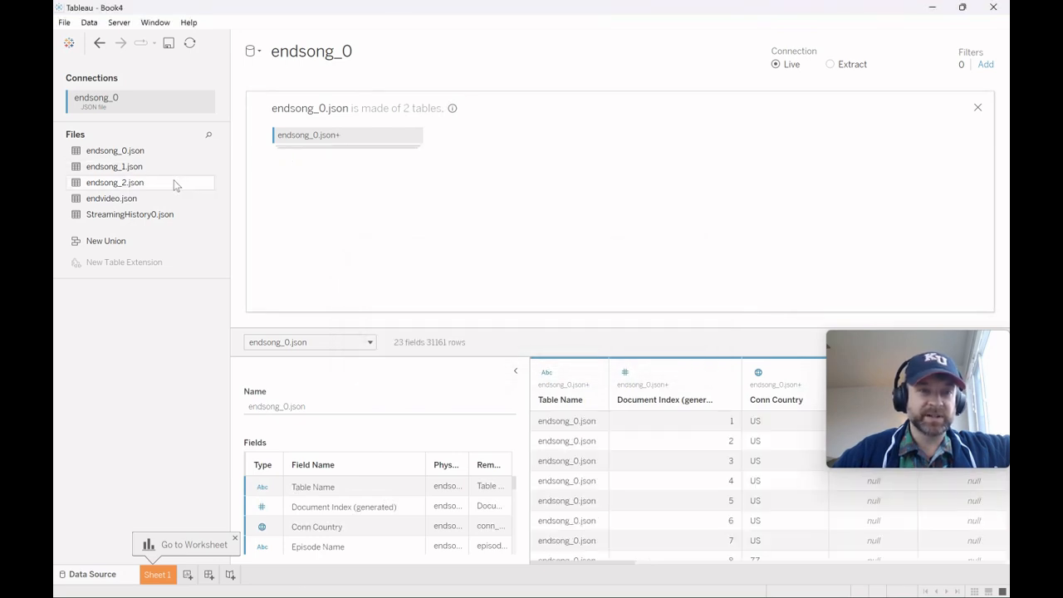
pyautogui.moveTo(174, 180); pyautogui.dragTo(304, 164)
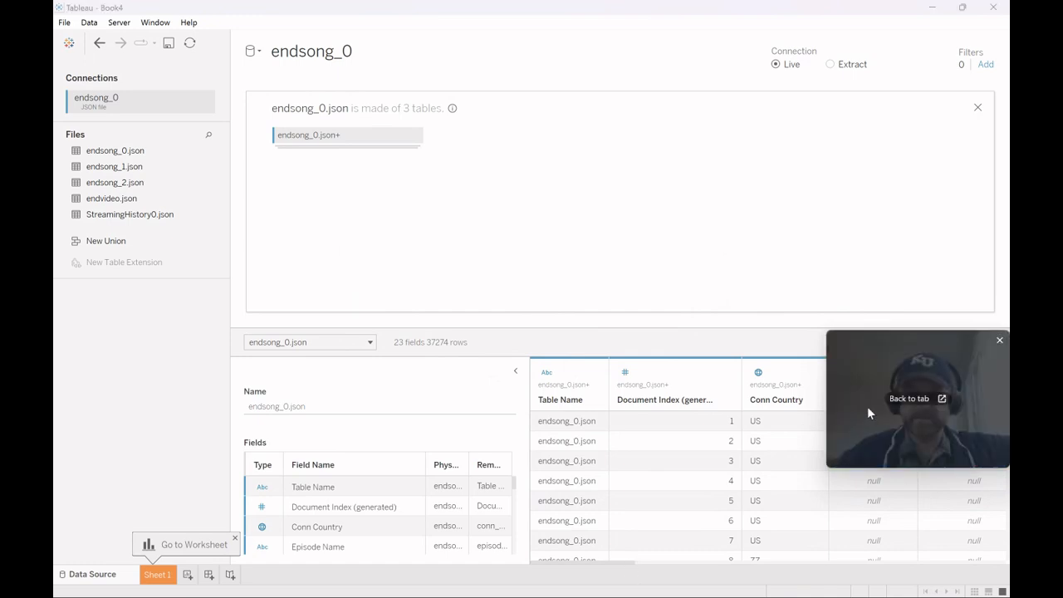
pyautogui.moveTo(867, 406); pyautogui.dragTo(804, 214)
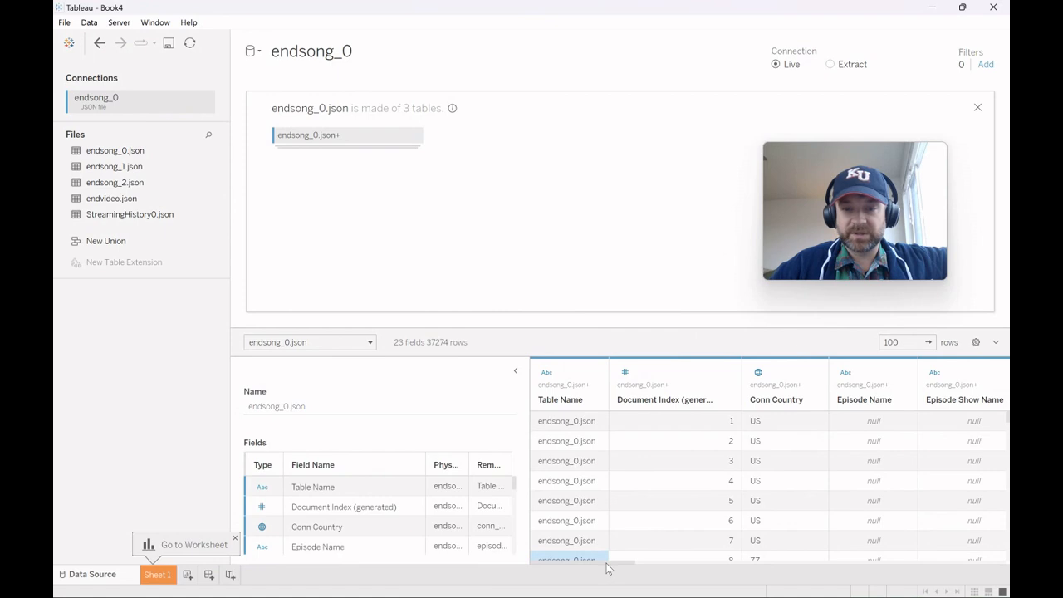
pyautogui.moveTo(612, 567); pyautogui.dragTo(861, 530)
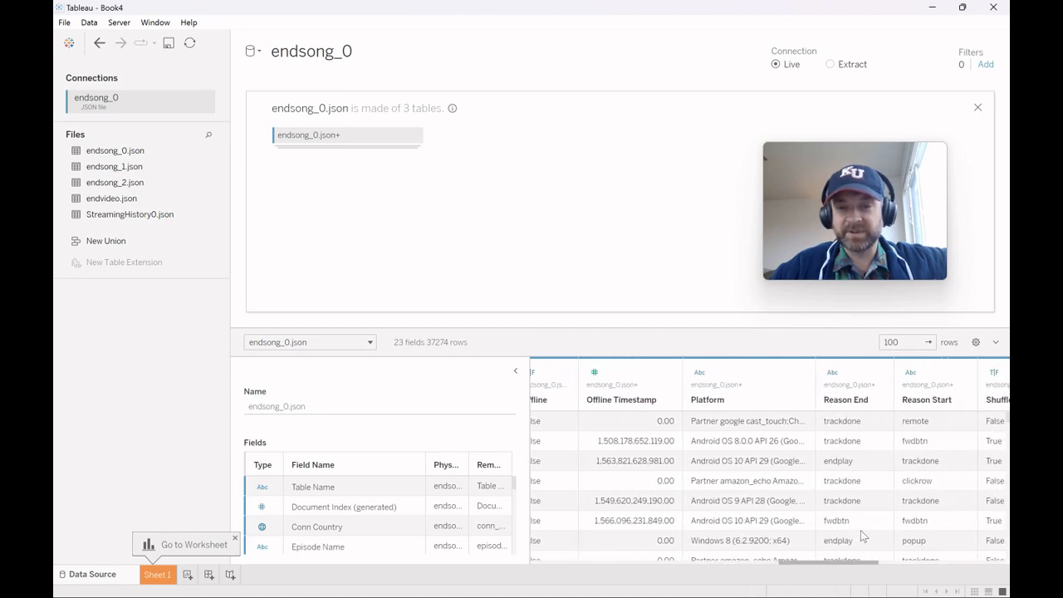
# Step: Try to change the Offline Timestamp field's data type to Date & Time
pyautogui.click(595, 372)
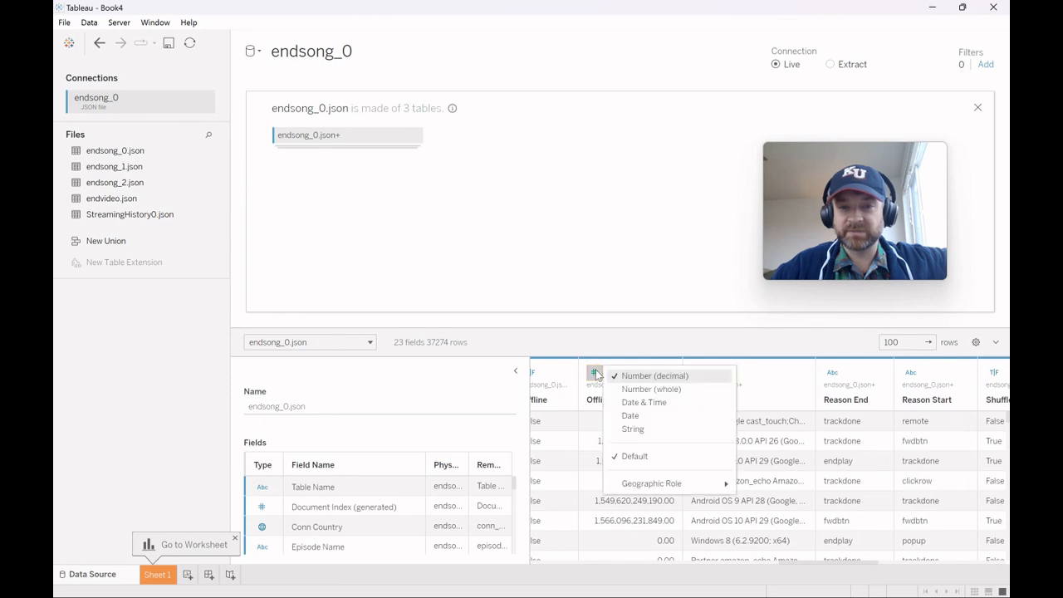
pyautogui.click(627, 403)
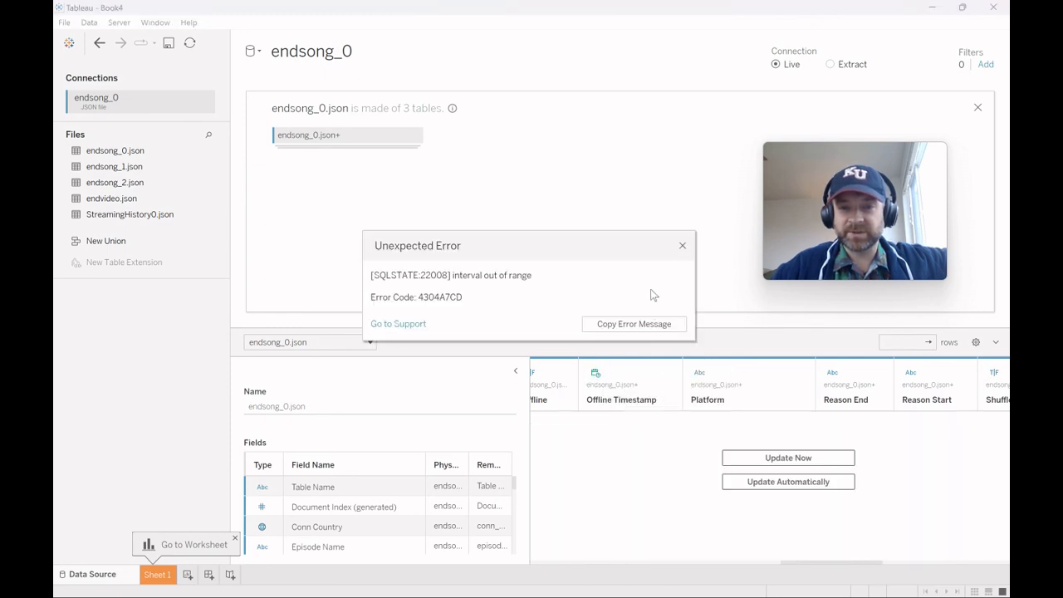
pyautogui.click(682, 246)
# Step: Set the Offline Timestamp field's data type to String and the Ts field's data type to Date & Time
pyautogui.click(600, 372)
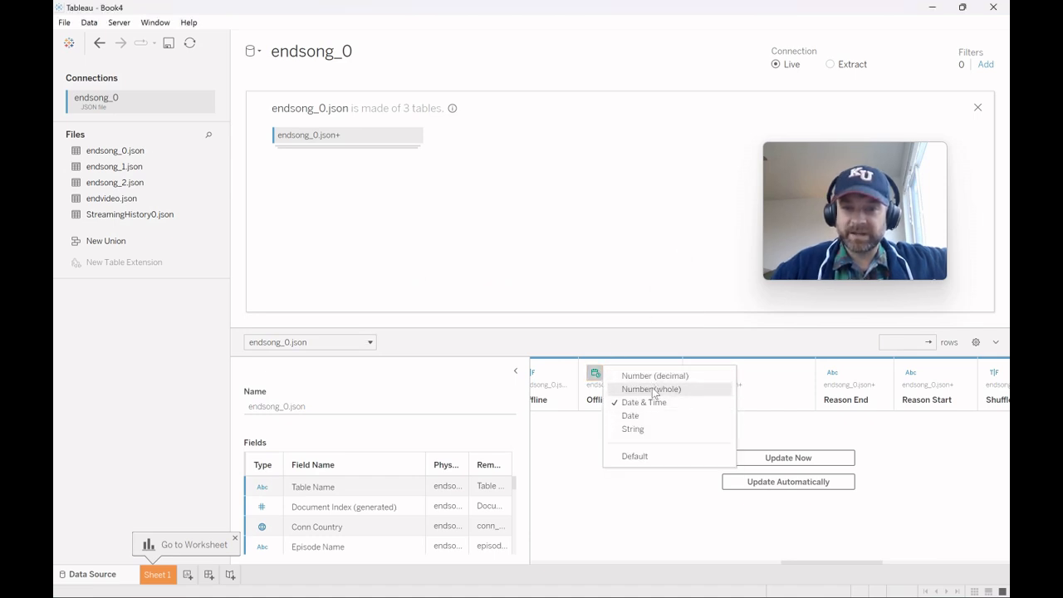
pyautogui.click(655, 428)
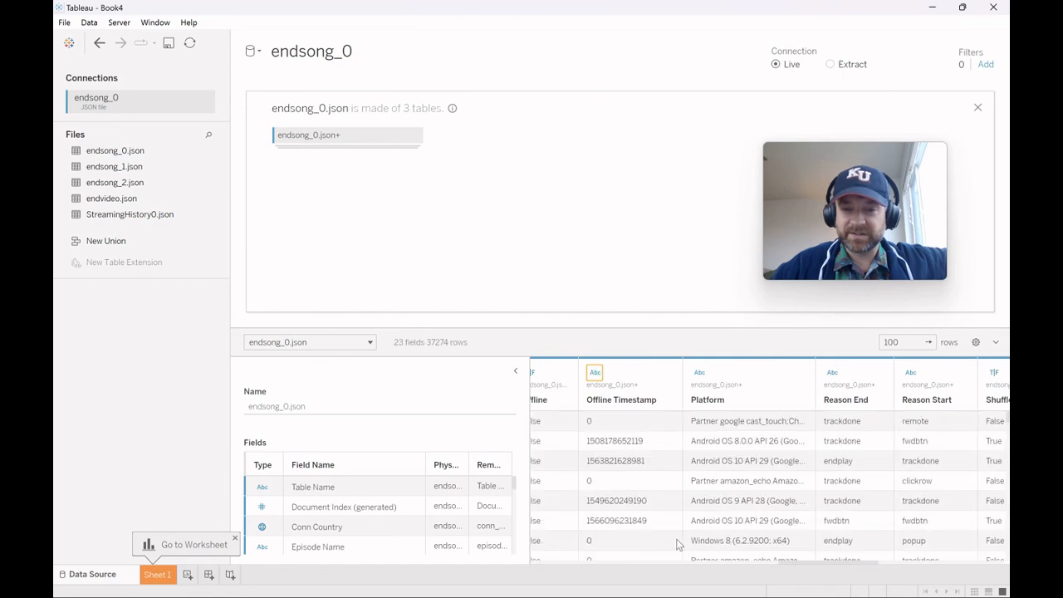
pyautogui.click(835, 562)
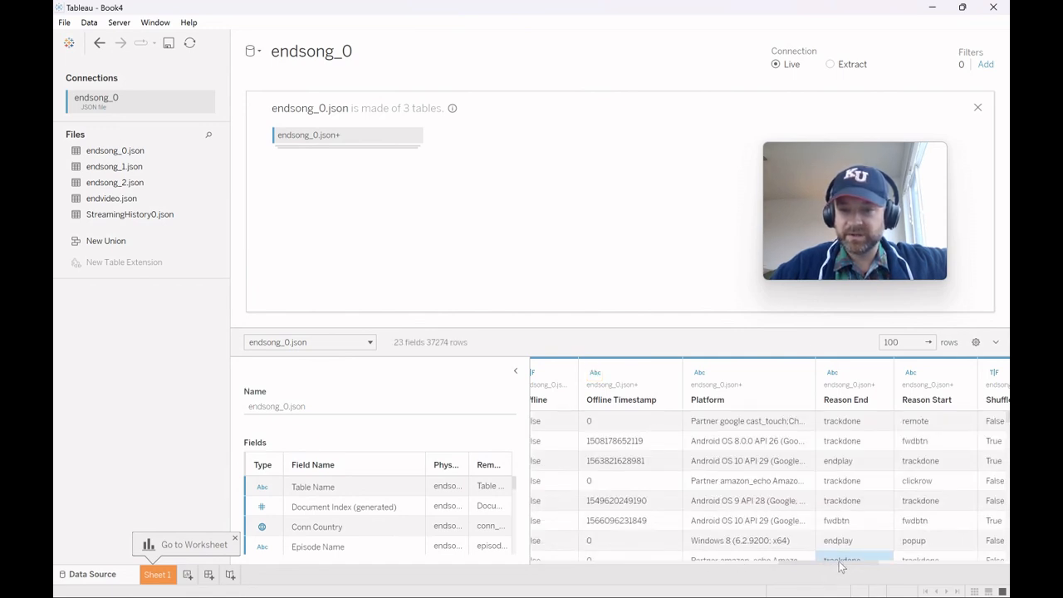
pyautogui.moveTo(839, 570); pyautogui.dragTo(952, 563)
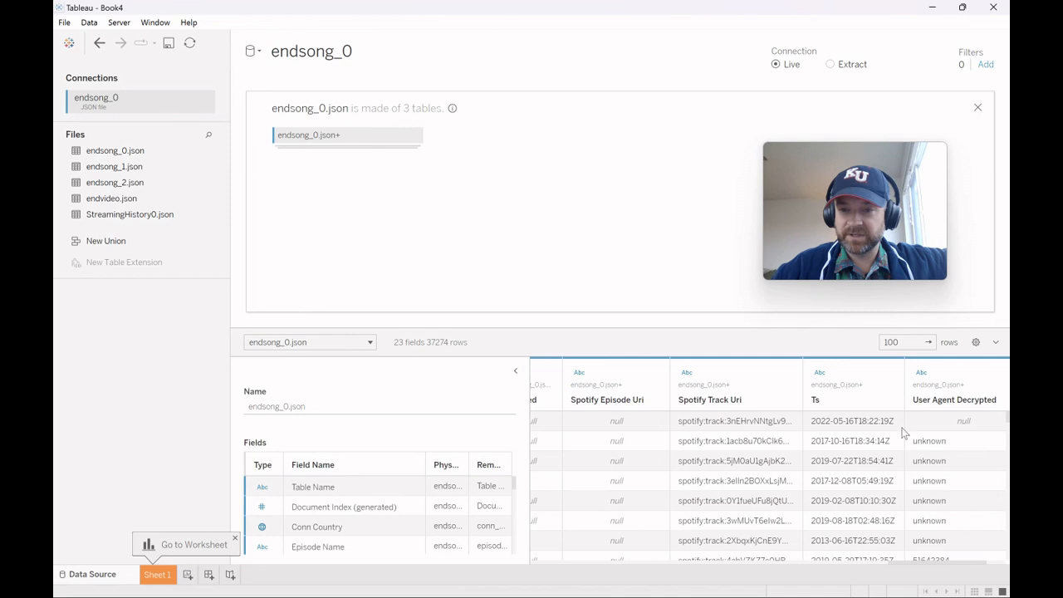
pyautogui.click(820, 373)
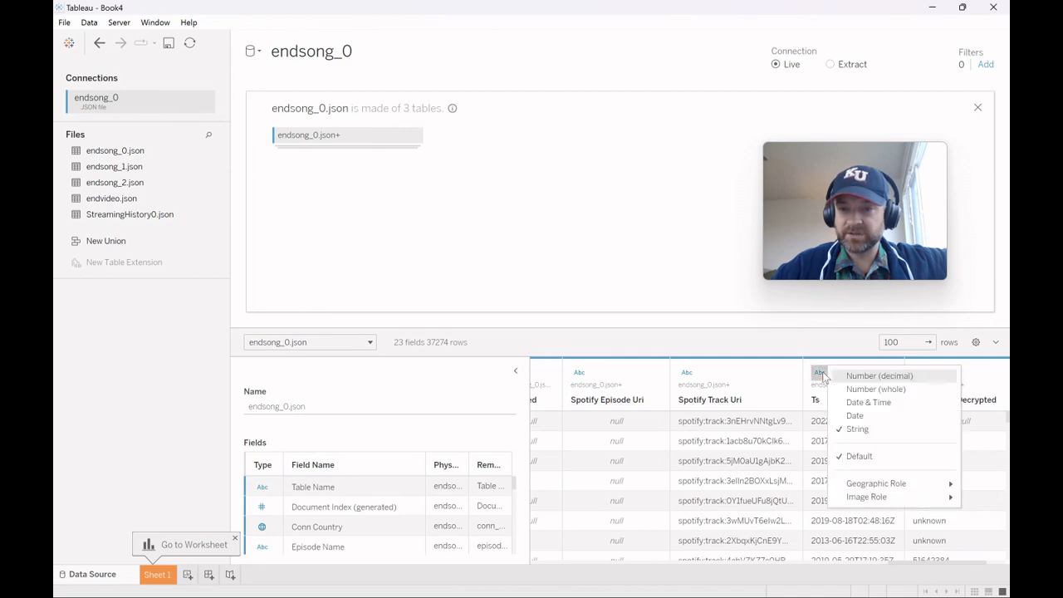
pyautogui.click(868, 402)
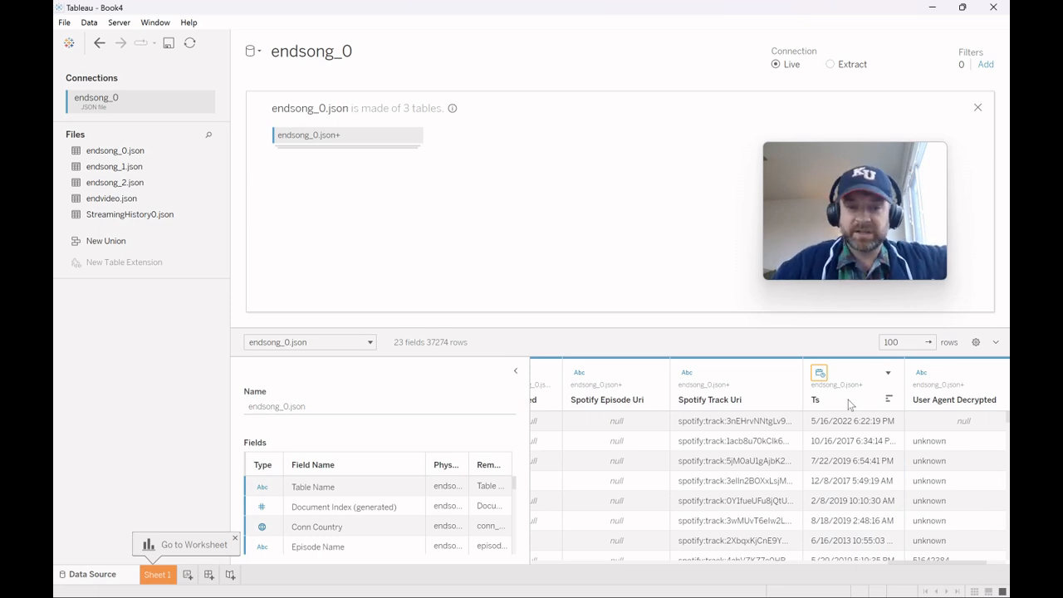
# Step: Save the workbook as a Tableau Packaged Workbook named Spotify_Streaming and dismiss the OneDrive reminder
pyautogui.click(64, 22)
pyautogui.click(111, 97)
pyautogui.write('Spotify')
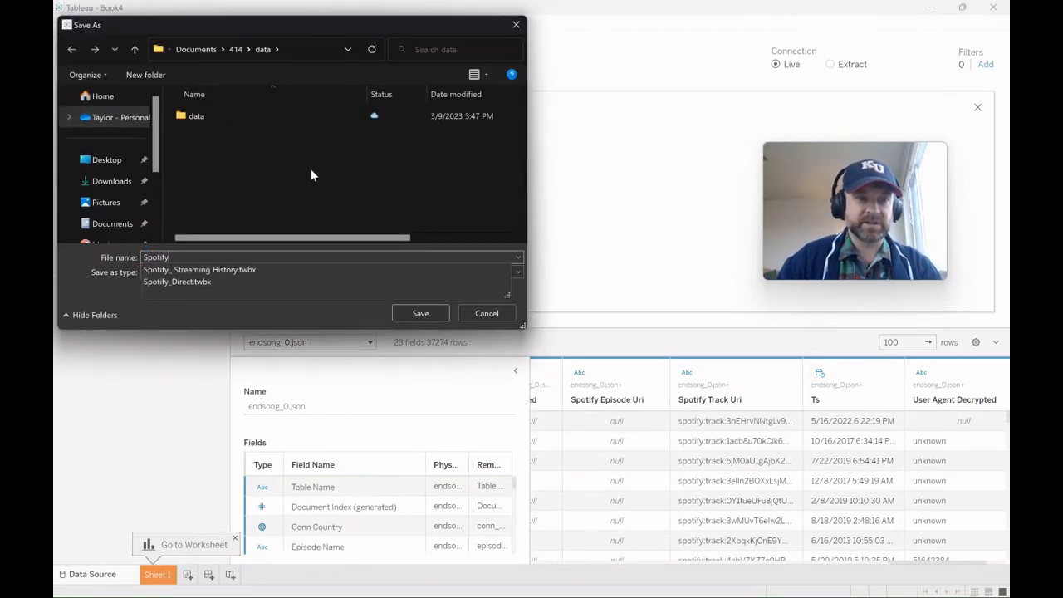
pyautogui.write('_St')
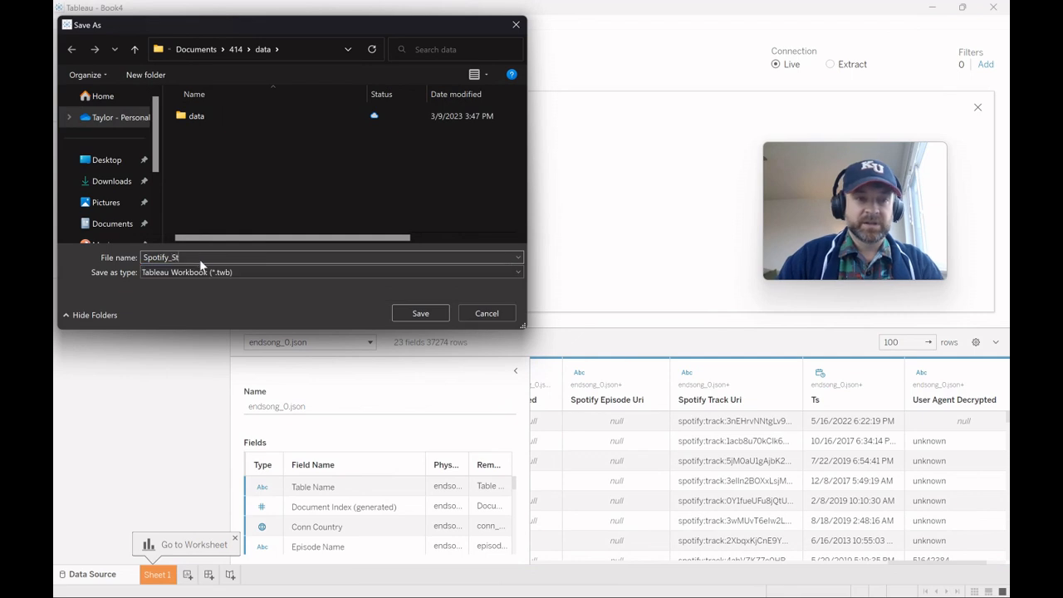
pyautogui.write('reaming')
pyautogui.click(184, 275)
pyautogui.click(200, 291)
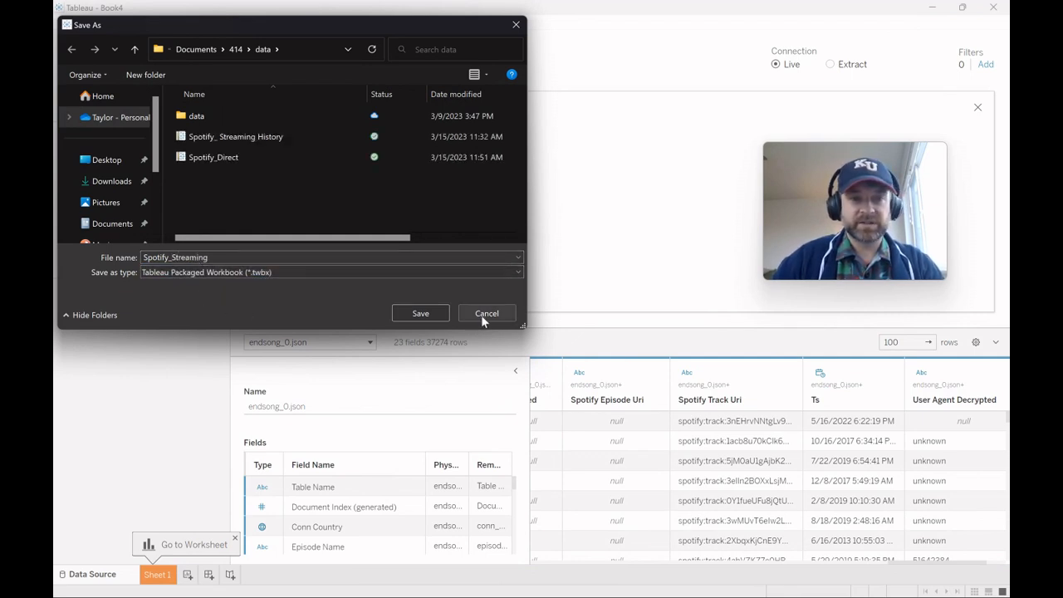
pyautogui.click(423, 319)
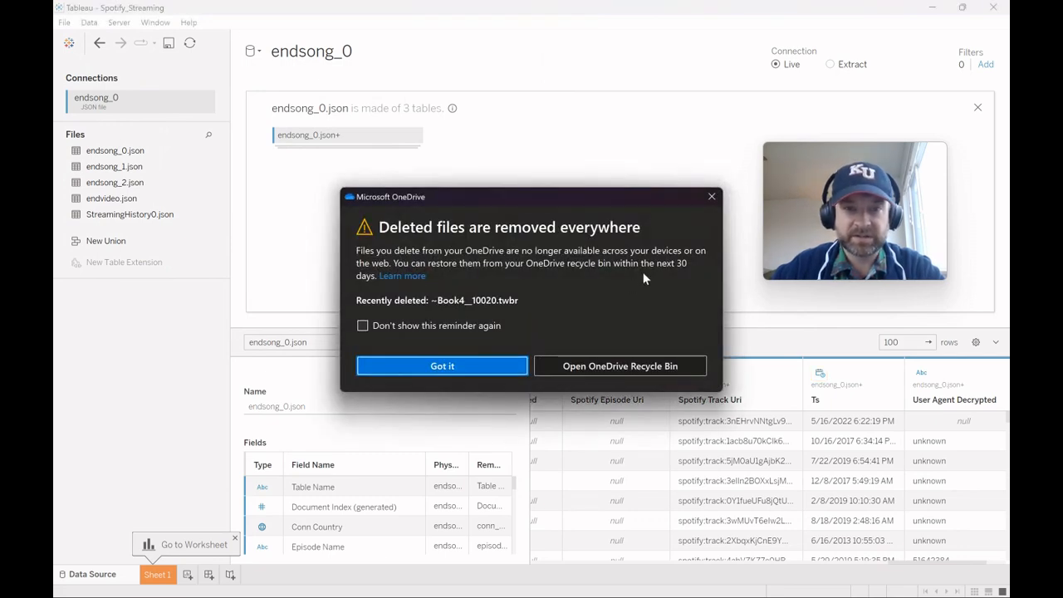
pyautogui.click(712, 196)
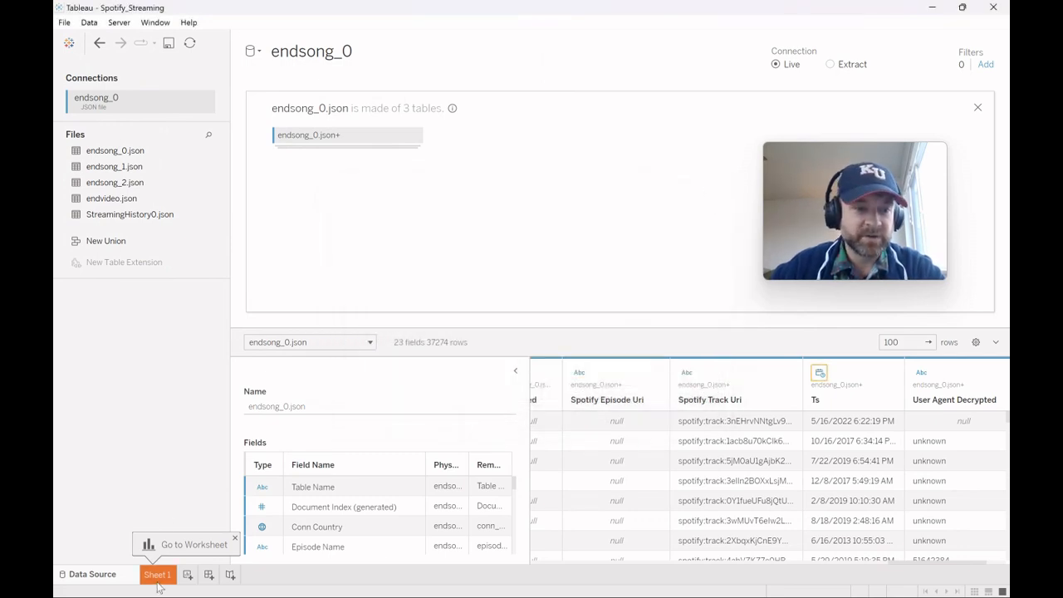
# Step: On Sheet 1, plot Conn Country as a detail on a world map and set the mark type to Map
pyautogui.click(157, 575)
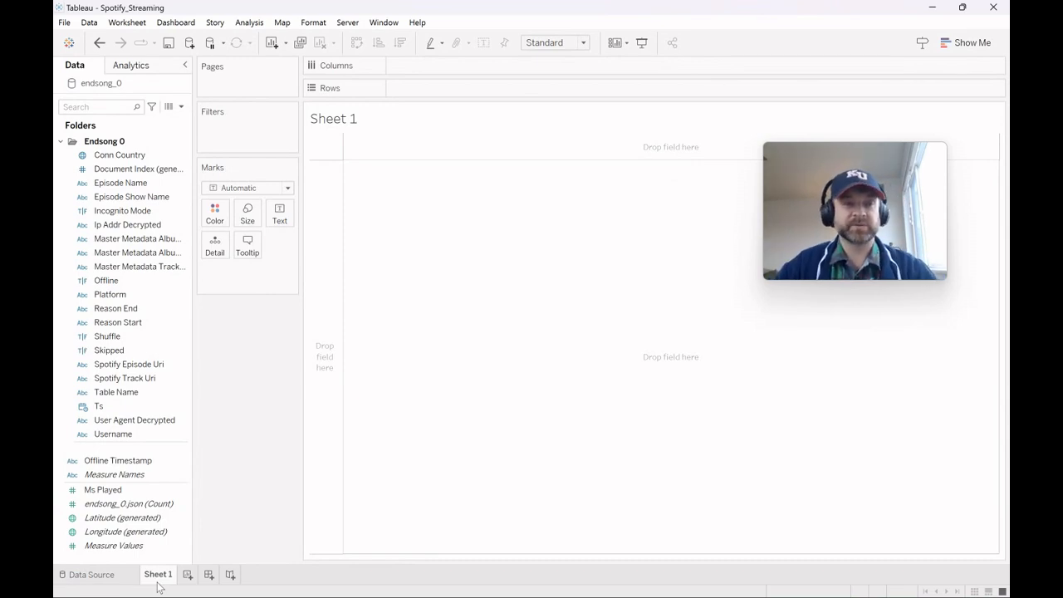
pyautogui.click(147, 153)
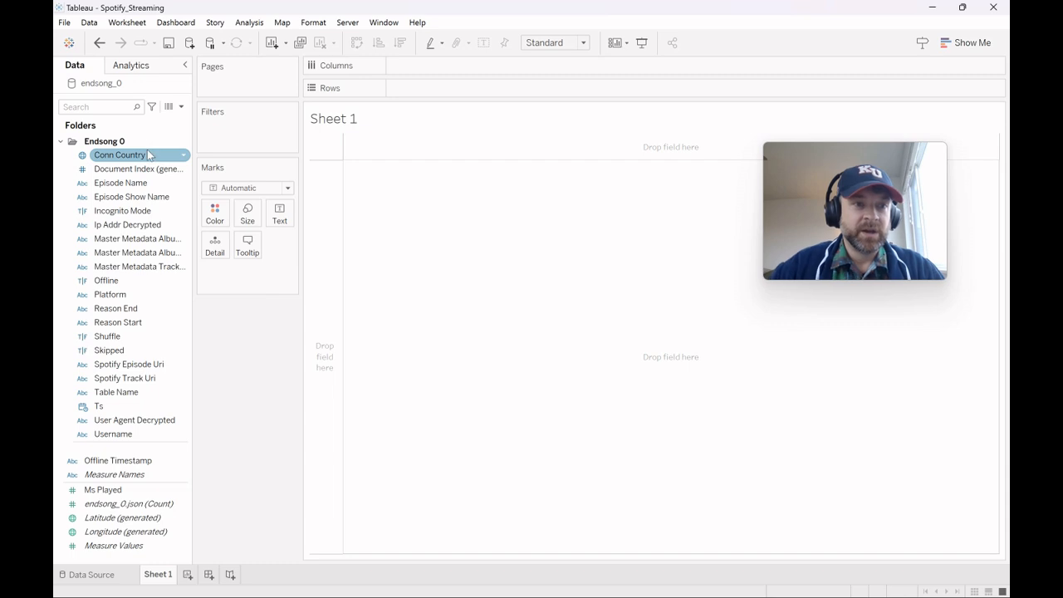
pyautogui.moveTo(138, 158); pyautogui.dragTo(216, 253)
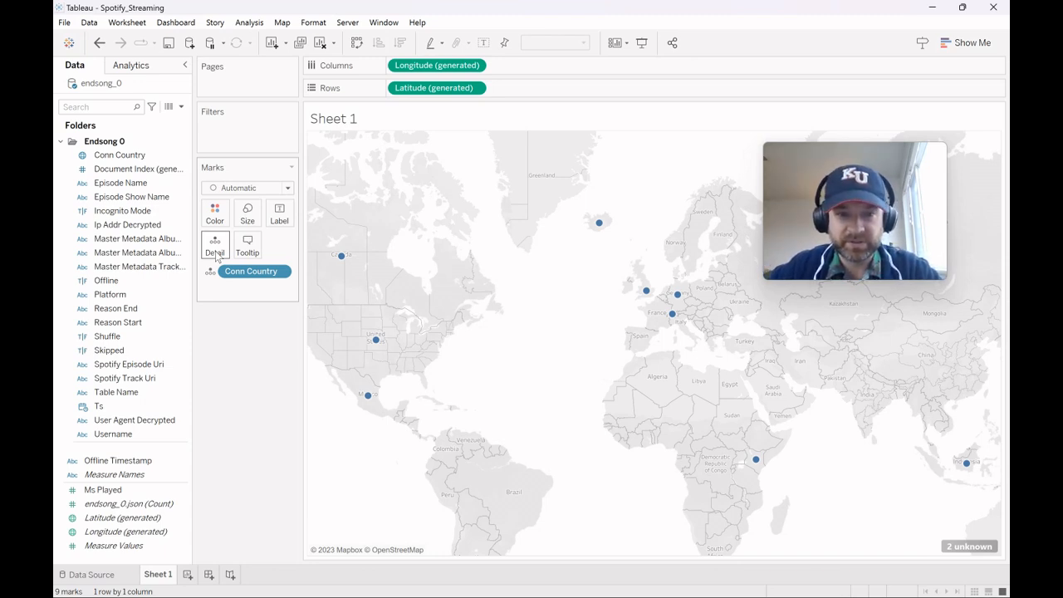
pyautogui.click(240, 189)
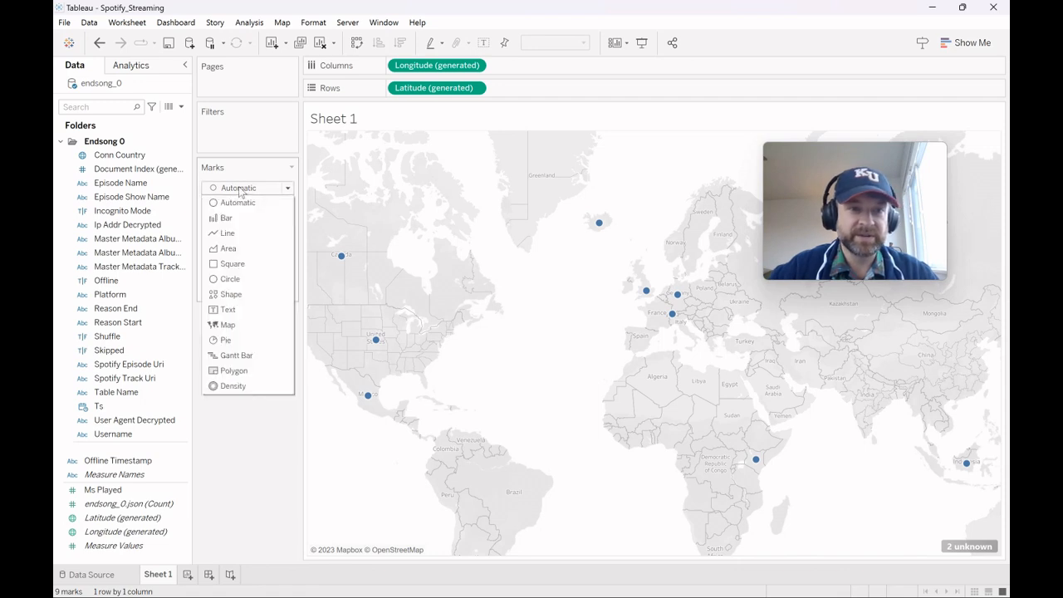
pyautogui.click(253, 324)
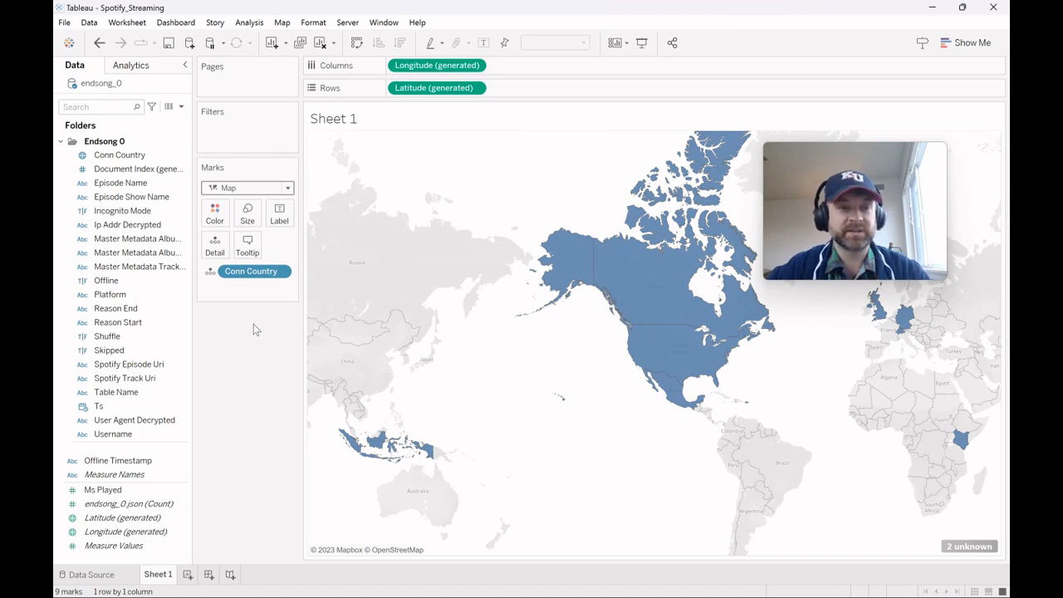
# Step: Try coloring the mapped countries by Ms Played and remove that coloring again
pyautogui.click(160, 491)
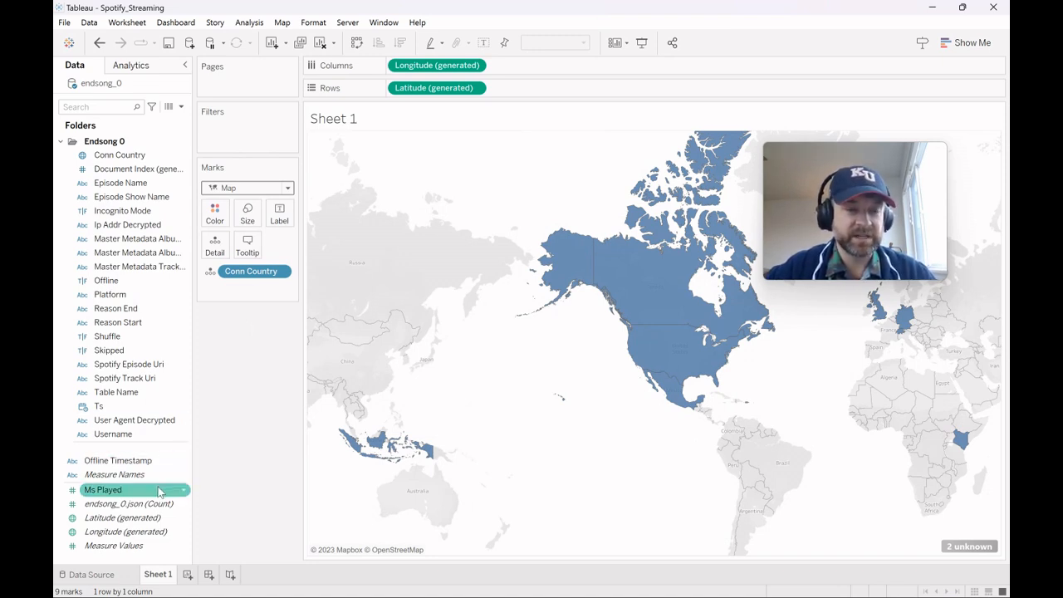
pyautogui.moveTo(160, 491); pyautogui.dragTo(221, 219)
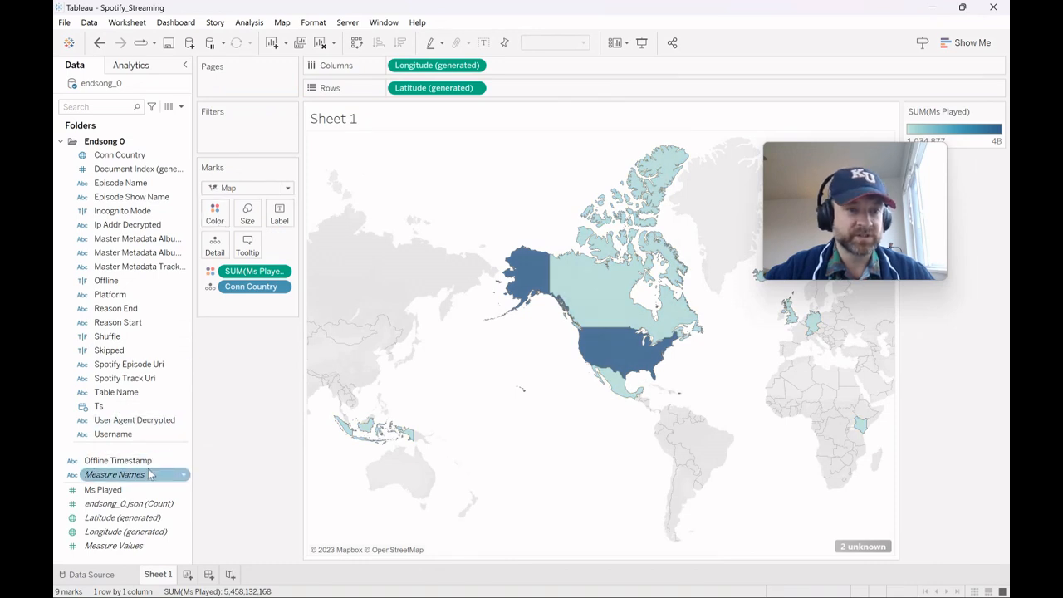
pyautogui.moveTo(254, 271); pyautogui.dragTo(130, 363)
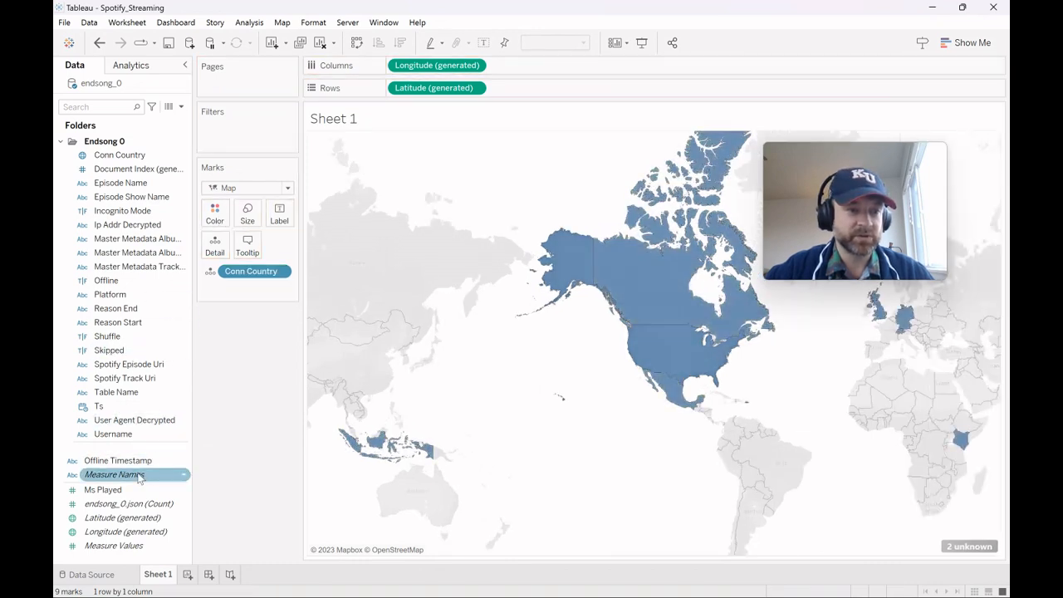
# Step: Color the mapped countries by the count of endsong_0.json and filter the Skipped field to False
pyautogui.moveTo(143, 505); pyautogui.dragTo(201, 221)
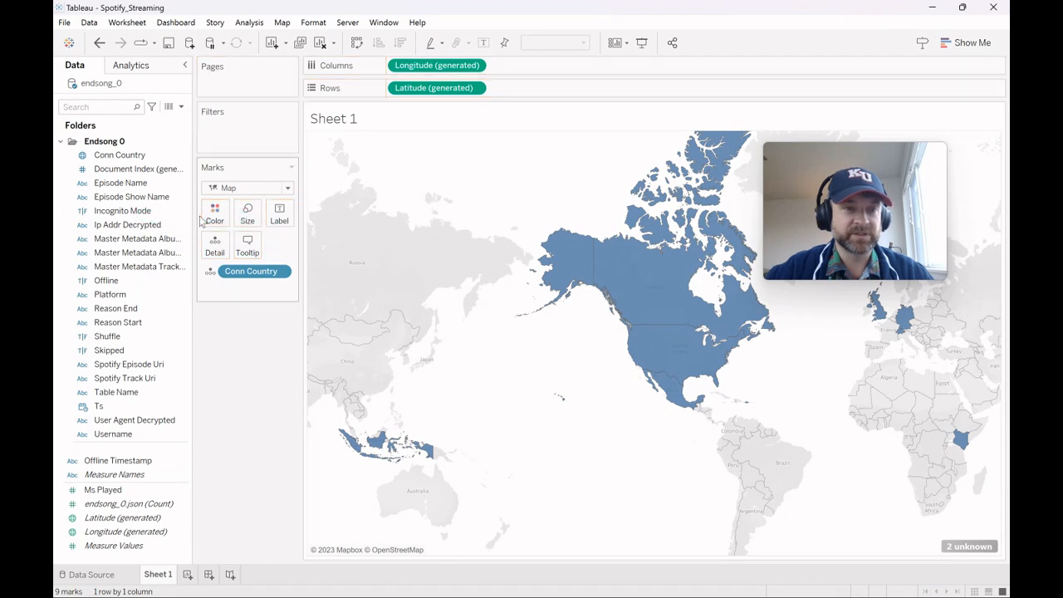
pyautogui.moveTo(137, 504); pyautogui.dragTo(215, 215)
pyautogui.moveTo(157, 353); pyautogui.dragTo(264, 133)
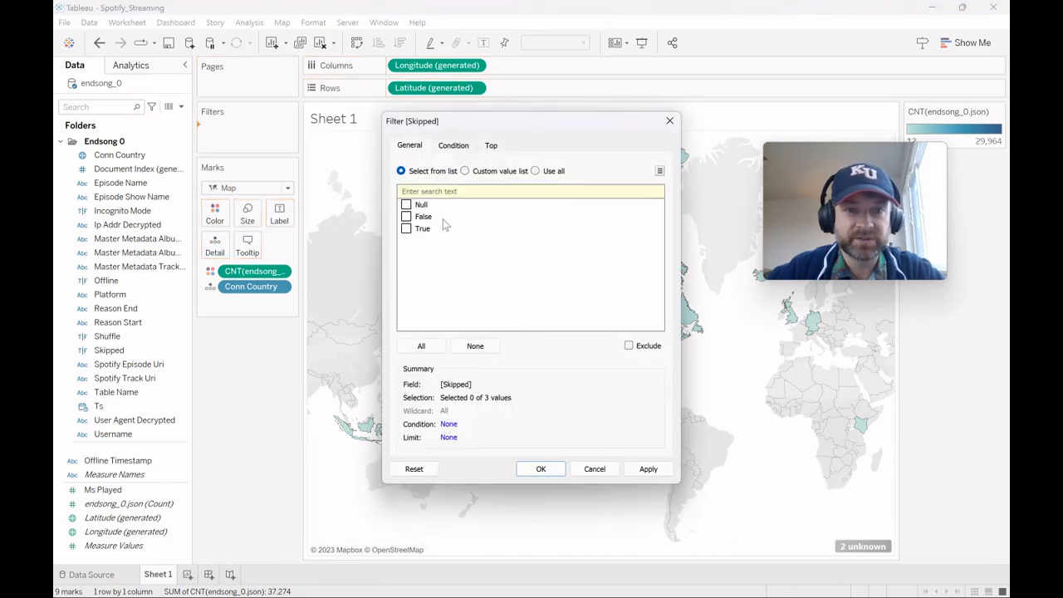
pyautogui.click(406, 216)
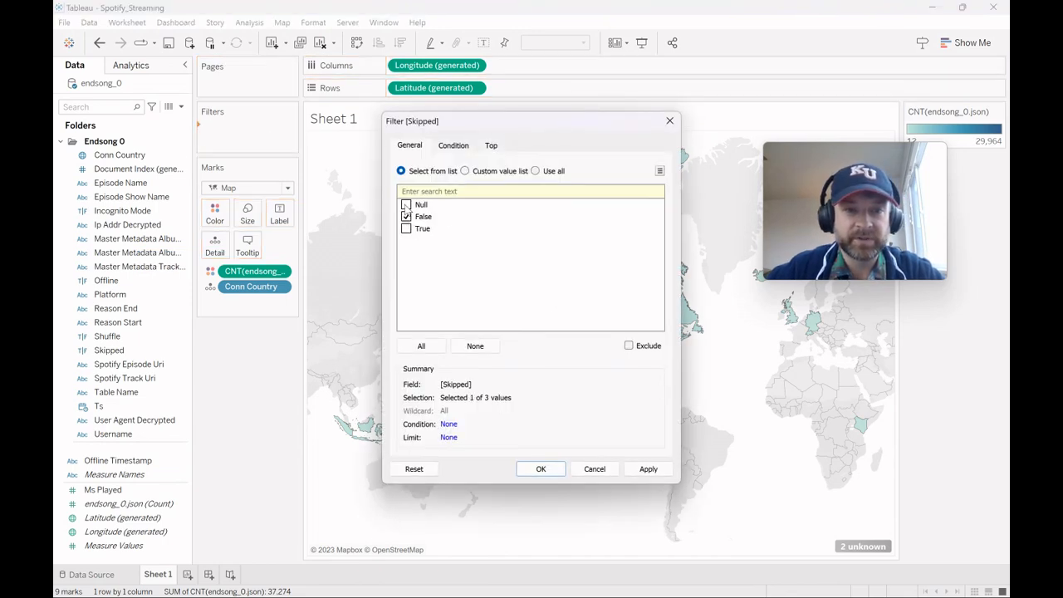
pyautogui.click(647, 470)
pyautogui.click(541, 469)
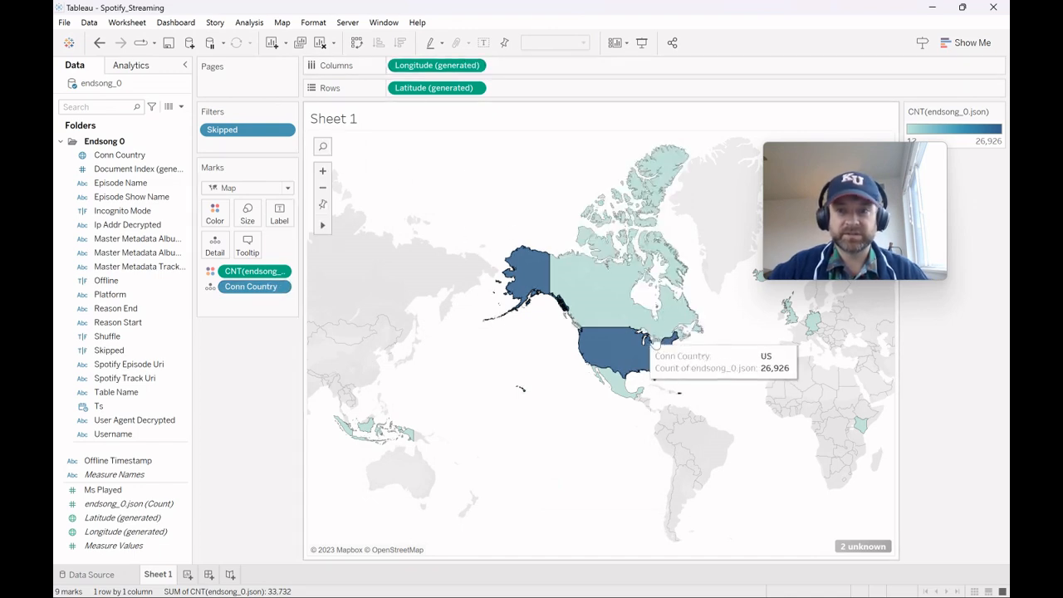
# Step: Examine the play counts on the map for Great Britain, Iceland, Canada, the United States and Indonesia
pyautogui.scroll(-1, 703, 363)
pyautogui.moveTo(877, 184); pyautogui.dragTo(900, 424)
pyautogui.moveTo(802, 325)
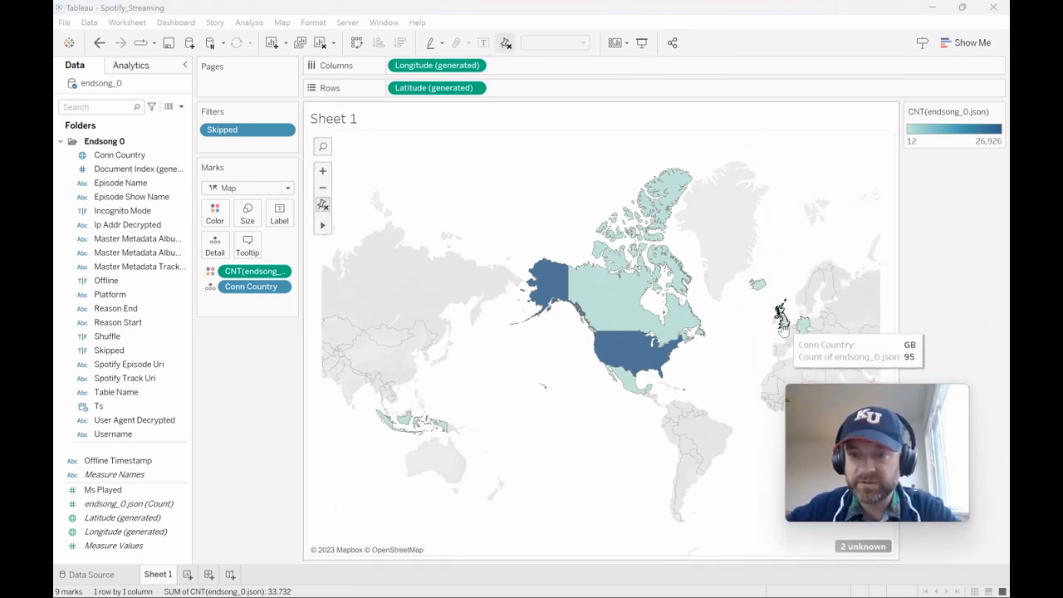
pyautogui.moveTo(761, 294)
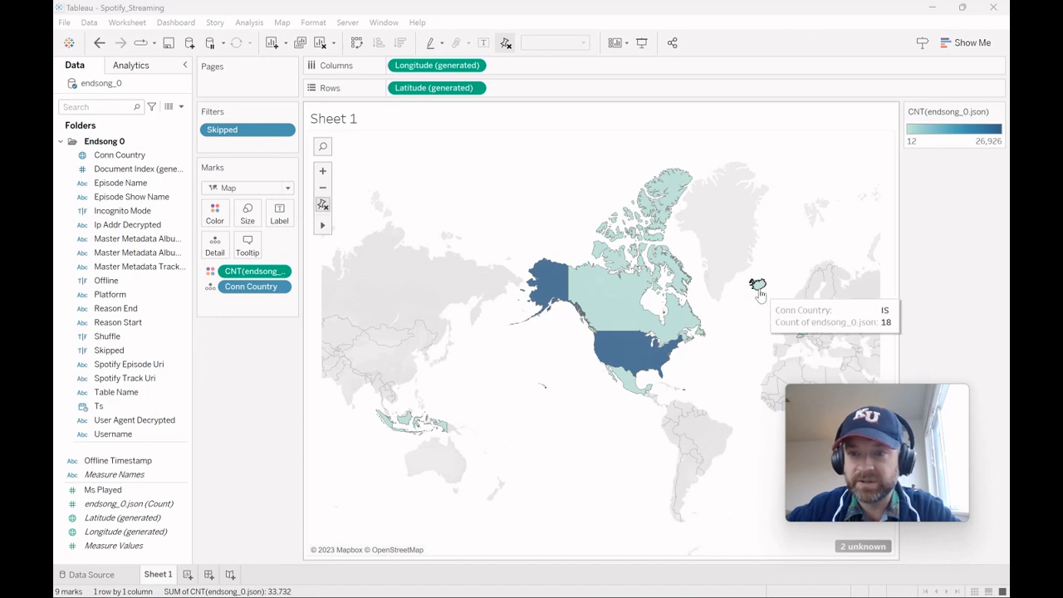
pyautogui.moveTo(627, 335)
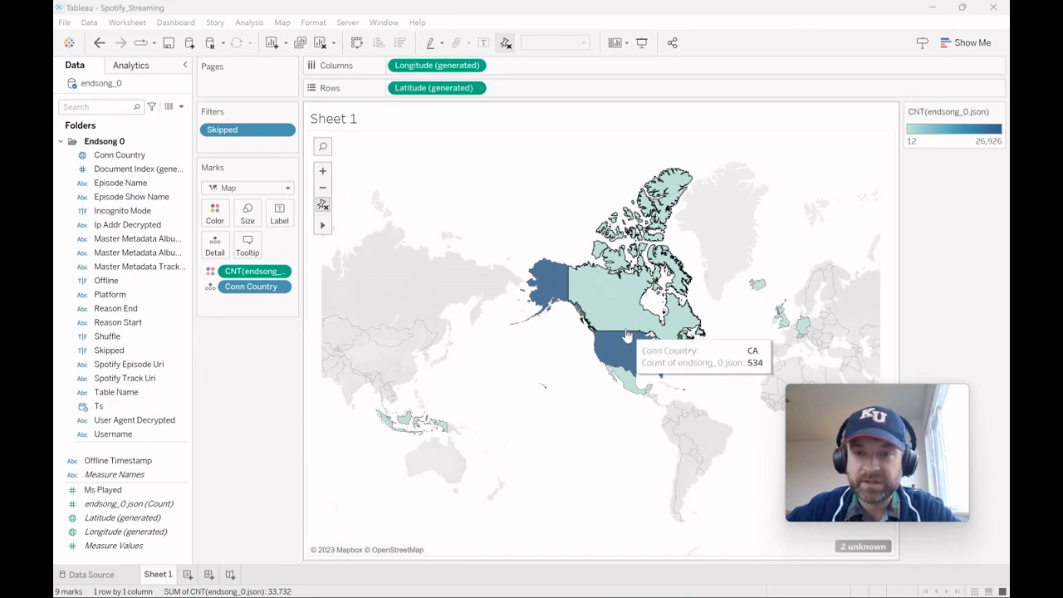
pyautogui.moveTo(617, 363)
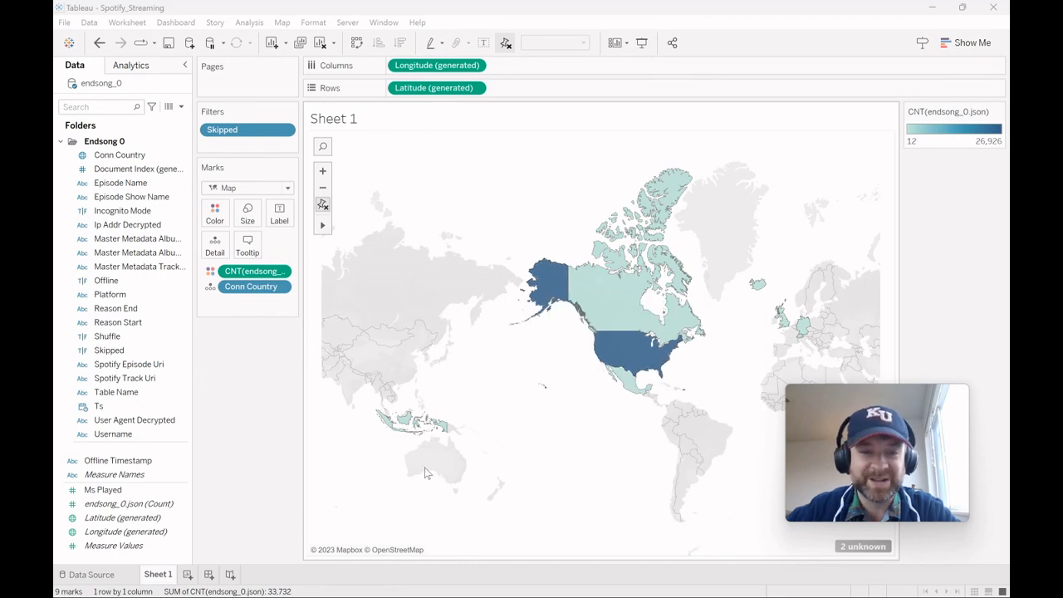
pyautogui.moveTo(415, 431)
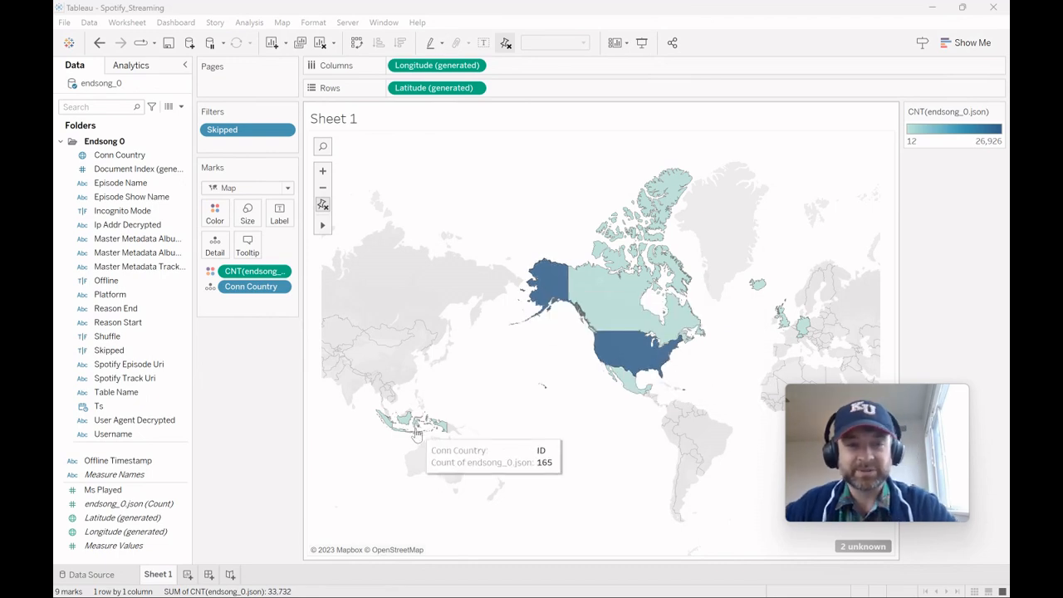
# Step: Rename Sheet 1 as Plays by Country
pyautogui.doubleClick(163, 578)
pyautogui.write('Plays by Country')
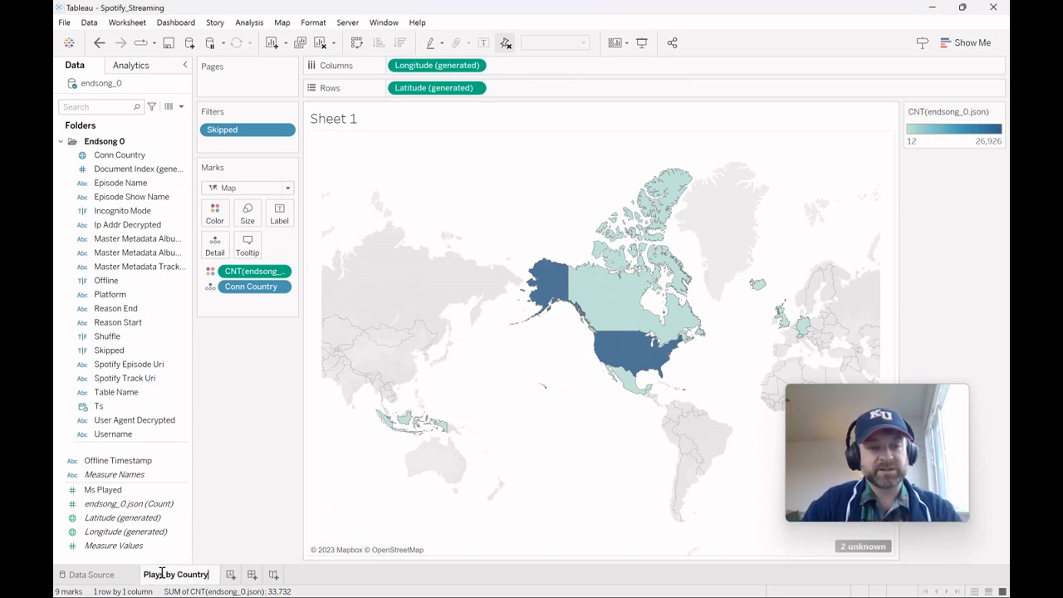
pyautogui.press('Return')
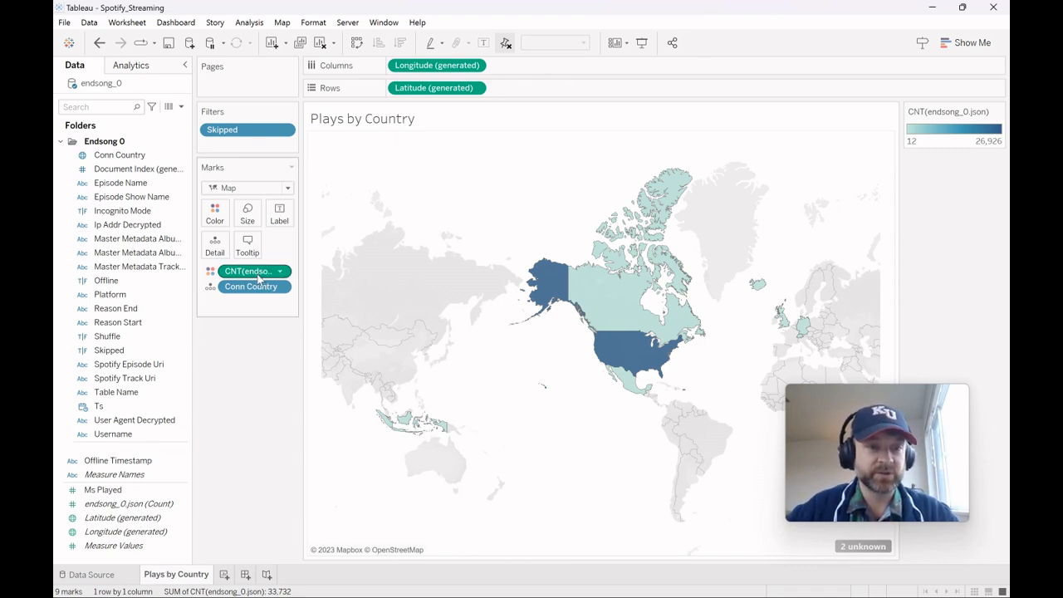
# Step: Label each country on the map with the count of endsong_0.json and set the label font color to white
pyautogui.moveTo(258, 280); pyautogui.dragTo(280, 217)
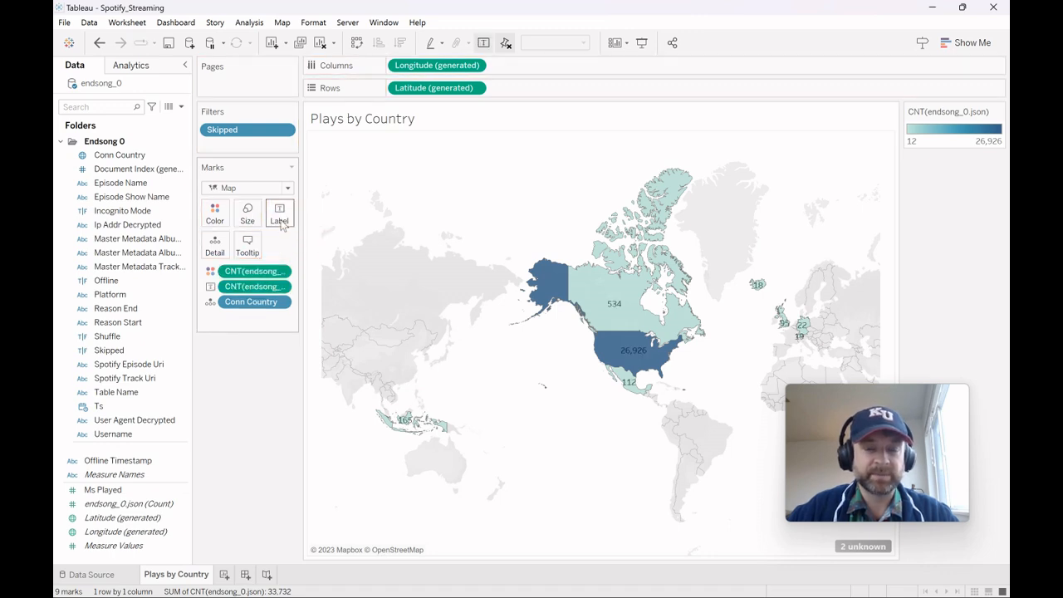
pyautogui.click(281, 222)
pyautogui.click(380, 300)
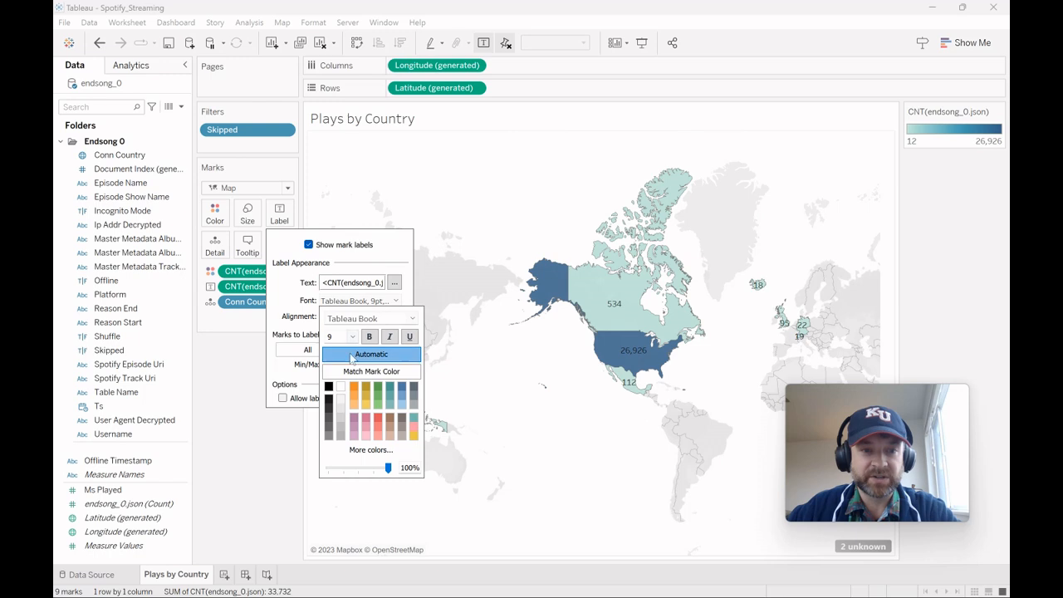
pyautogui.click(340, 388)
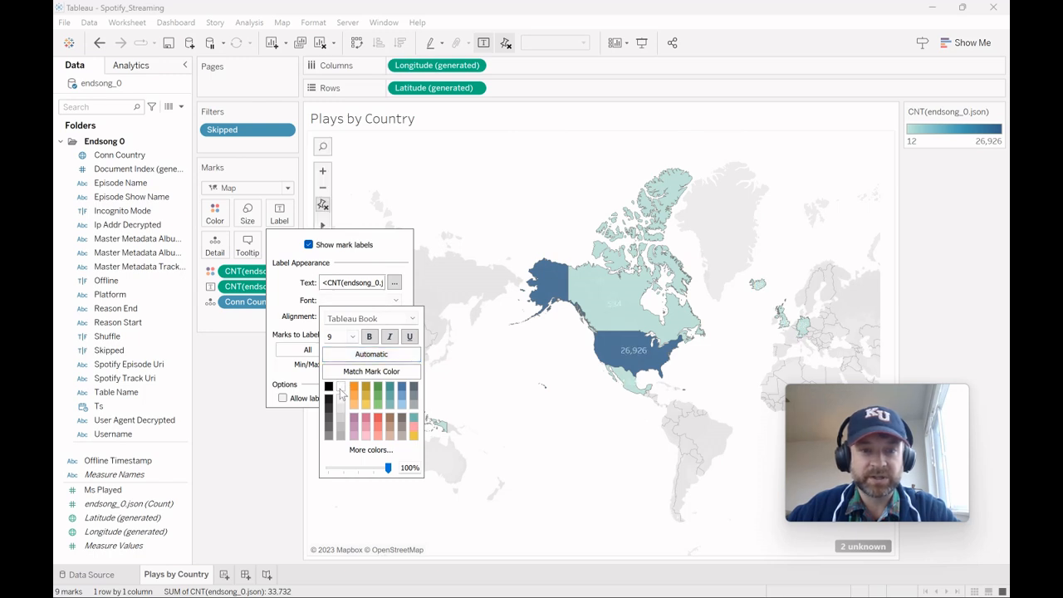
# Step: Set the country label font to automatic color and bold
pyautogui.click(364, 355)
pyautogui.click(369, 337)
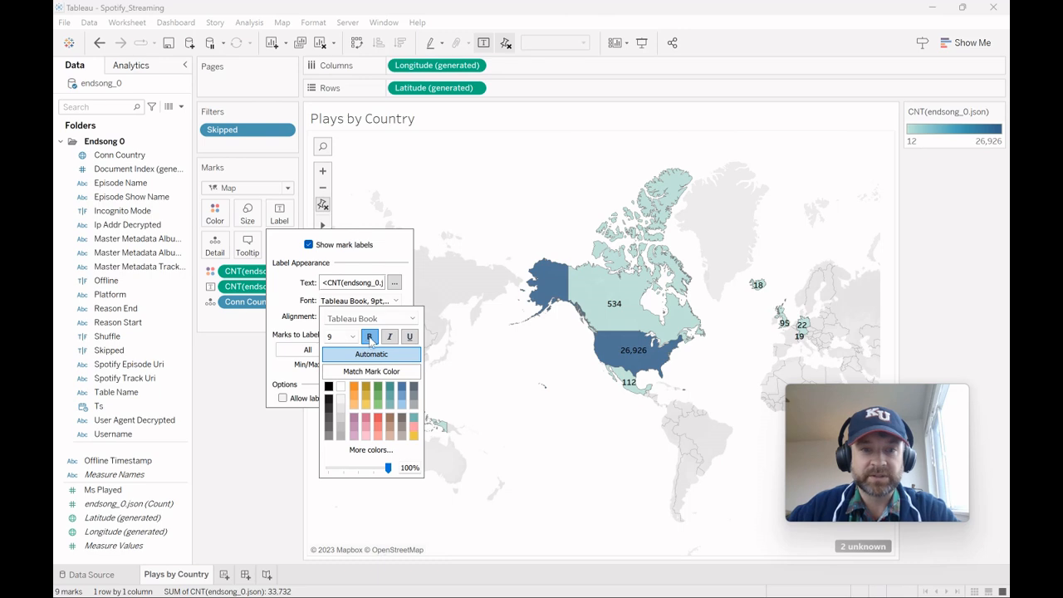
pyautogui.click(324, 282)
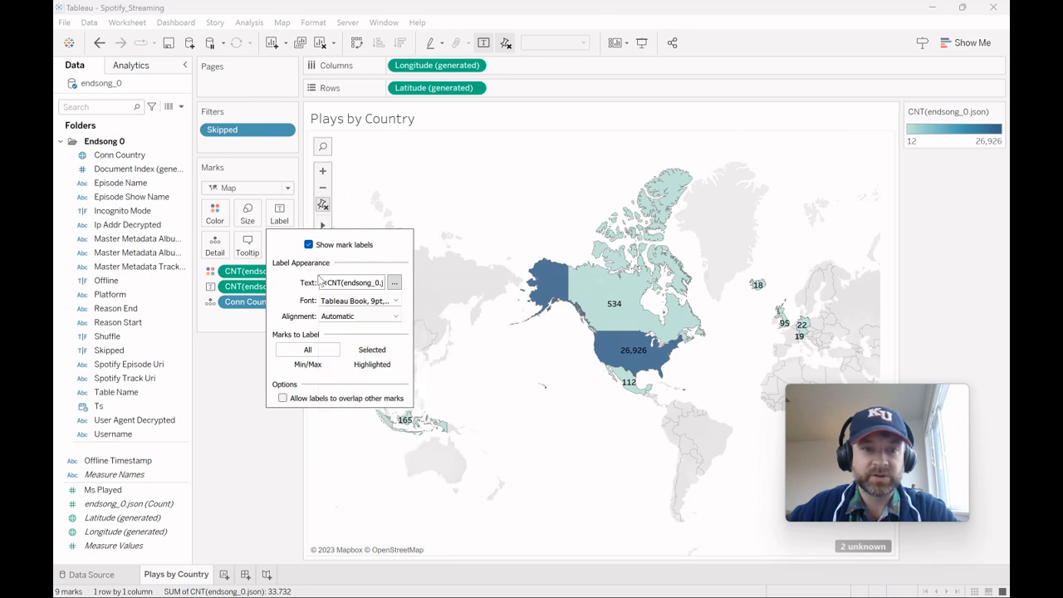
# Step: Add the word "plays" after the endsong_0.json count in the map's label text
pyautogui.click(395, 283)
pyautogui.write('plays')
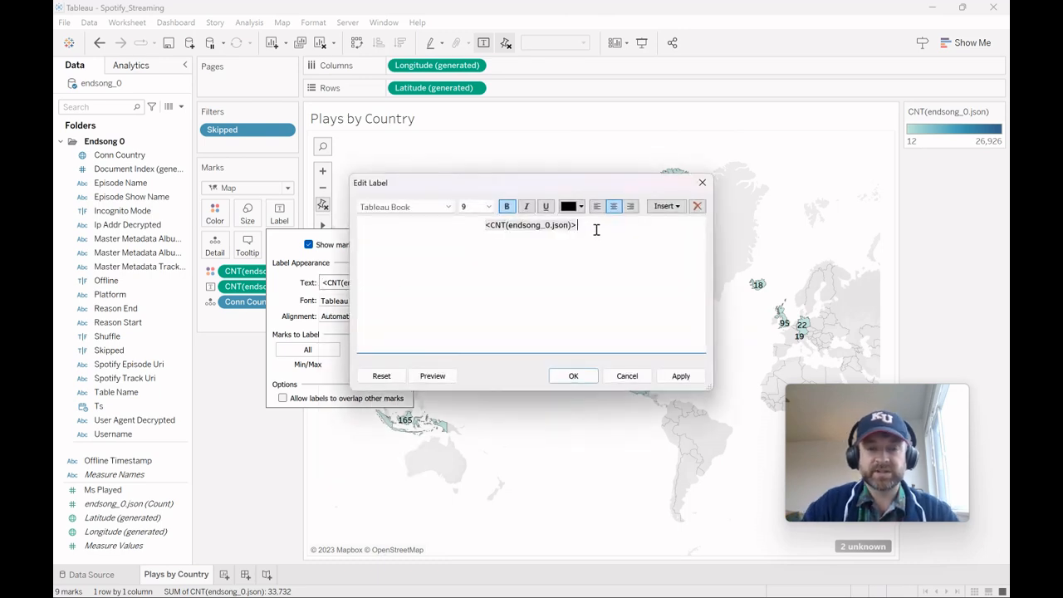
pyautogui.click(682, 375)
pyautogui.click(573, 375)
pyautogui.click(550, 394)
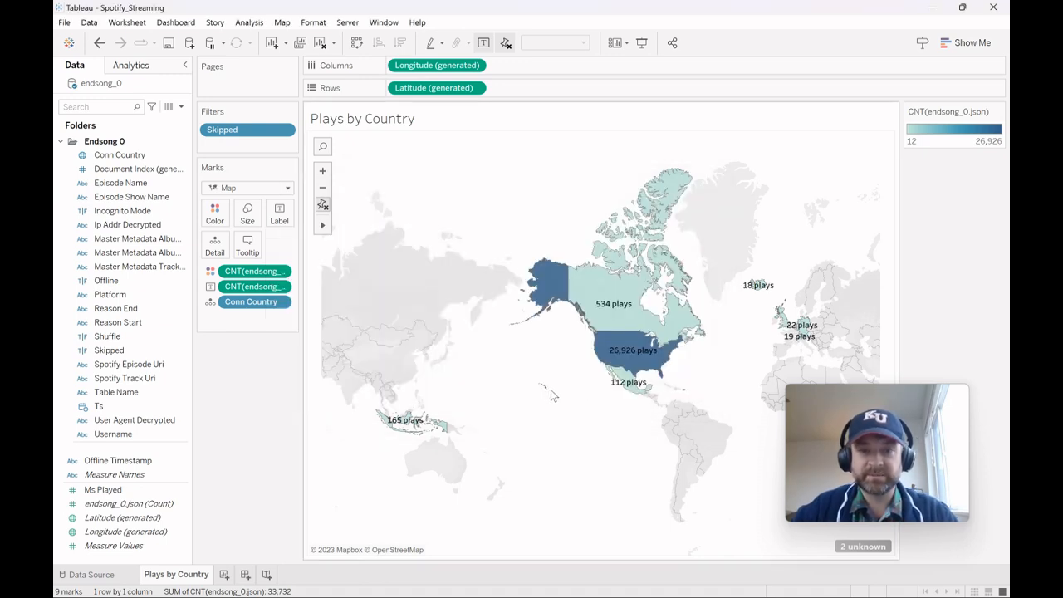
# Step: Apply the Orange-Blue Diverging palette to the count coloring on the Plays by Country map
pyautogui.click(214, 214)
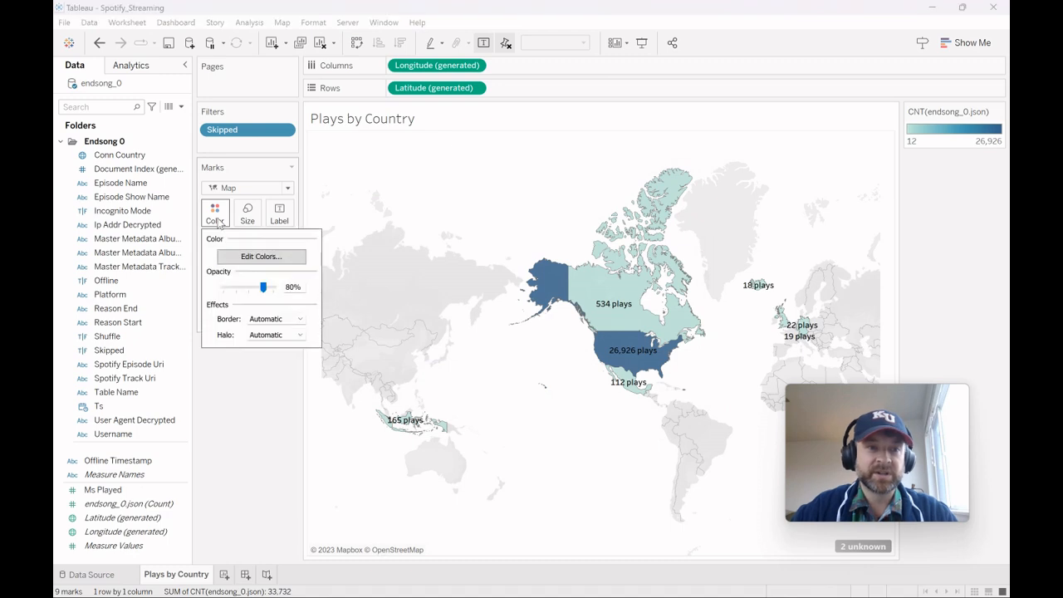
pyautogui.click(261, 256)
pyautogui.click(499, 250)
pyautogui.click(453, 373)
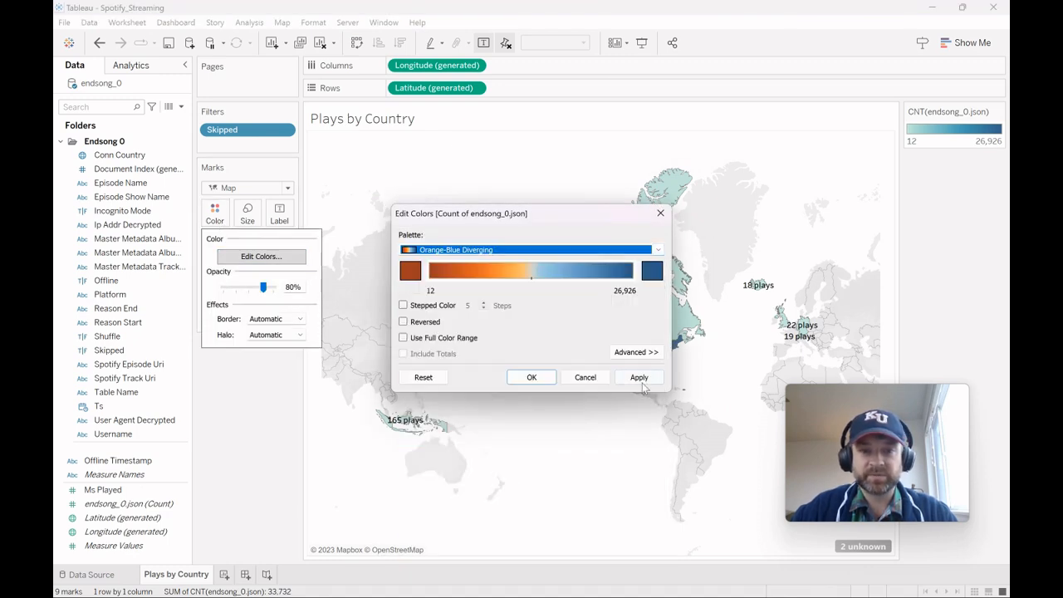
pyautogui.click(637, 378)
pyautogui.click(532, 377)
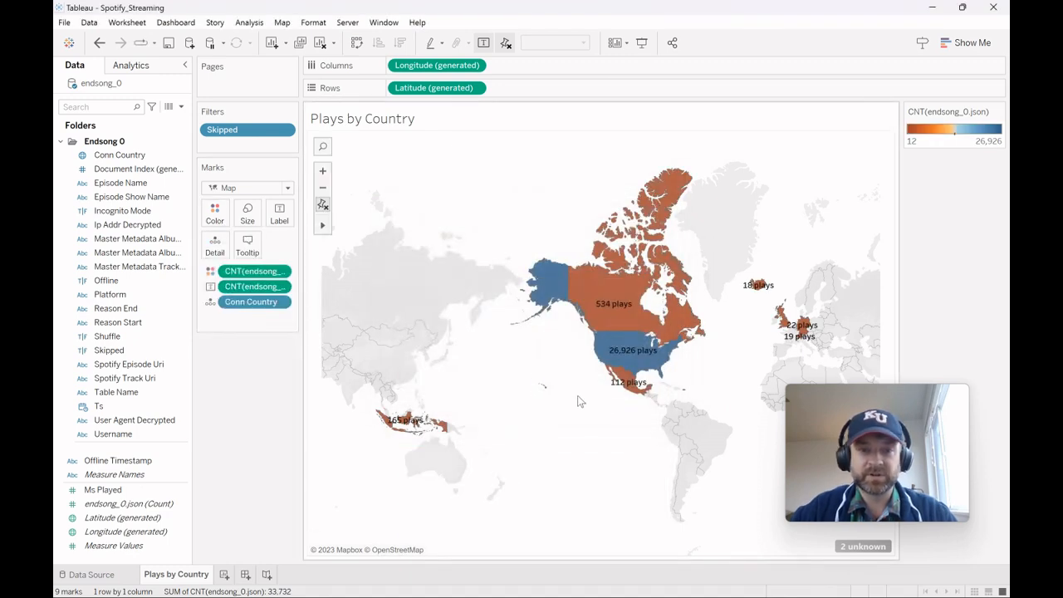
# Step: Duplicate the Plays by Country sheet and replace the count label on the copy with Conn Country
pyautogui.rightClick(202, 576)
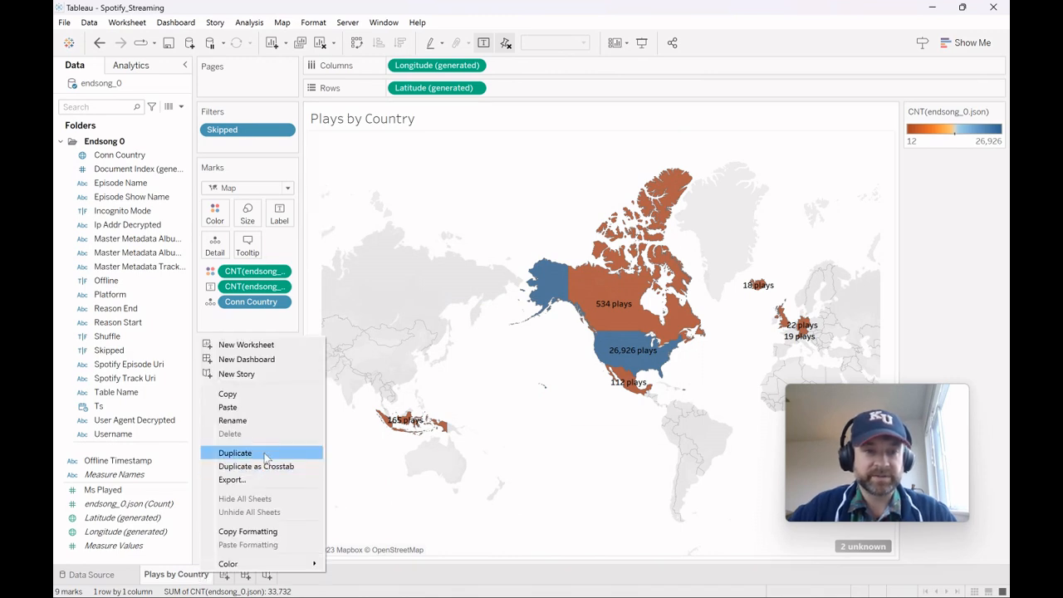
pyautogui.click(235, 453)
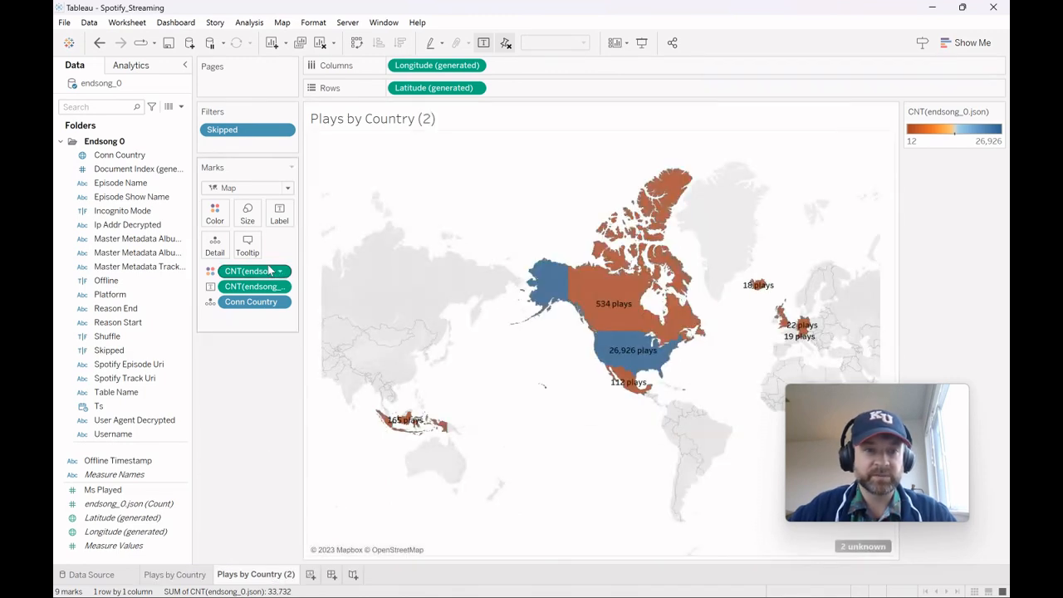
pyautogui.moveTo(257, 287); pyautogui.dragTo(116, 296)
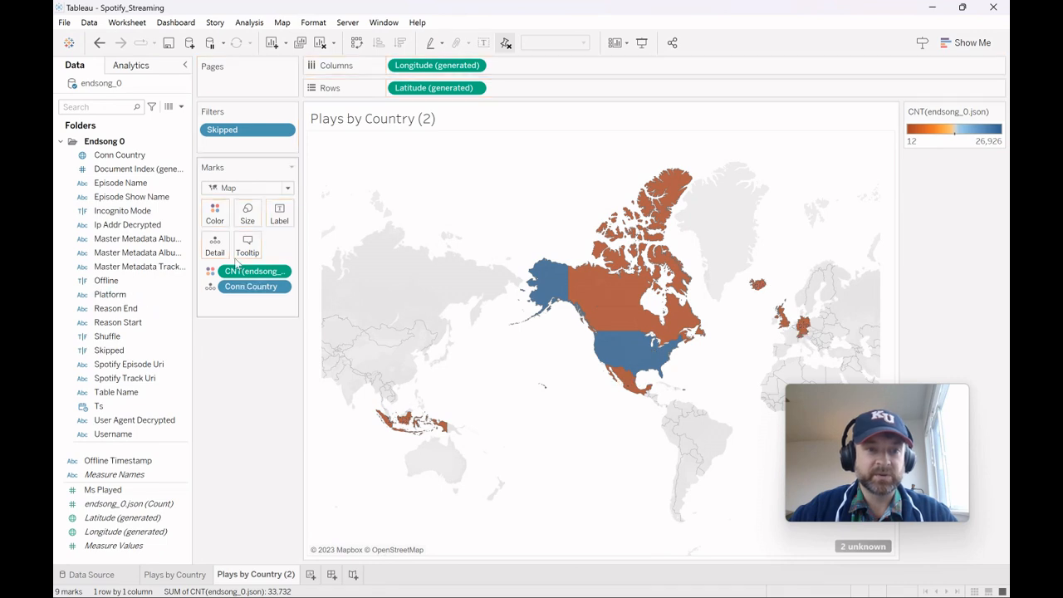
pyautogui.moveTo(264, 287); pyautogui.dragTo(288, 220)
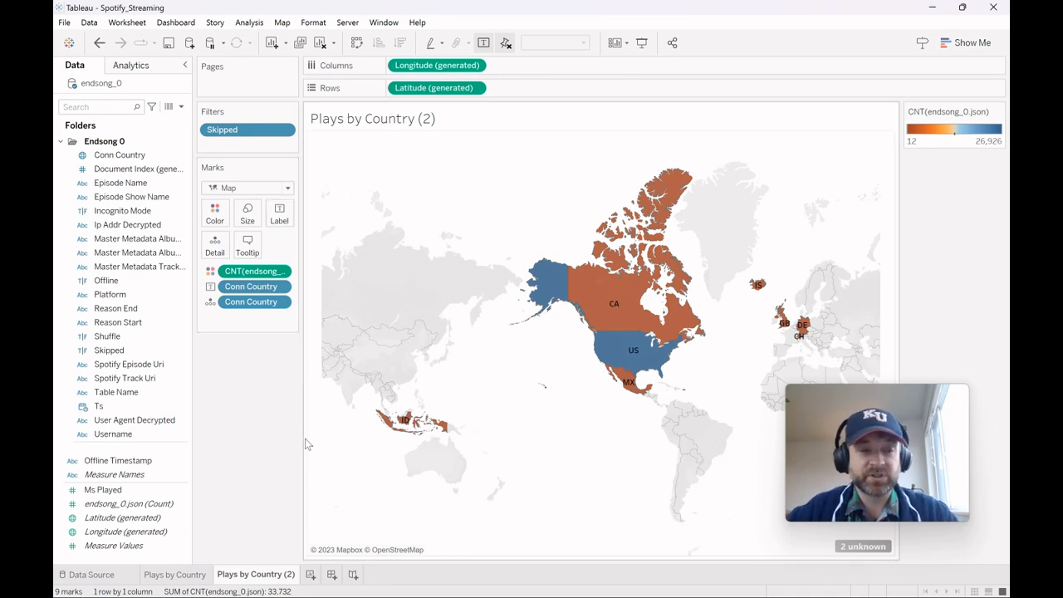
# Step: Create a new worksheet and list all members of Master Metadata Album Artist Name as rows
pyautogui.click(310, 575)
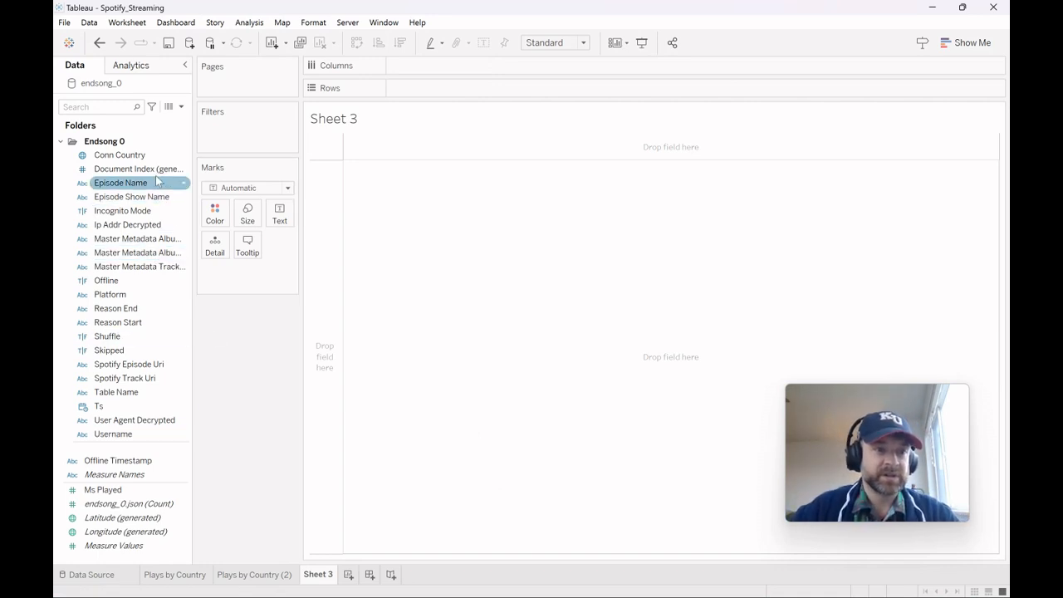
pyautogui.click(123, 108)
pyautogui.write('art')
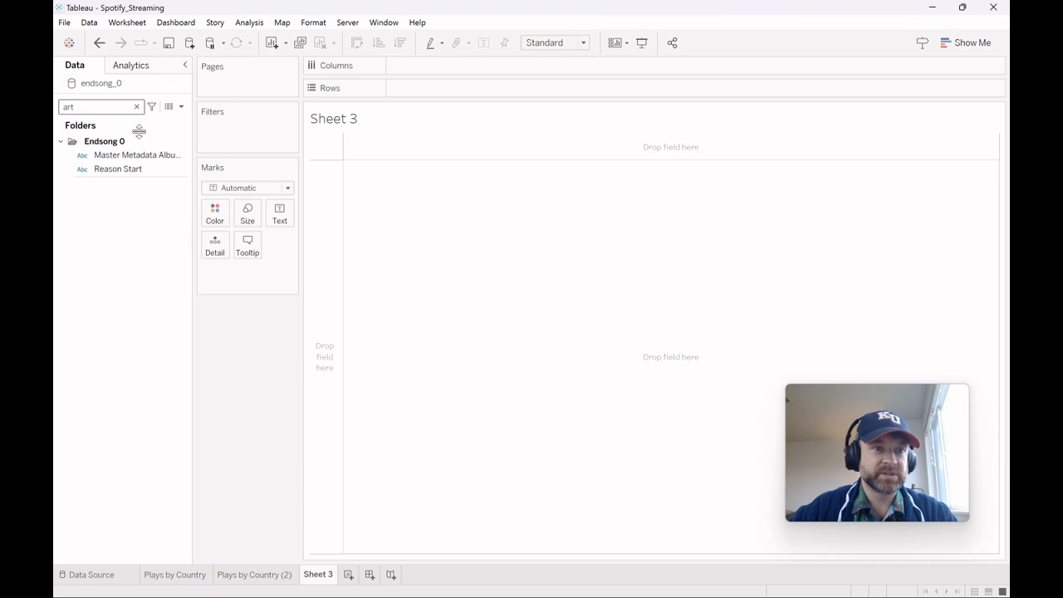
pyautogui.moveTo(147, 157); pyautogui.dragTo(402, 87)
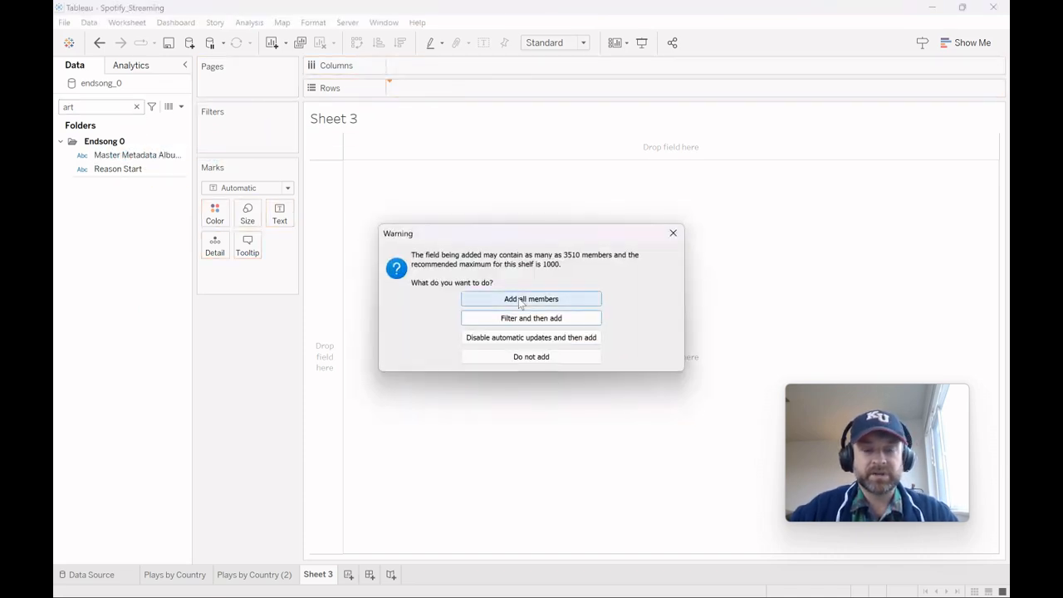
pyautogui.click(519, 299)
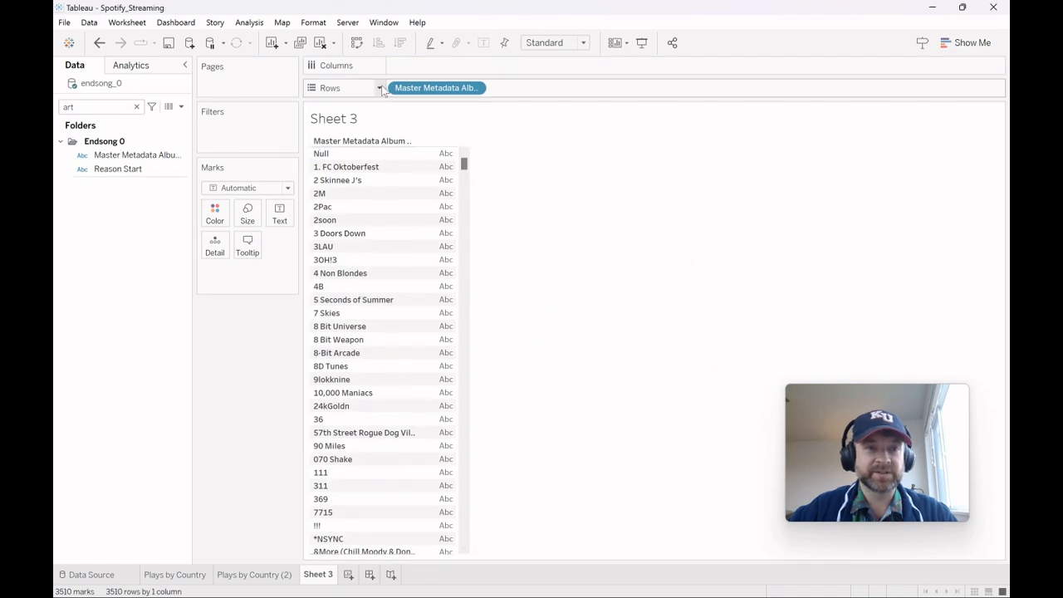
pyautogui.click(136, 106)
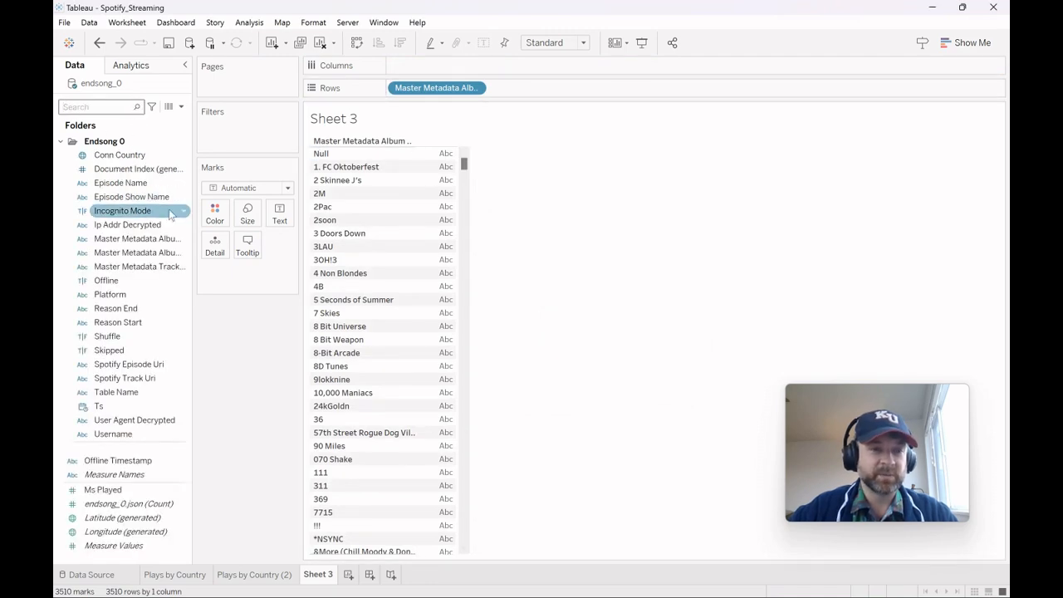
# Step: Show the count of endsong_0.json for each artist and split it into columns by year of Ts
pyautogui.click(154, 505)
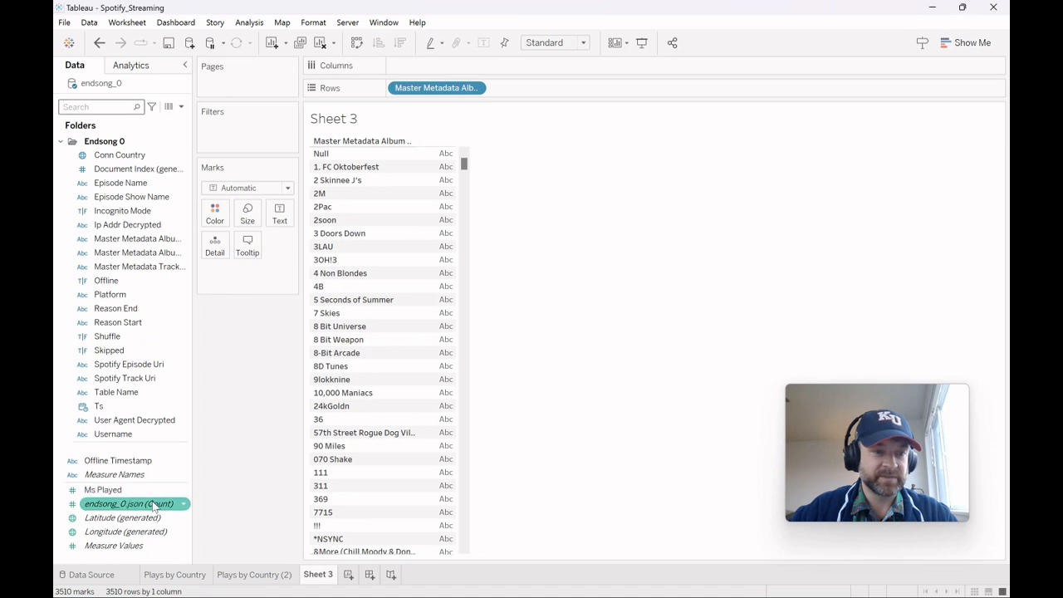
pyautogui.moveTo(153, 507); pyautogui.dragTo(433, 360)
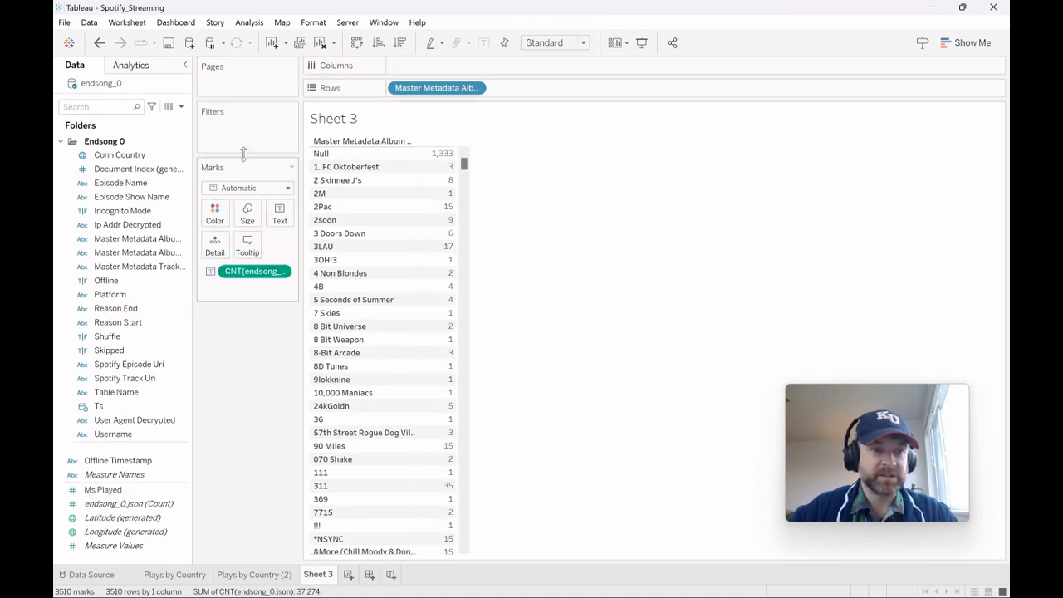
pyautogui.moveTo(100, 406); pyautogui.dragTo(408, 72)
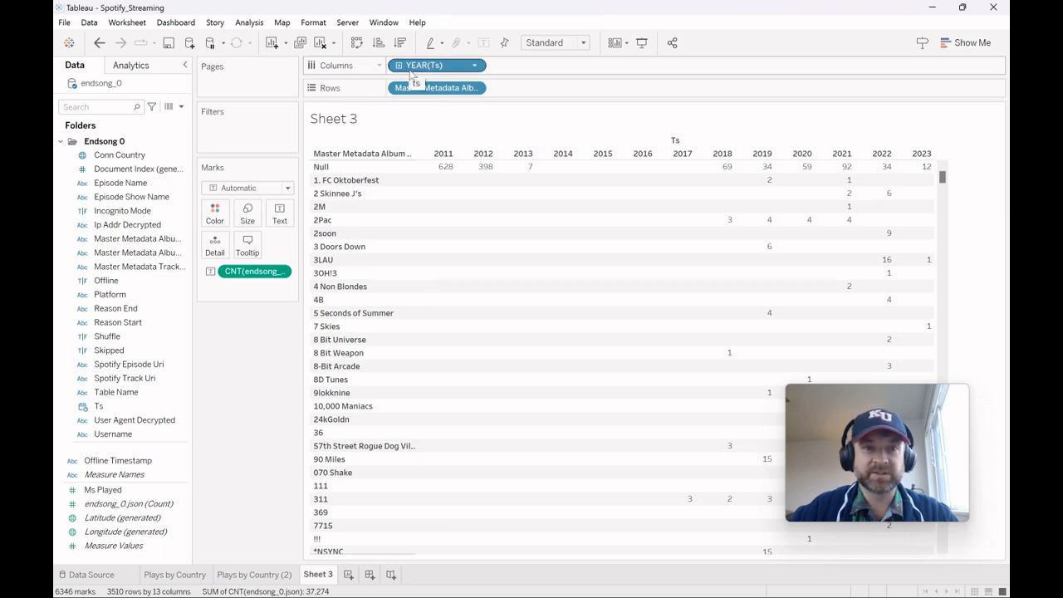
# Step: Filter Master Metadata Album Artist Name to the top 25 by sum of Ms Played
pyautogui.moveTo(436, 89); pyautogui.dragTo(280, 133)
pyautogui.click(535, 146)
pyautogui.click(427, 181)
pyautogui.click(476, 214)
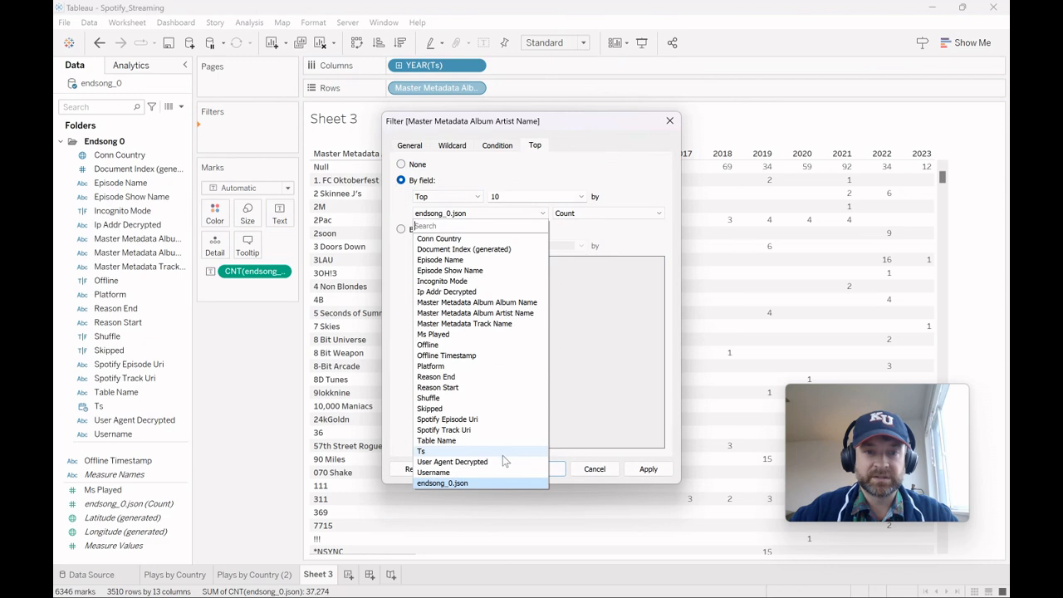
pyautogui.click(458, 335)
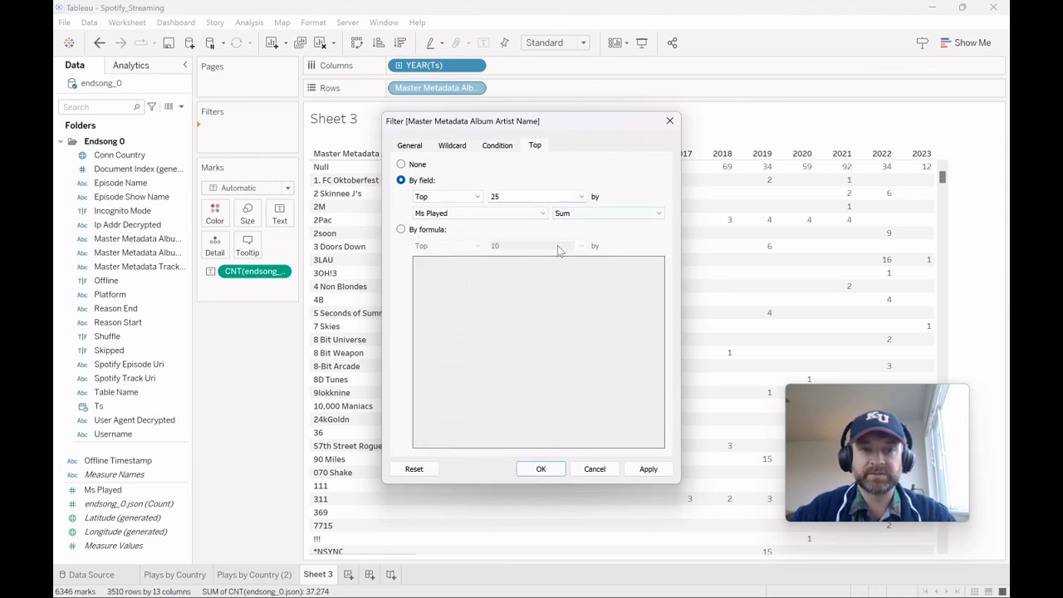
pyautogui.click(648, 469)
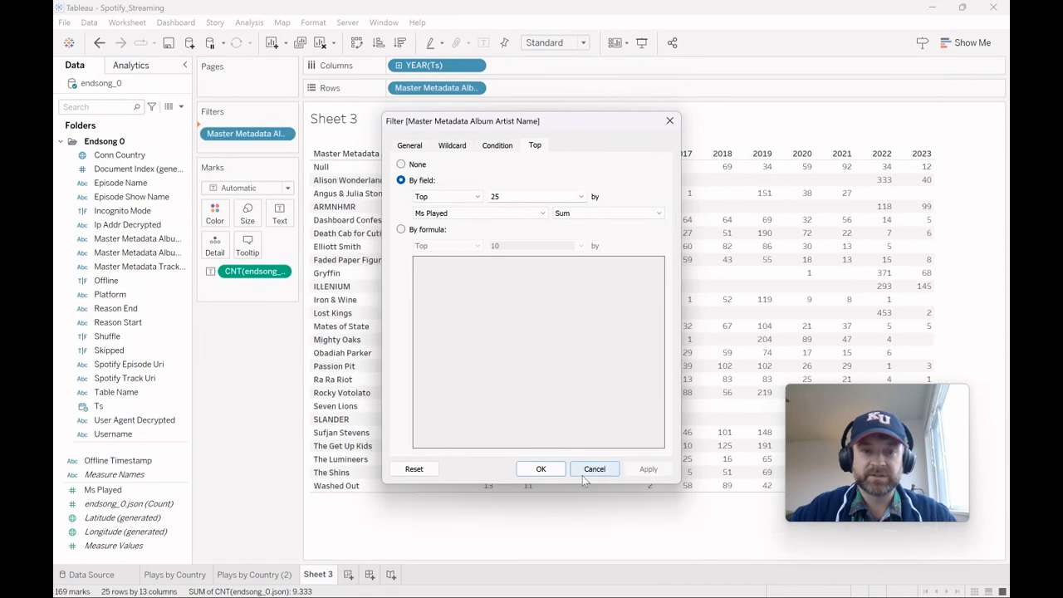
pyautogui.click(541, 469)
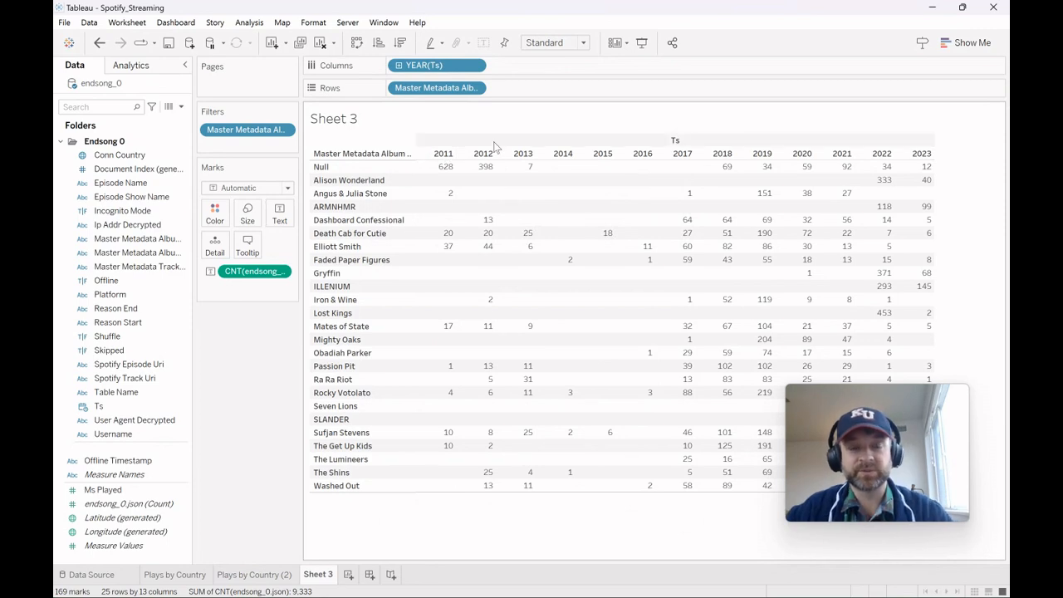
# Step: Color the artist table by the count of endsong_0.json and change the mark type to Square
pyautogui.moveTo(254, 271); pyautogui.dragTo(215, 215)
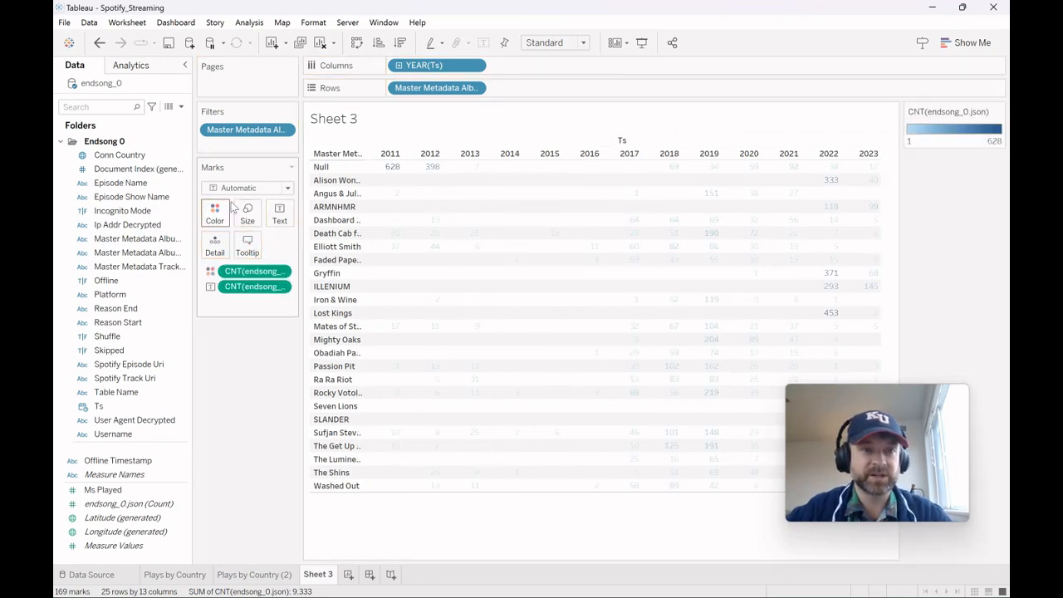
pyautogui.click(246, 192)
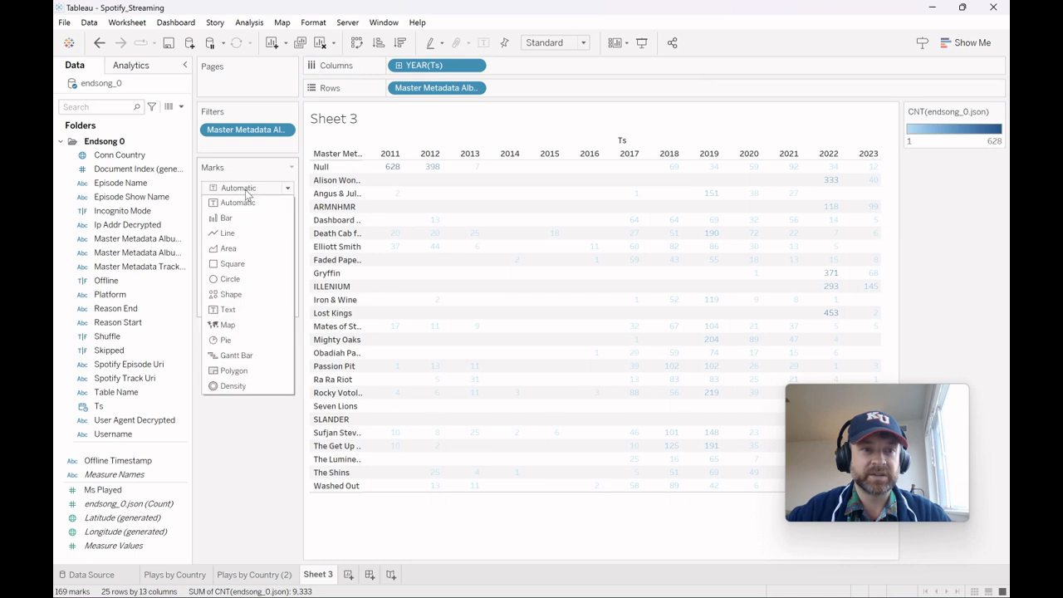
pyautogui.click(263, 262)
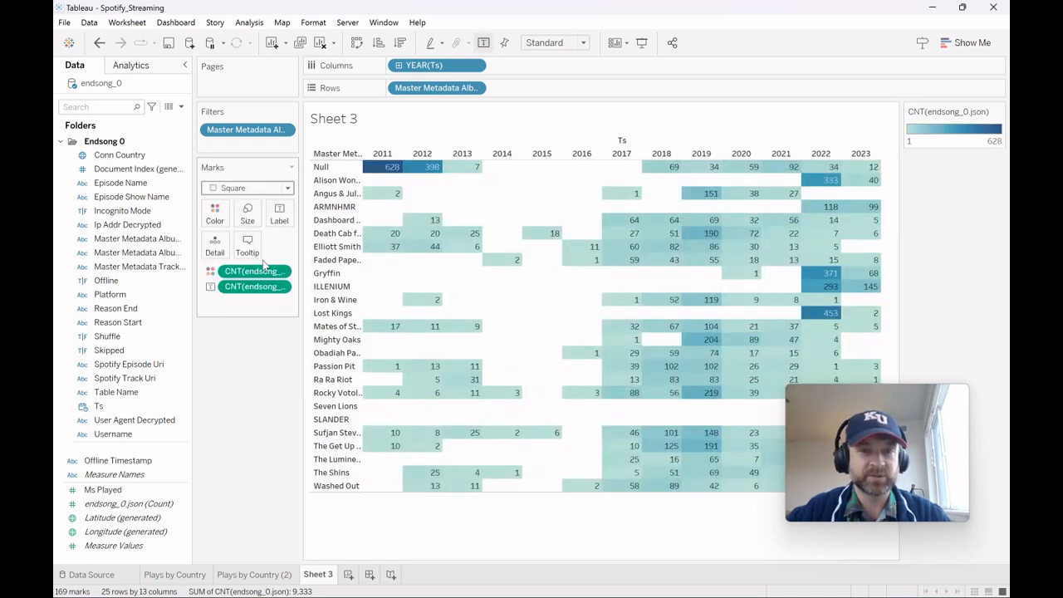
# Step: Apply the Orange-Blue Diverging palette to the count coloring of the artist table
pyautogui.click(216, 211)
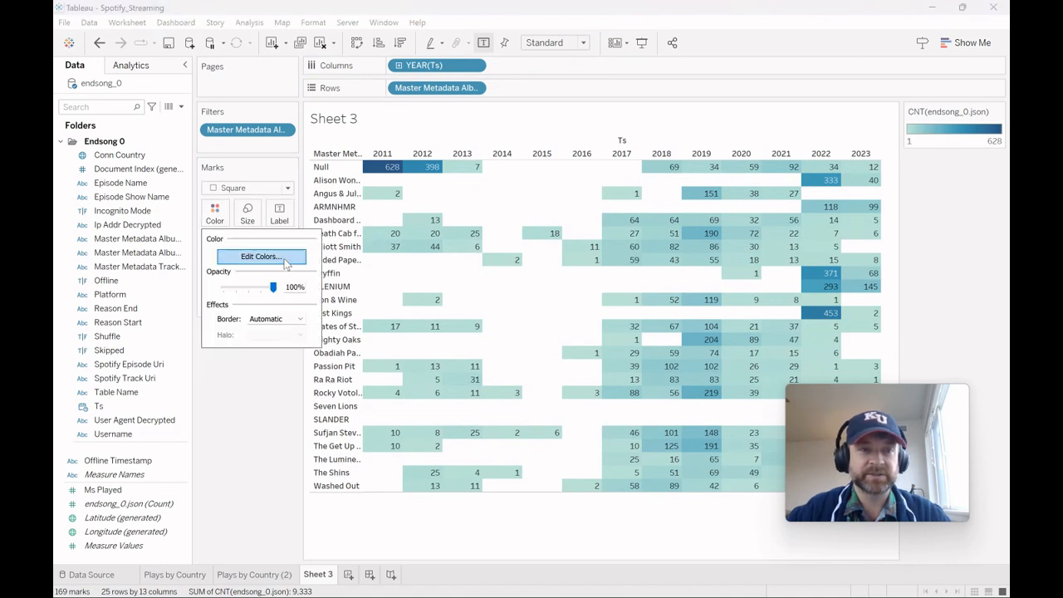
pyautogui.click(261, 257)
pyautogui.click(487, 249)
pyautogui.click(491, 391)
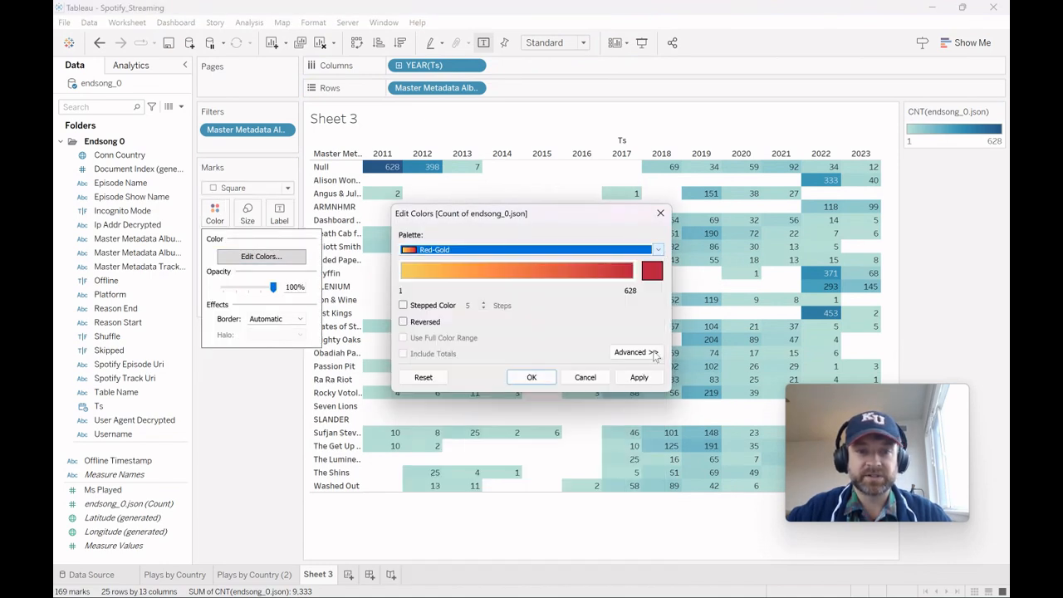
pyautogui.click(560, 251)
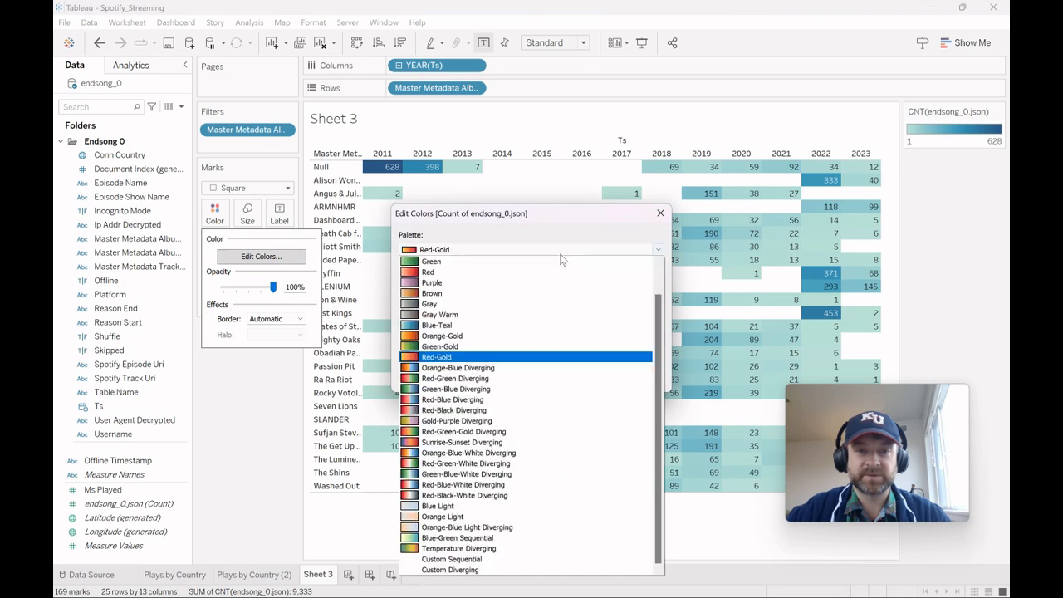
pyautogui.click(547, 370)
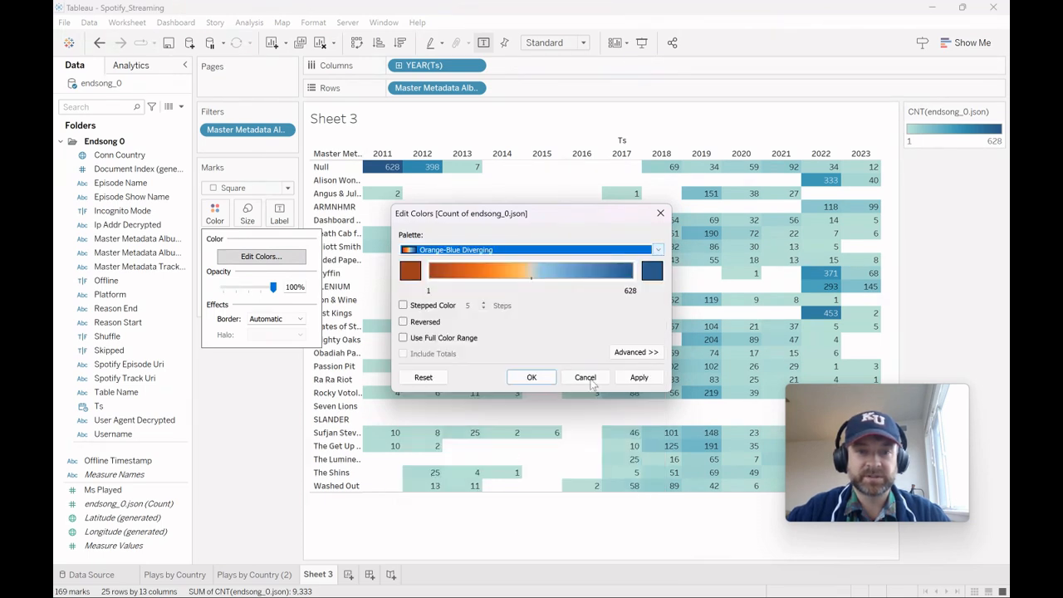
pyautogui.click(638, 383)
pyautogui.click(540, 382)
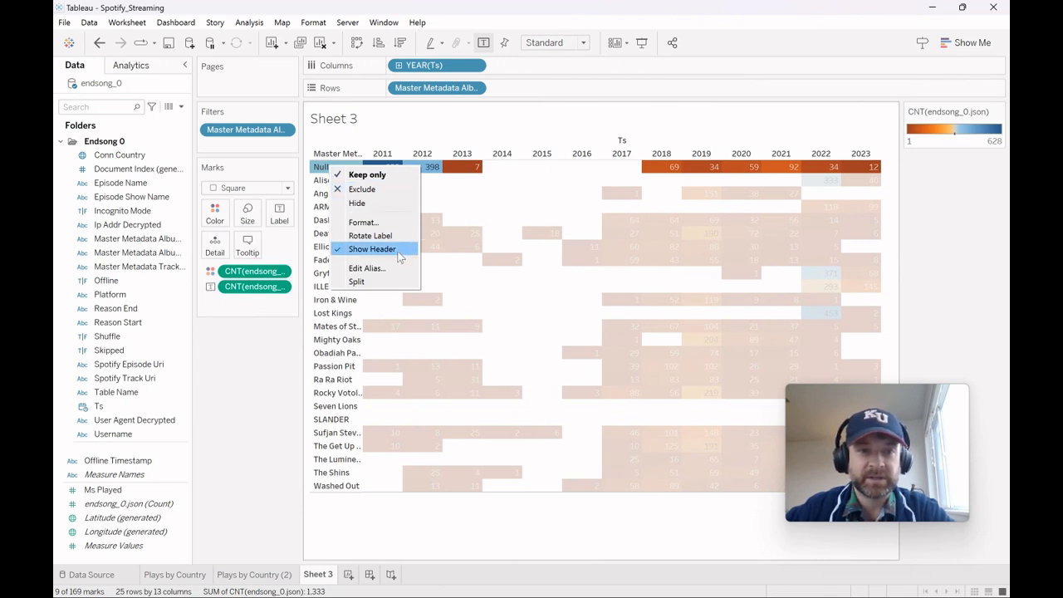
# Step: Exclude the Null artist from the table and move the floating video window off the lower 2022 and 2023 cells
pyautogui.click(378, 193)
pyautogui.moveTo(917, 486)
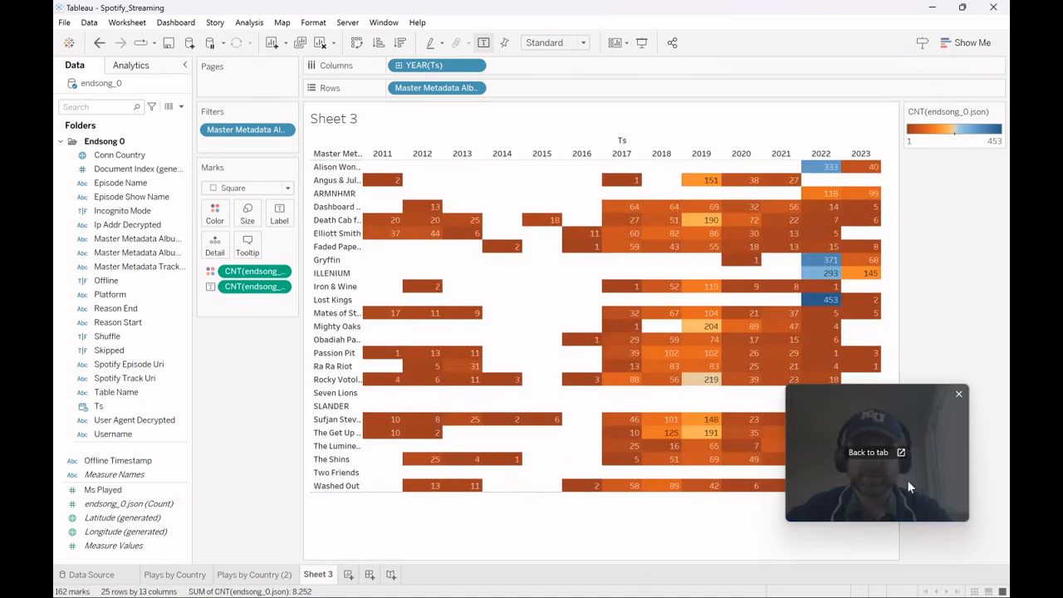
pyautogui.moveTo(894, 420); pyautogui.dragTo(794, 62)
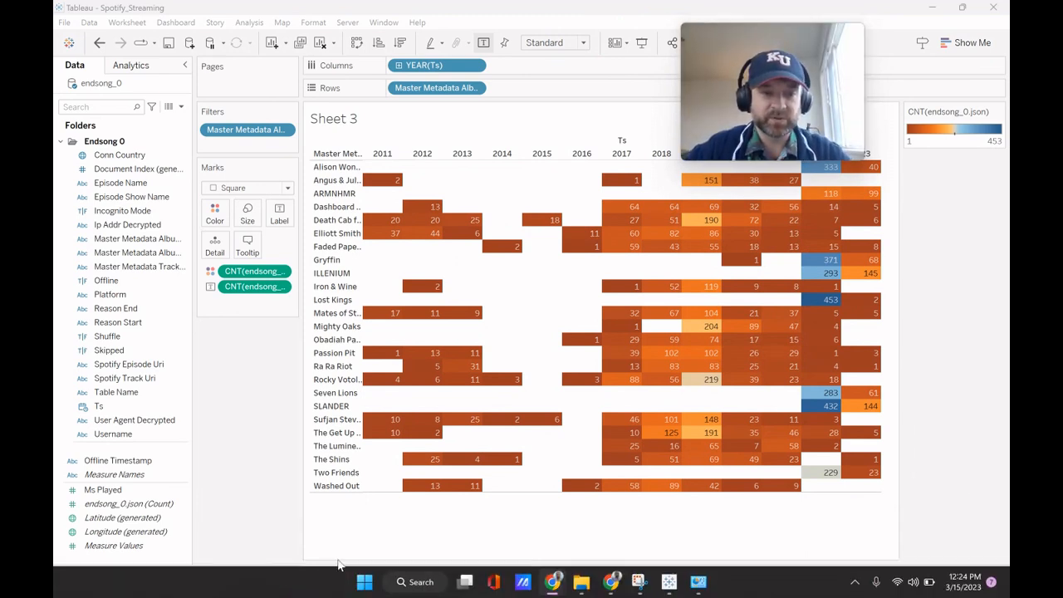
# Step: Rename Sheet 3 as Top Artists
pyautogui.doubleClick(319, 574)
pyautogui.write('Top')
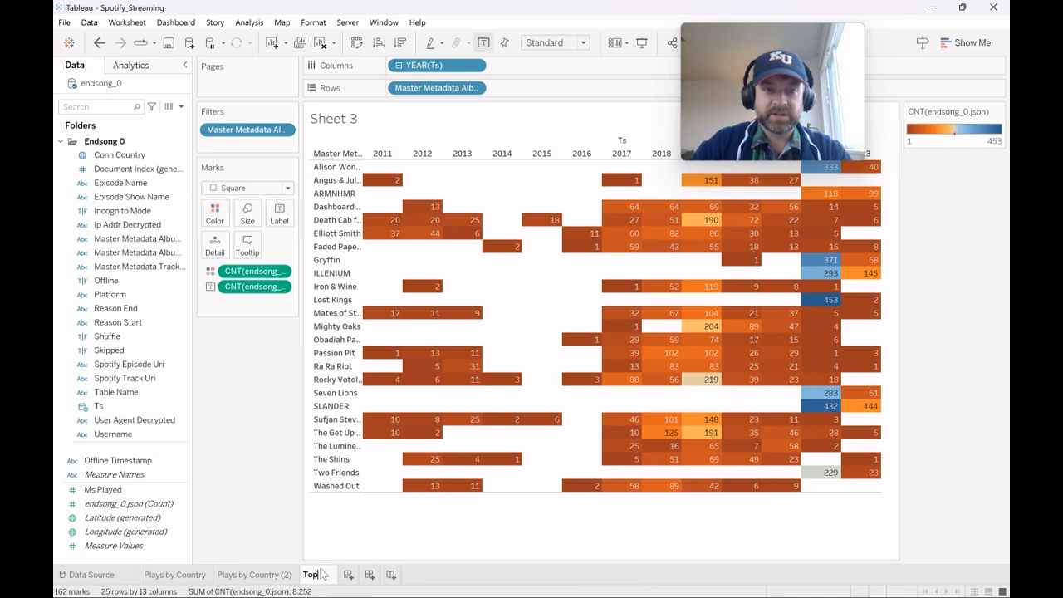
pyautogui.write(' Artists')
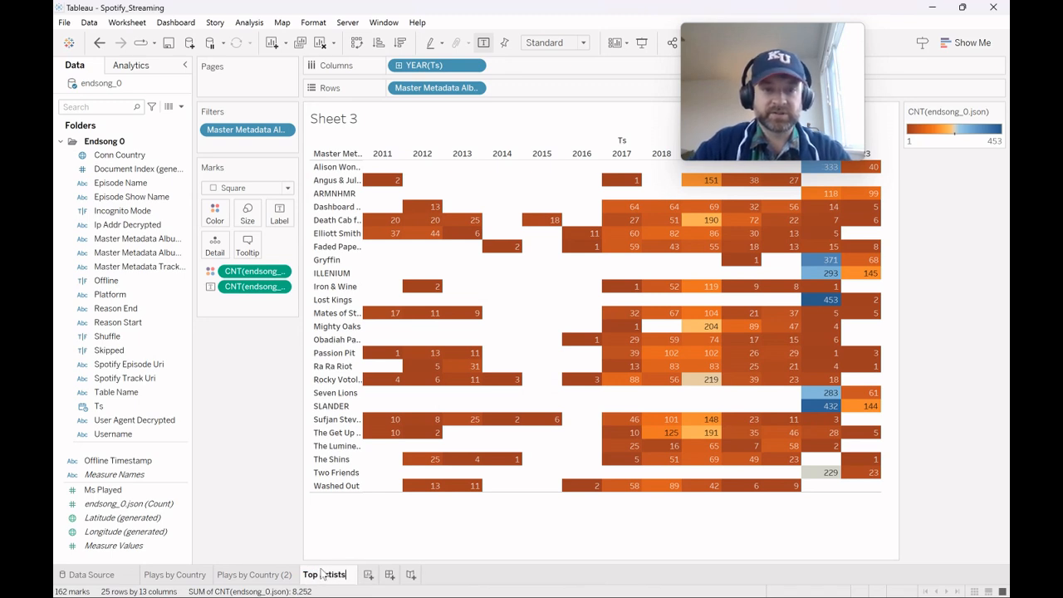
# Step: Complete the sheet name as Top Artists by Milliseconds Listened
pyautogui.write(' by')
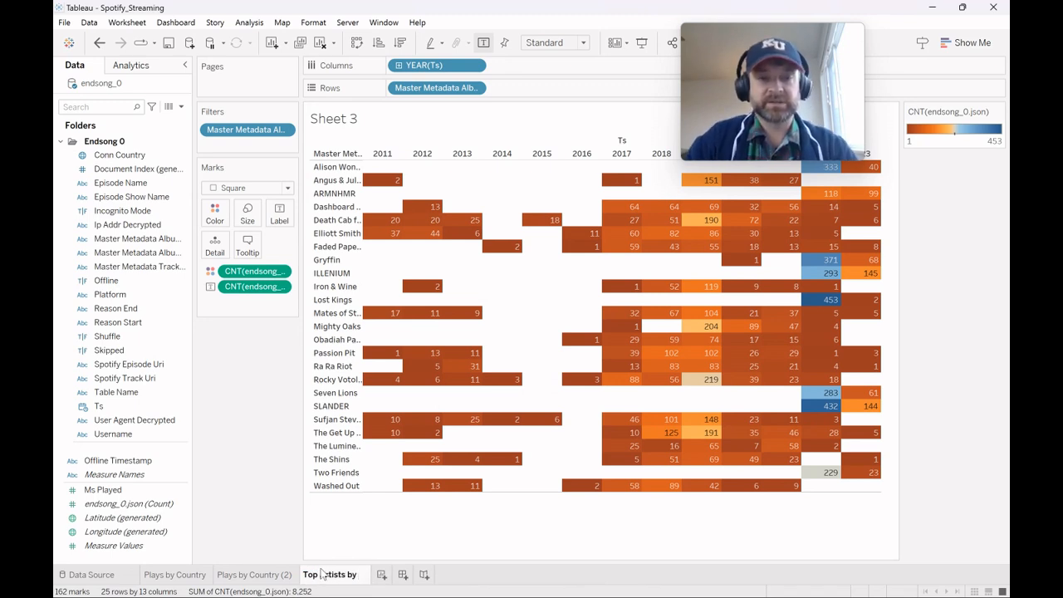
pyautogui.write(' Seconds Lis')
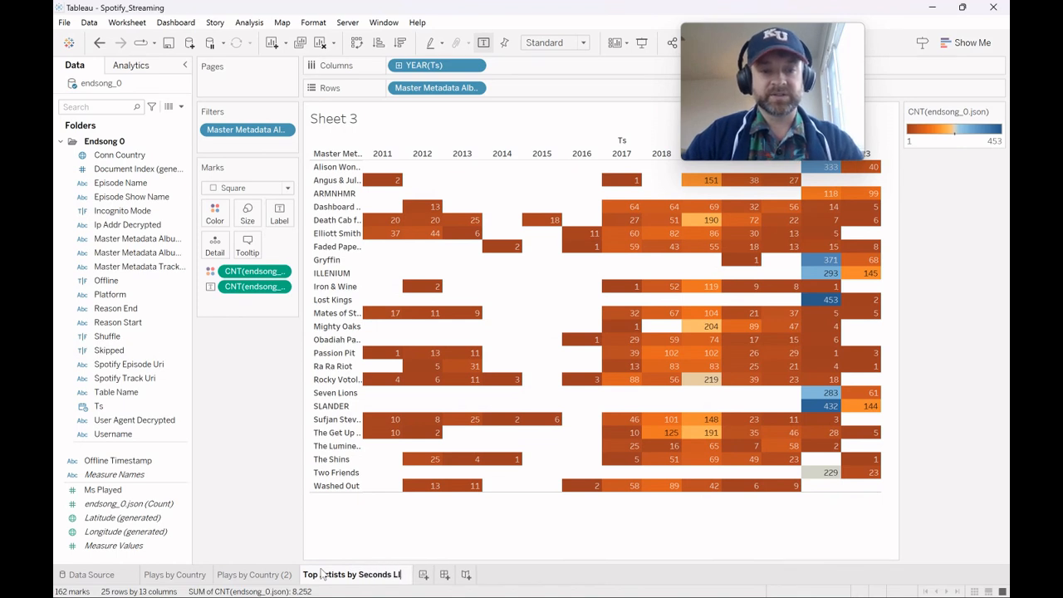
pyautogui.press('BackSpace')
pyautogui.press('BackSpace')
pyautogui.press('BackSpace')
pyautogui.press('BackSpace')
pyautogui.press('BackSpace')
pyautogui.press('BackSpace')
pyautogui.press('BackSpace')
pyautogui.press('BackSpace')
pyautogui.press('BackSpace')
pyautogui.press('BackSpace')
pyautogui.press('BackSpace')
pyautogui.write('Millis')
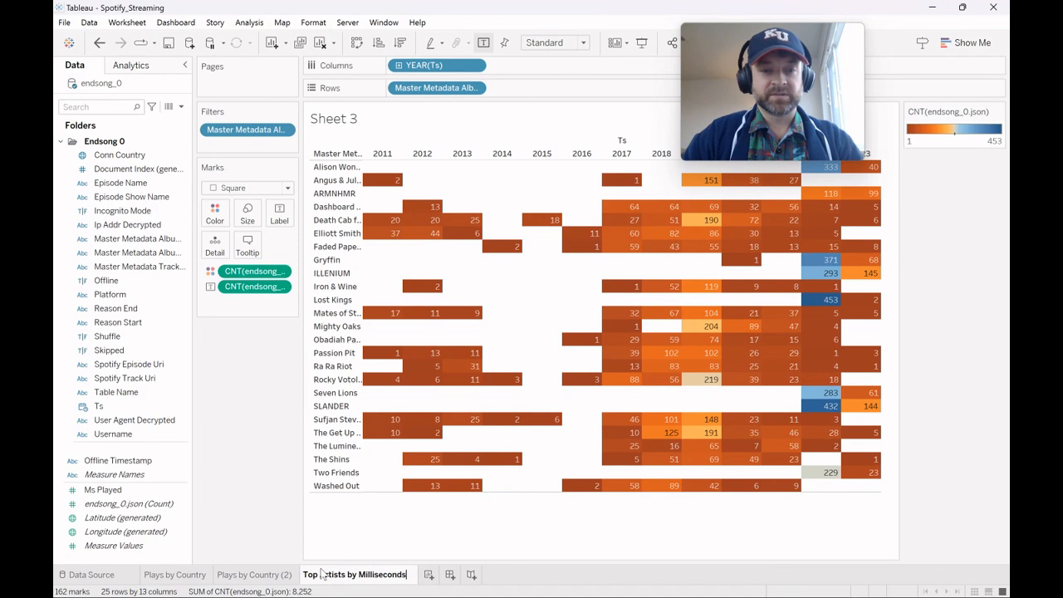
pyautogui.write('econds Listened')
pyautogui.press('Return')
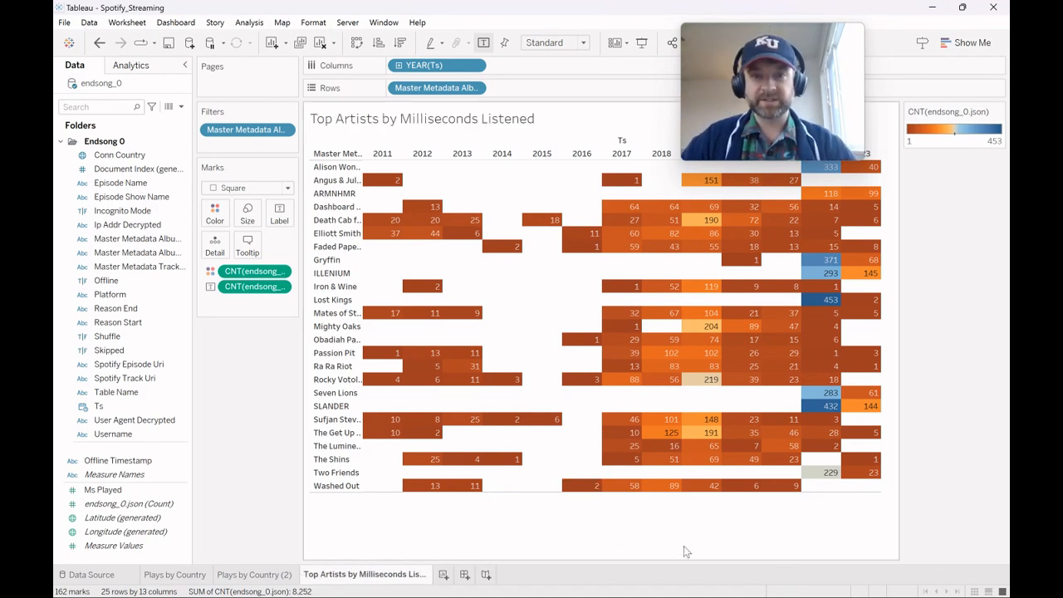
# Step: Hide the column and row field labels of the heatmap and widen the artist name column to fit the full names
pyautogui.rightClick(631, 146)
pyautogui.click(671, 194)
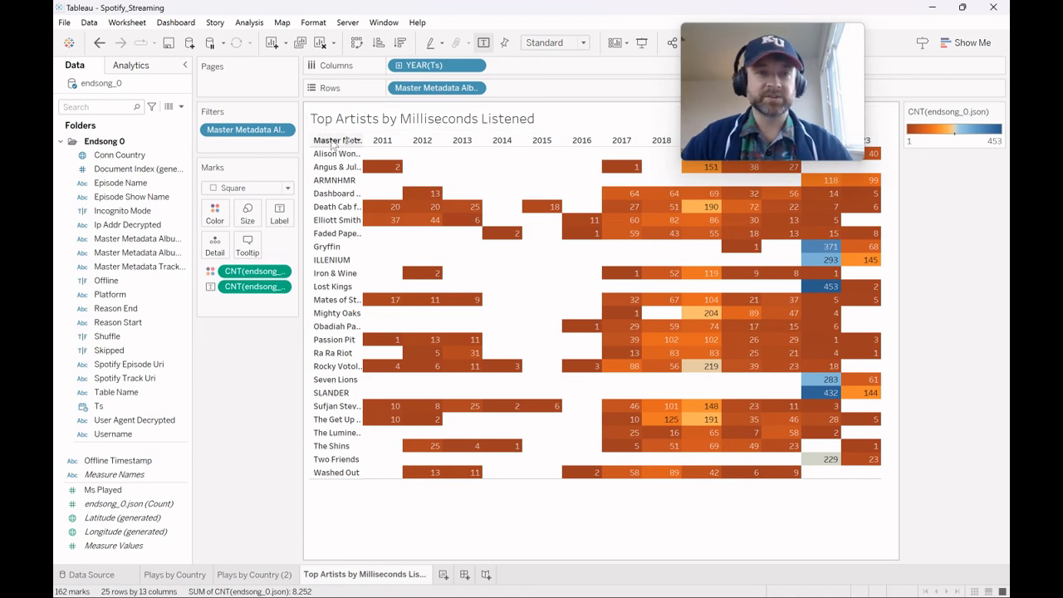
pyautogui.rightClick(331, 141)
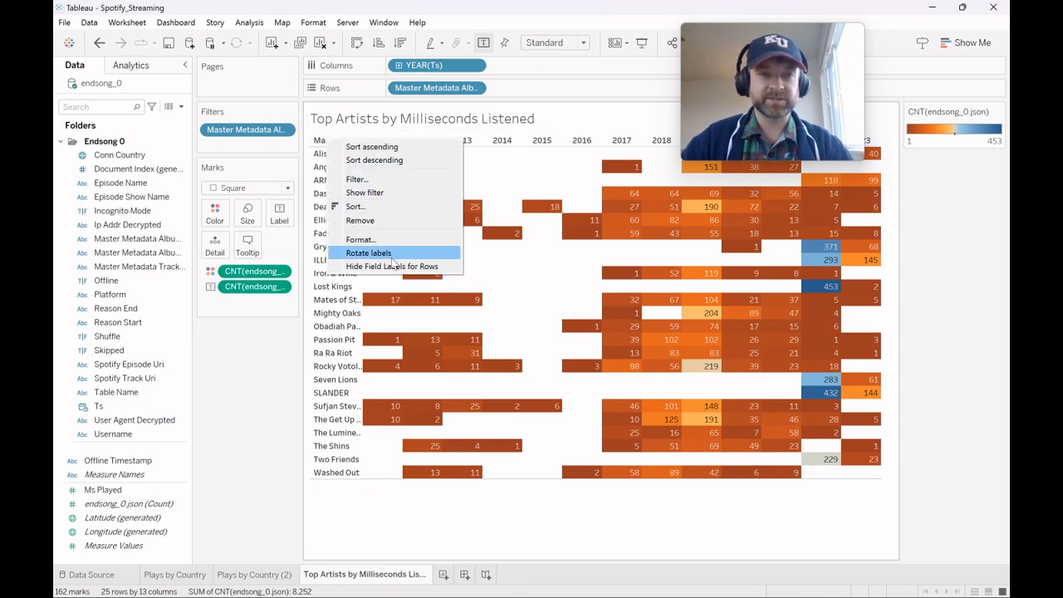
pyautogui.click(392, 267)
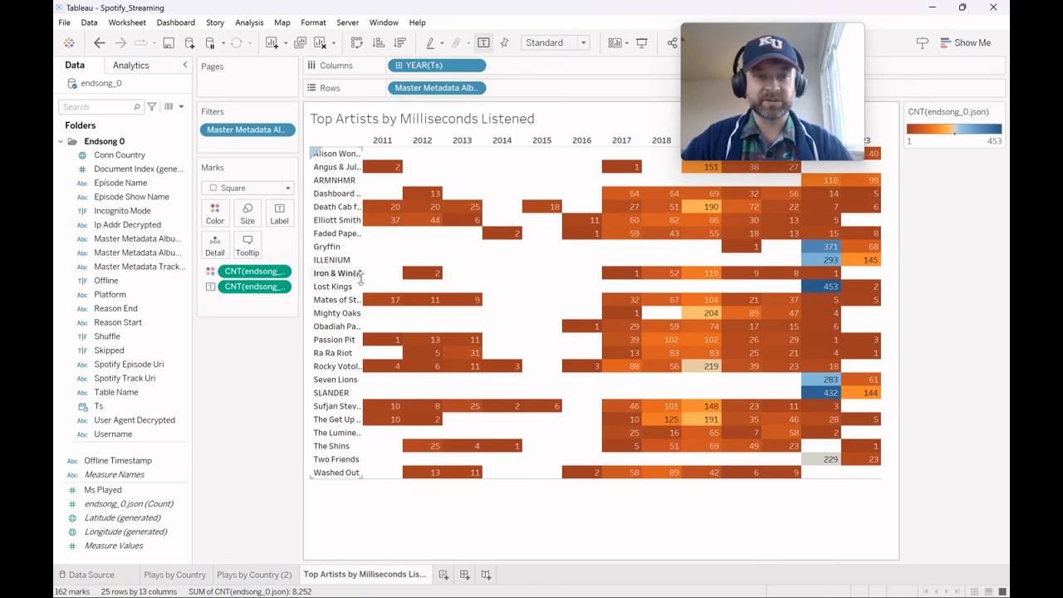
pyautogui.moveTo(368, 277); pyautogui.dragTo(408, 292)
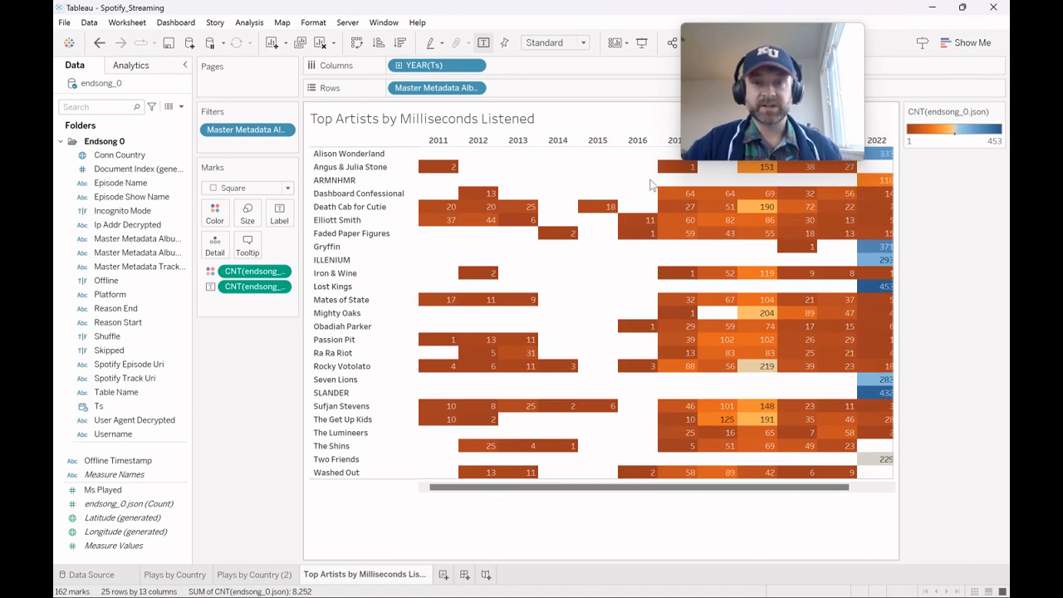
# Step: Add a new worksheet and place Ts on the columns as a continuous year
pyautogui.click(278, 575)
pyautogui.click(362, 575)
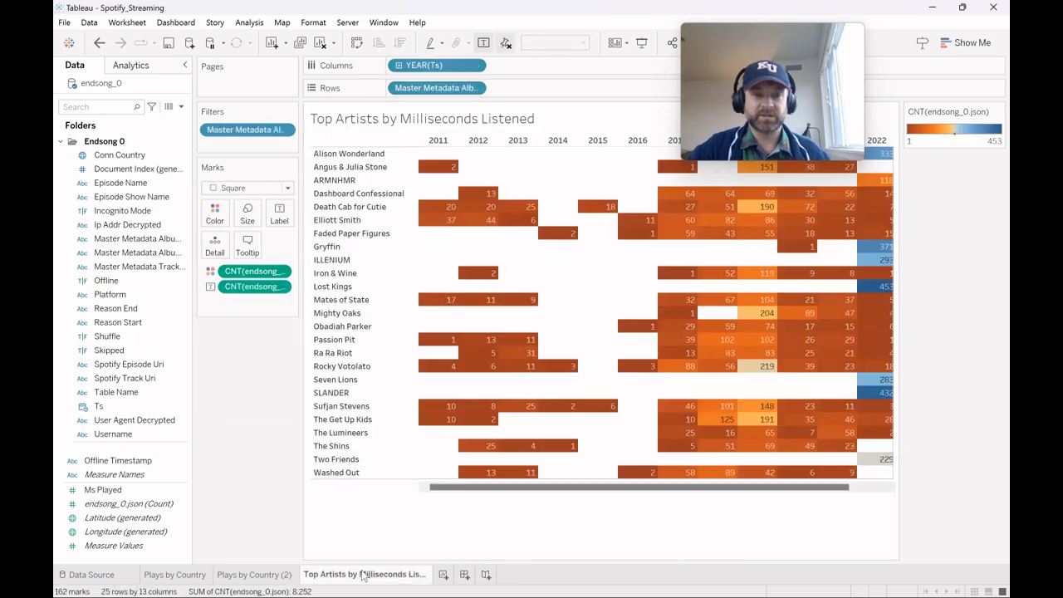
pyautogui.click(444, 575)
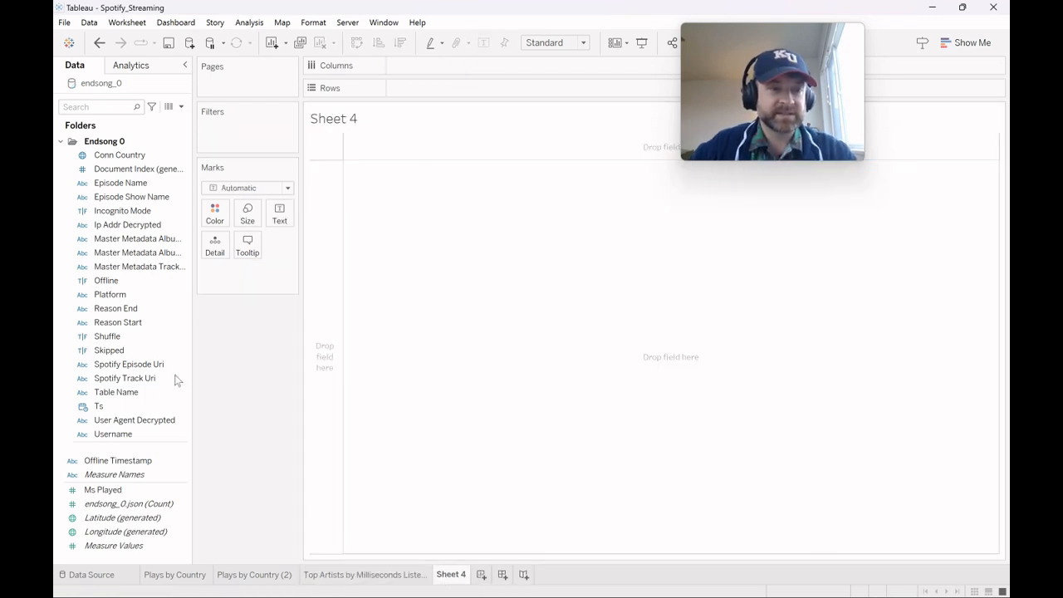
pyautogui.click(98, 406)
pyautogui.moveTo(211, 342); pyautogui.dragTo(359, 66)
pyautogui.rightClick(422, 68)
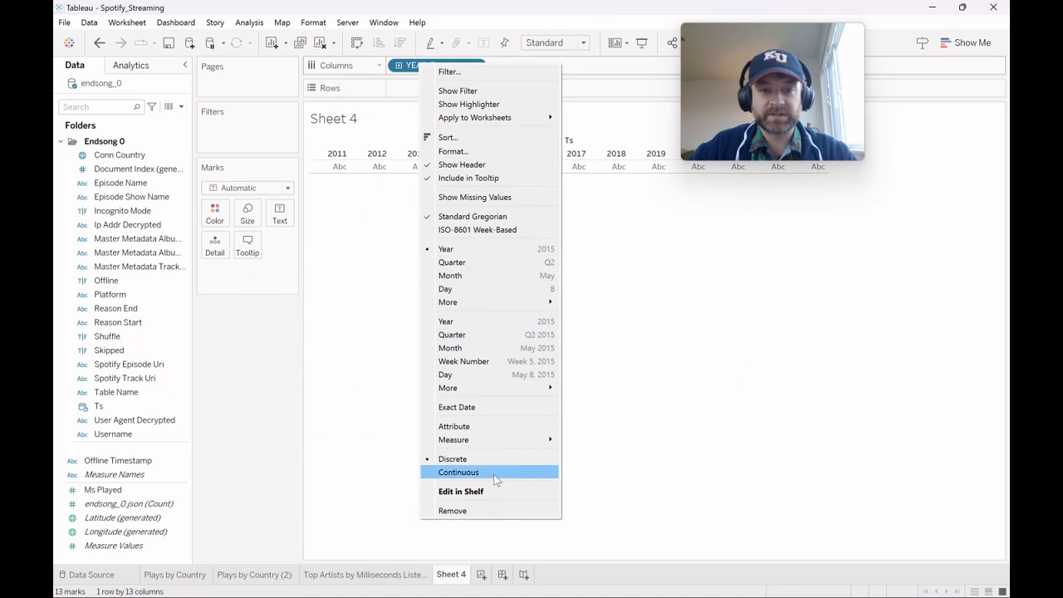
pyautogui.click(458, 472)
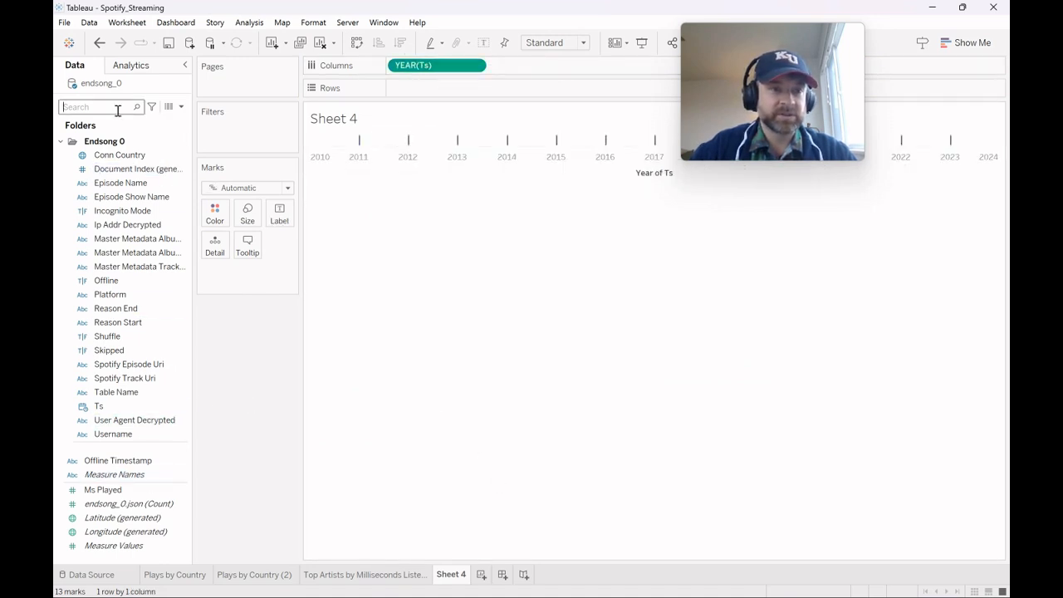
# Step: Find the Master Metadata Album Artist Name field, add all its members to the rows, and clear the field search
pyautogui.write('ar')
pyautogui.moveTo(150, 163); pyautogui.dragTo(391, 88)
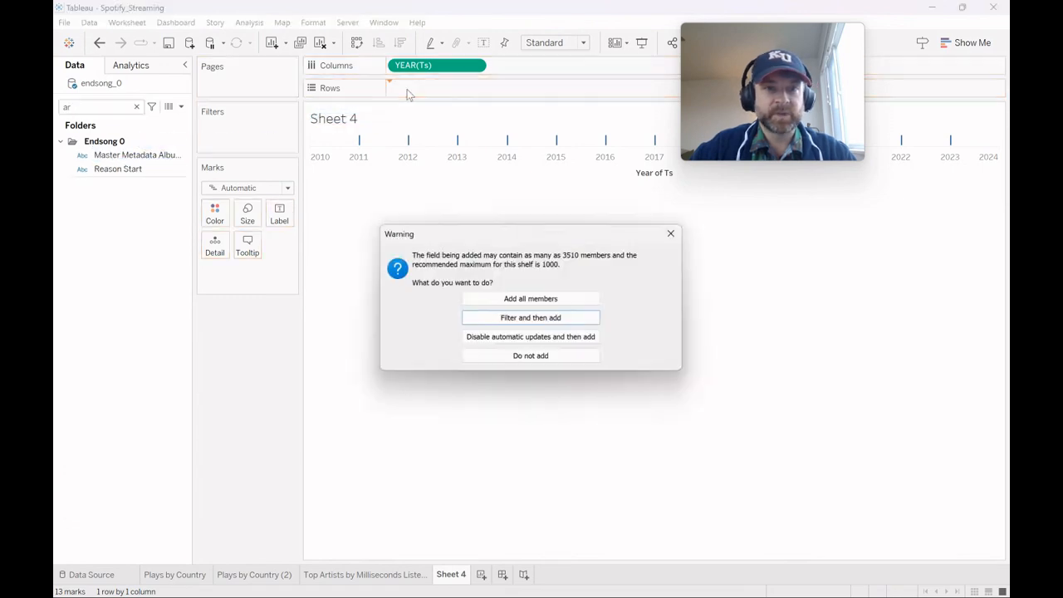
pyautogui.click(510, 304)
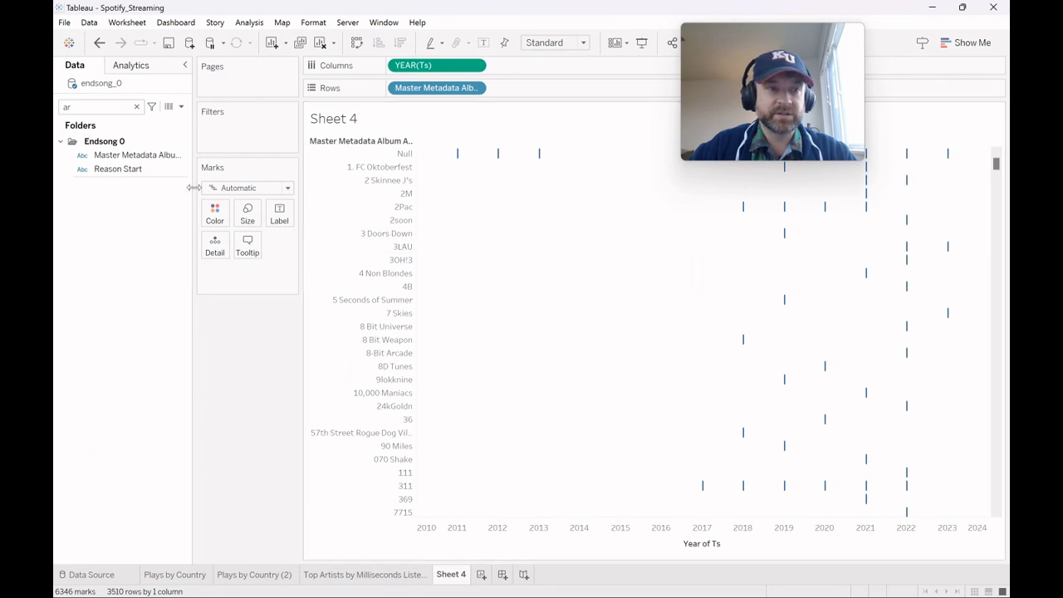
pyautogui.click(137, 107)
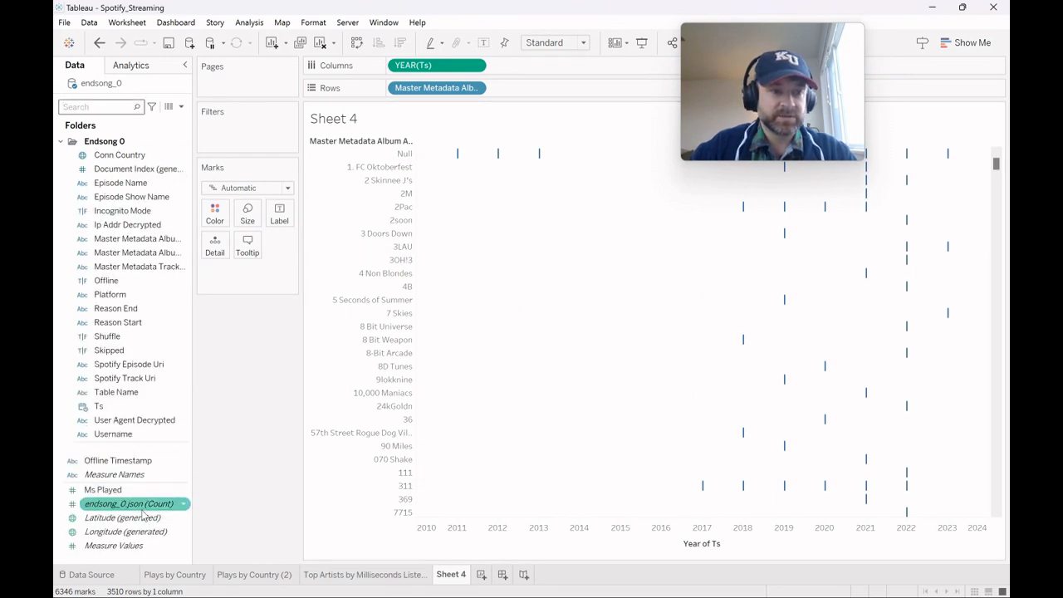
# Step: Add the count of endsong_0.json to the view and turn it into a continuous line chart per artist
pyautogui.moveTo(143, 514); pyautogui.dragTo(591, 315)
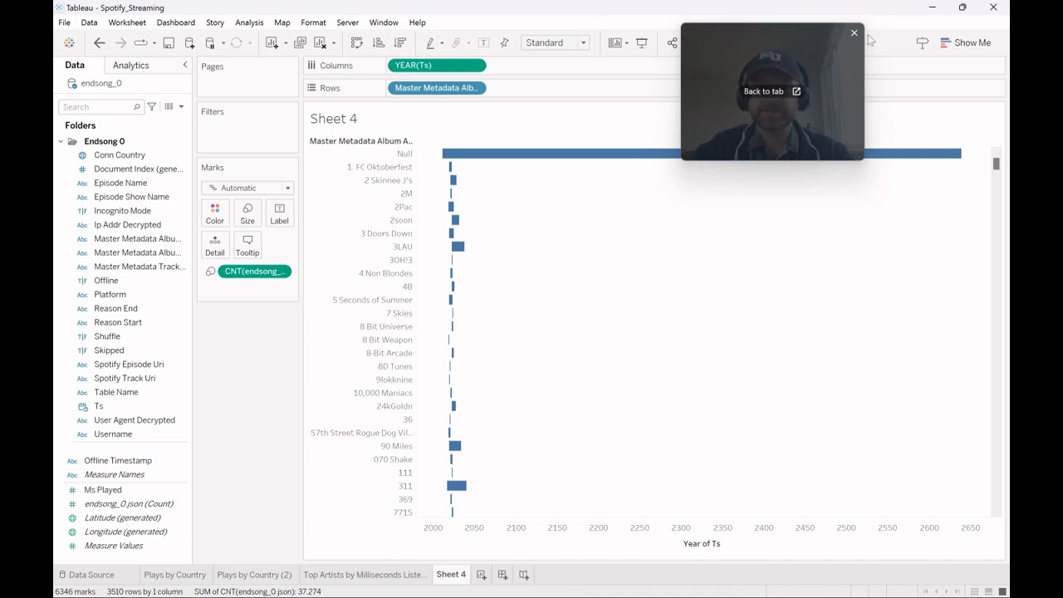
pyautogui.click(944, 43)
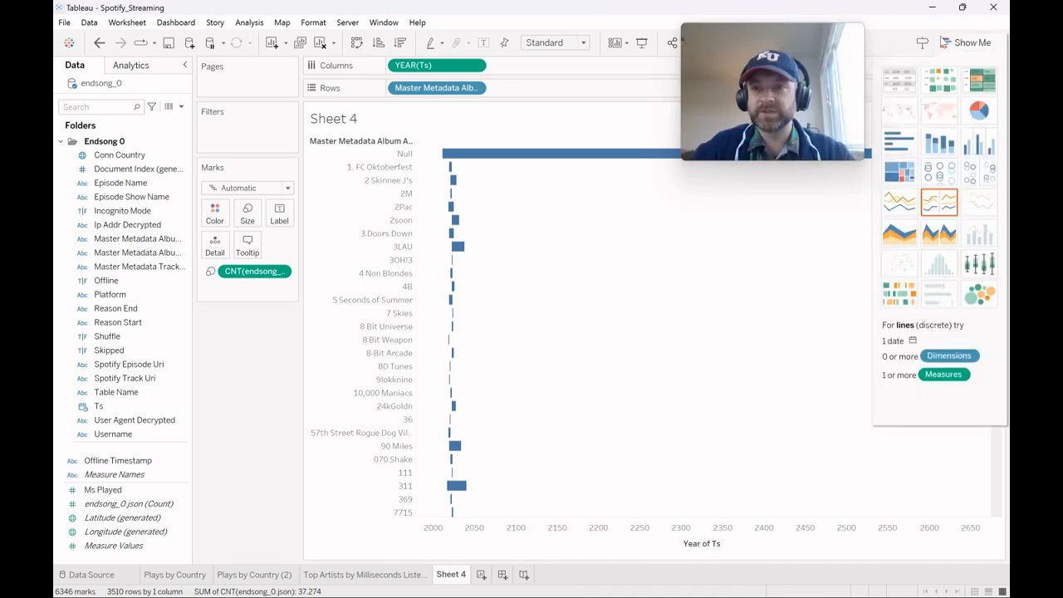
pyautogui.click(902, 208)
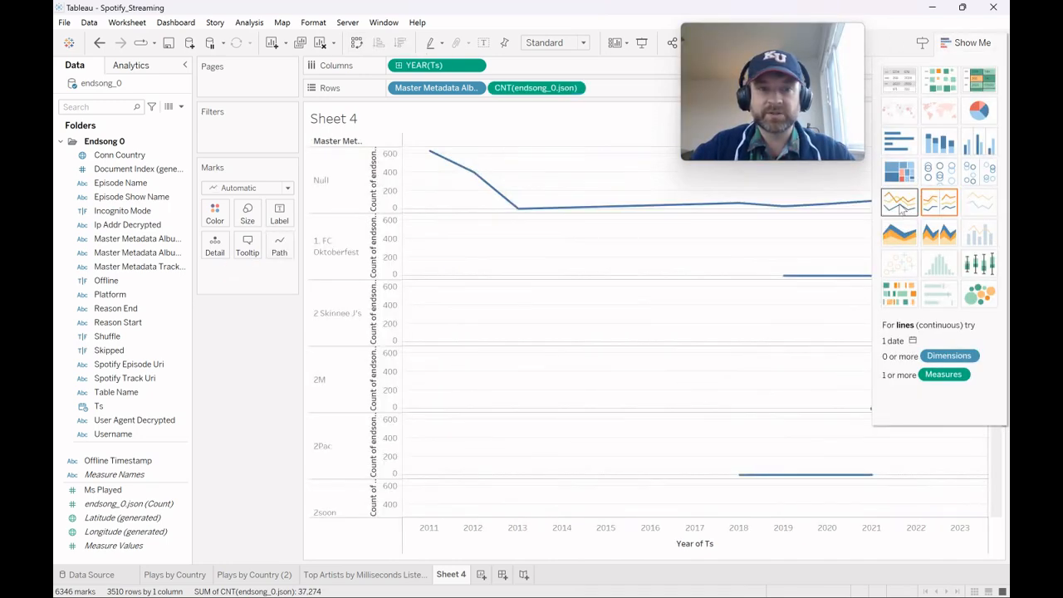
# Step: Exclude the Null artist from the line charts
pyautogui.rightClick(335, 172)
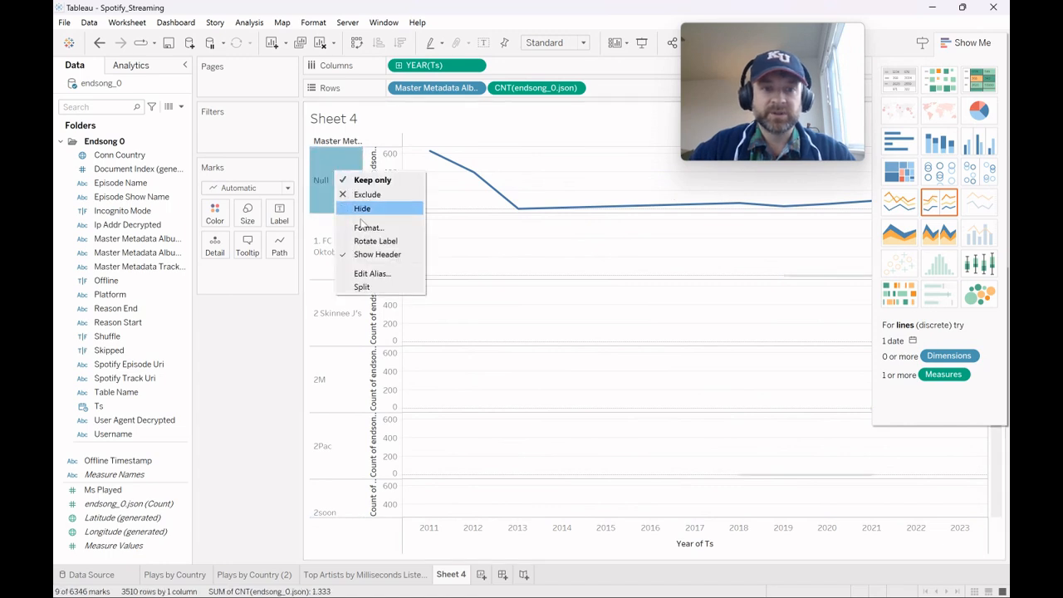
pyautogui.click(372, 196)
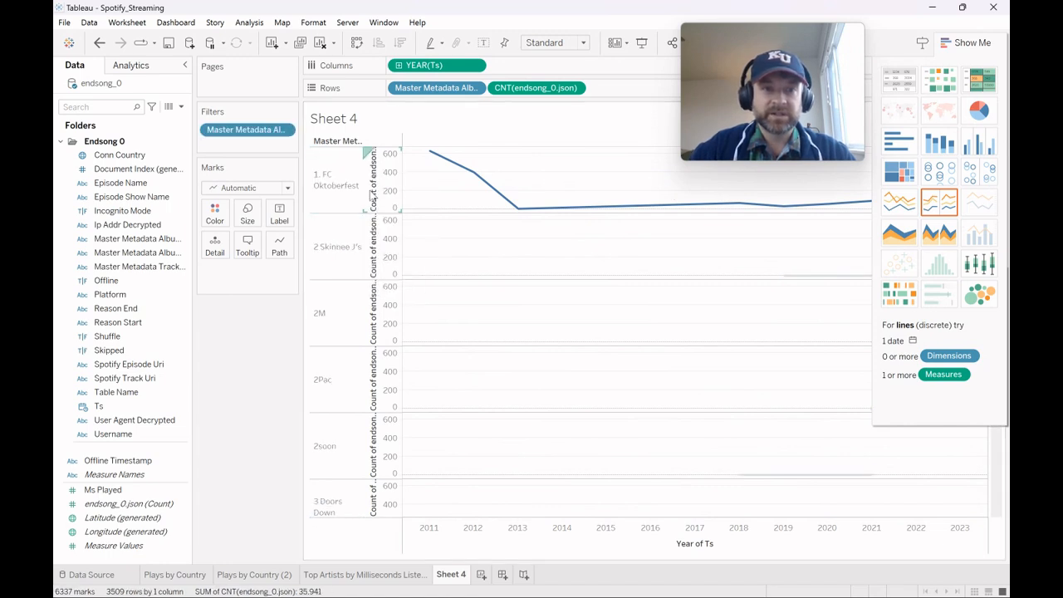
pyautogui.moveTo(448, 87); pyautogui.dragTo(413, 92)
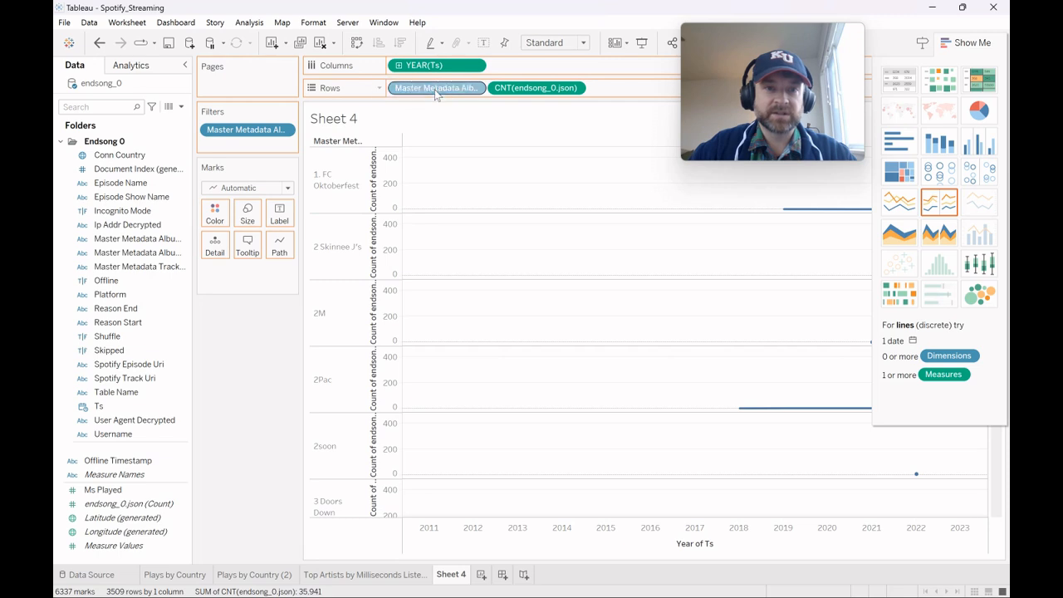
# Step: Limit the artist filter to the top 10 by the sum of Ms Played
pyautogui.rightClick(248, 133)
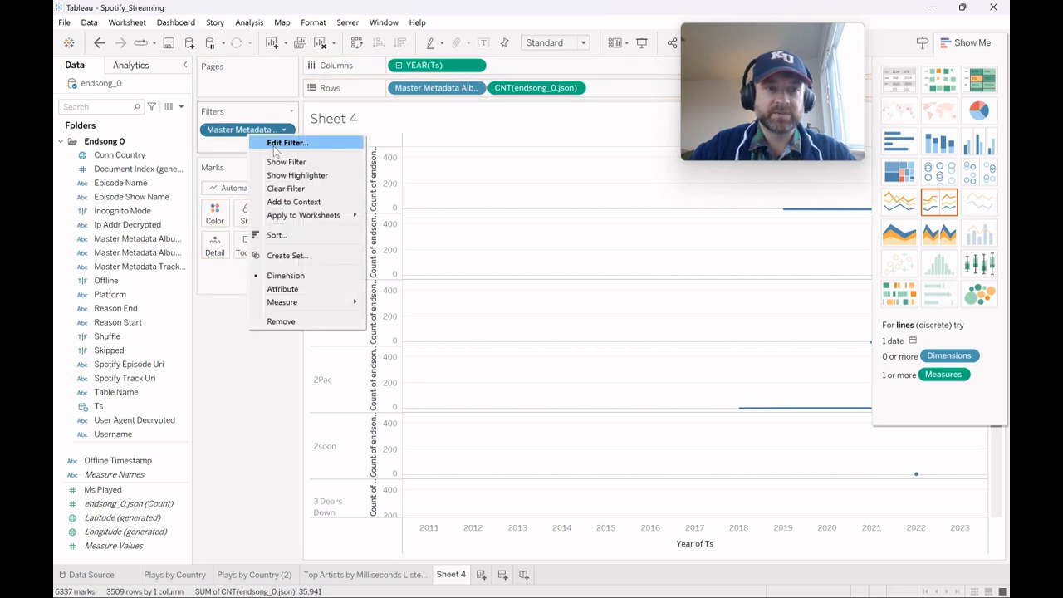
pyautogui.click(284, 143)
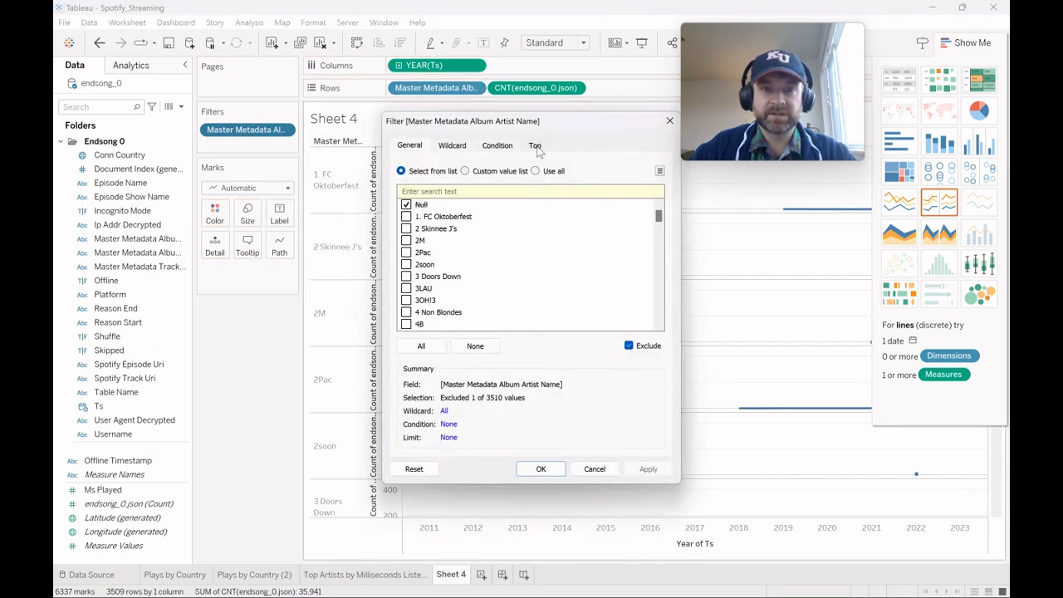
pyautogui.click(537, 147)
pyautogui.click(402, 180)
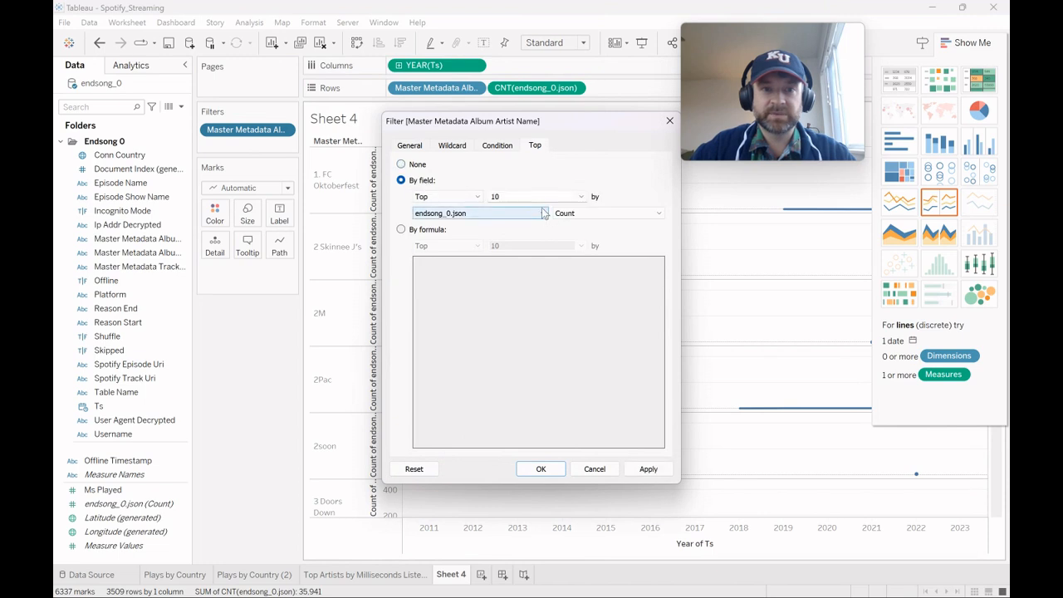
pyautogui.click(542, 213)
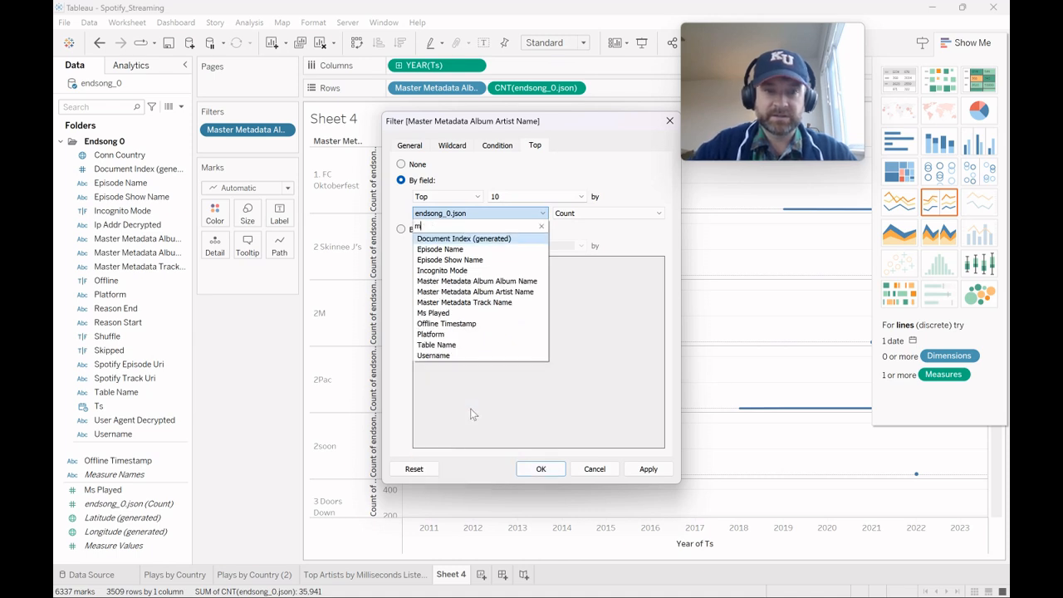
pyautogui.click(433, 334)
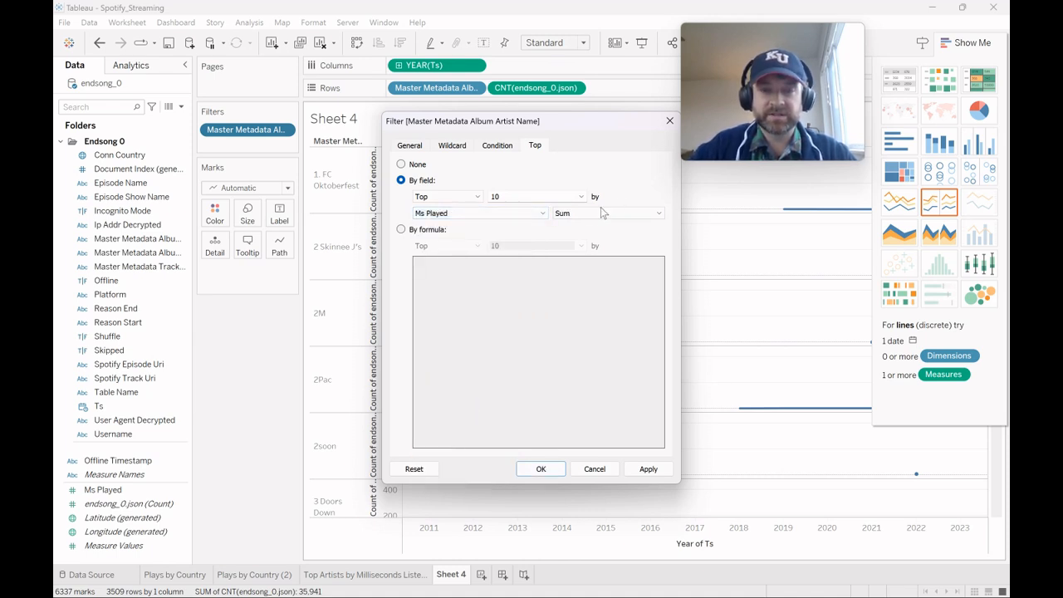
pyautogui.click(635, 472)
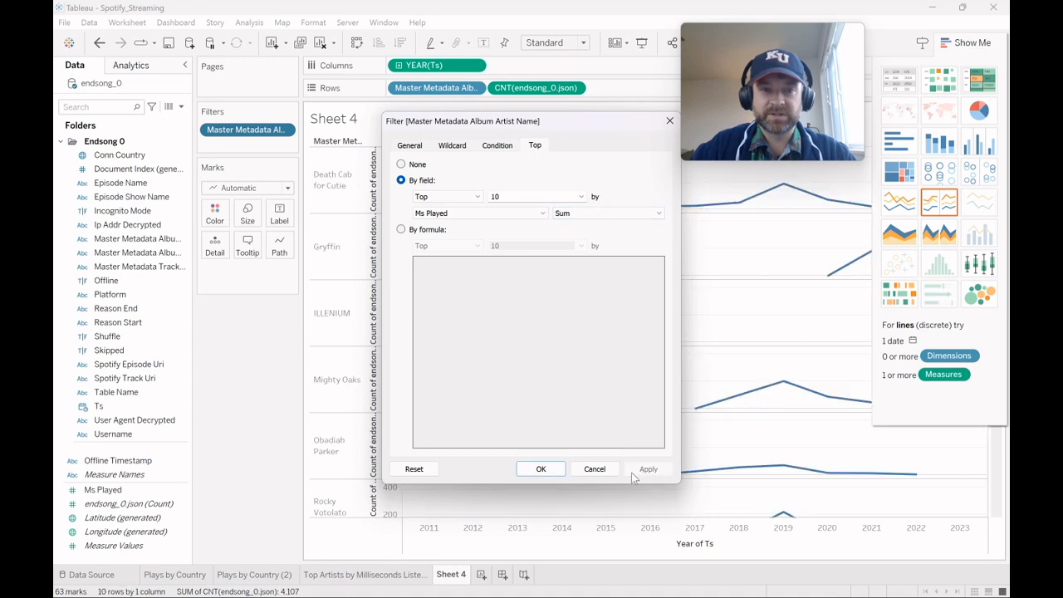
pyautogui.click(545, 472)
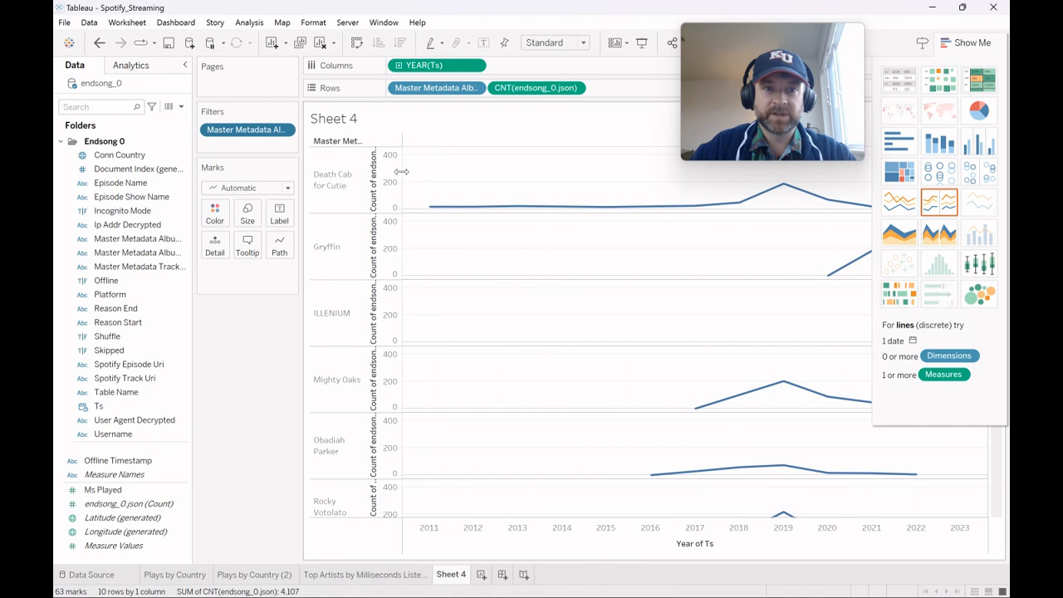
# Step: Hide the row field labels and the count axis header, and widen the artist name column of the line charts
pyautogui.rightClick(389, 153)
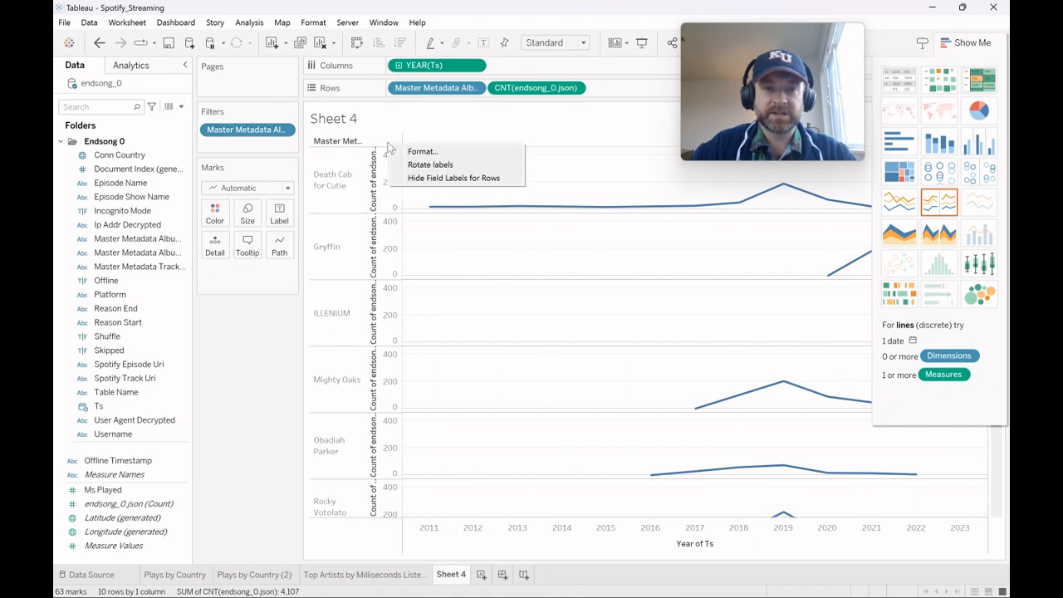
pyautogui.click(435, 178)
pyautogui.rightClick(387, 169)
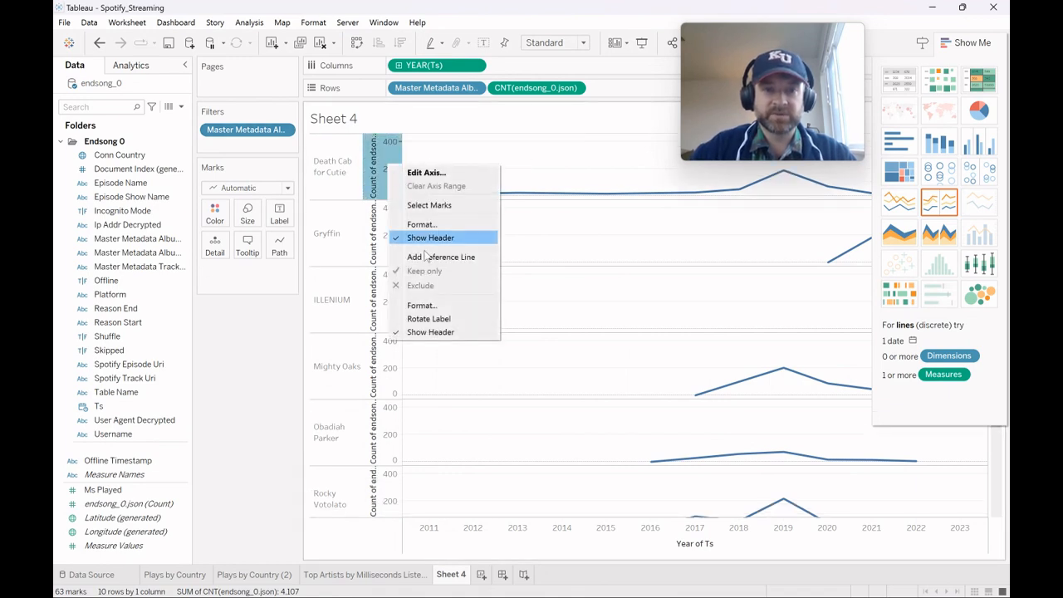
pyautogui.click(442, 333)
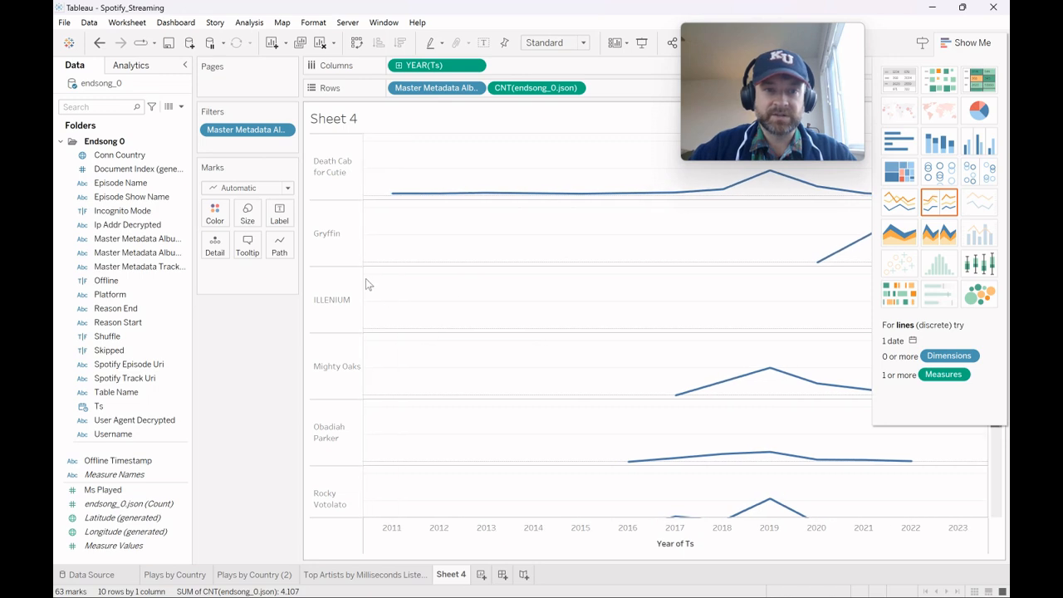
pyautogui.moveTo(362, 278); pyautogui.dragTo(428, 279)
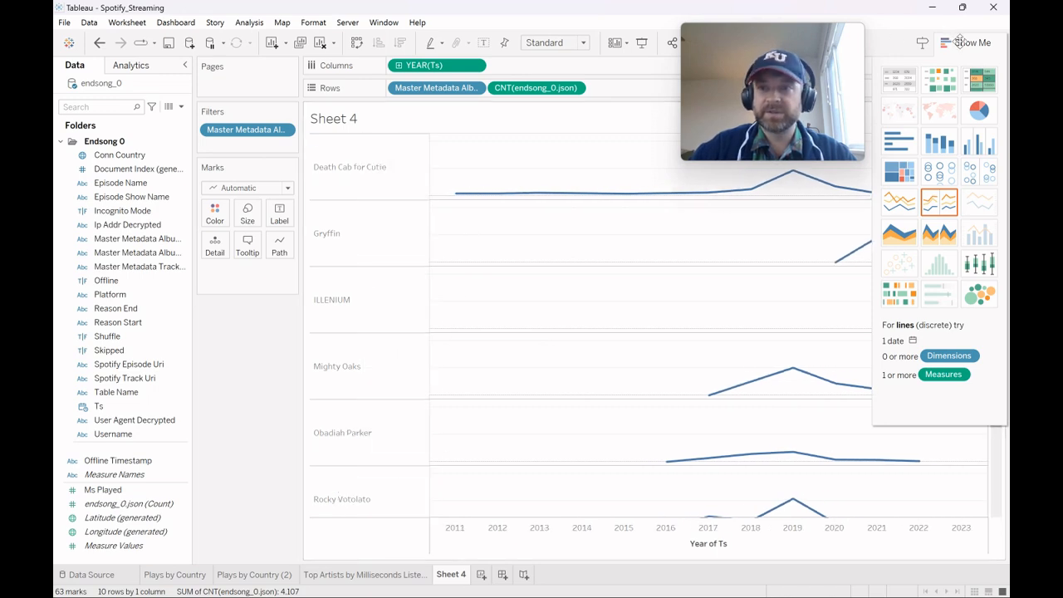
# Step: Close the chart type suggestions, change the mark type to Area, and rename Sheet 4 as Top 10 Stories
pyautogui.click(964, 46)
pyautogui.click(258, 188)
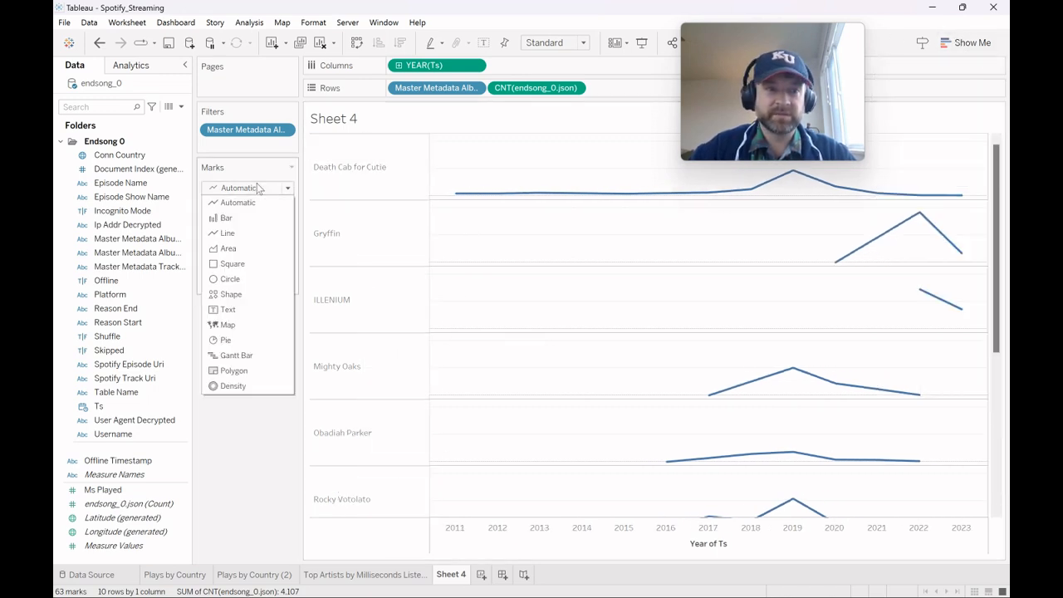
pyautogui.click(232, 248)
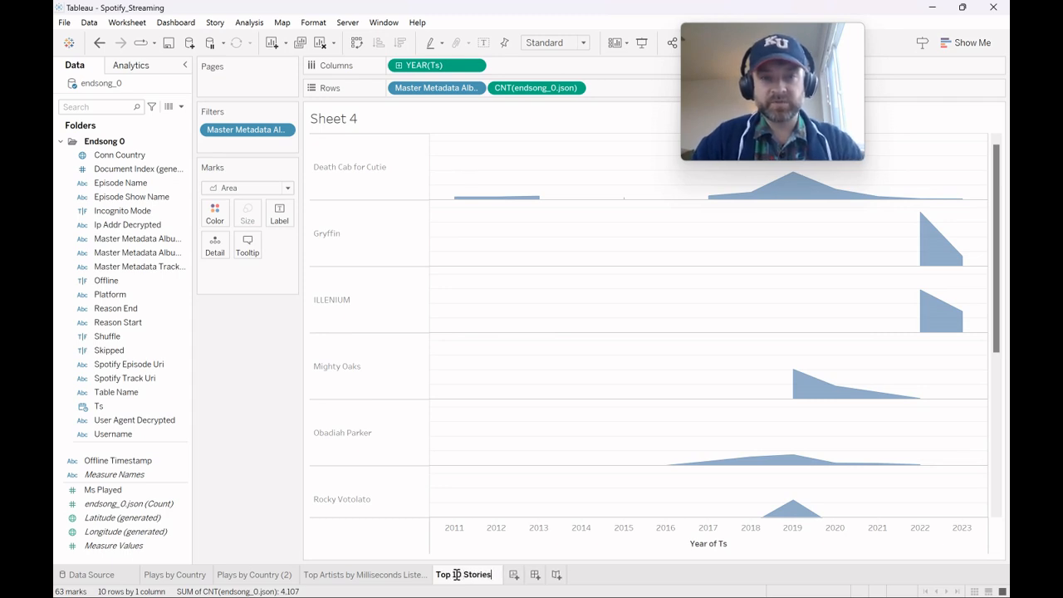
pyautogui.press('Return')
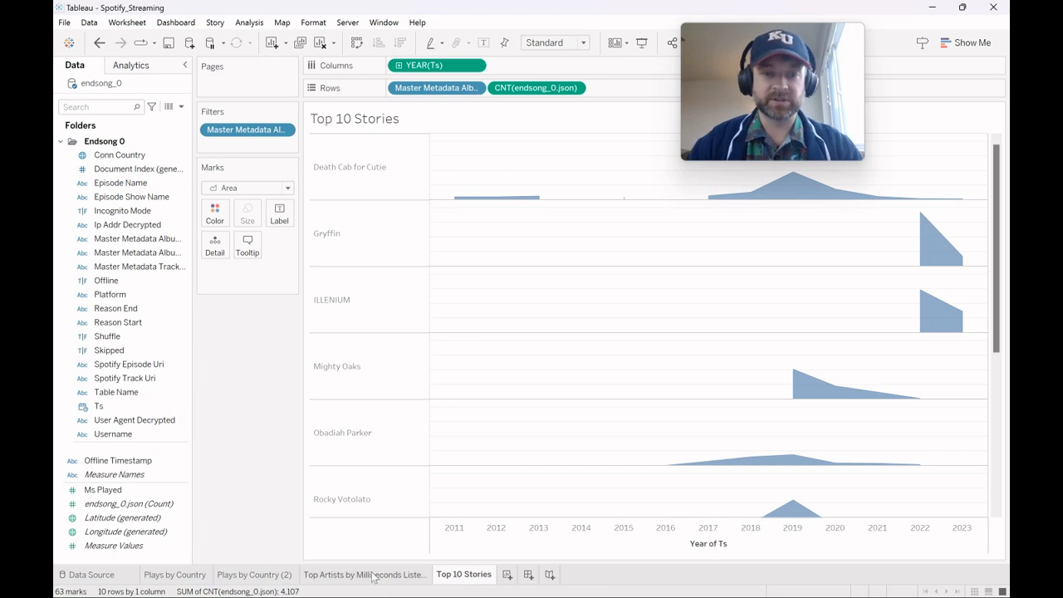
# Step: Duplicate the Top 10 Stories sheet and page the copy by YEAR(Ts)
pyautogui.rightClick(468, 583)
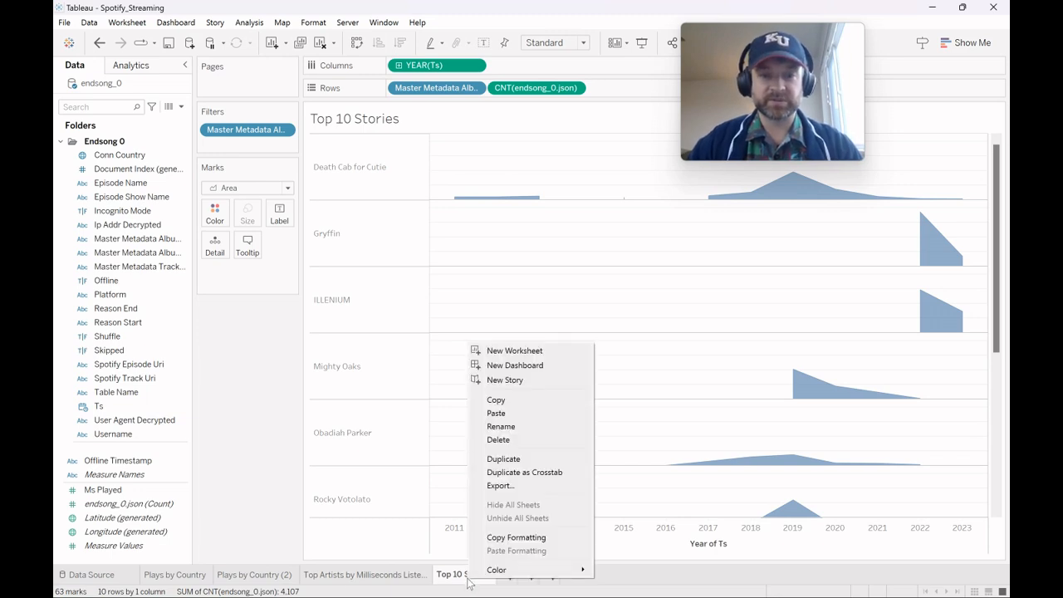
pyautogui.click(525, 459)
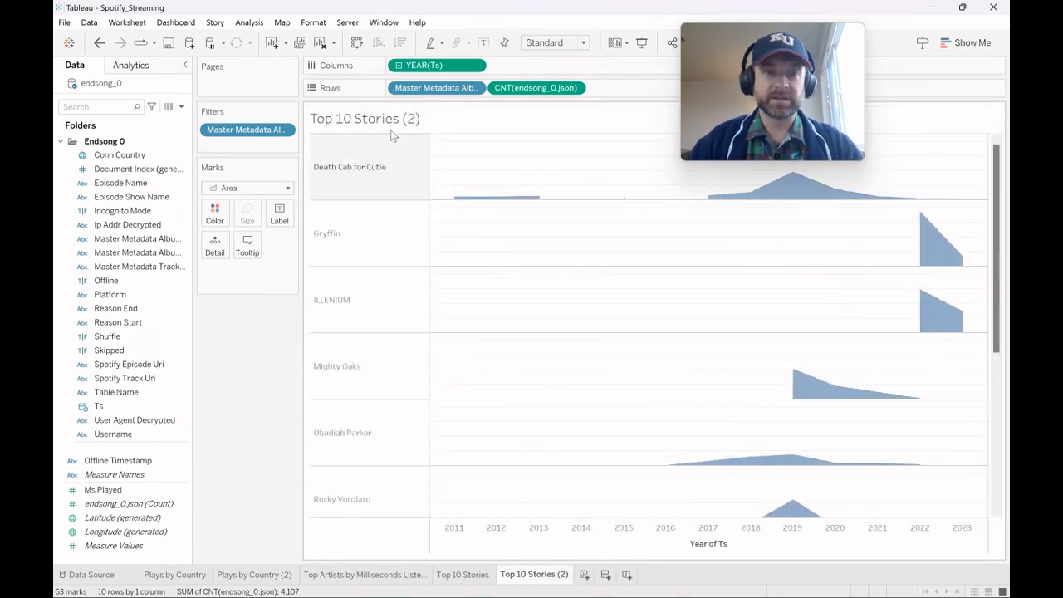
pyautogui.moveTo(424, 73); pyautogui.dragTo(266, 91)
pyautogui.rightClick(262, 84)
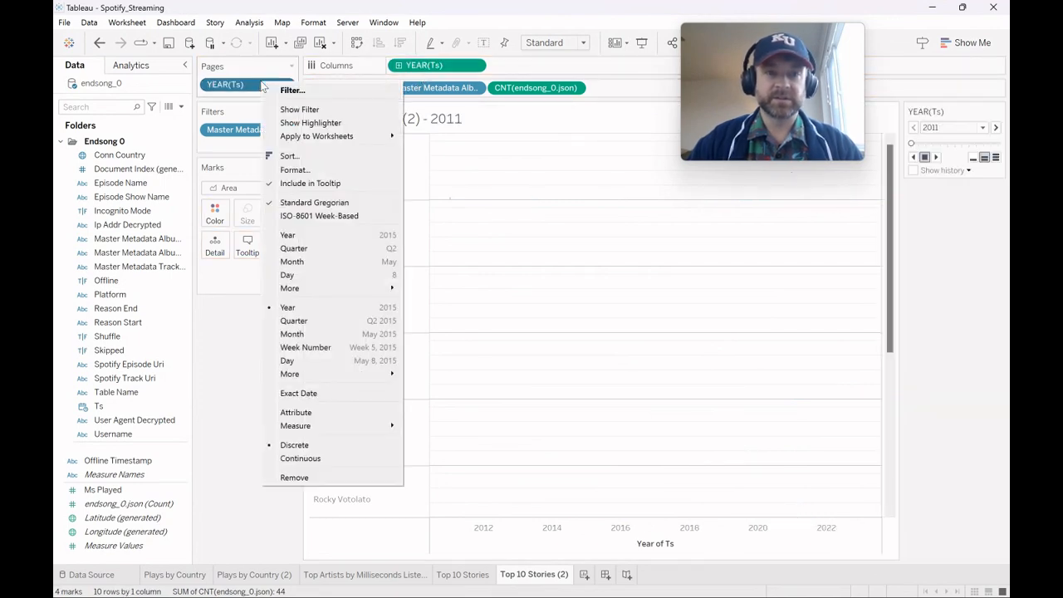
# Step: Remove the Master Metadata Album Artist Name filter from the duplicated sheet
pyautogui.click(230, 133)
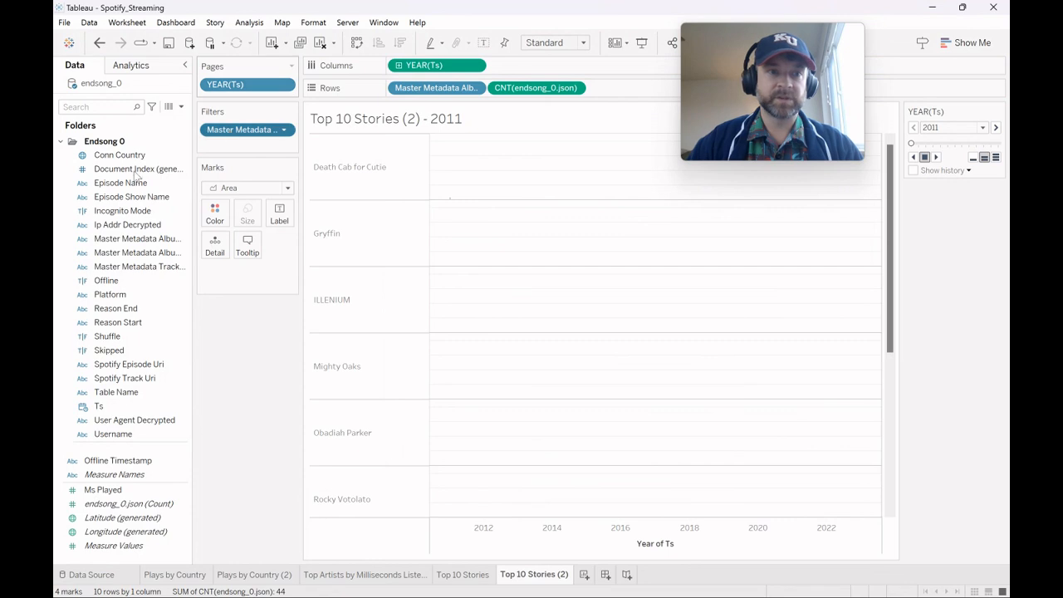
pyautogui.press('Escape')
pyautogui.moveTo(248, 132); pyautogui.dragTo(118, 163)
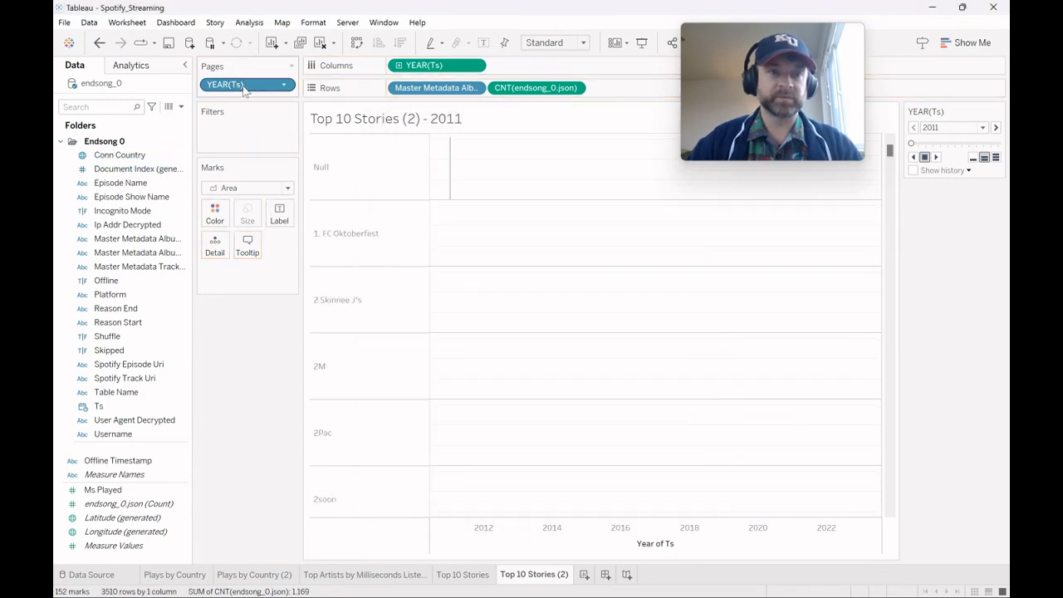
# Step: Filter the year of Ts to 2020 through 2023 by excluding 2011 to 2019
pyautogui.rightClick(245, 86)
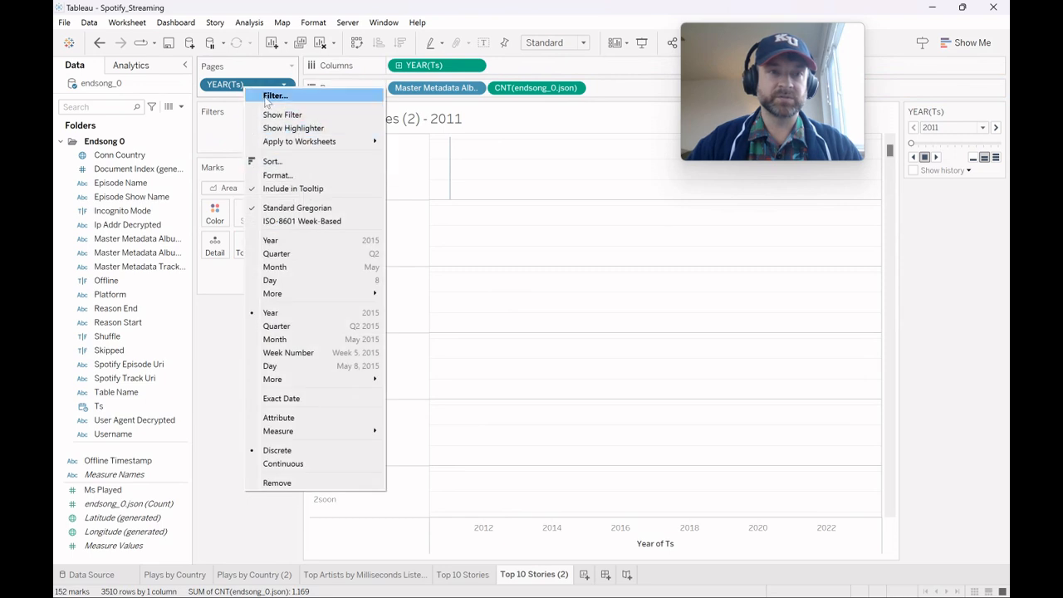
pyautogui.click(270, 95)
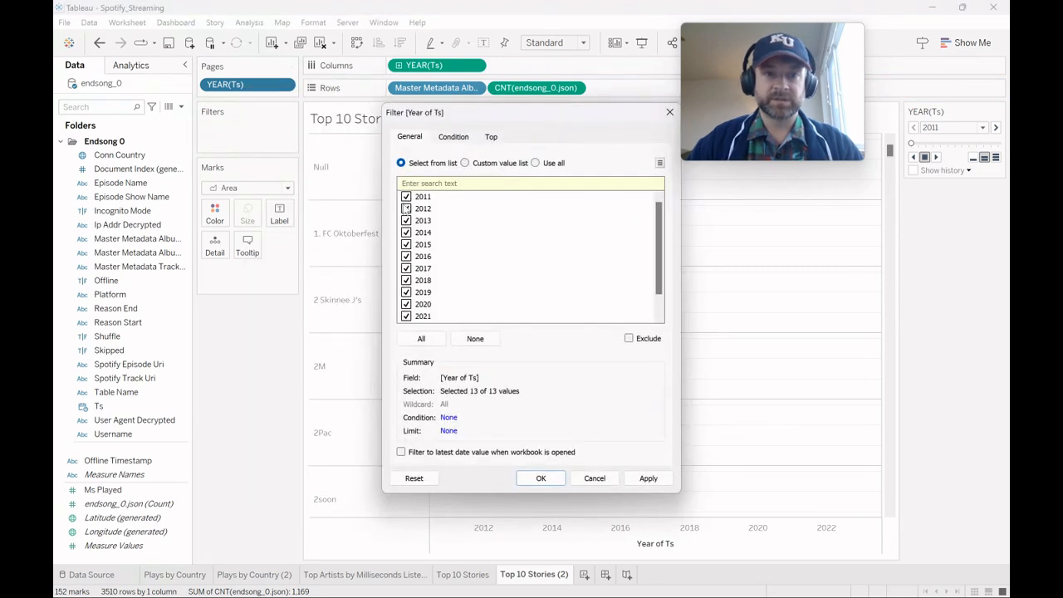
pyautogui.click(536, 162)
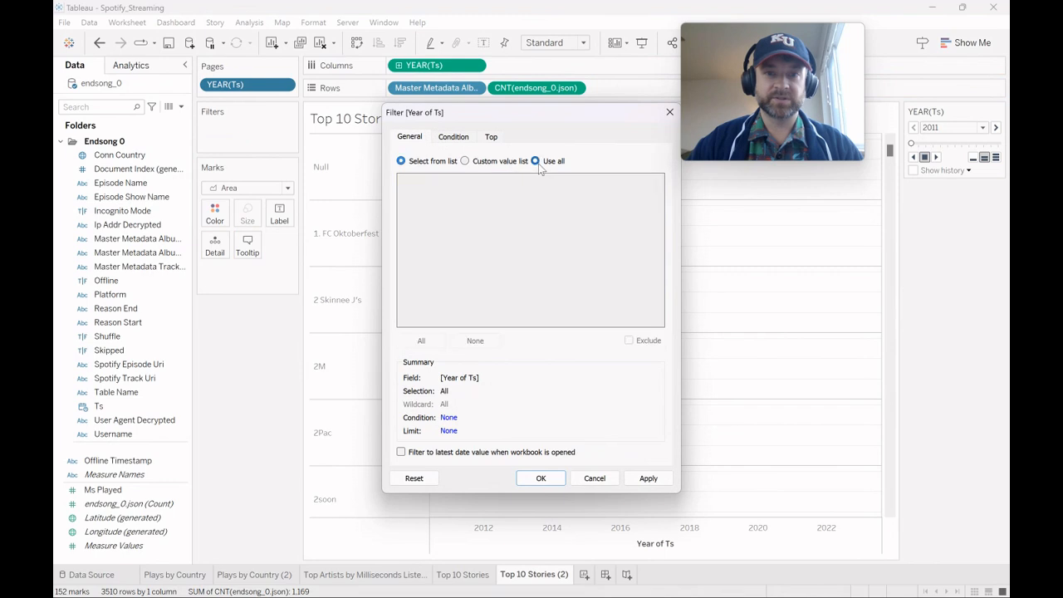
pyautogui.click(444, 164)
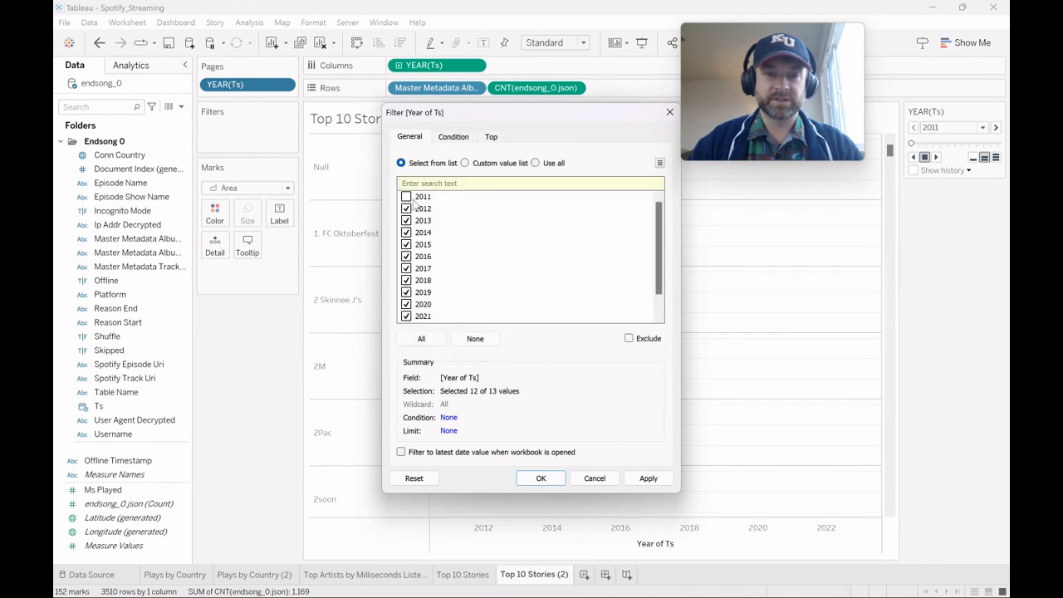
pyautogui.press('Down')
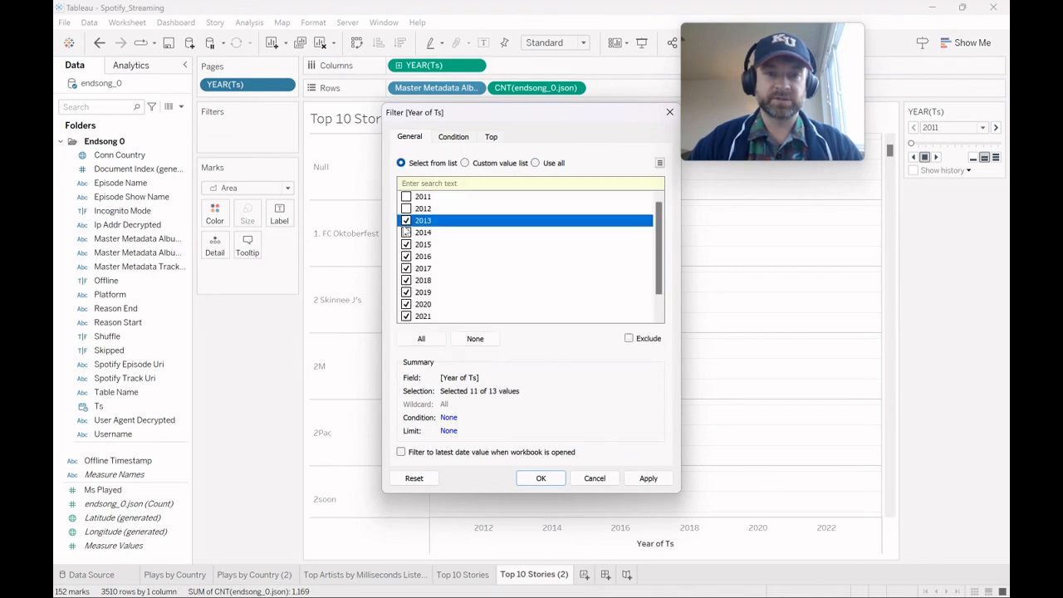
pyautogui.press('space')
pyautogui.press('Down')
pyautogui.press('space')
pyautogui.press('Down')
pyautogui.press('space')
pyautogui.press('Down')
pyautogui.press('space')
pyautogui.press('Down')
pyautogui.press('space')
pyautogui.press('Down')
pyautogui.press('space')
pyautogui.press('Down')
pyautogui.press('space')
pyautogui.press('Down')
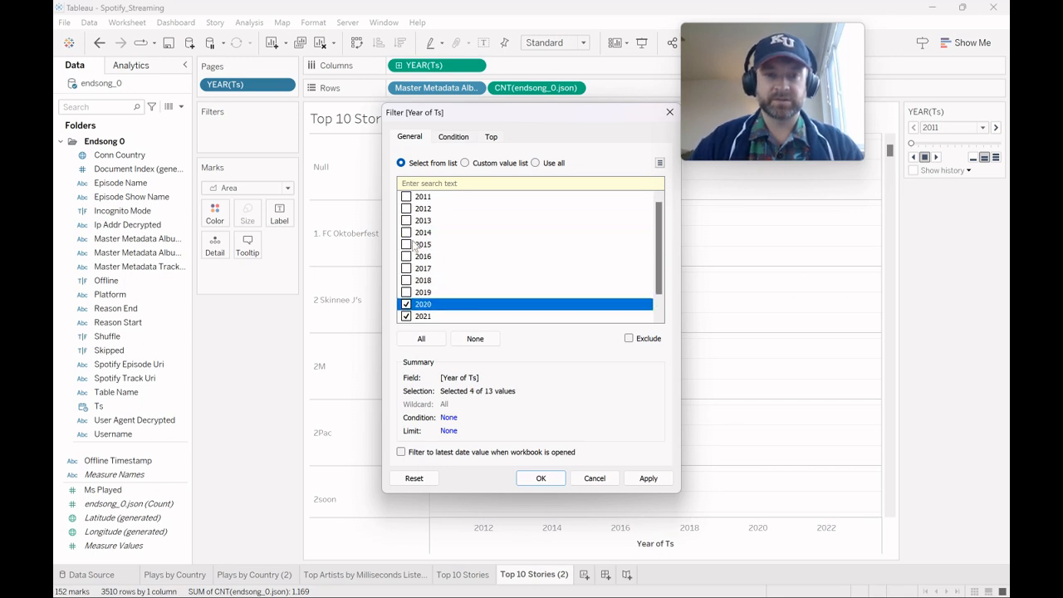
pyautogui.click(648, 479)
pyautogui.click(541, 478)
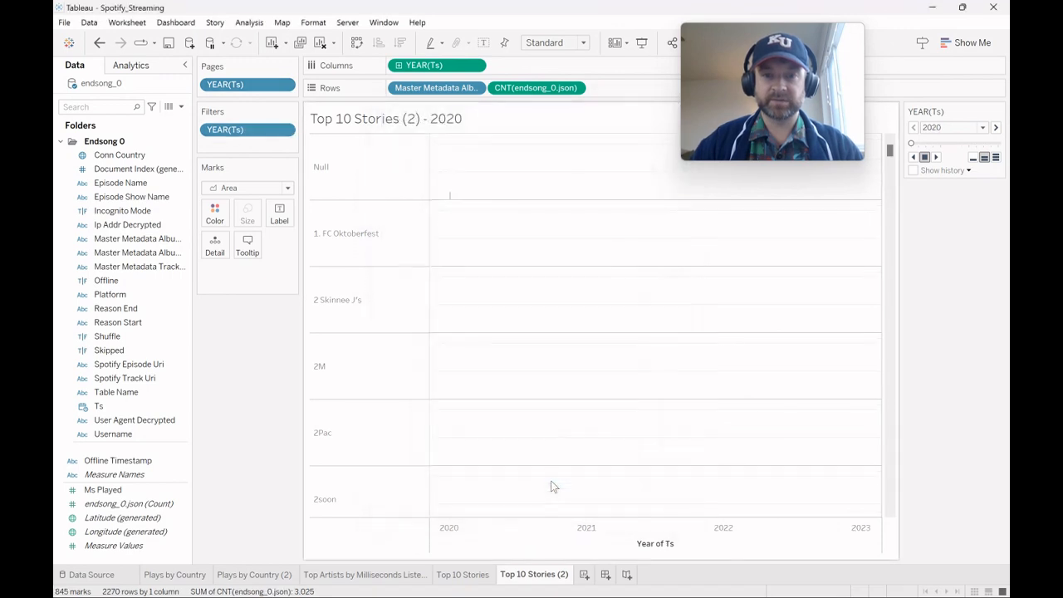
# Step: Convert the view to a treemap, widen the marks area and remove YEAR(Ts) from the labels
pyautogui.click(947, 43)
pyautogui.click(900, 173)
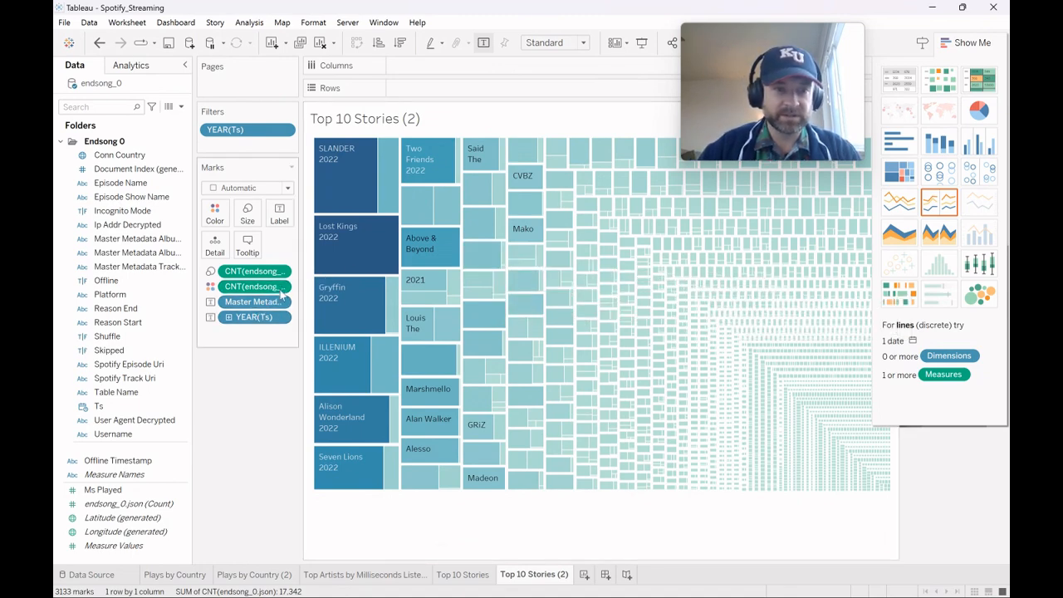
pyautogui.moveTo(301, 290); pyautogui.dragTo(354, 300)
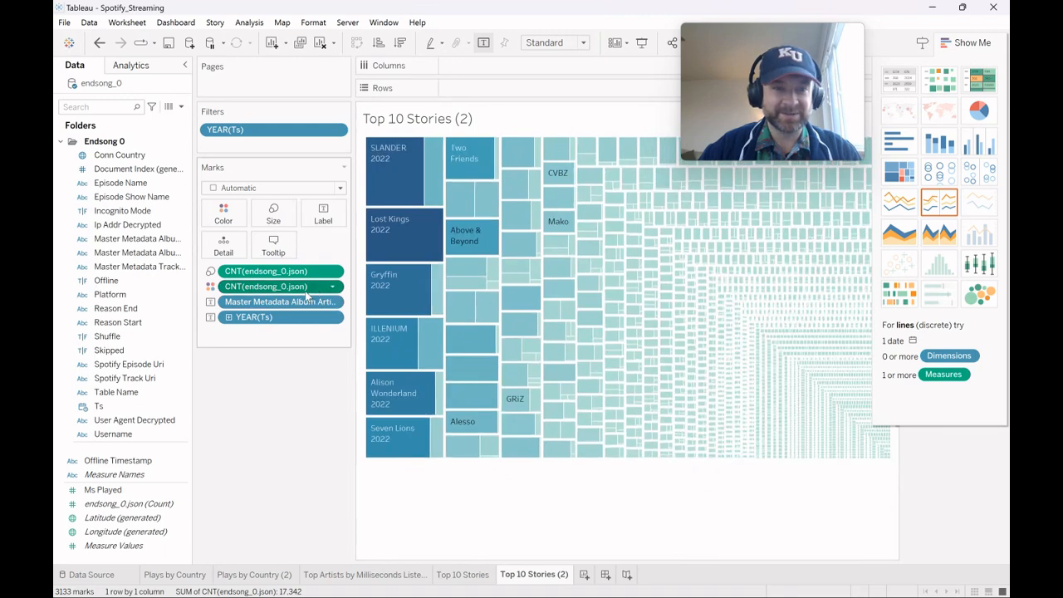
pyautogui.moveTo(304, 306); pyautogui.dragTo(150, 295)
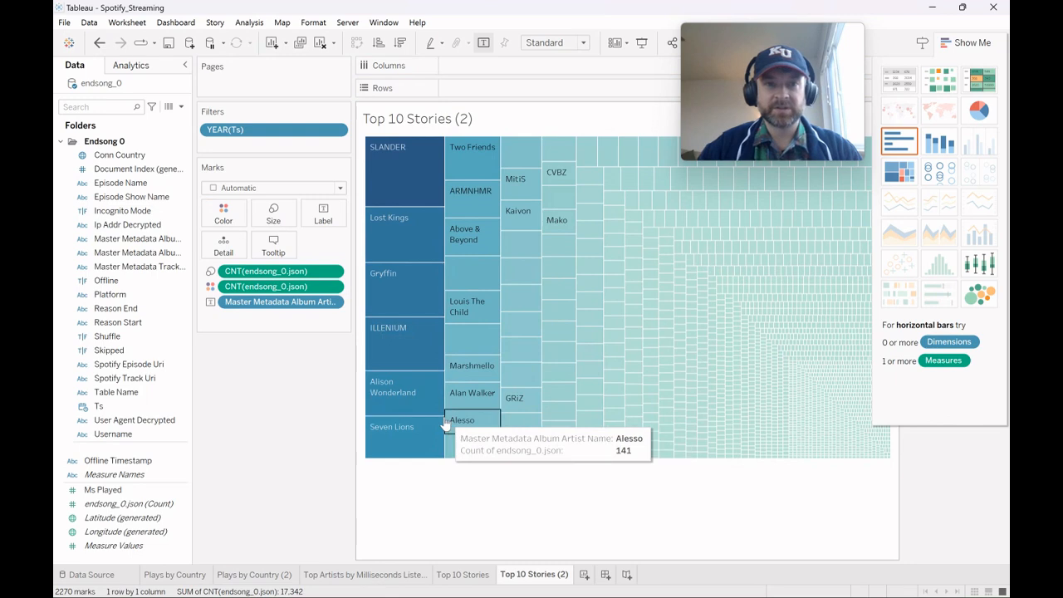
# Step: Rename the duplicated sheet as Top Artists (Last 3 Years)
pyautogui.doubleClick(563, 578)
pyautogui.write('To')
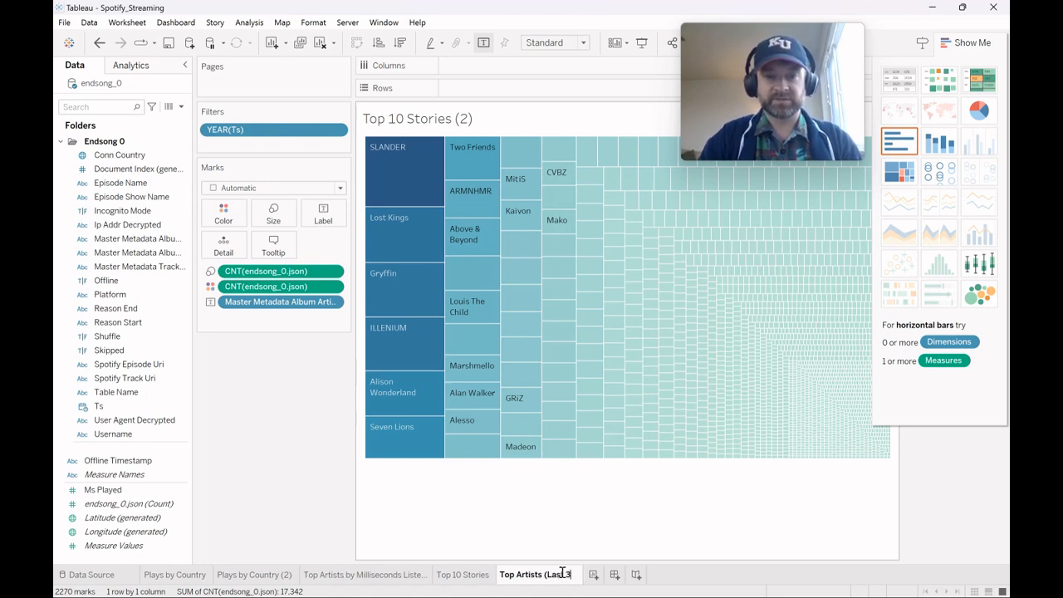
pyautogui.write(')')
pyautogui.press('Return')
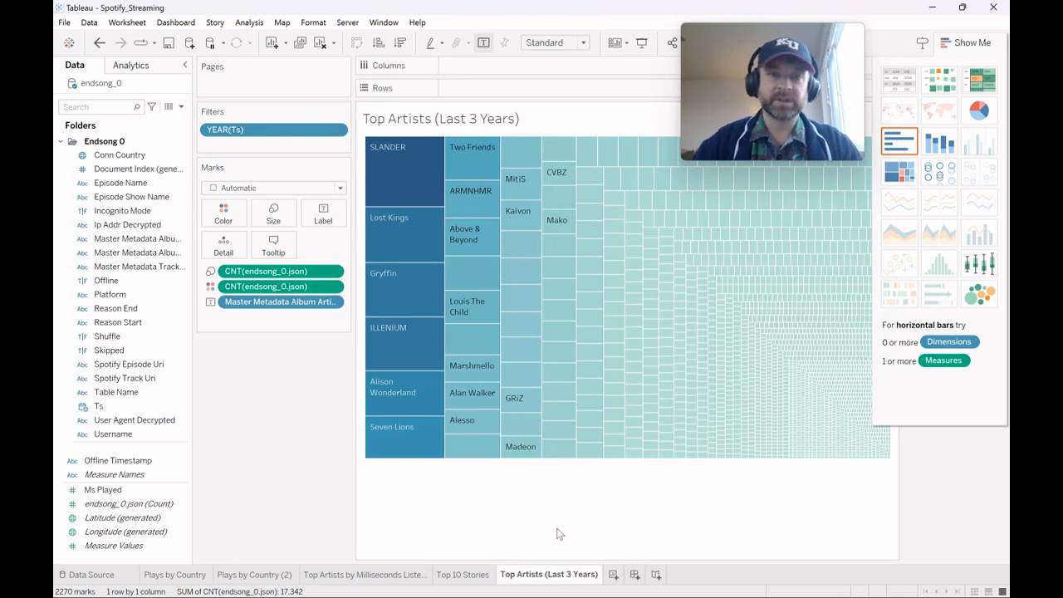
# Step: Preview the Red-Green Diverging palette on the treemap, and set its colors to Sunrise-Sunset Diverging
pyautogui.click(223, 214)
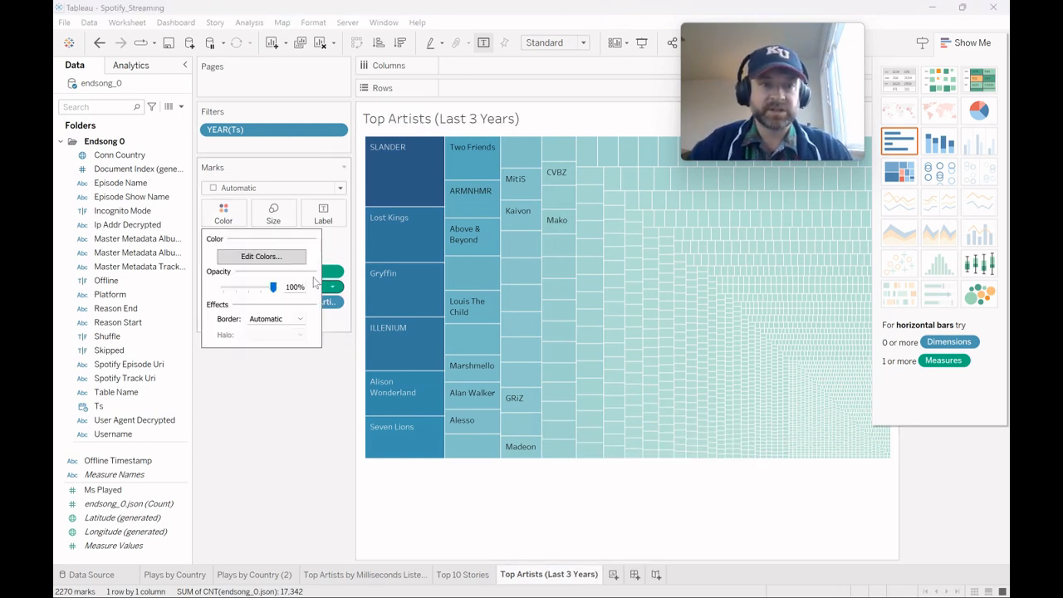
pyautogui.click(261, 256)
pyautogui.click(466, 251)
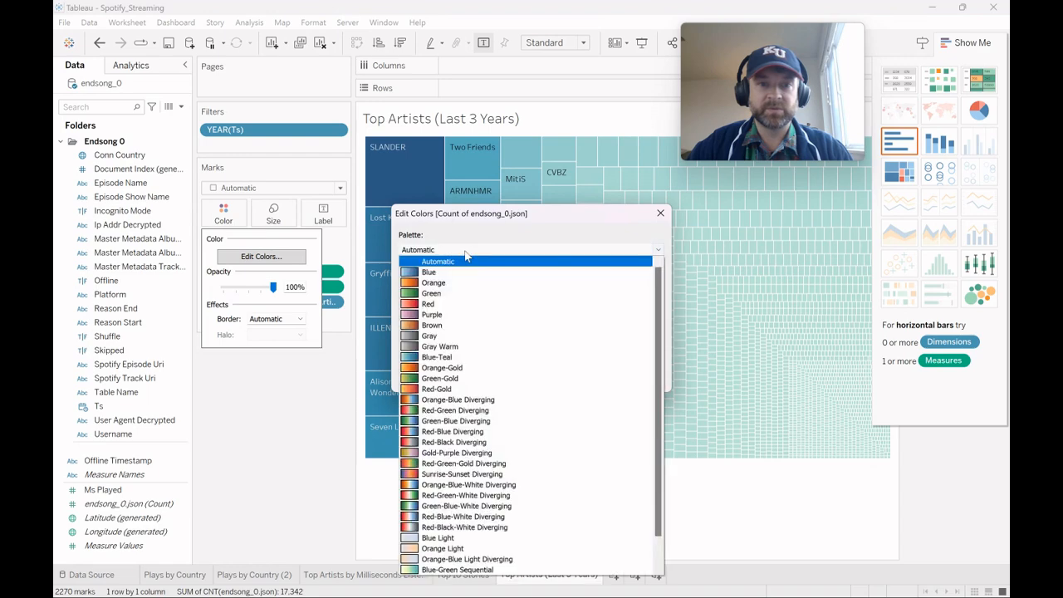
pyautogui.click(510, 410)
pyautogui.click(642, 379)
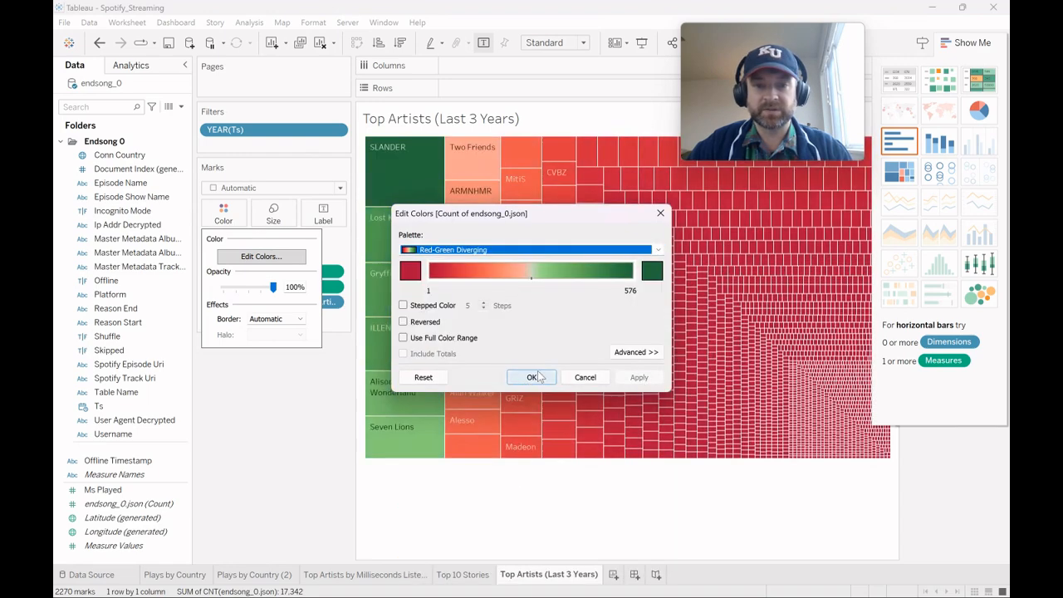
pyautogui.click(527, 255)
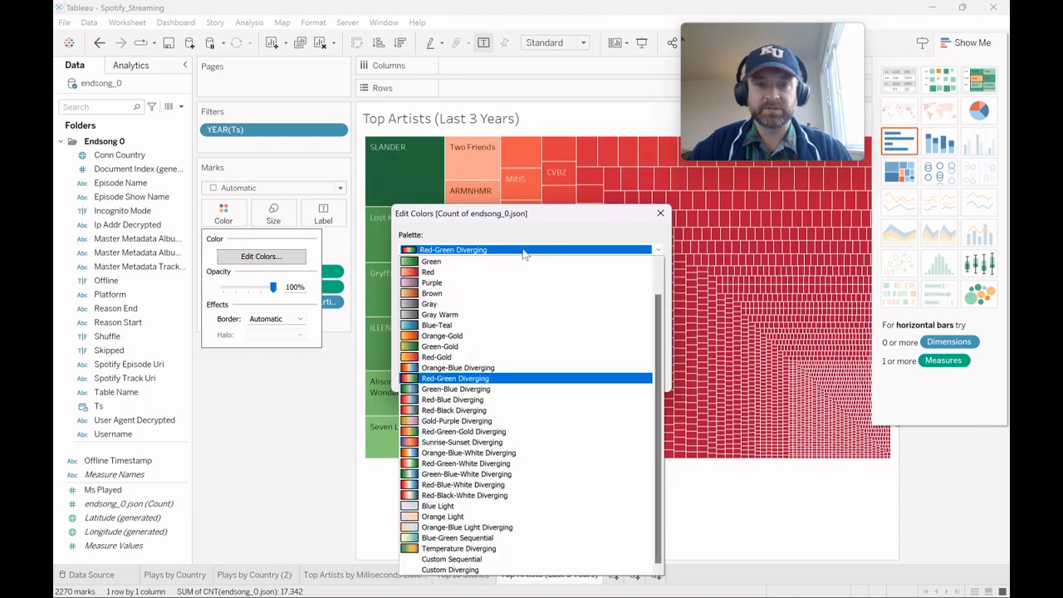
pyautogui.click(516, 442)
pyautogui.click(532, 377)
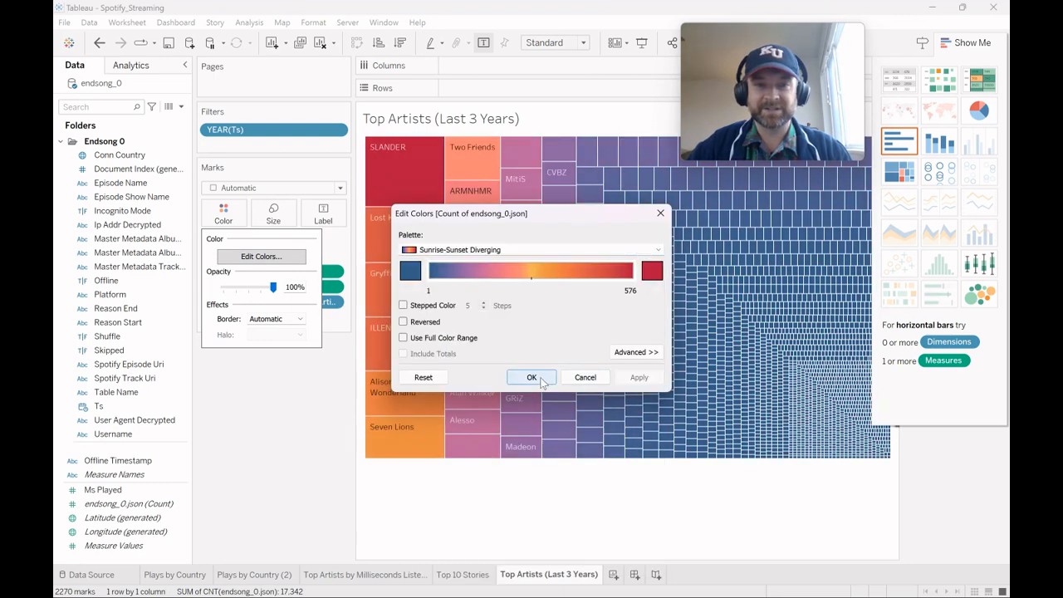
# Step: Make the artist name labels of the treemap bold
pyautogui.click(323, 214)
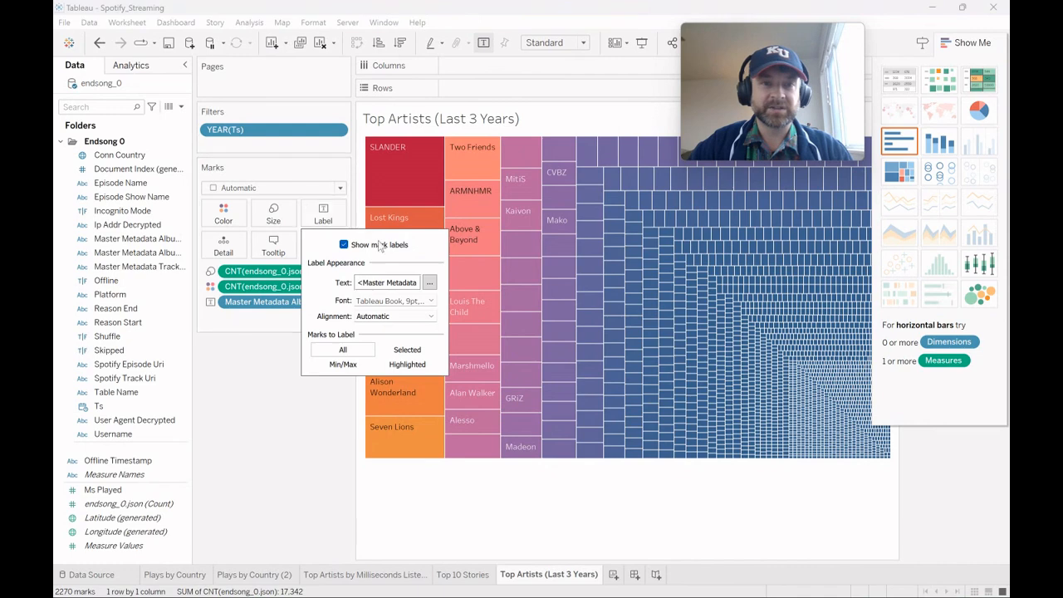
pyautogui.click(430, 282)
pyautogui.moveTo(629, 226); pyautogui.dragTo(594, 226)
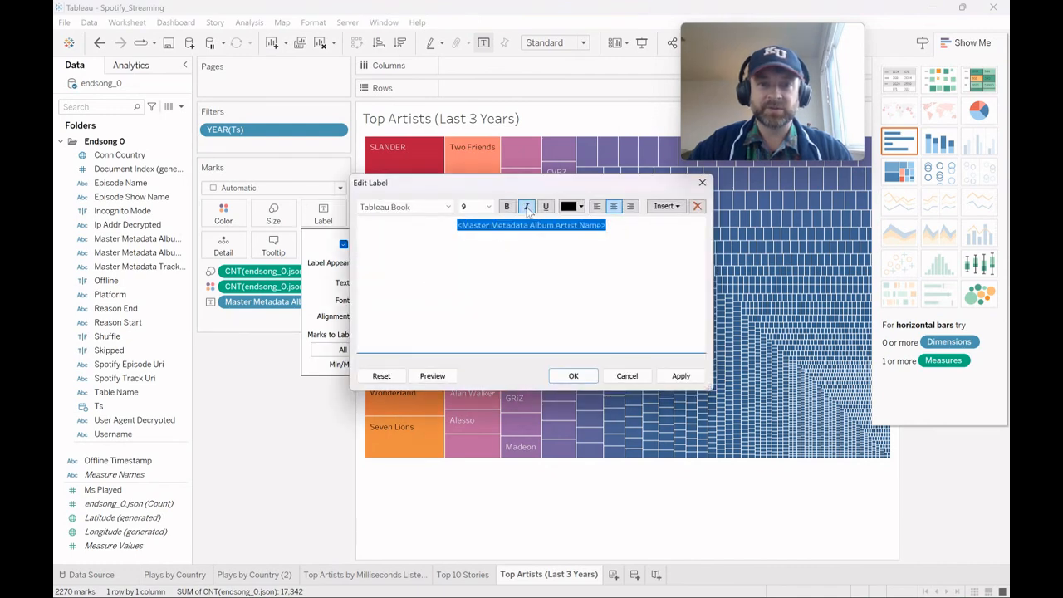
pyautogui.click(680, 377)
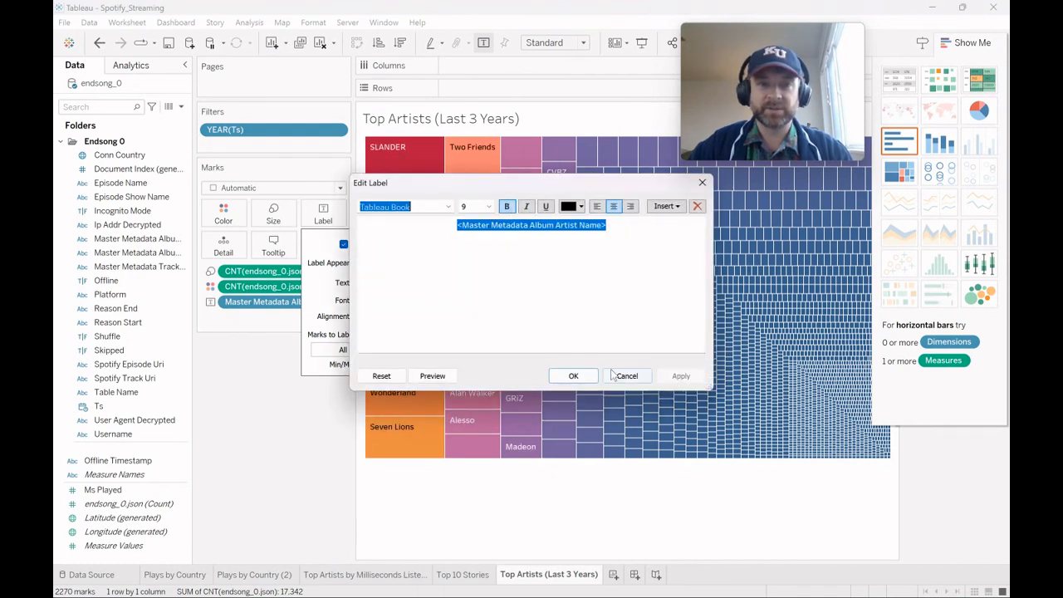
pyautogui.click(574, 376)
pyautogui.click(237, 376)
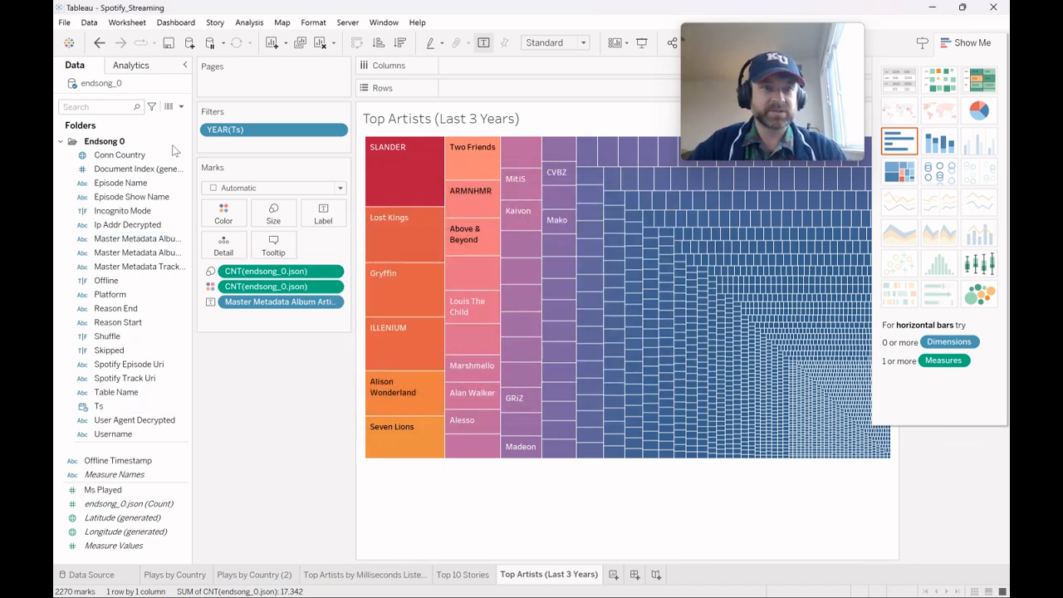
# Step: Search the data fields for "alb" and replace the artist name label with Master Metadata Album Album Name
pyautogui.write('alb')
pyautogui.moveTo(154, 171)
pyautogui.mouseDown()
pyautogui.moveTo(207, 153)
pyautogui.moveTo(264, 156)
pyautogui.mouseUp()
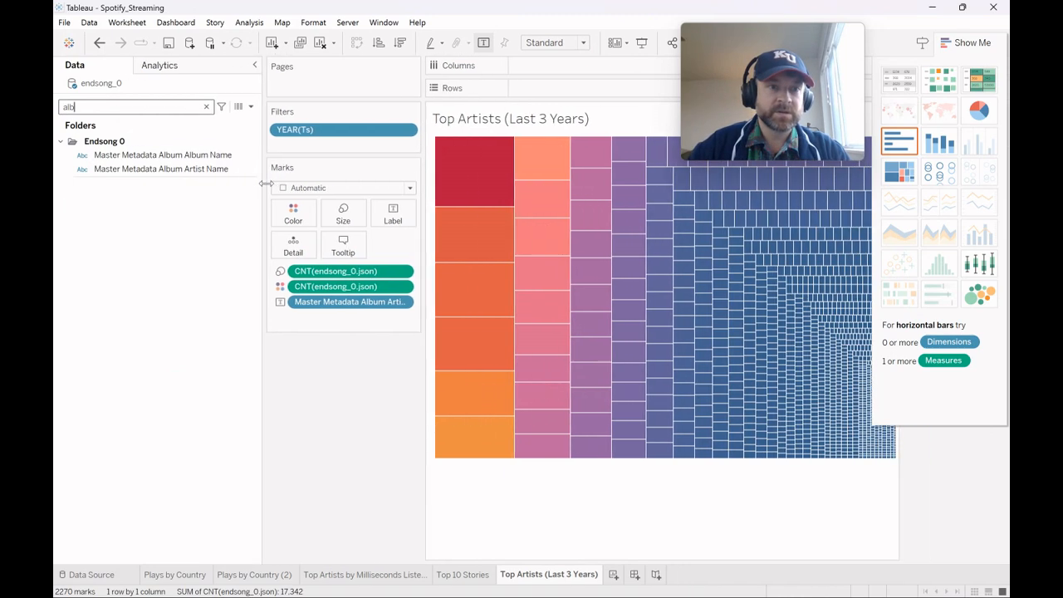
pyautogui.click(157, 155)
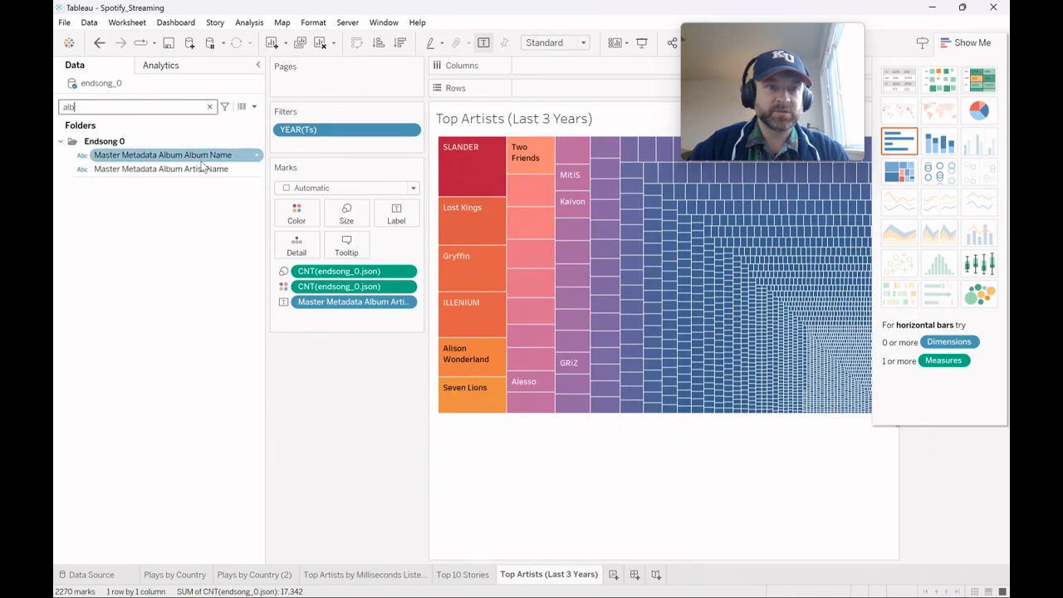
pyautogui.moveTo(162, 154); pyautogui.dragTo(395, 218)
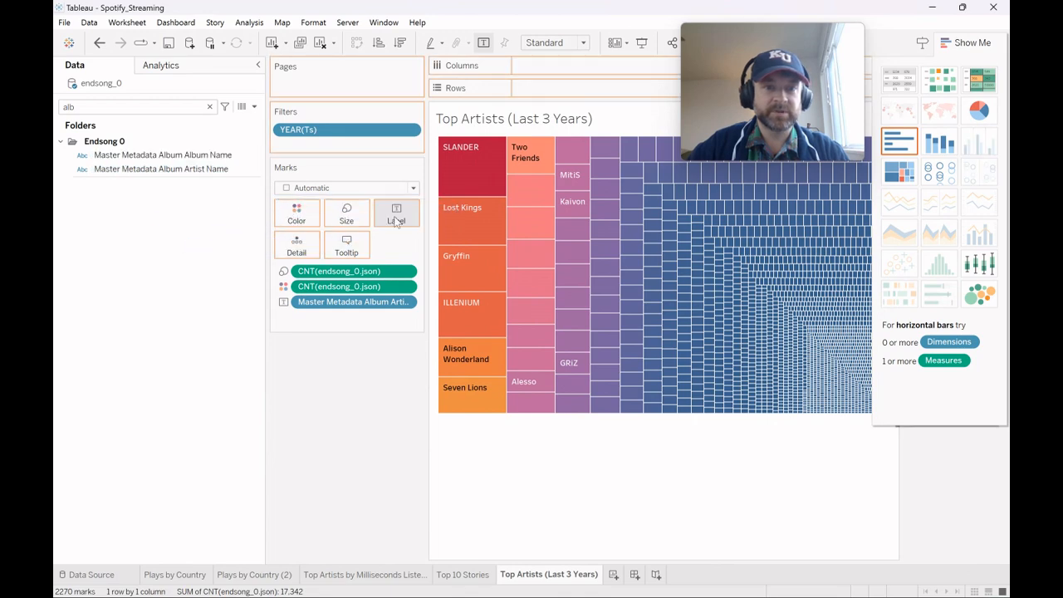
pyautogui.moveTo(346, 322); pyautogui.dragTo(229, 320)
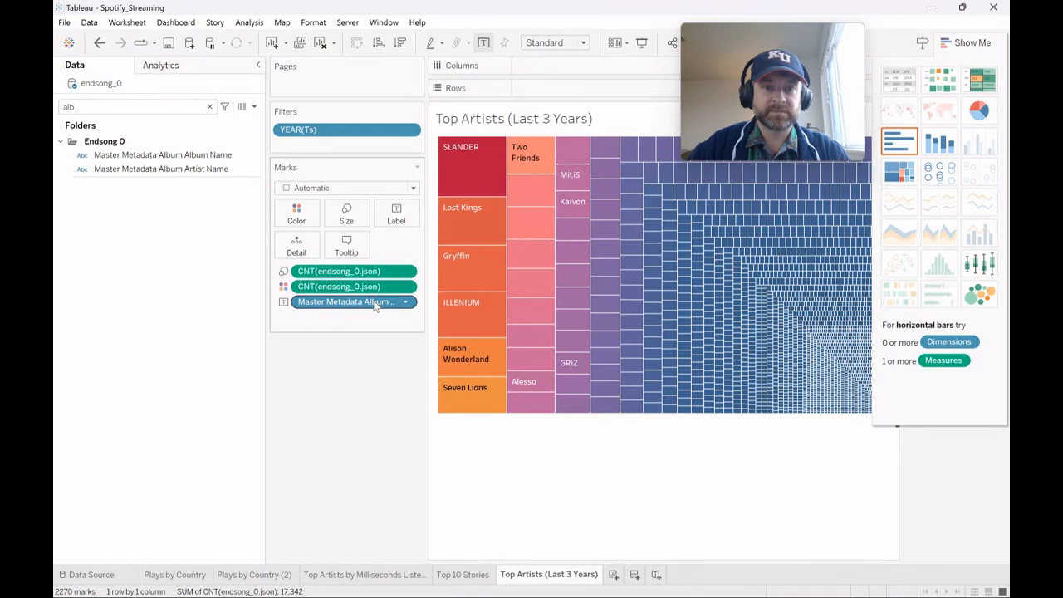
pyautogui.moveTo(374, 307); pyautogui.dragTo(207, 268)
pyautogui.moveTo(212, 155); pyautogui.dragTo(398, 226)
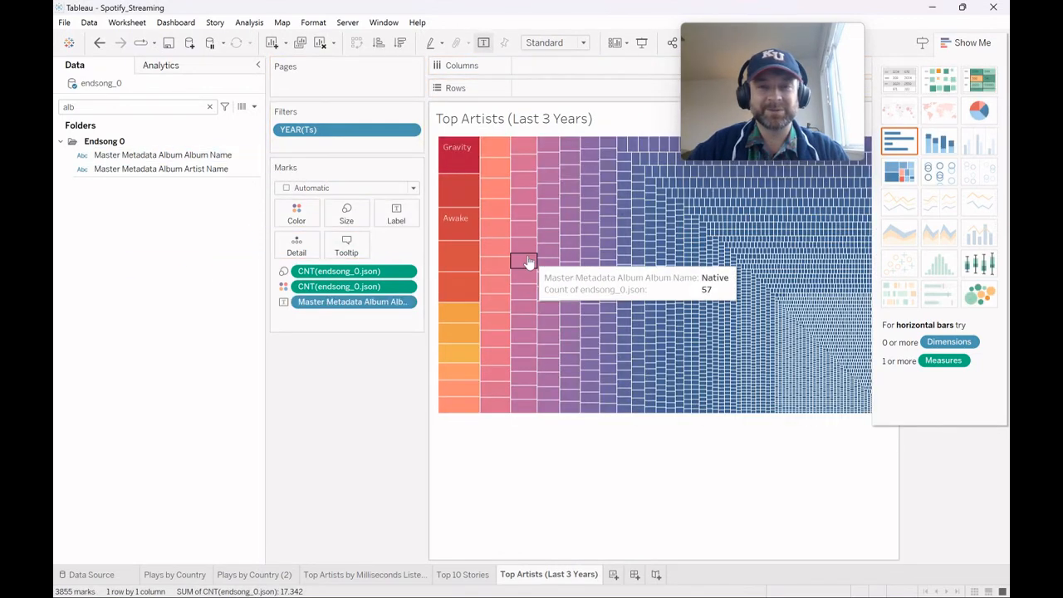
# Step: Color the treemap by Master Metadata Album Artist Name, adding all members
pyautogui.moveTo(264, 311); pyautogui.dragTo(178, 296)
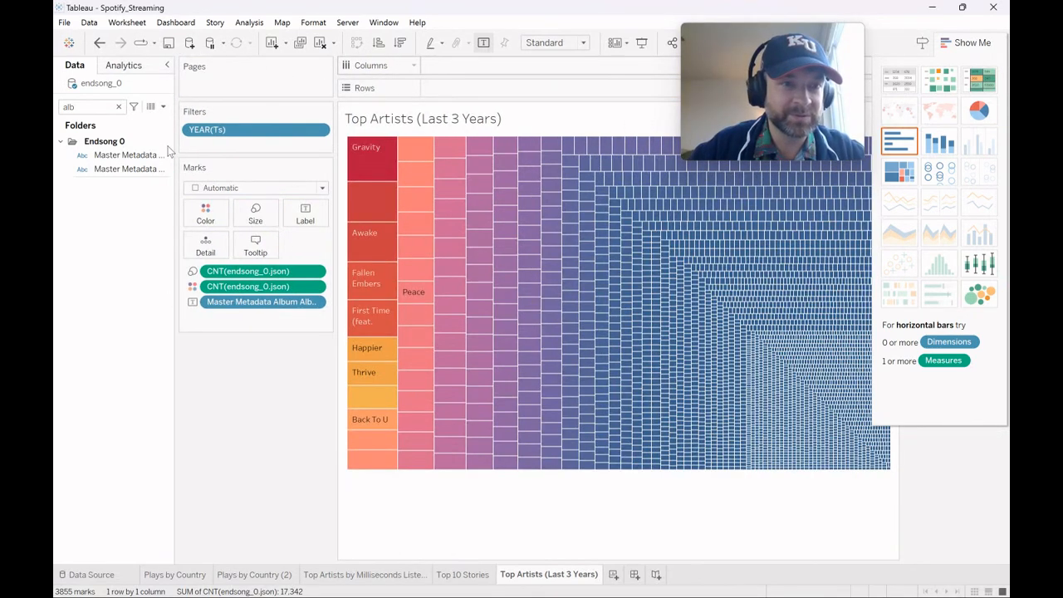
pyautogui.moveTo(175, 143); pyautogui.dragTo(288, 220)
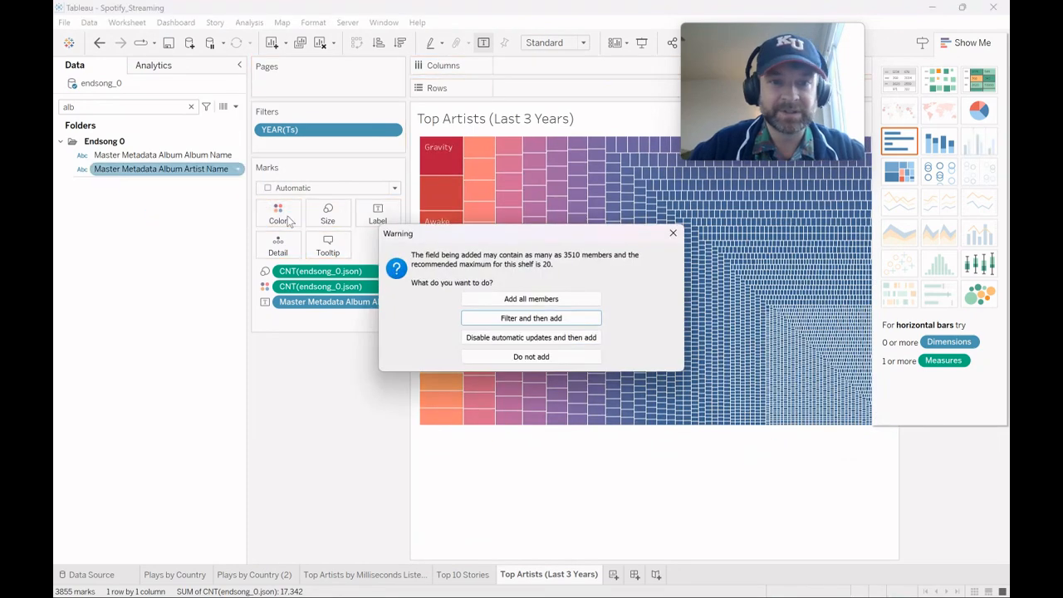
pyautogui.click(525, 299)
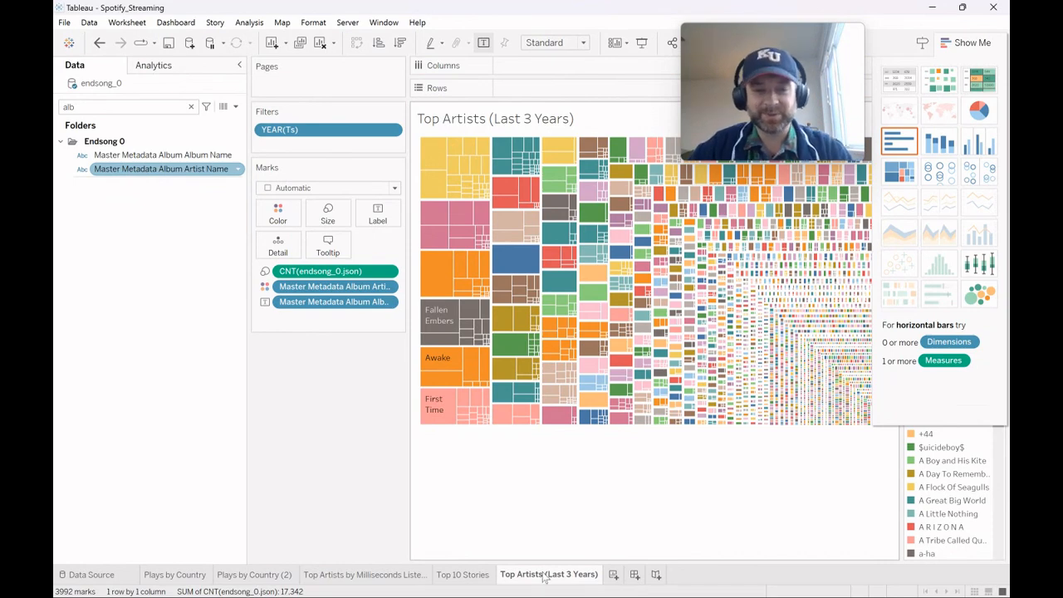
pyautogui.moveTo(449, 375)
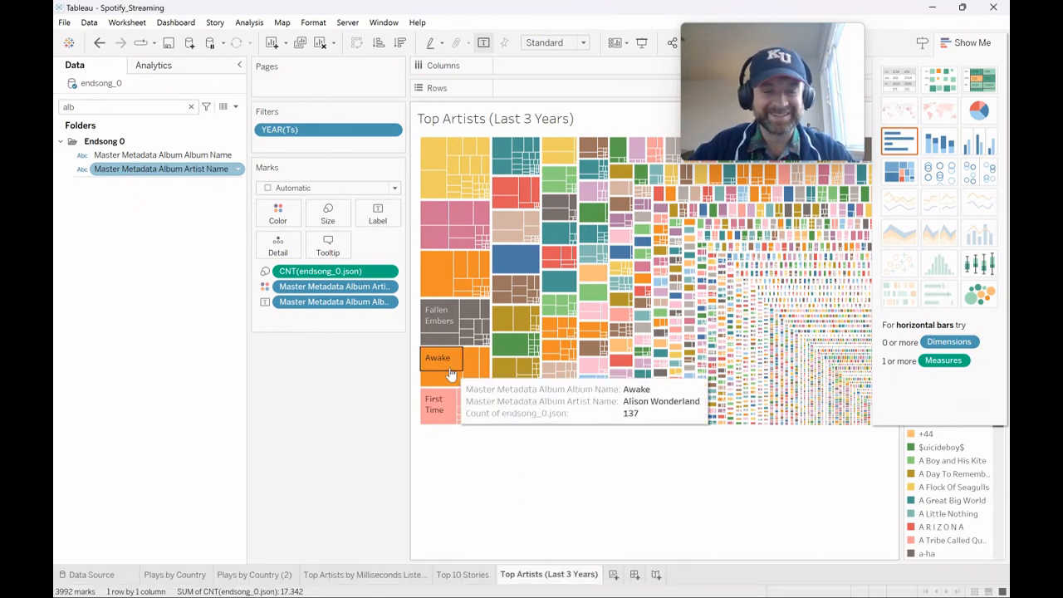
# Step: Undo coloring the treemap by Master Metadata Album Artist Name
pyautogui.hotkey('ctrl', 'z')
pyautogui.click(466, 575)
pyautogui.click(509, 575)
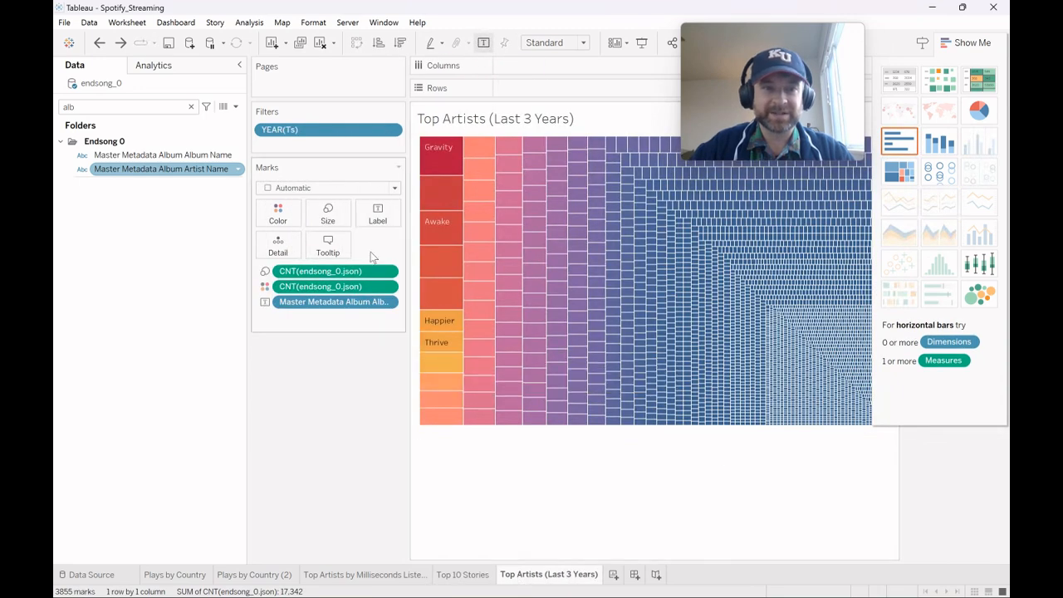
# Step: Narrow the data field list and widen the filters and marks area so the album name field reads in full
pyautogui.click(241, 217)
pyautogui.moveTo(246, 210); pyautogui.dragTo(176, 210)
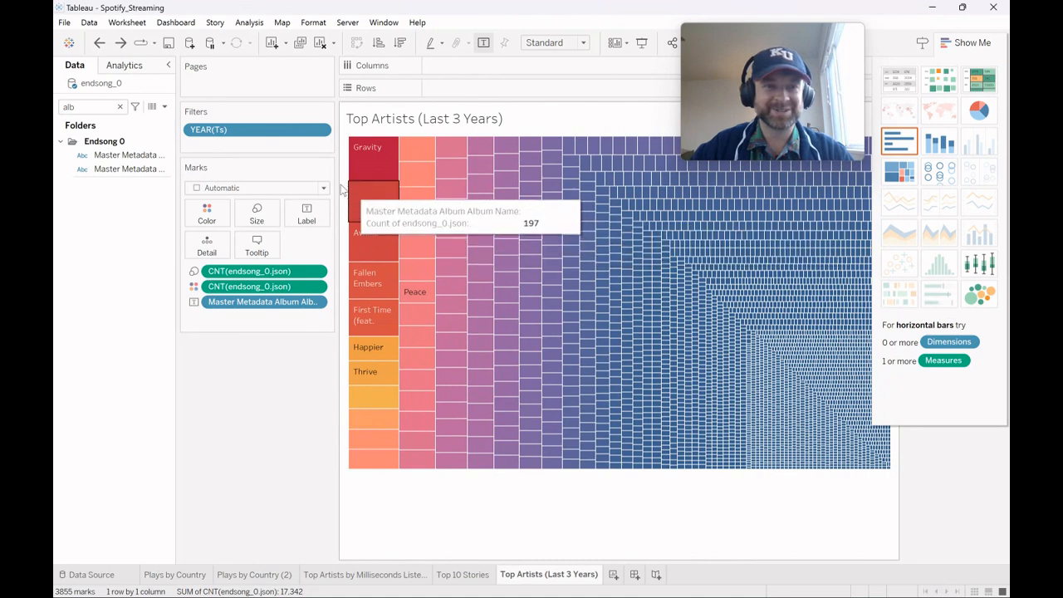
pyautogui.moveTo(235, 301); pyautogui.dragTo(301, 225)
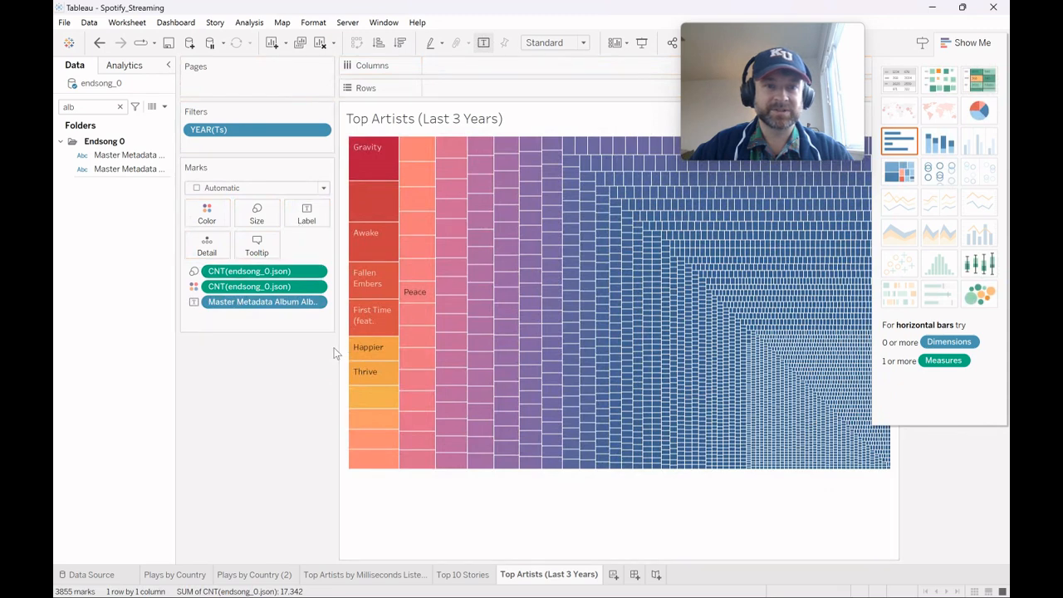
pyautogui.moveTo(336, 347); pyautogui.dragTo(379, 349)
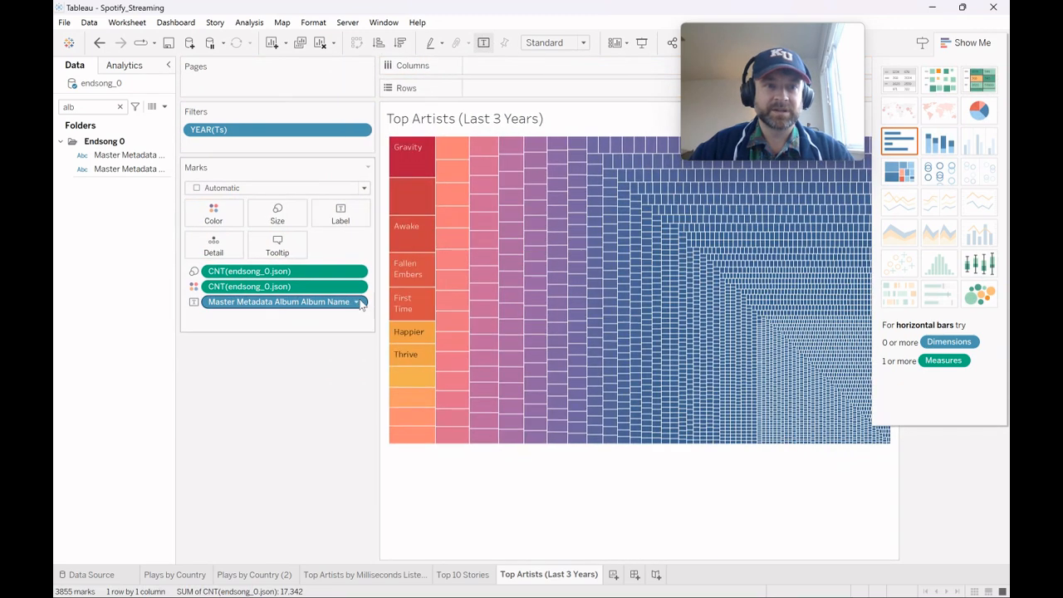
# Step: Filter the treemap by Master Metadata Album Album Name to the top 10 by sum of Ms Played
pyautogui.moveTo(322, 254); pyautogui.dragTo(283, 148)
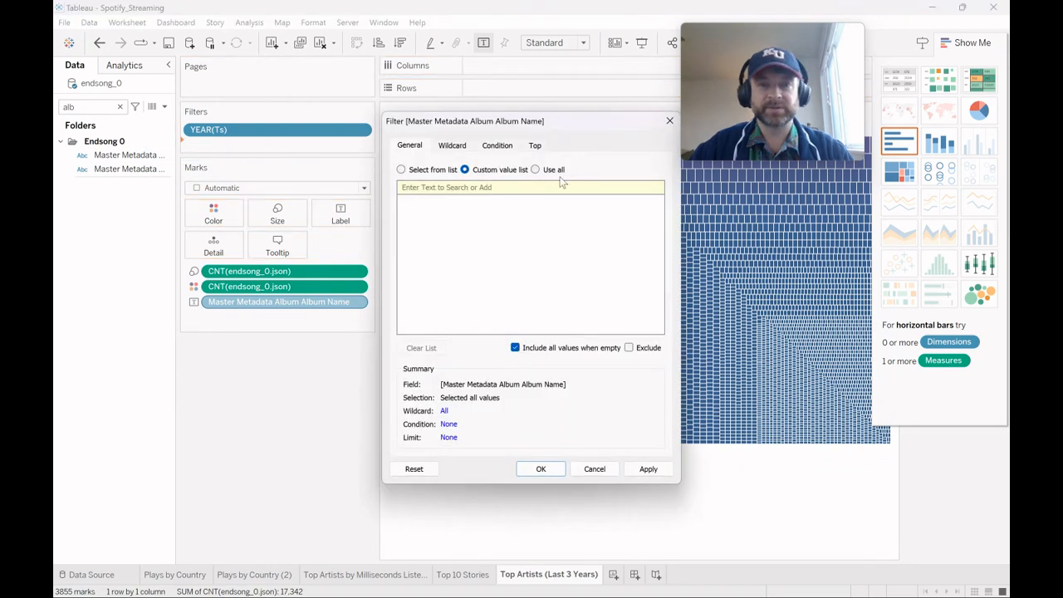
pyautogui.click(536, 146)
pyautogui.click(423, 182)
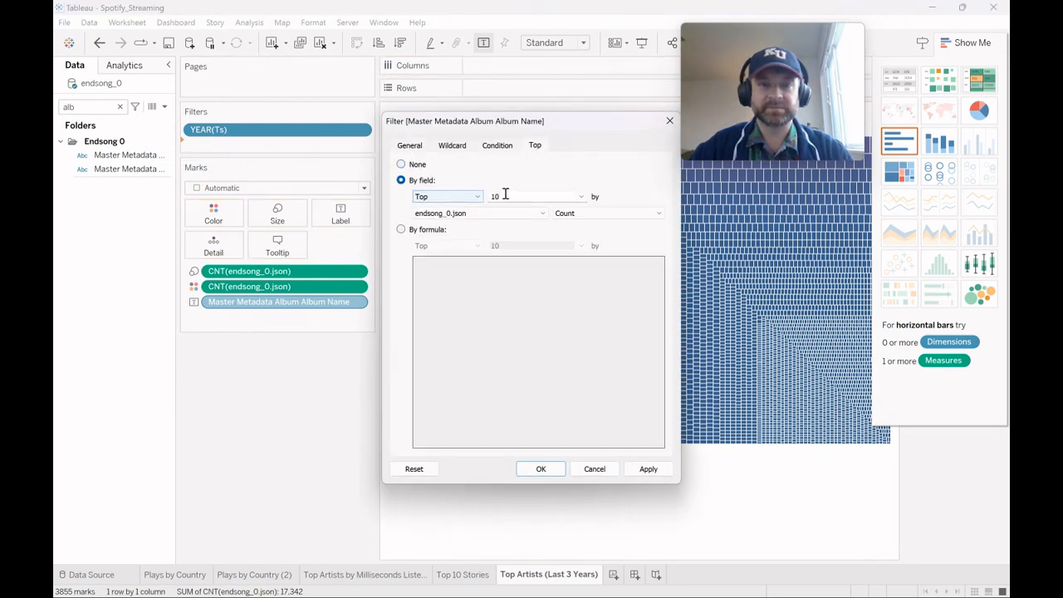
pyautogui.click(540, 214)
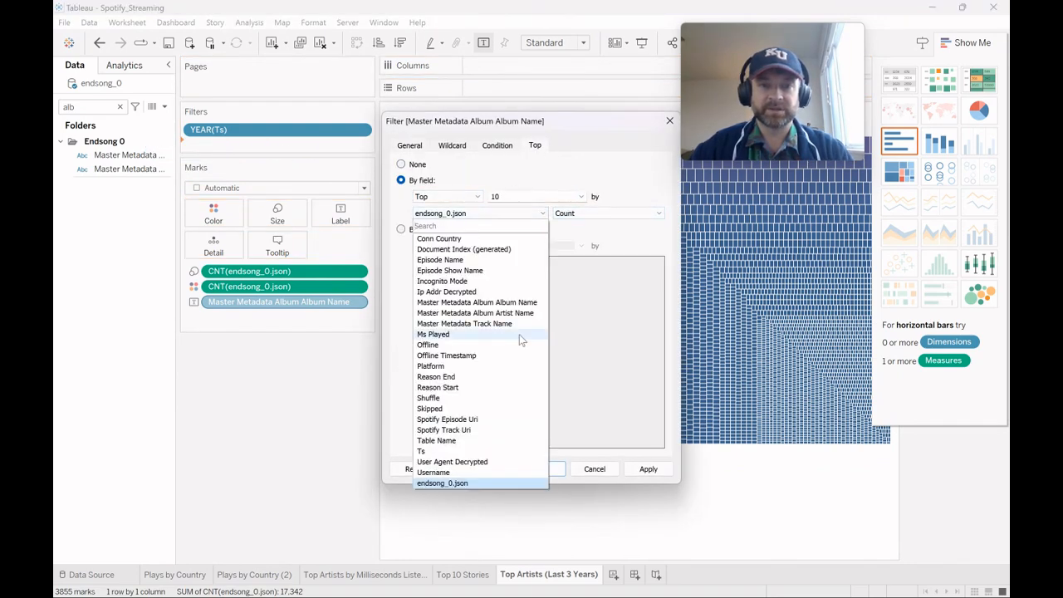
pyautogui.click(448, 334)
pyautogui.click(648, 469)
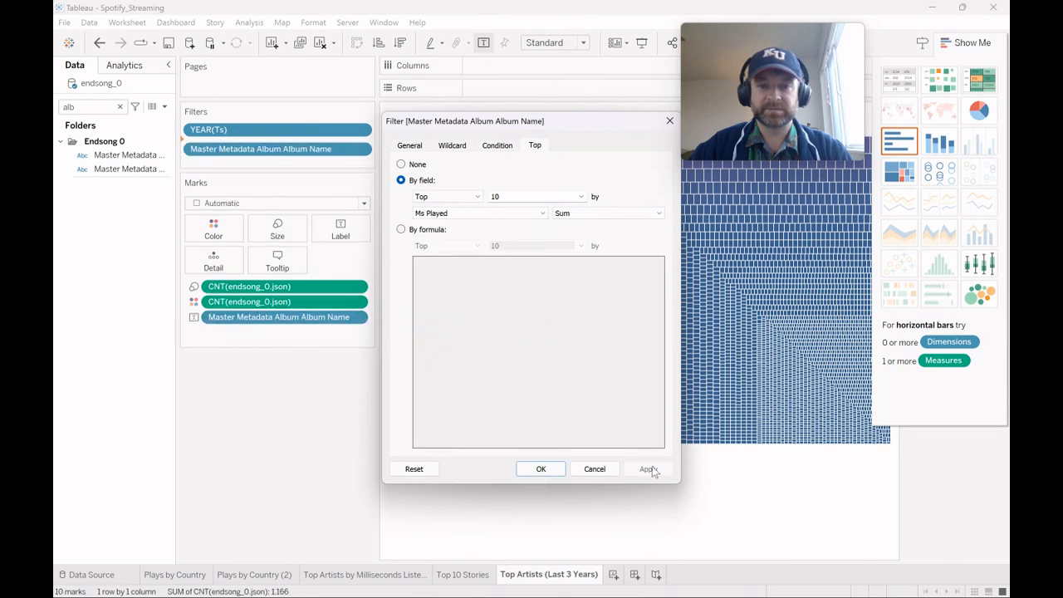
pyautogui.click(536, 468)
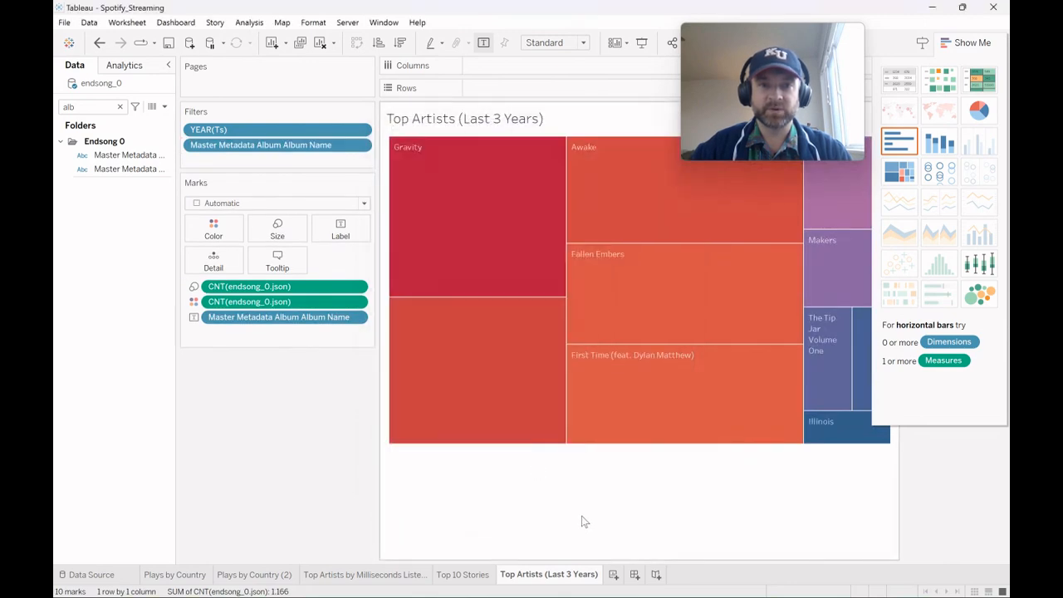
# Step: Fit the treemap to Entire View, making room for it by hiding the chart suggestions and narrowing the filters and marks area
pyautogui.click(964, 46)
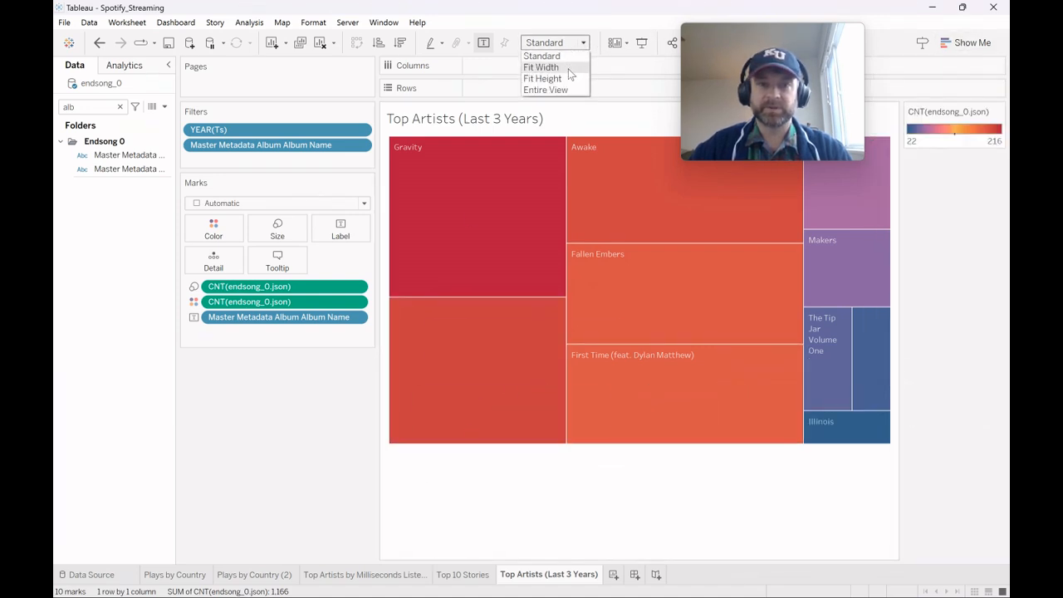
pyautogui.click(546, 90)
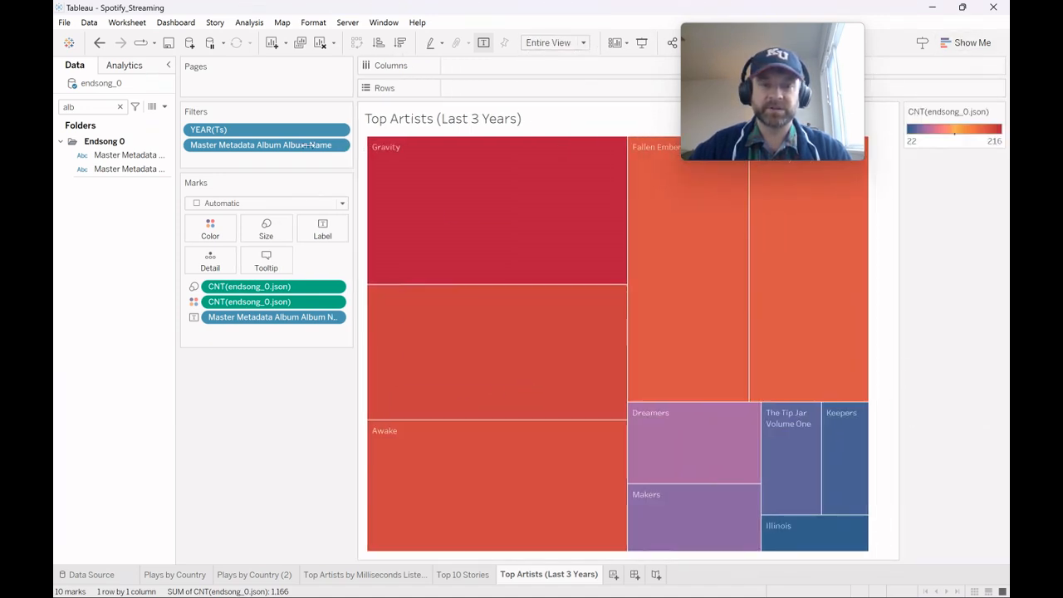
pyautogui.moveTo(317, 144); pyautogui.dragTo(251, 146)
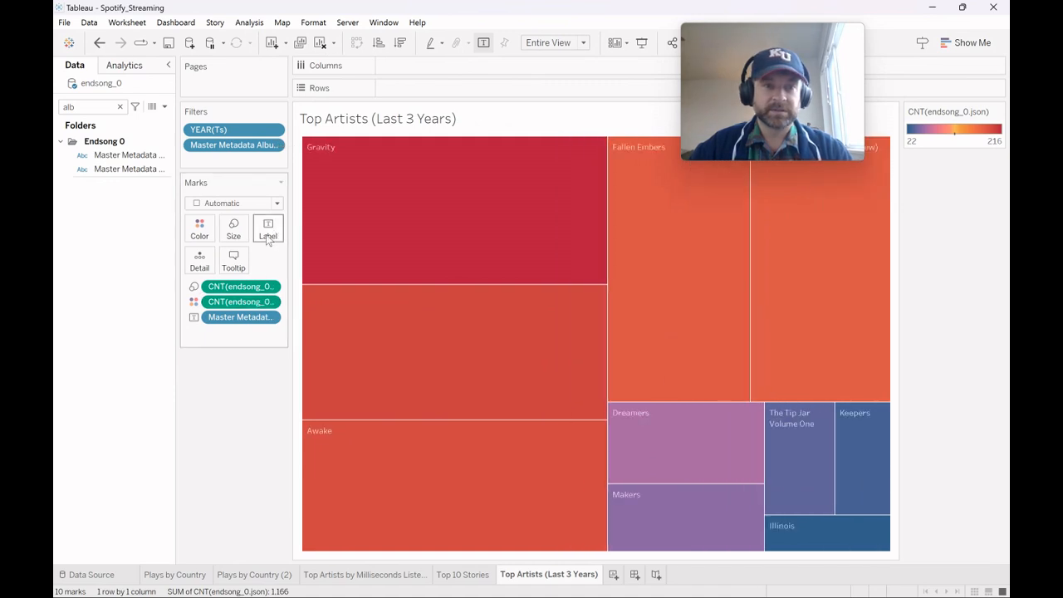
pyautogui.click(268, 234)
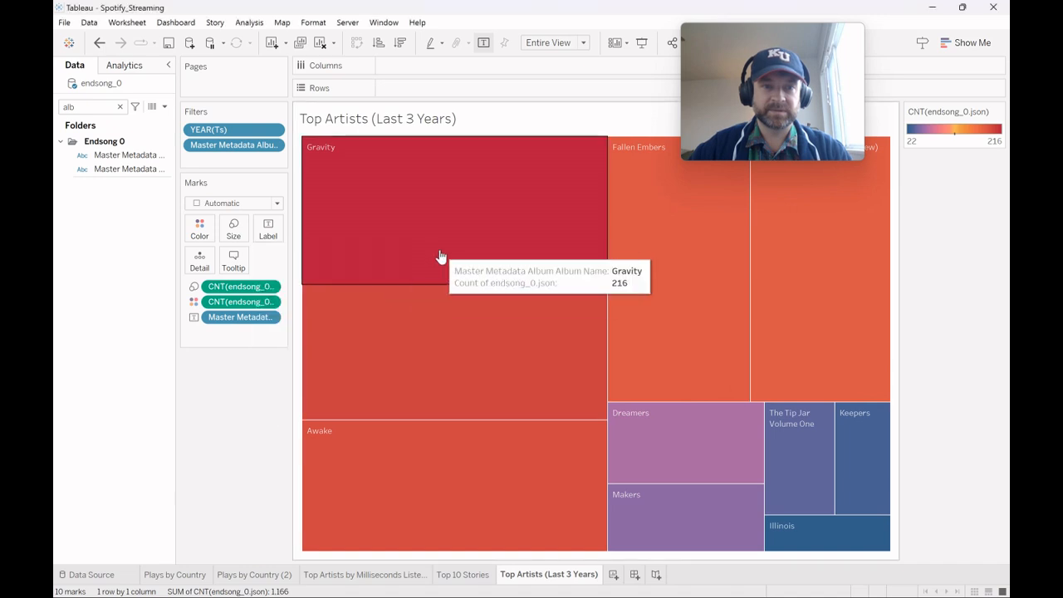
# Step: Exclude the album tile without a name, between Gravity and Awake, from the treemap
pyautogui.rightClick(456, 327)
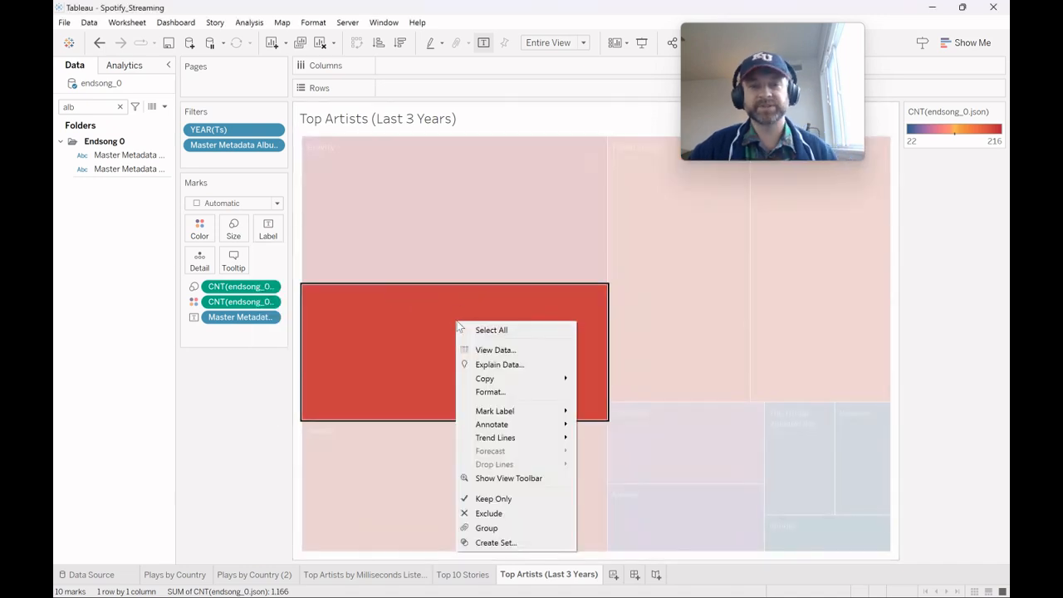
pyautogui.click(521, 510)
pyautogui.moveTo(823, 140)
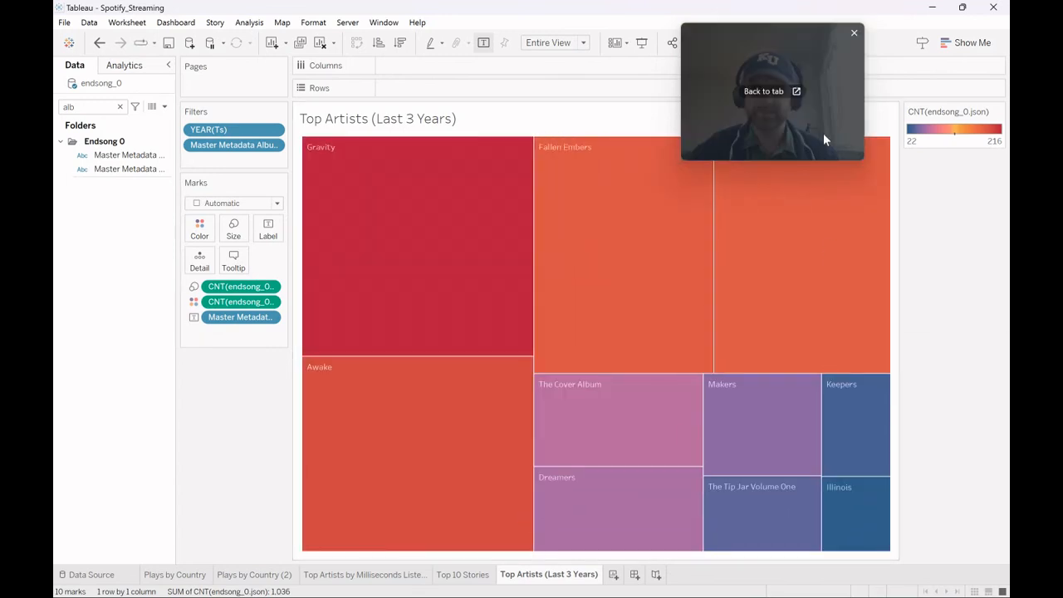
pyautogui.moveTo(758, 69); pyautogui.dragTo(863, 248)
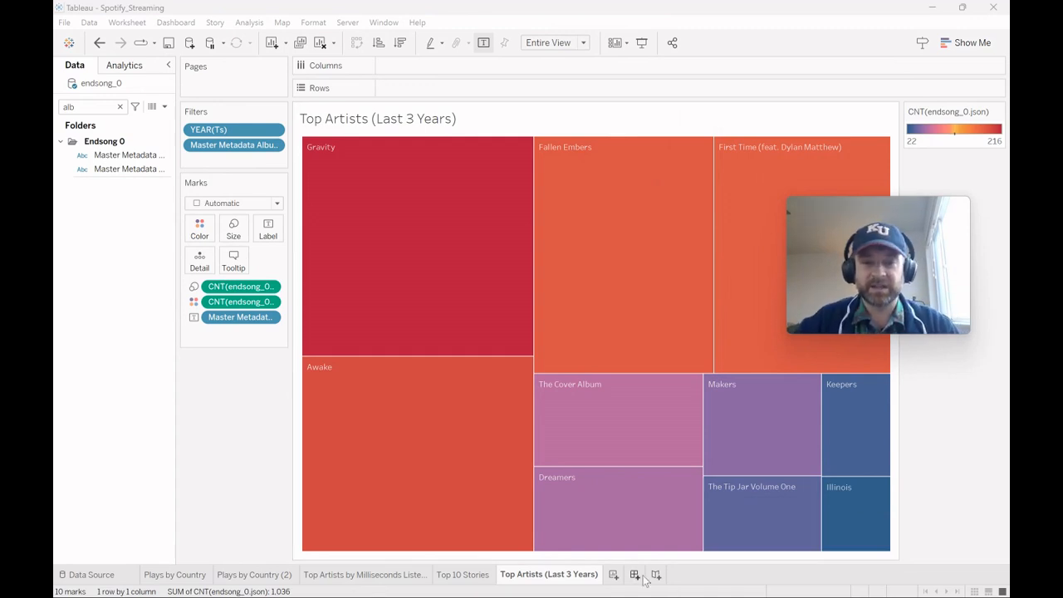
# Step: Create a new worksheet, search the data fields for "plat" and list Platform as its rows
pyautogui.click(614, 575)
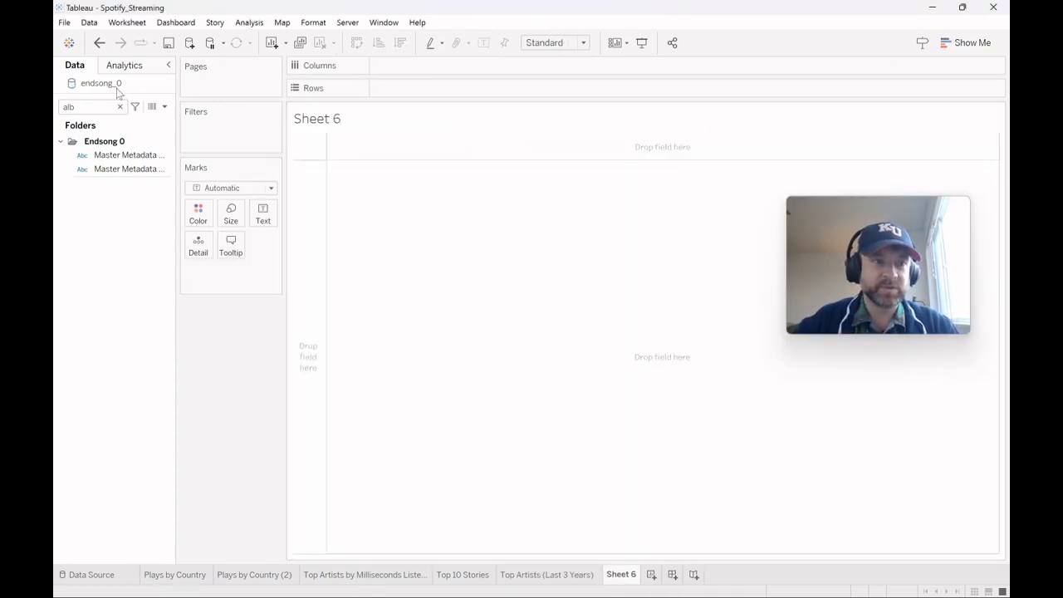
pyautogui.click(121, 107)
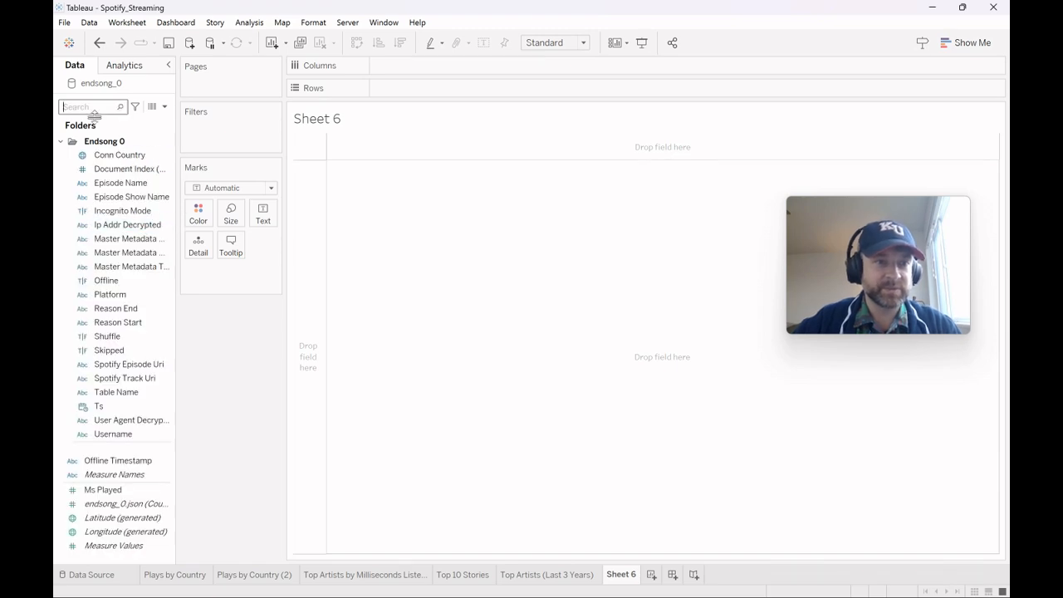
pyautogui.click(92, 109)
pyautogui.write('plat')
pyautogui.moveTo(106, 154); pyautogui.dragTo(296, 210)
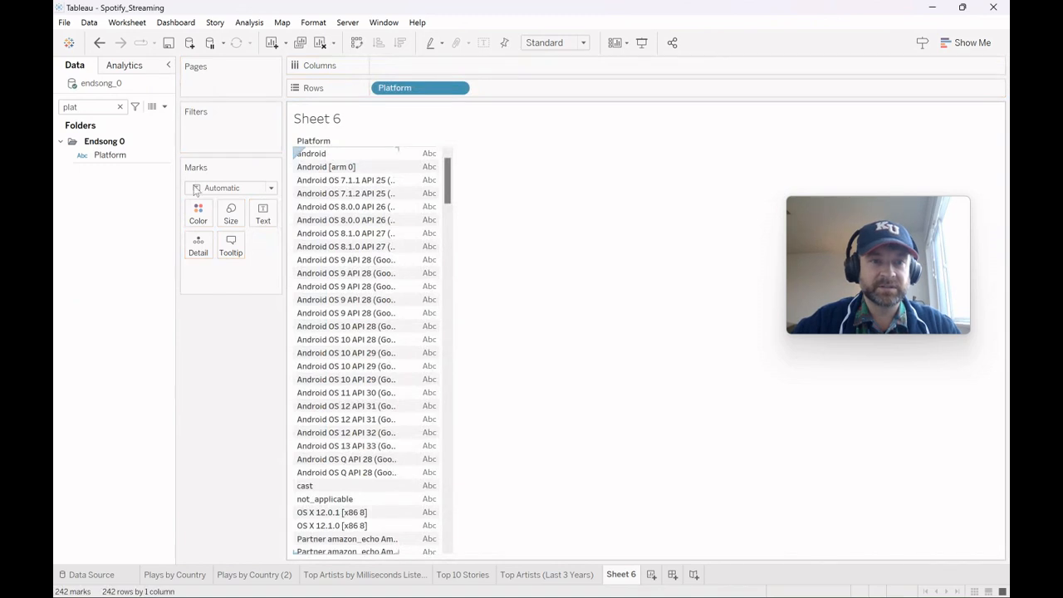
# Step: Search the data fields for "co" and show the count of endsong_0.json as text for each platform
pyautogui.click(120, 107)
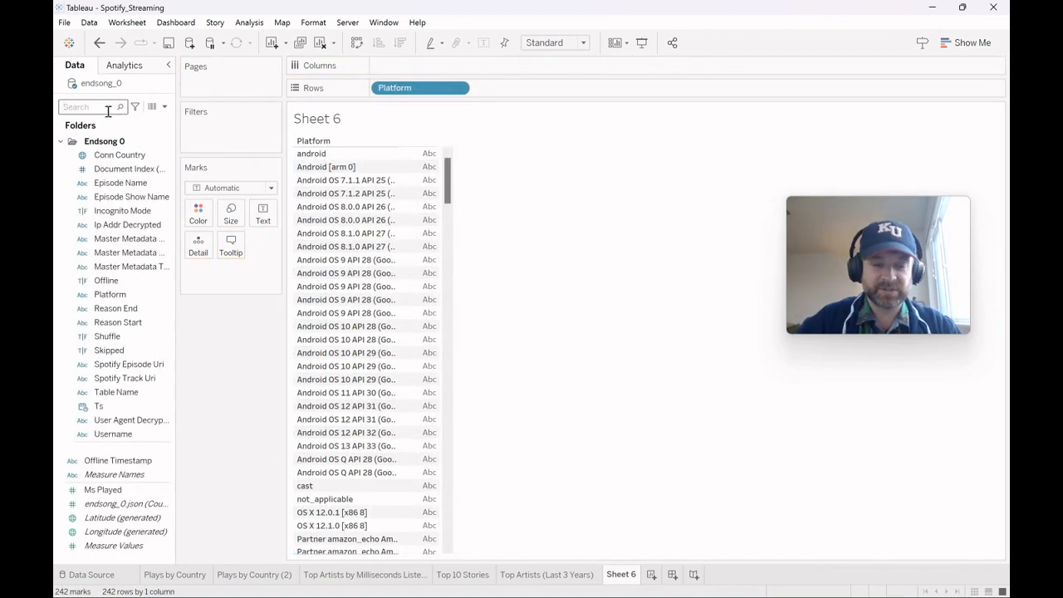
pyautogui.write('ms')
pyautogui.press('BackSpace')
pyautogui.press('BackSpace')
pyautogui.write('co')
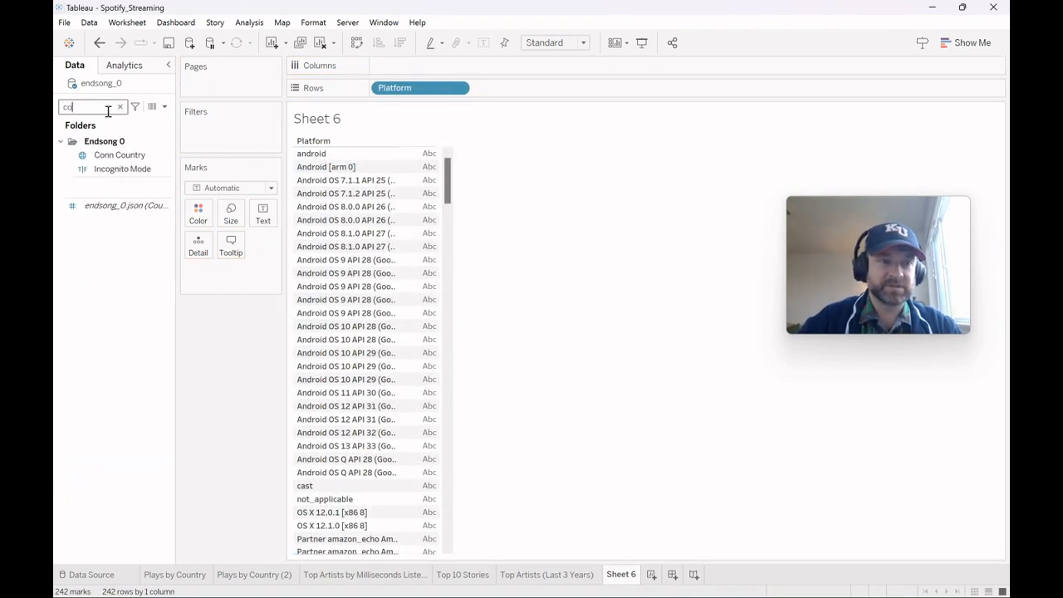
pyautogui.moveTo(124, 212); pyautogui.dragTo(431, 265)
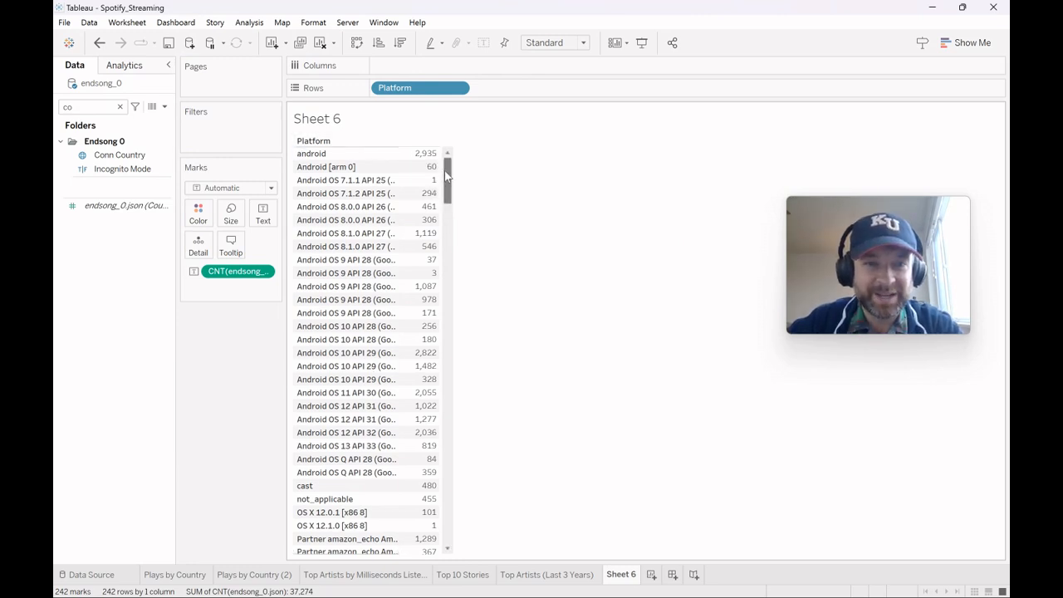
# Step: Look through the platform list and group all rows from android to Android OS Q API 28 (Google, Pixel 3)
pyautogui.moveTo(445, 166); pyautogui.dragTo(455, 230)
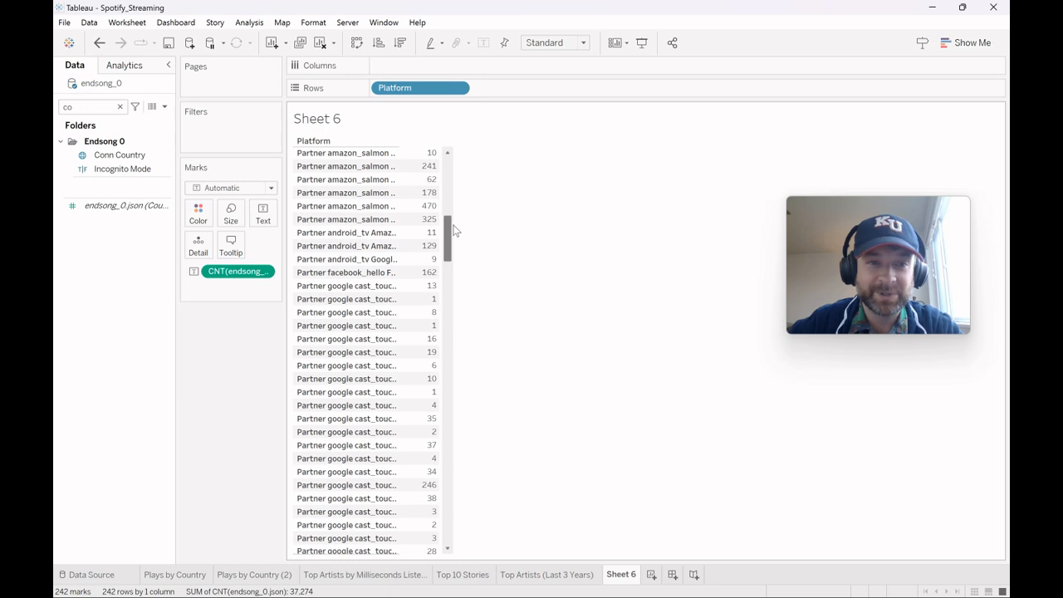
pyautogui.moveTo(455, 231); pyautogui.dragTo(490, 511)
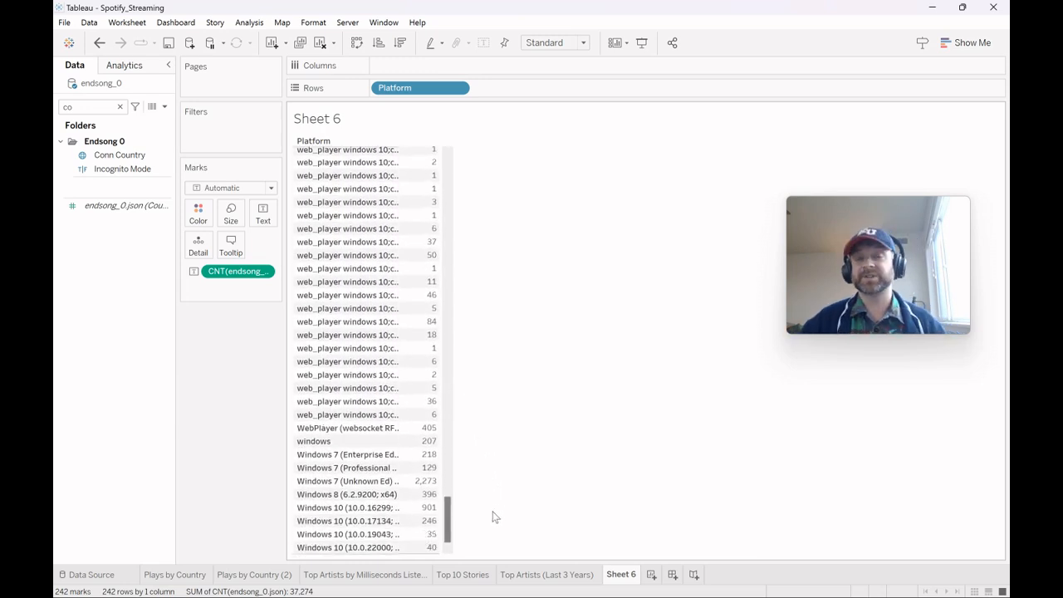
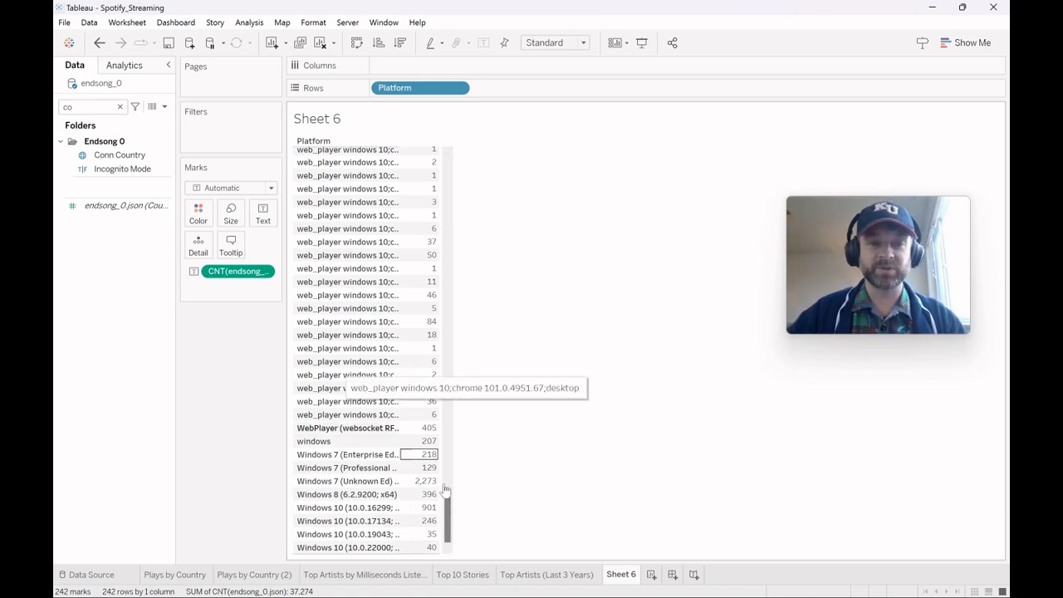
pyautogui.moveTo(447, 519); pyautogui.dragTo(431, 156)
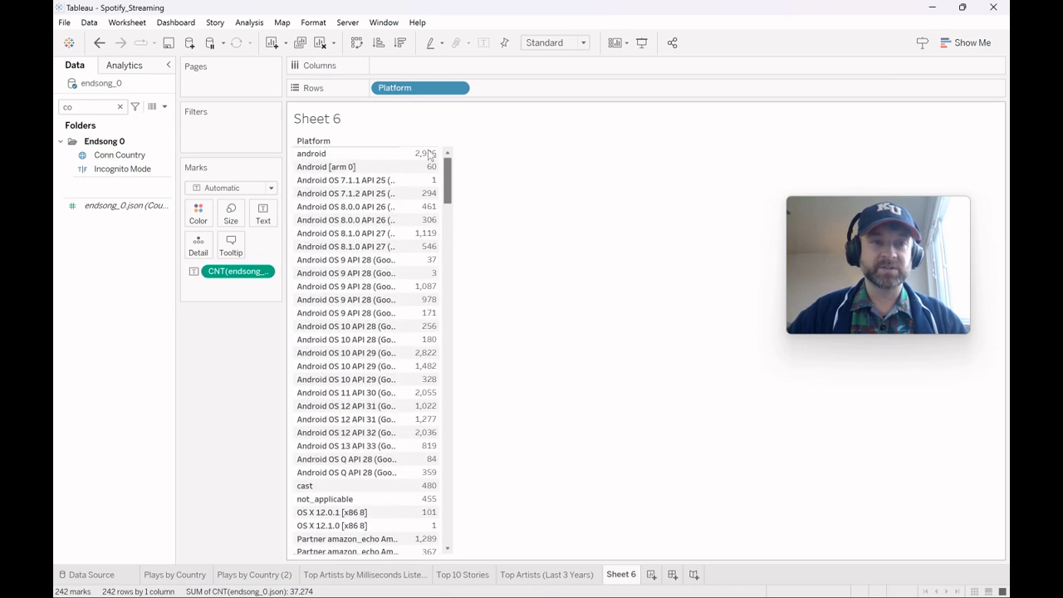
pyautogui.click(326, 156)
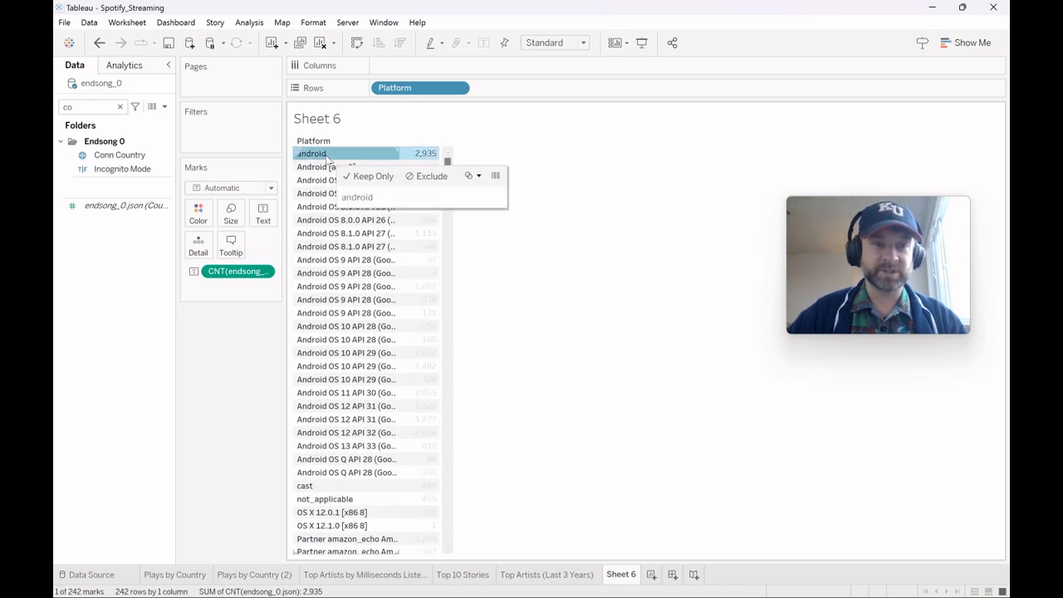
pyautogui.keyDown('shift'); pyautogui.click(350, 473); pyautogui.keyUp('shift')
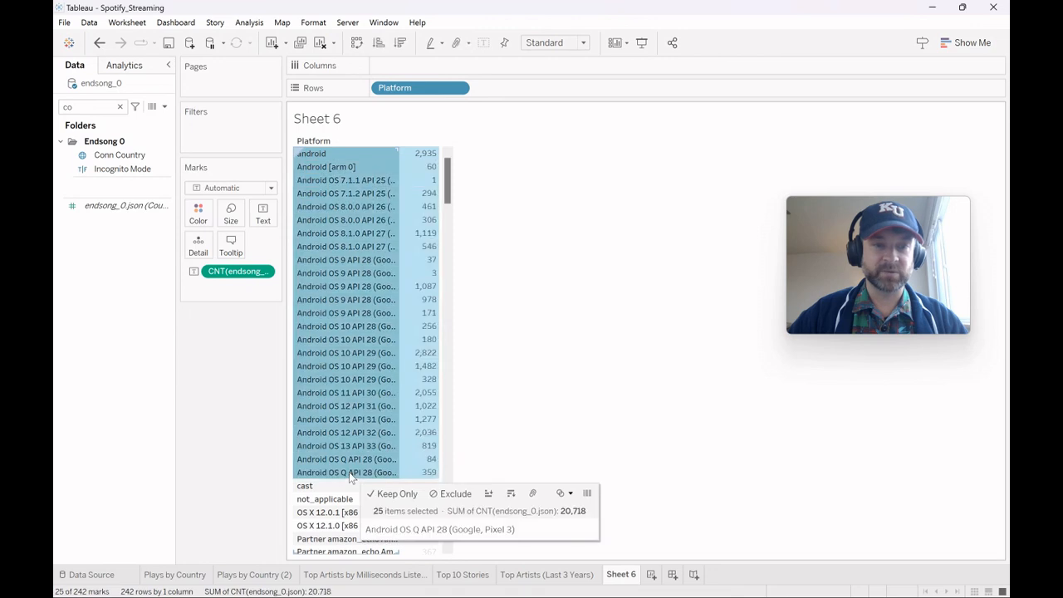
pyautogui.click(533, 495)
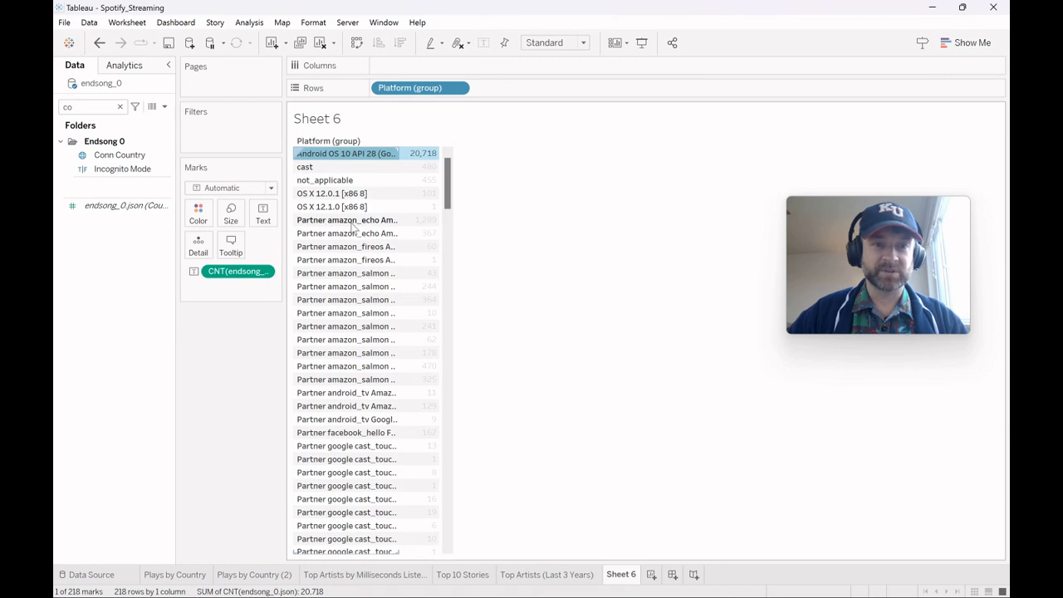
# Step: Select the OS X 12.0.1 [x86 8] and OS X 12.1.0 [x86 8] platform rows together for grouping
pyautogui.click(336, 194)
pyautogui.keyDown('ctrl'); pyautogui.click(335, 207); pyautogui.keyUp('ctrl')
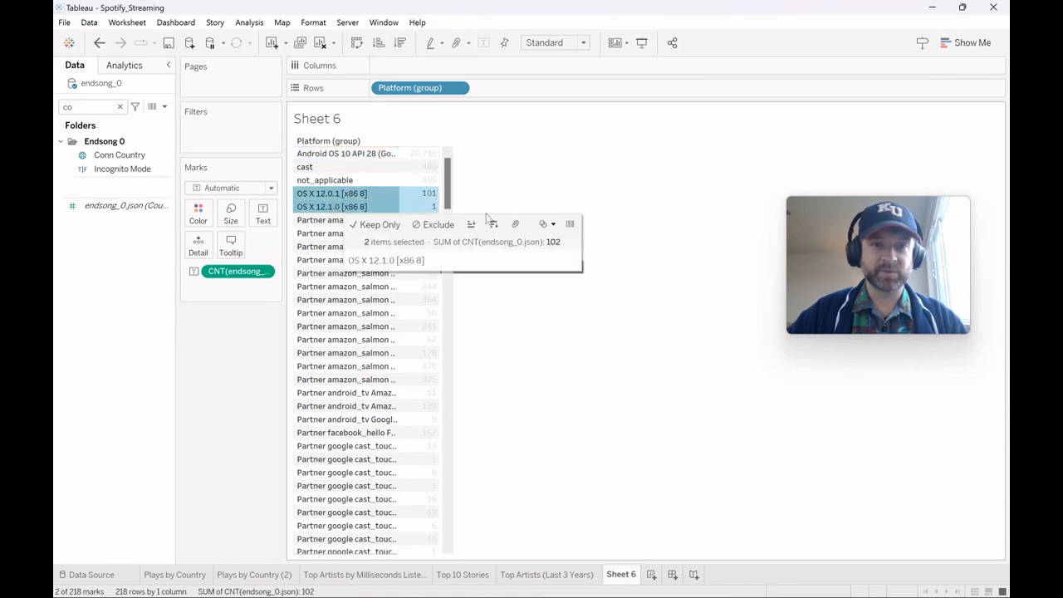
# Step: Group the two selected OS X rows, and combine that group with the Partner amazon echo, fireos and salmon rows below
pyautogui.click(516, 225)
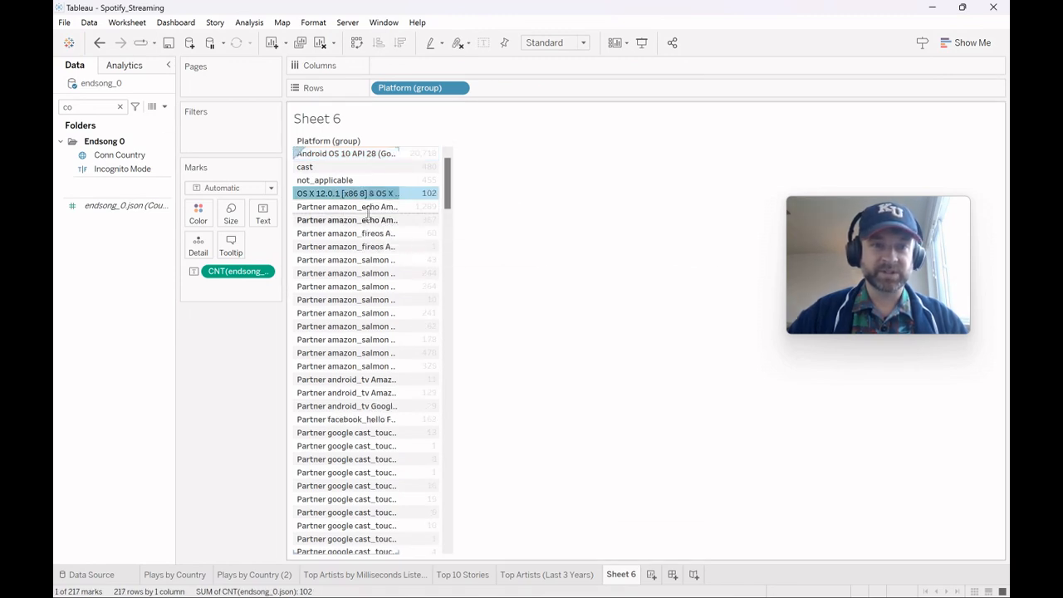
pyautogui.keyDown('shift'); pyautogui.click(366, 371); pyautogui.keyUp('shift')
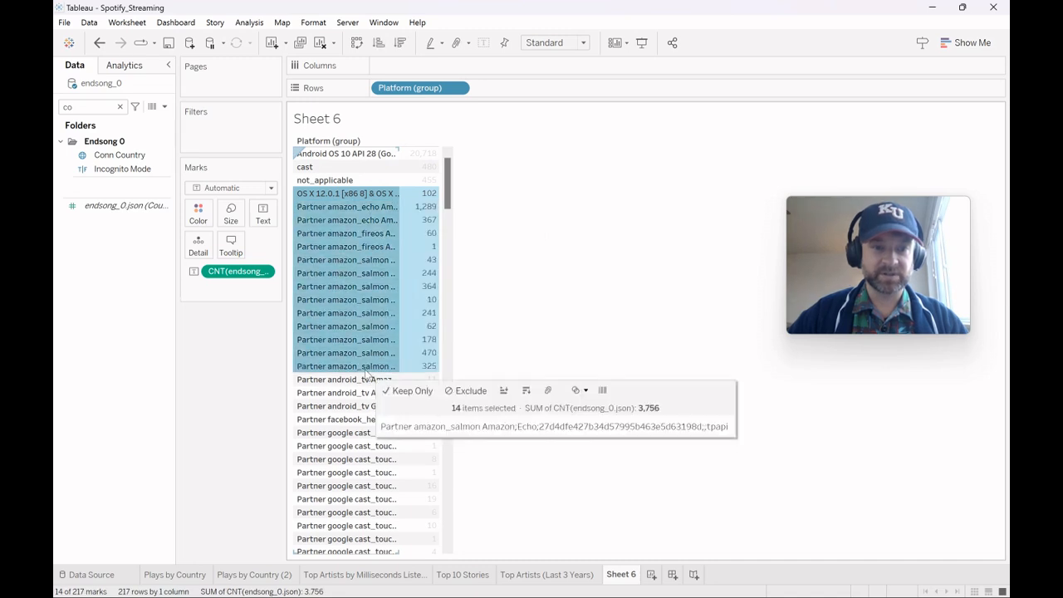
pyautogui.click(548, 390)
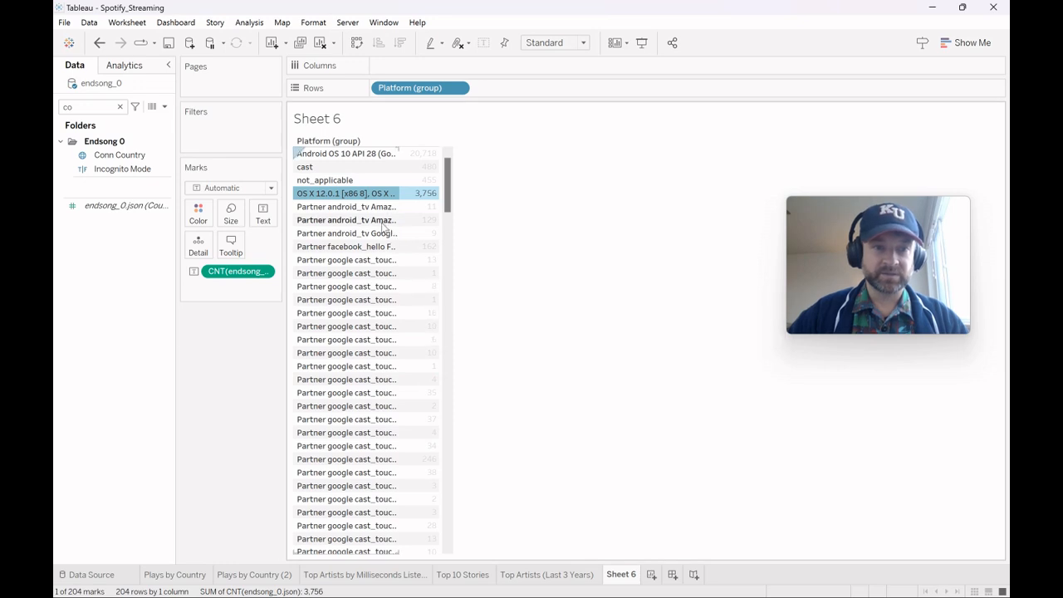
# Step: Group all the Partner google cast rows, from the first cast_touch entry through the last Google_Home entry
pyautogui.click(365, 260)
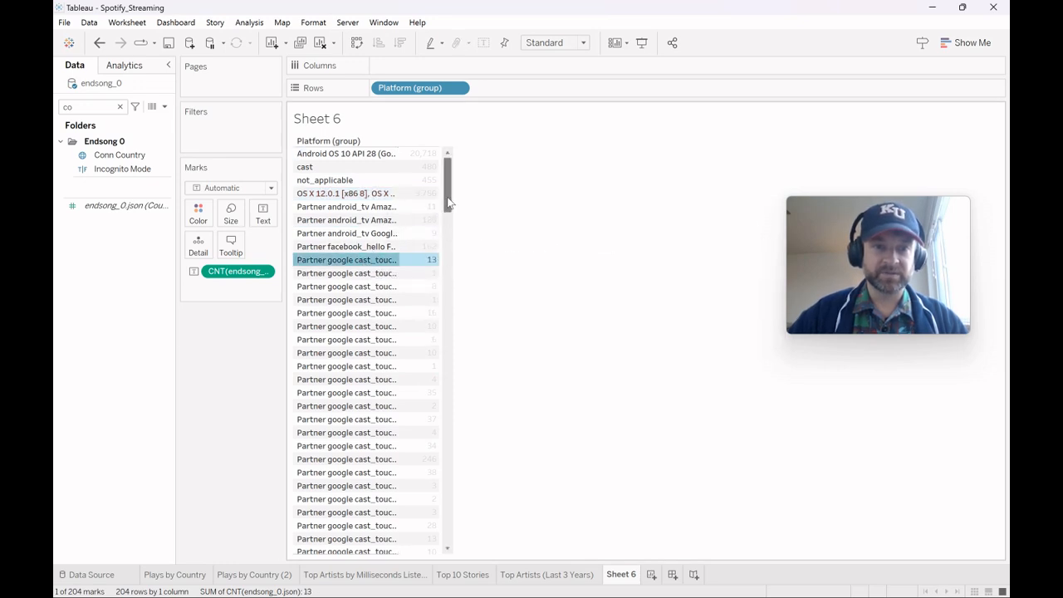
pyautogui.scroll(-4, 452, 216)
pyautogui.scroll(-10, 455, 230)
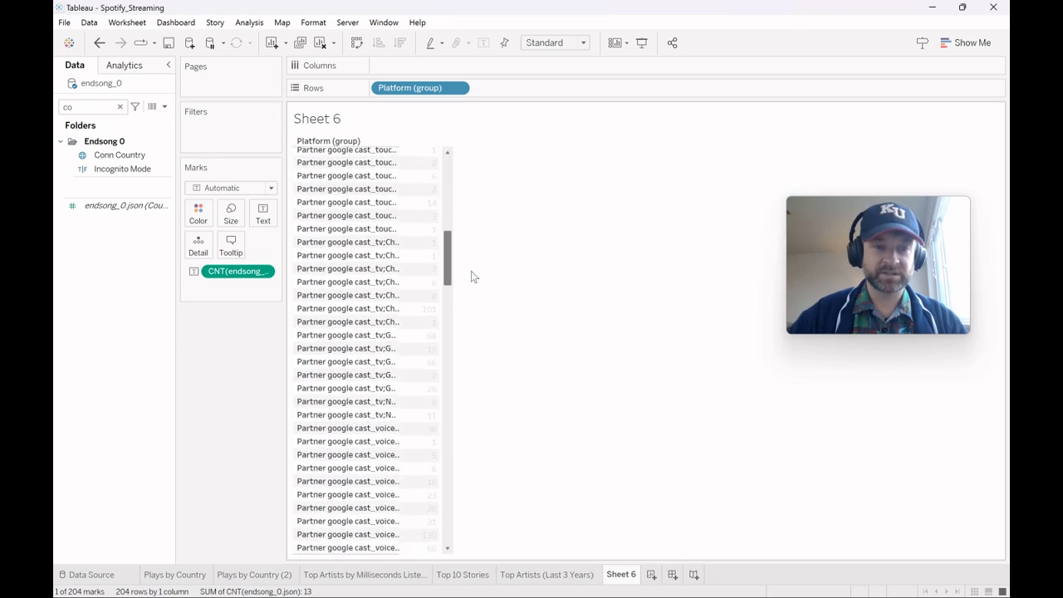
pyautogui.moveTo(479, 289); pyautogui.dragTo(490, 406)
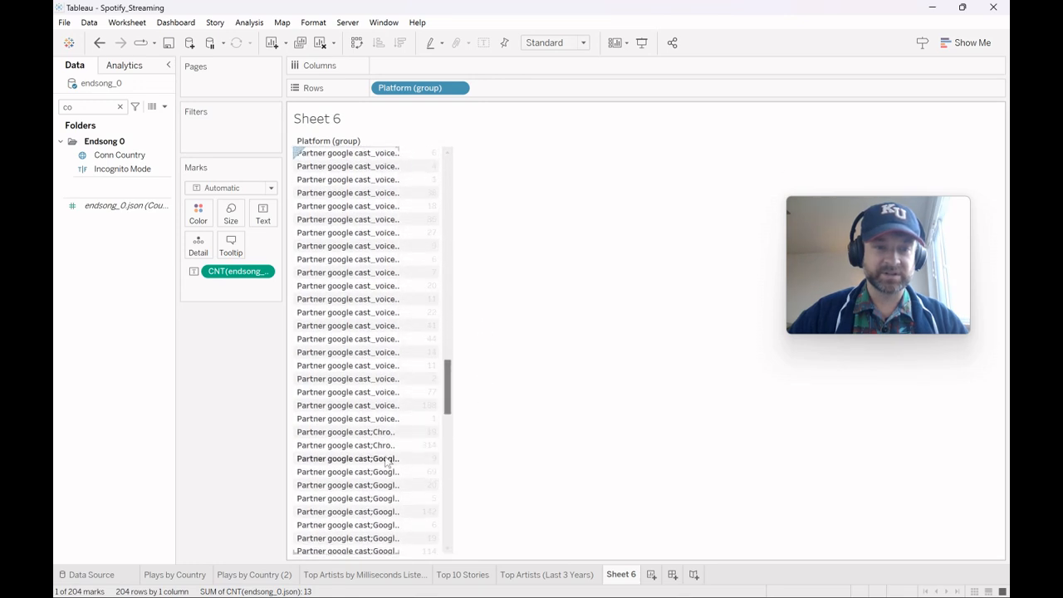
pyautogui.press('shift')
pyautogui.press('shift')
pyautogui.press('shift')
pyautogui.press('shift')
pyautogui.press('shift')
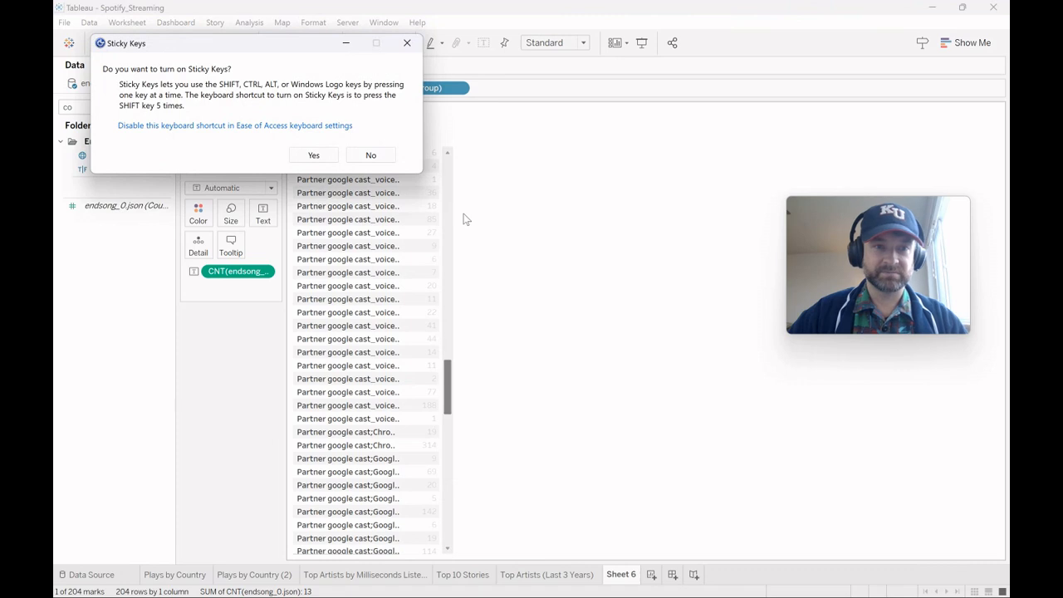
pyautogui.click(407, 42)
pyautogui.moveTo(449, 386); pyautogui.dragTo(481, 418)
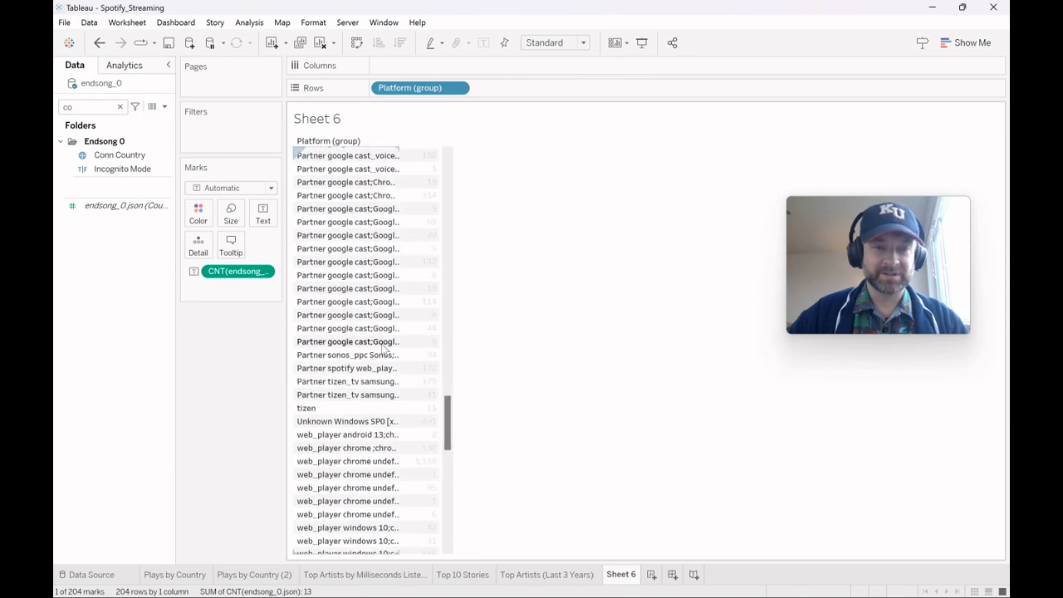
pyautogui.keyDown('shift'); pyautogui.click(373, 342); pyautogui.keyUp('shift')
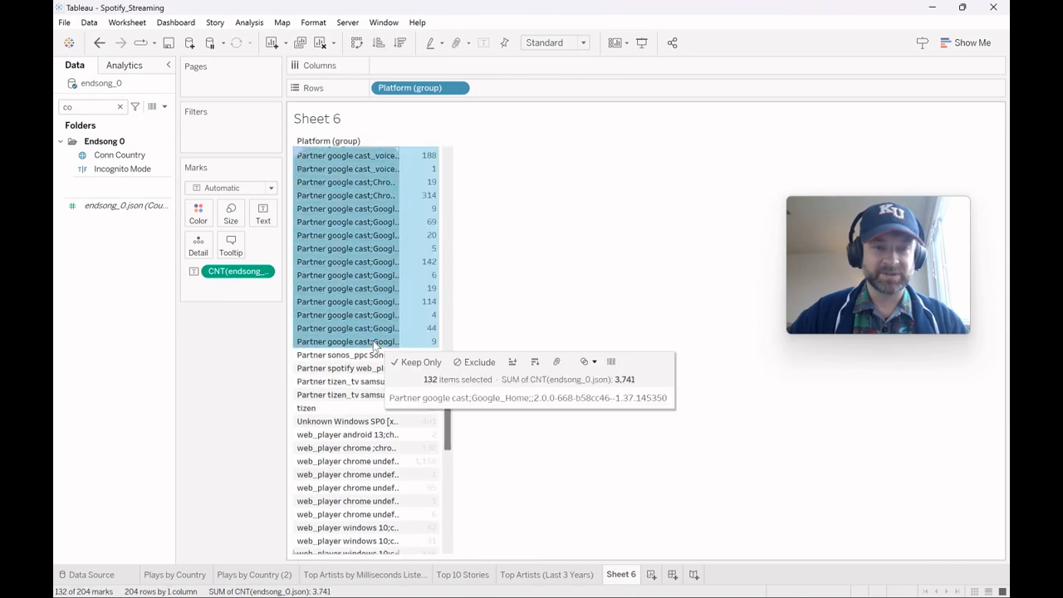
pyautogui.click(555, 365)
# Step: Group all the web_player rows, from the android 13 entry through the last windows 10 entry
pyautogui.moveTo(449, 404); pyautogui.dragTo(445, 226)
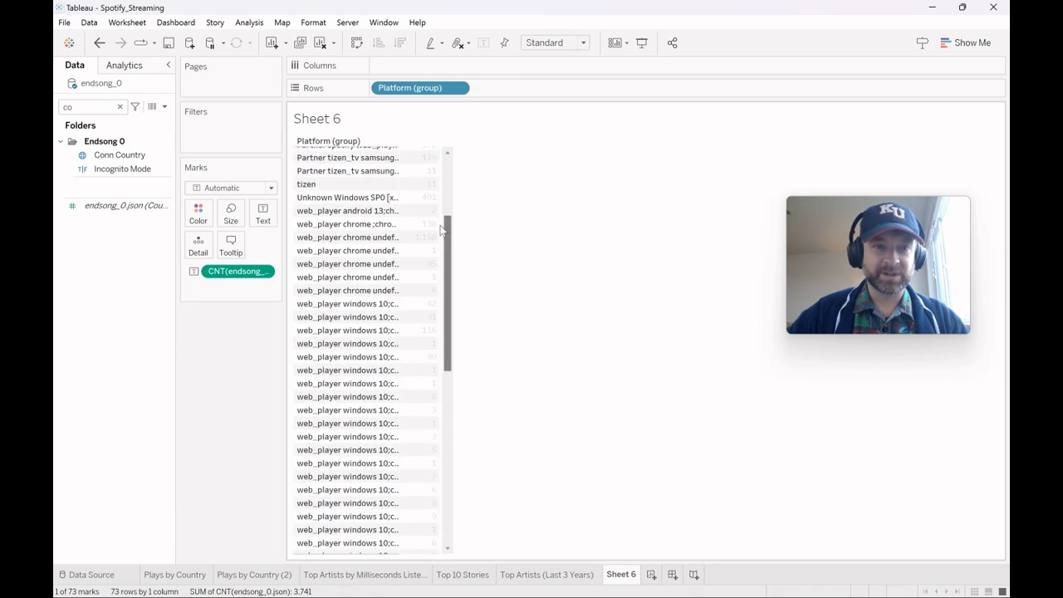
pyautogui.click(358, 215)
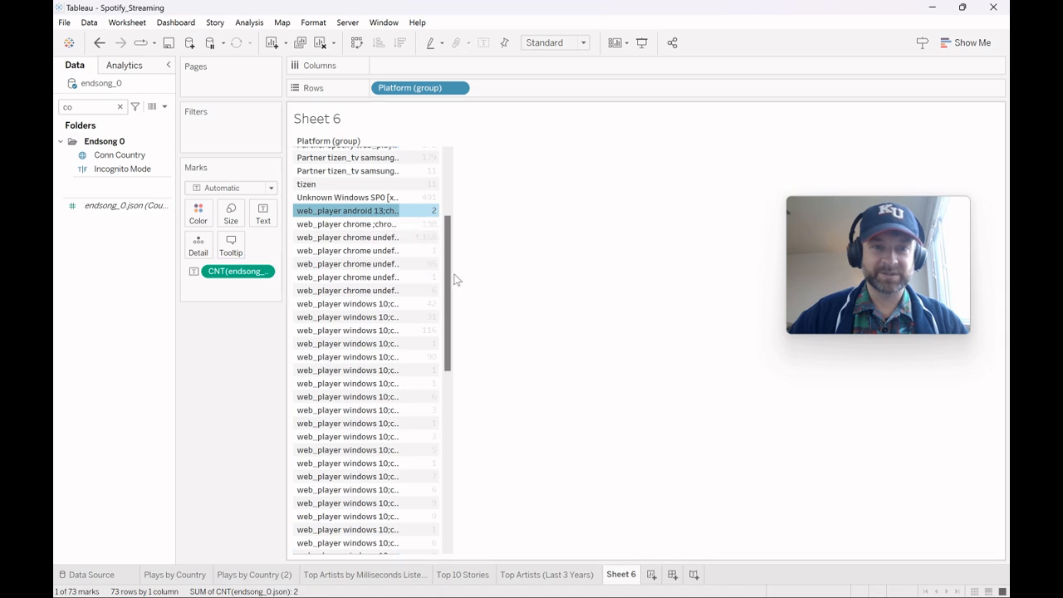
pyautogui.moveTo(447, 279); pyautogui.dragTo(482, 439)
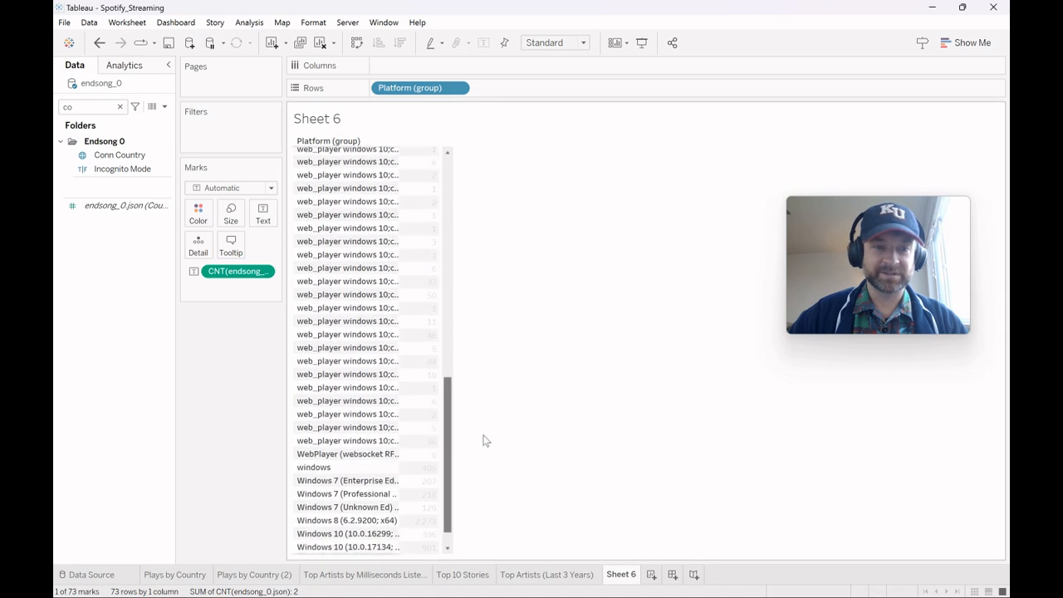
pyautogui.keyDown('shift'); pyautogui.click(383, 445); pyautogui.keyUp('shift')
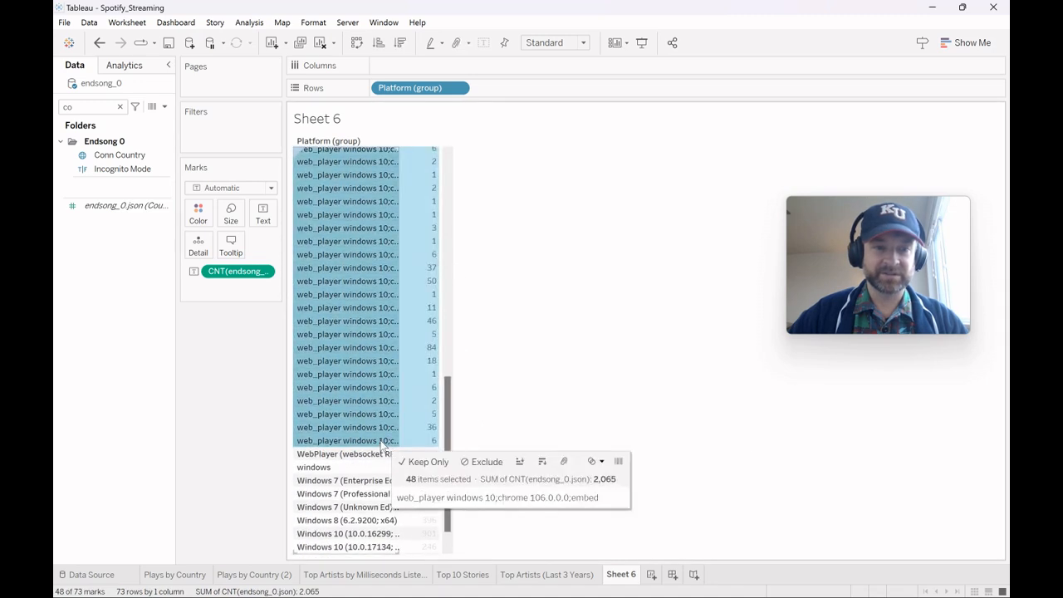
pyautogui.click(565, 463)
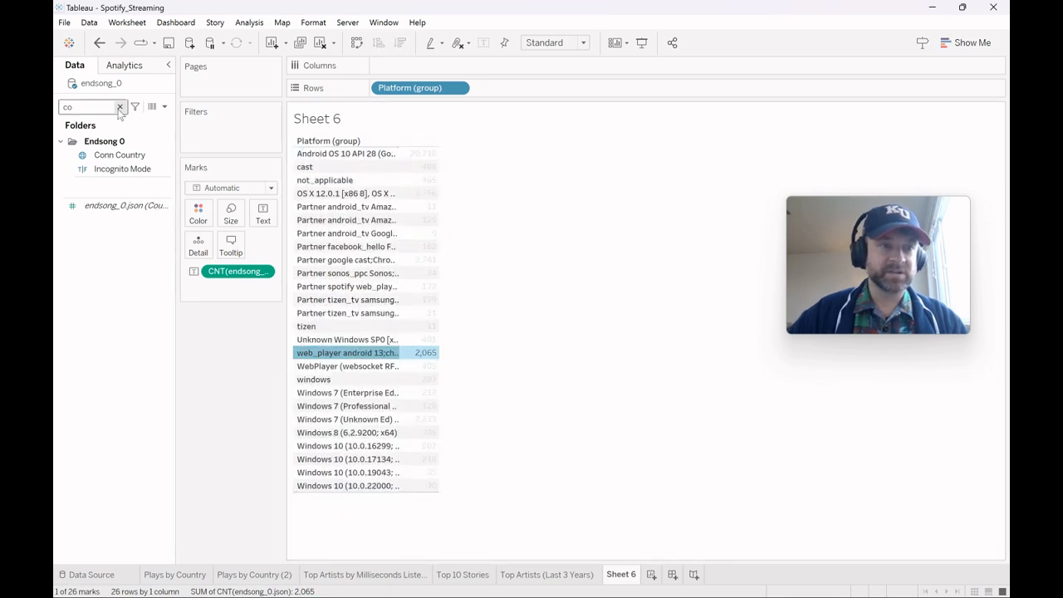
# Step: Clear the field search and open the Platform (group) field for group editing
pyautogui.click(120, 106)
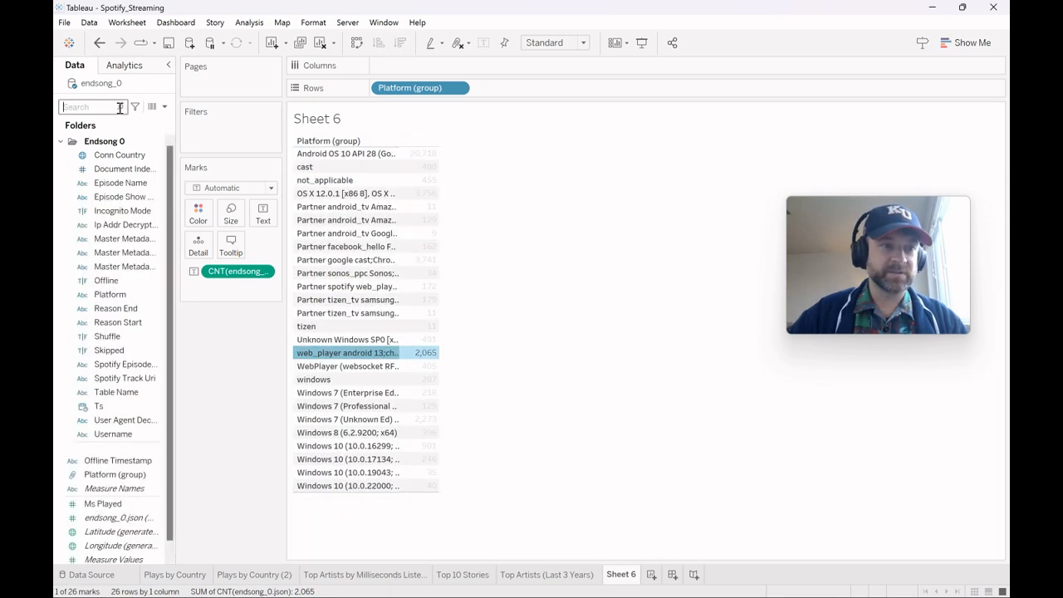
pyautogui.rightClick(122, 479)
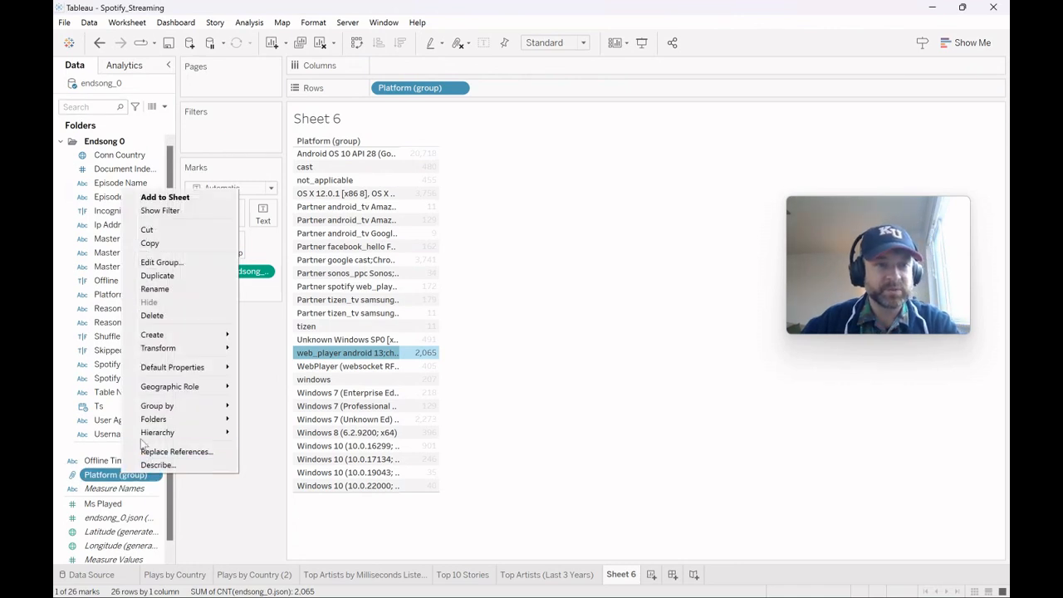
pyautogui.click(200, 263)
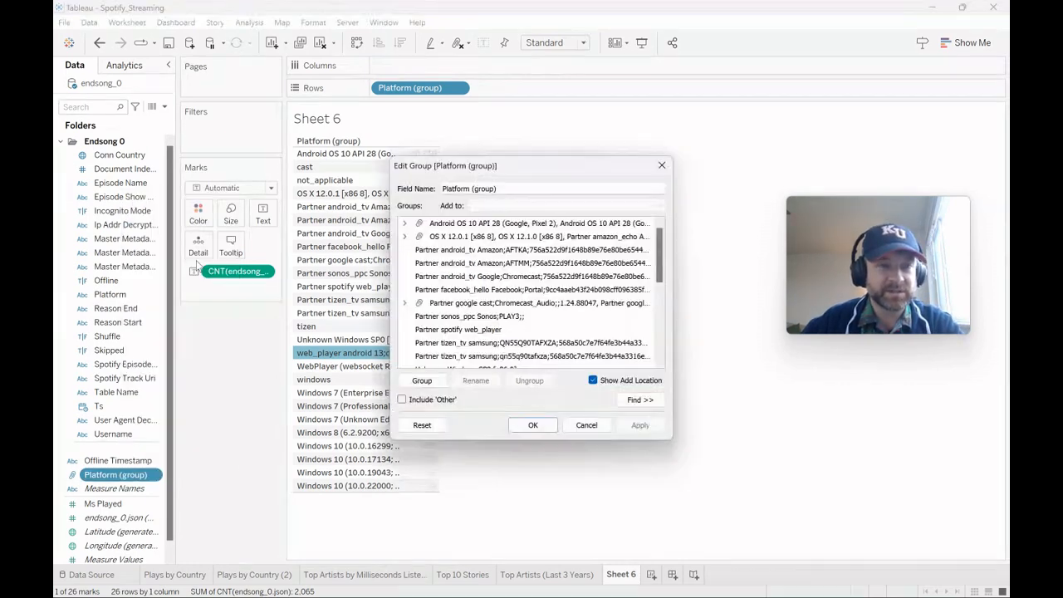
# Step: Check the members of the Android OS group and rename the group as Android
pyautogui.click(460, 225)
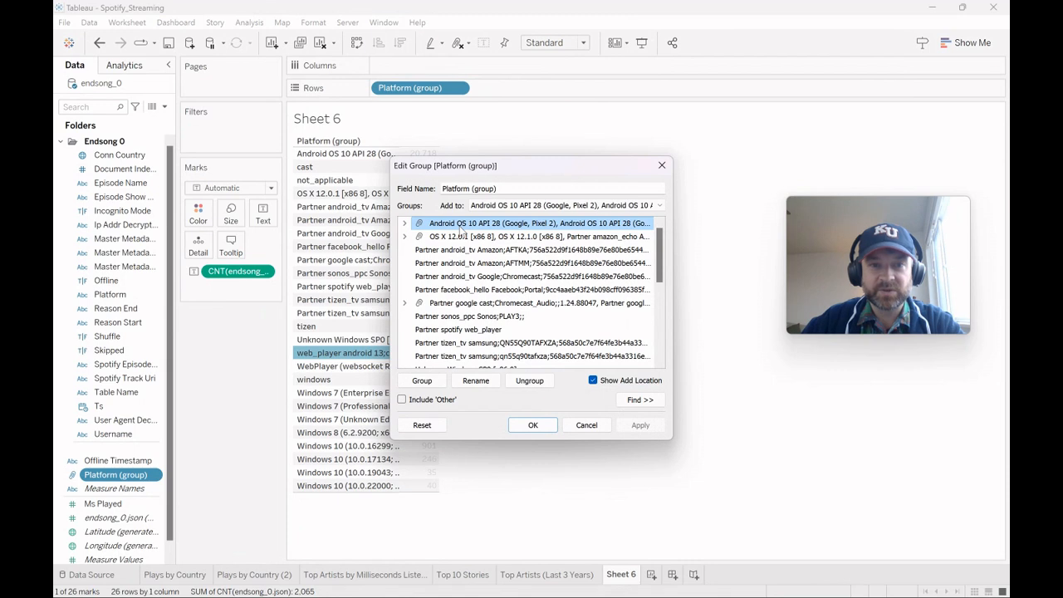
pyautogui.click(405, 223)
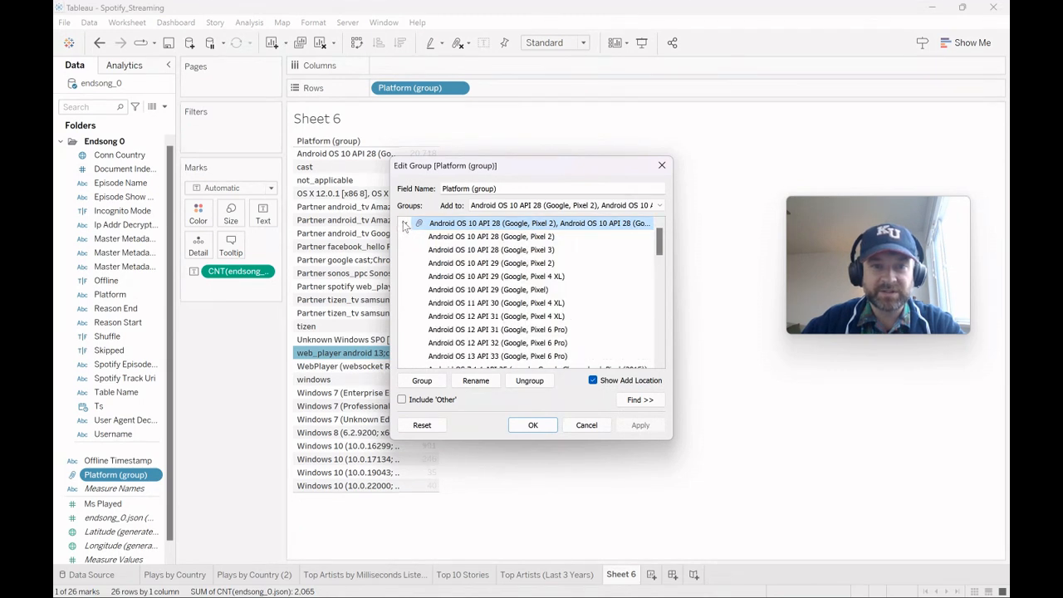
pyautogui.click(404, 224)
pyautogui.click(405, 224)
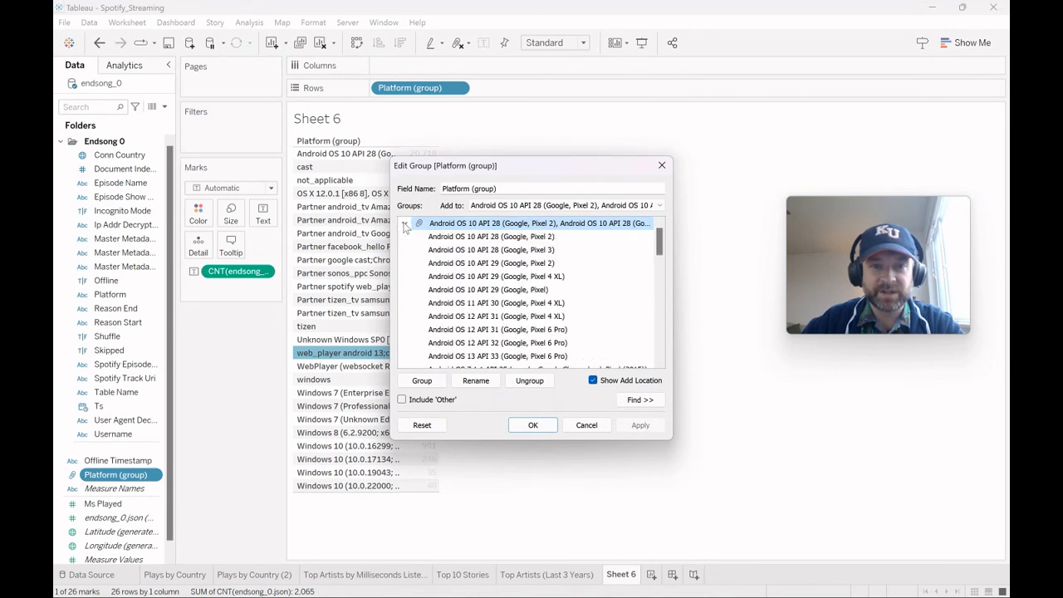
pyautogui.click(405, 224)
pyautogui.rightClick(456, 229)
pyautogui.click(477, 248)
pyautogui.write('Android')
pyautogui.press('Return')
# Step: Rename the group containing the OS X and Partner amazon entries as OS X
pyautogui.click(468, 239)
pyautogui.rightClick(467, 240)
pyautogui.click(488, 254)
pyautogui.write('OS X')
pyautogui.press('Return')
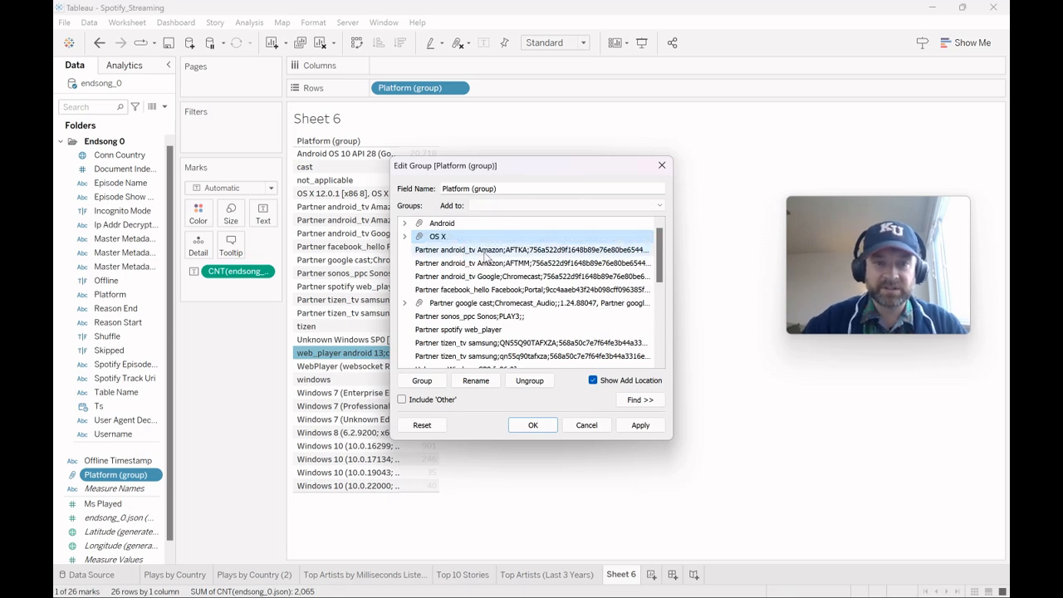
# Step: Rename the Partner google cast group as Google Cast
pyautogui.click(469, 303)
pyautogui.rightClick(471, 304)
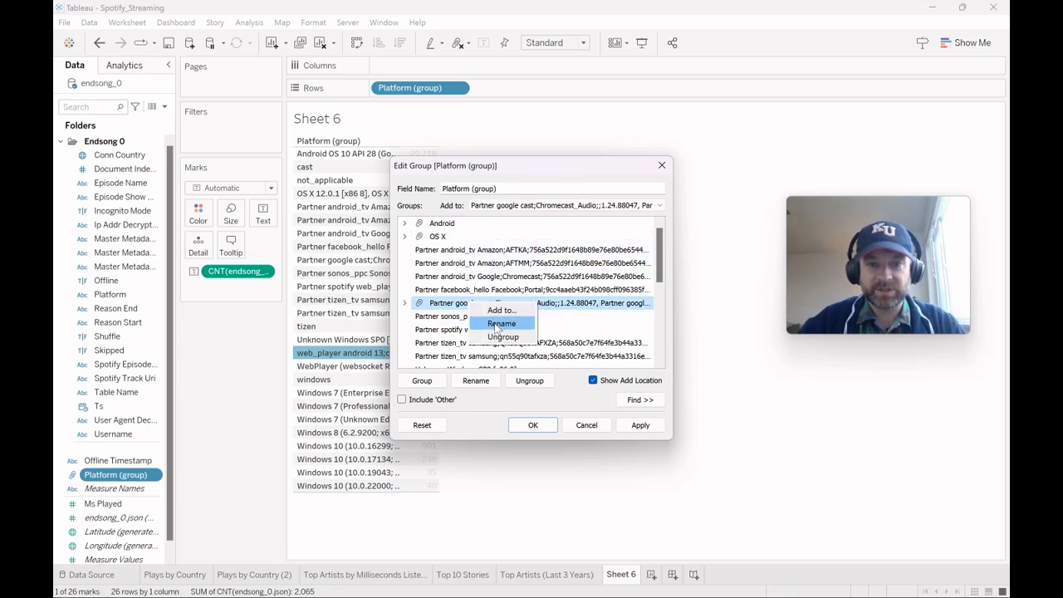
pyautogui.click(501, 324)
pyautogui.write('Google Cast')
pyautogui.press('Return')
pyautogui.click(404, 303)
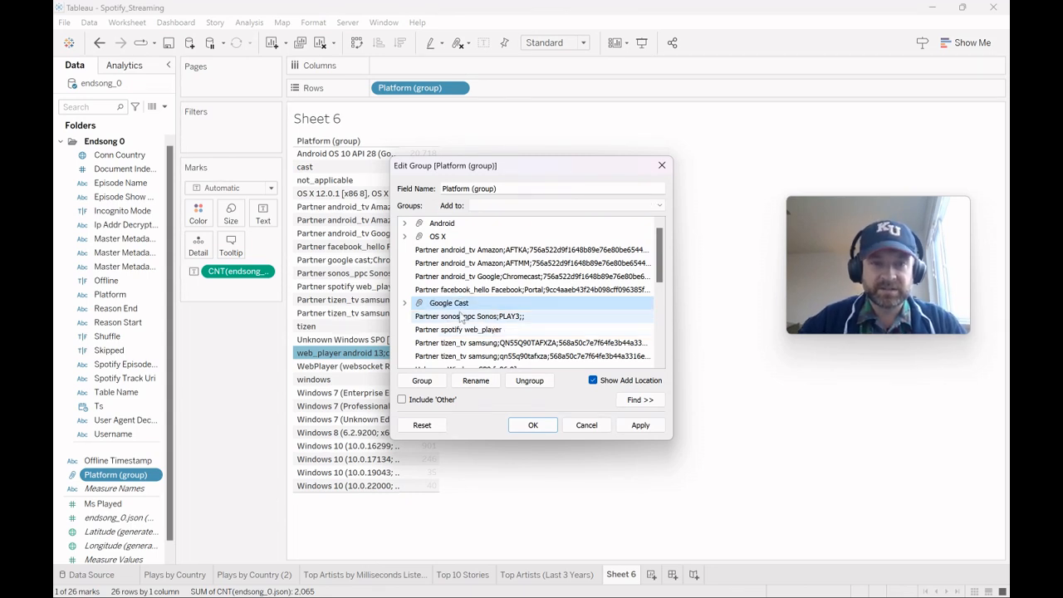
pyautogui.click(404, 304)
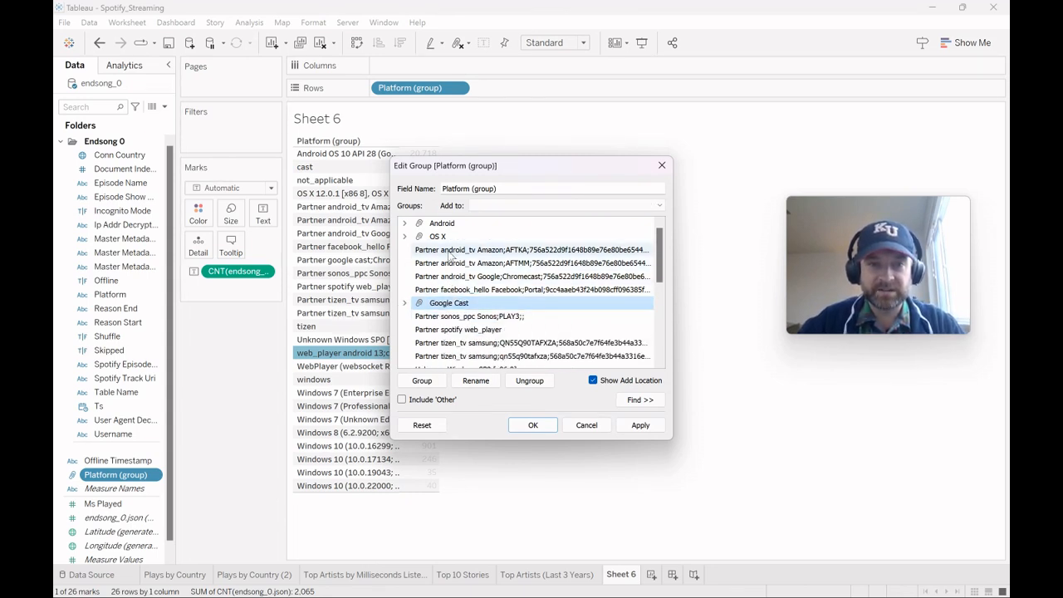
# Step: Move the three Partner android_tv entries, two Amazon and one Google Chromecast, into the Google Cast group
pyautogui.click(447, 253)
pyautogui.keyDown('ctrl'); pyautogui.click(453, 265); pyautogui.keyUp('ctrl')
pyautogui.keyDown('ctrl'); pyautogui.click(473, 278); pyautogui.keyUp('ctrl')
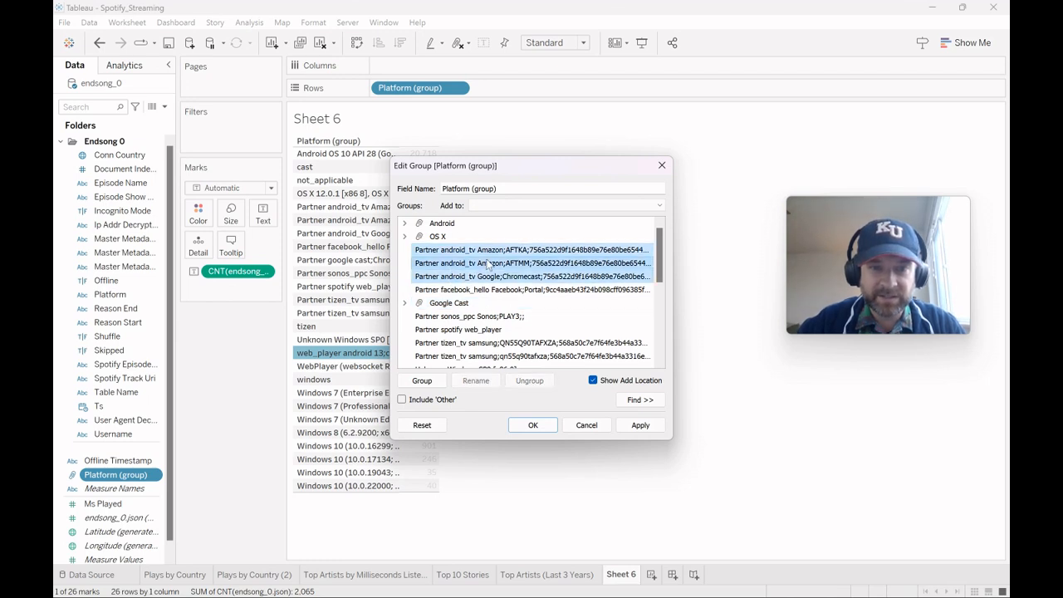
pyautogui.moveTo(477, 276); pyautogui.dragTo(474, 306)
pyautogui.click(404, 250)
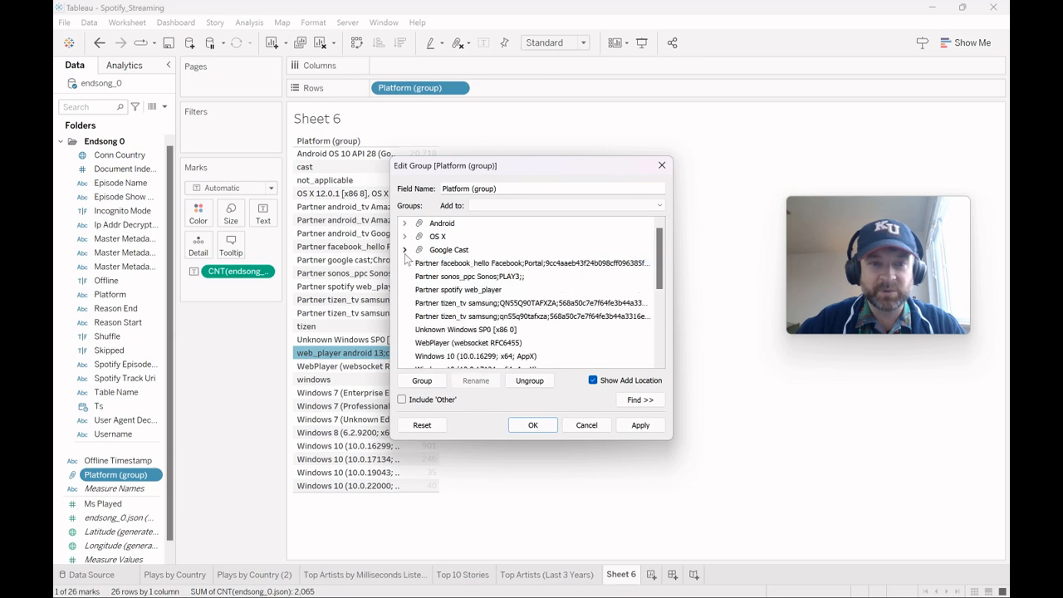
# Step: Create a group named Facebook Portal from the Partner facebook_hello entry and collapse it
pyautogui.click(449, 263)
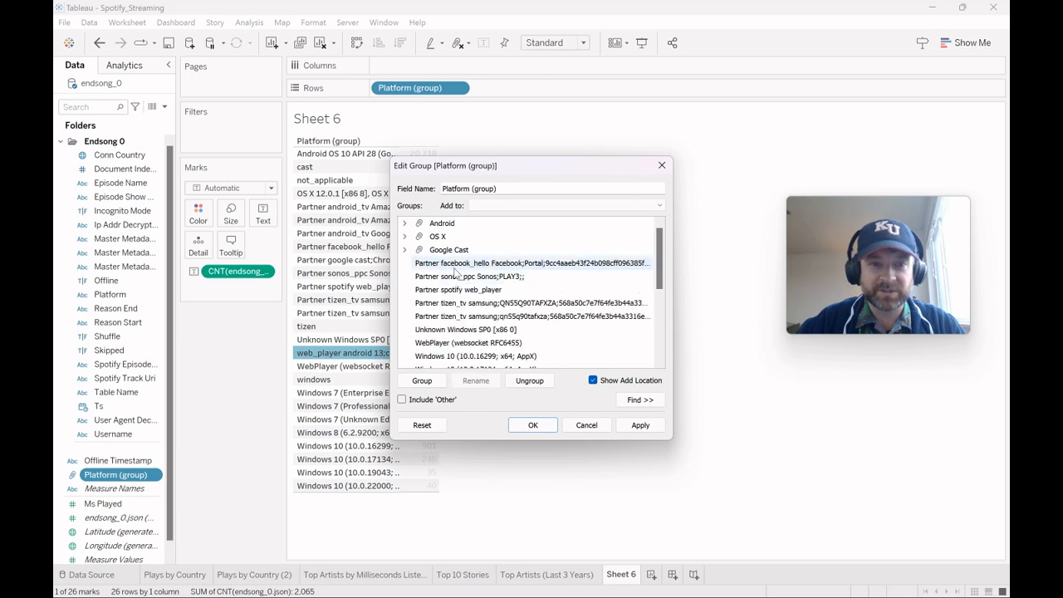
pyautogui.click(423, 380)
pyautogui.write('Facebook Port')
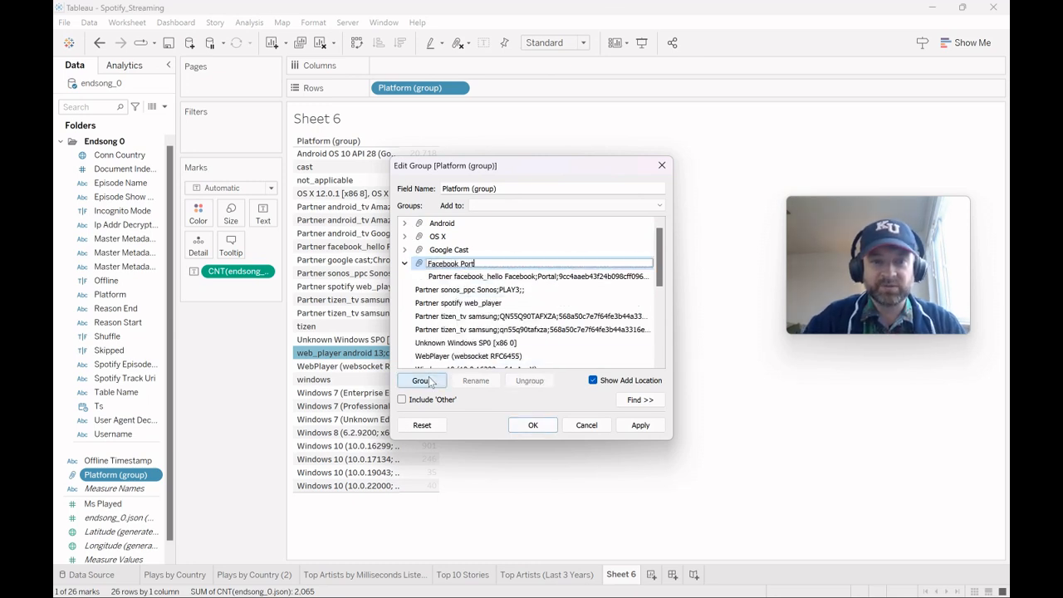
pyautogui.press('Return')
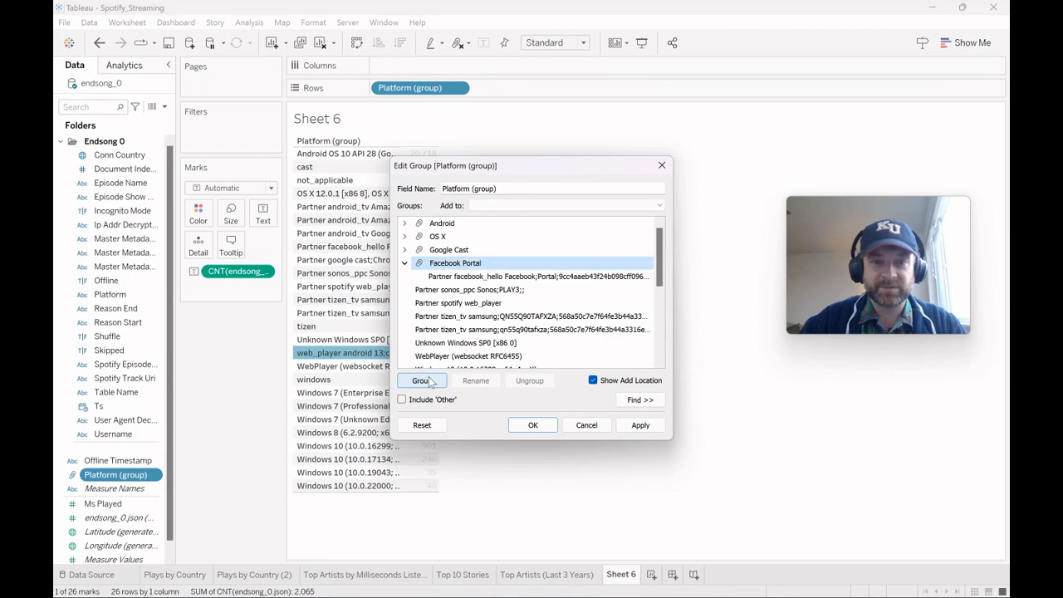
pyautogui.click(404, 264)
# Step: Group the two Partner tizen_tv samsung entries under the name Smart TV
pyautogui.click(446, 292)
pyautogui.press('Down')
pyautogui.press('Down')
pyautogui.press('Down')
pyautogui.press('Up')
pyautogui.press('Up')
pyautogui.press('Down')
pyautogui.press('Down')
pyautogui.press('Down')
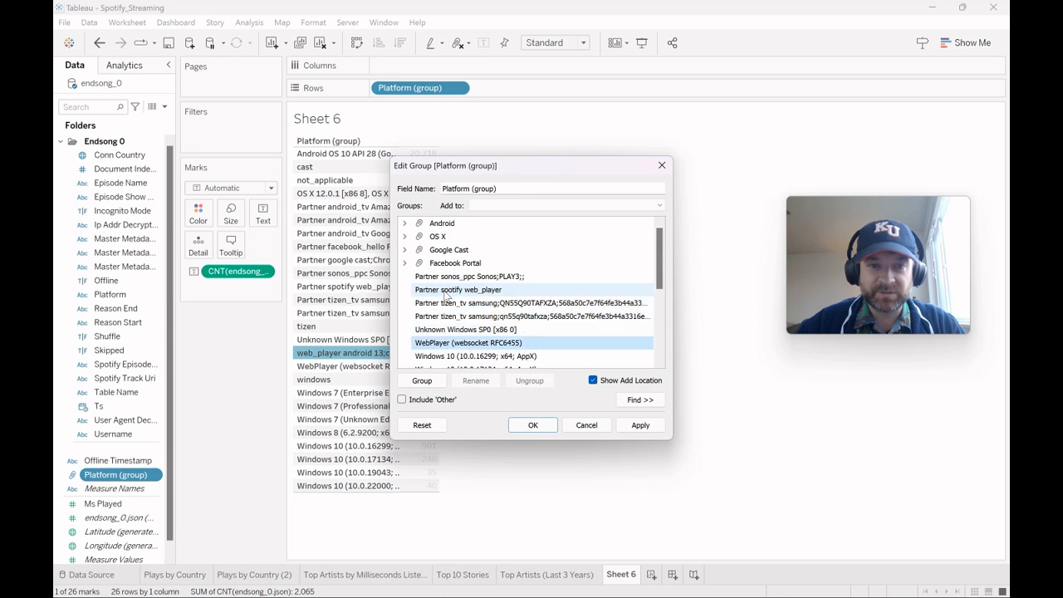
pyautogui.press('Down')
pyautogui.press('Down')
pyautogui.press('Down')
pyautogui.press('Up')
pyautogui.press('Up')
pyautogui.press('Up')
pyautogui.press('Up')
pyautogui.press('Up')
pyautogui.press('Up')
pyautogui.hotkey('shift', 'Down')
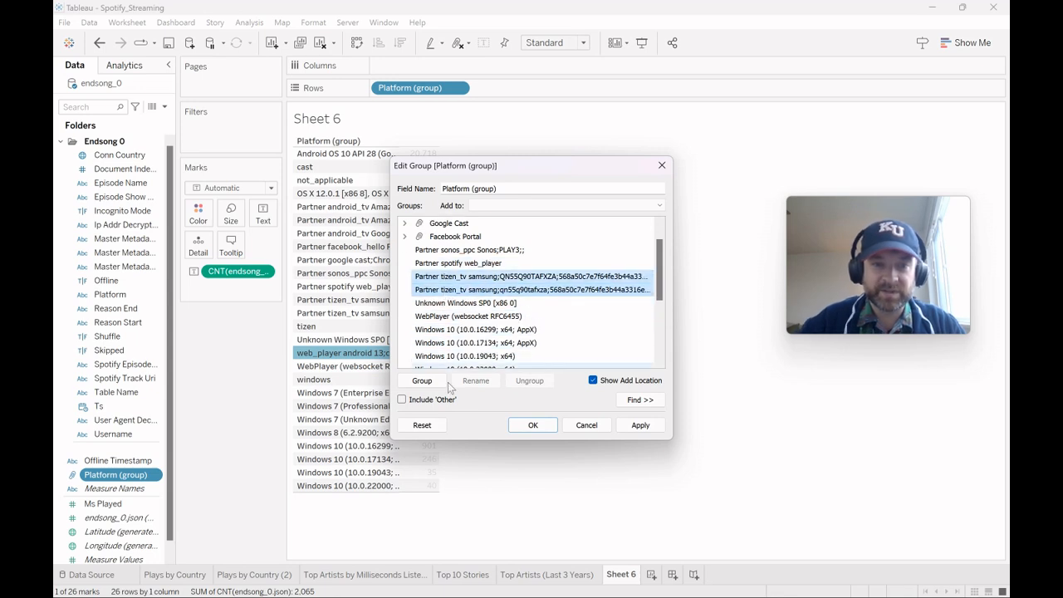
pyautogui.click(426, 382)
pyautogui.write('Smart TV')
pyautogui.press('Return')
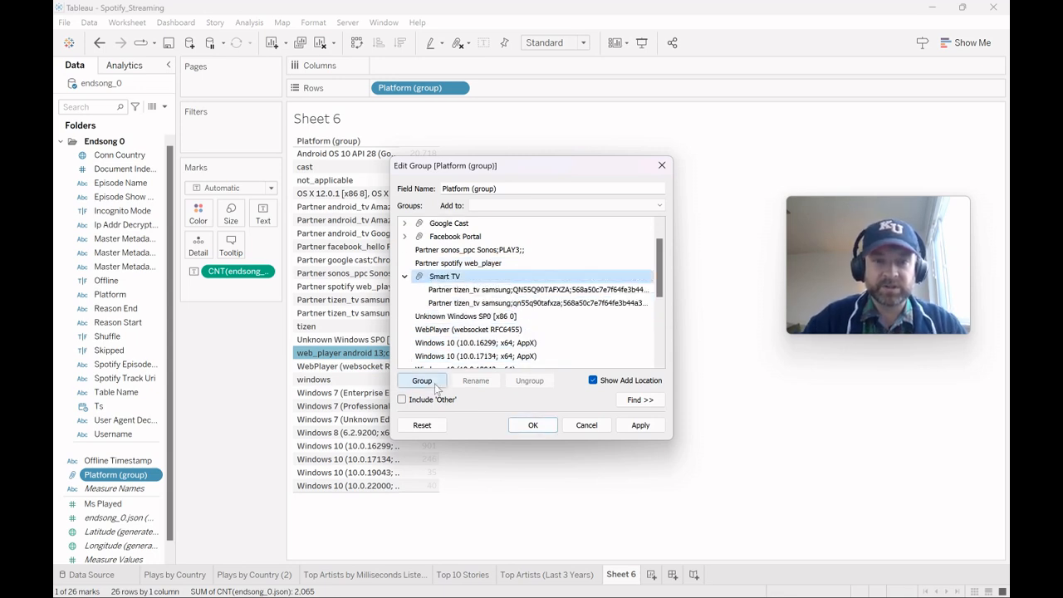
# Step: Group the Windows 10, Windows 7 and Windows 8 entries under the name Windows, and collapse the Windows and Smart TV groups
pyautogui.click(473, 335)
pyautogui.hotkey('shift', 'Down')
pyautogui.hotkey('shift', 'Down')
pyautogui.hotkey('shift', 'Down')
pyautogui.hotkey('shift', 'Down')
pyautogui.hotkey('shift', 'Down')
pyautogui.hotkey('shift', 'Down')
pyautogui.hotkey('shift', 'Down')
pyautogui.hotkey('shift', 'Down')
pyautogui.hotkey('shift', 'Down')
pyautogui.hotkey('shift', 'Down')
pyautogui.hotkey('shift', 'Down')
pyautogui.hotkey('shift', 'Down')
pyautogui.hotkey('shift', 'Down')
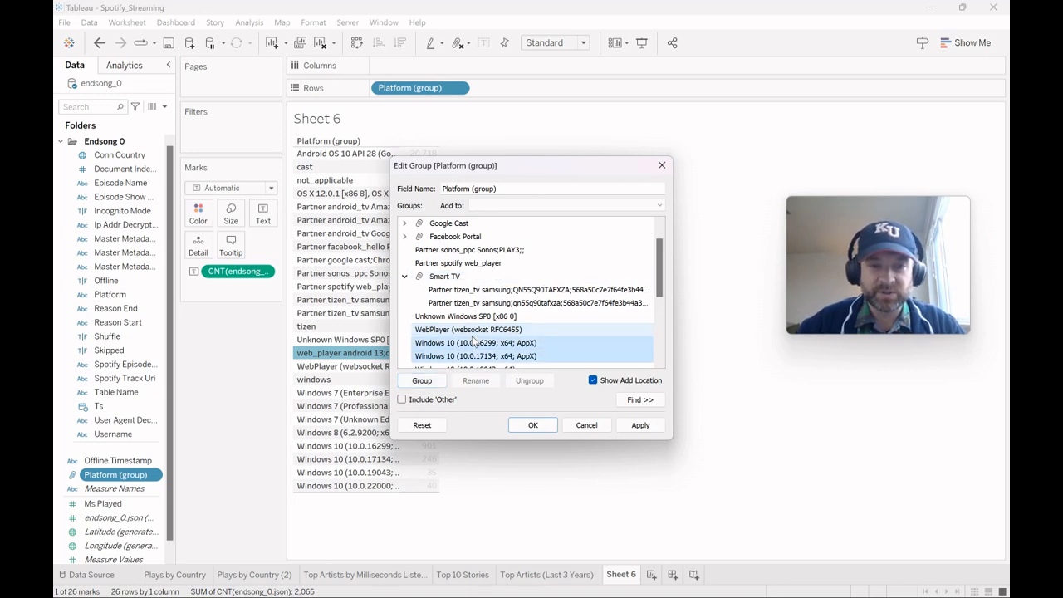
pyautogui.hotkey('shift', 'Up')
pyautogui.hotkey('shift', 'Up')
pyautogui.hotkey('shift', 'Up')
pyautogui.hotkey('shift', 'Up')
pyautogui.hotkey('shift', 'Up')
pyautogui.hotkey('shift', 'Up')
pyautogui.hotkey('shift', 'Down')
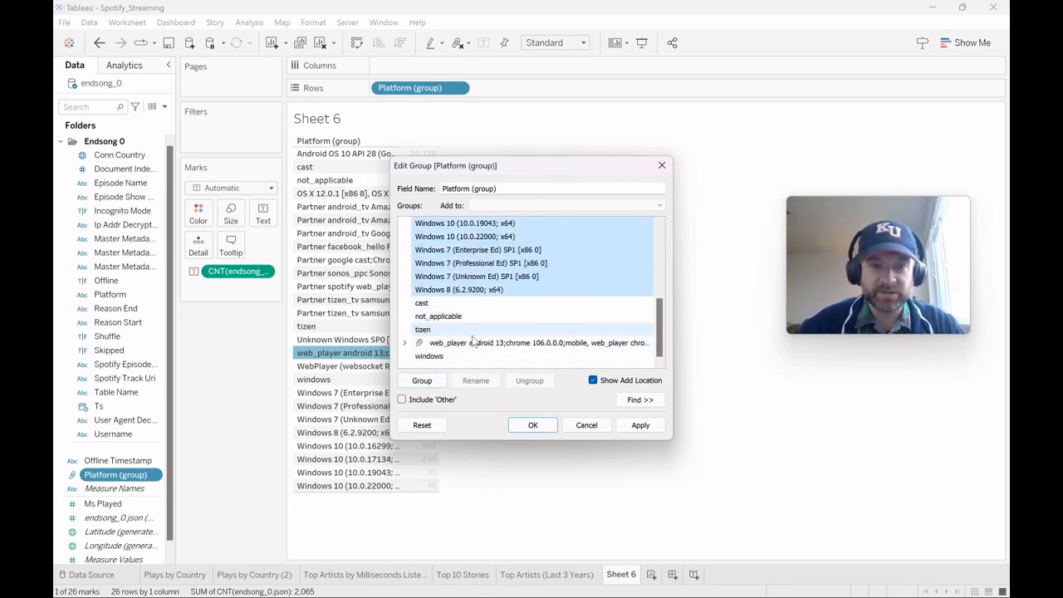
pyautogui.click(431, 385)
pyautogui.write('Windows')
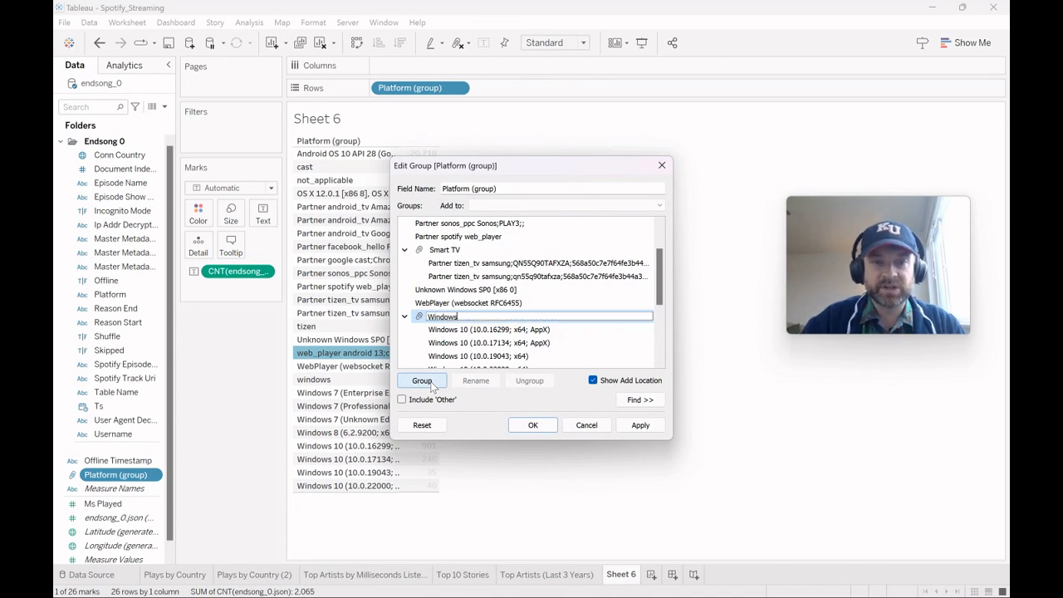
pyautogui.press('Return')
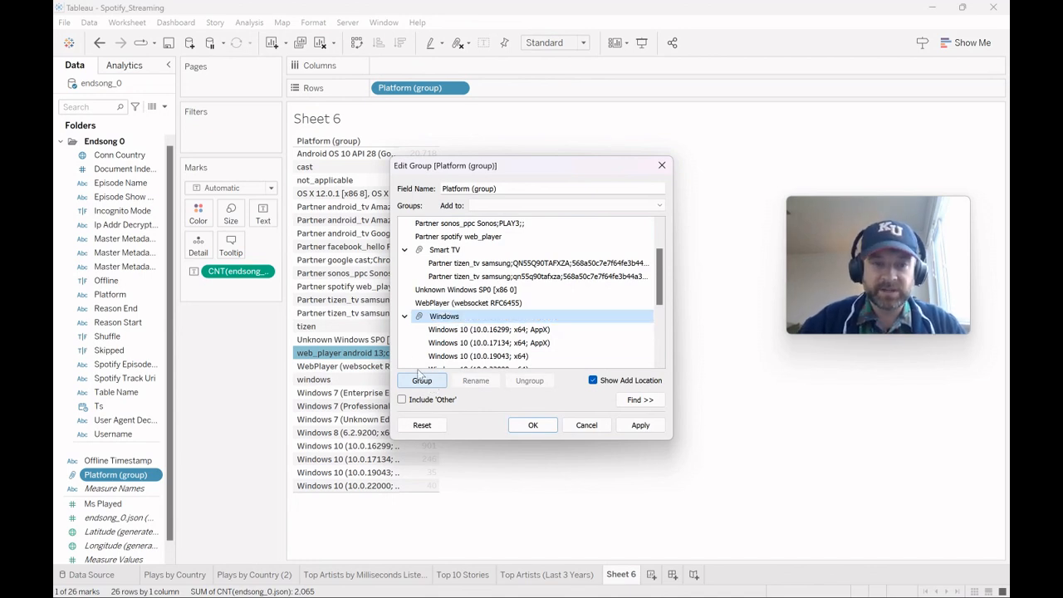
pyautogui.click(404, 317)
pyautogui.click(405, 250)
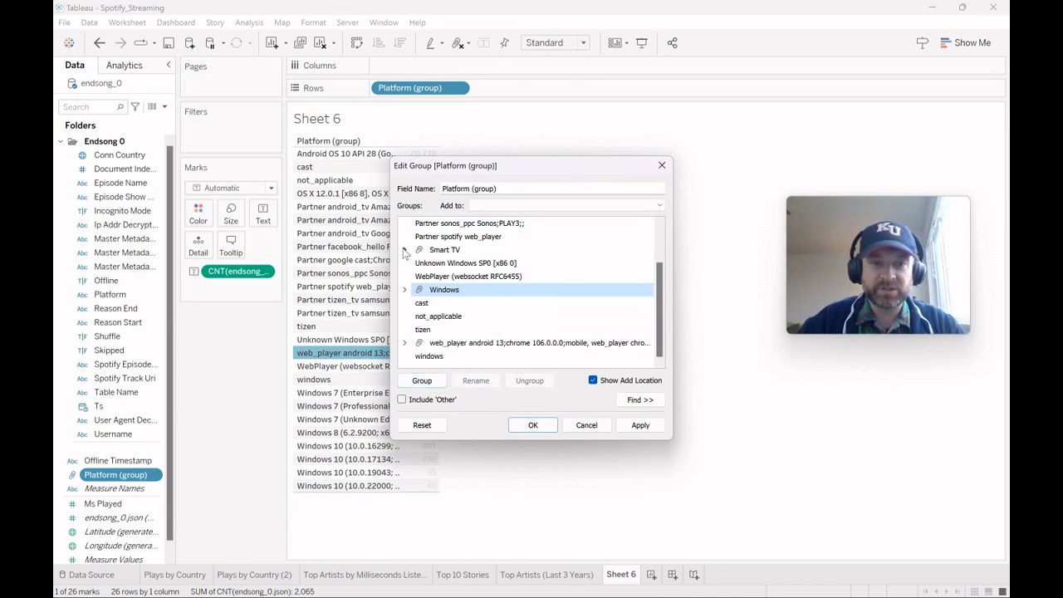
pyautogui.click(405, 250)
# Step: Include an Other group for the ungrouped entries and move its windows entry into the Windows group
pyautogui.click(422, 404)
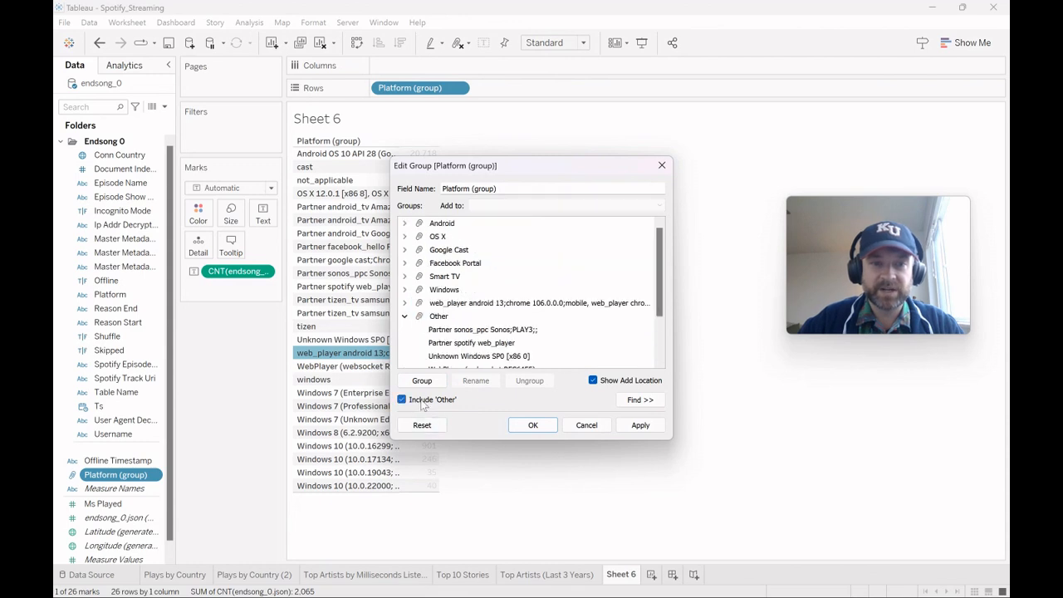
pyautogui.moveTo(660, 304); pyautogui.dragTo(671, 350)
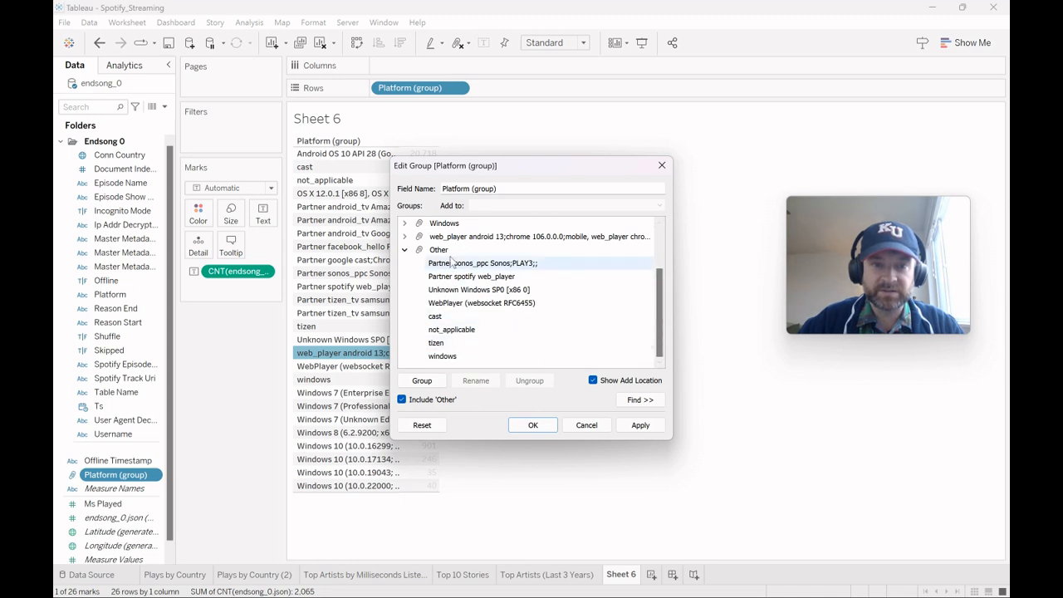
pyautogui.moveTo(456, 355); pyautogui.dragTo(456, 293)
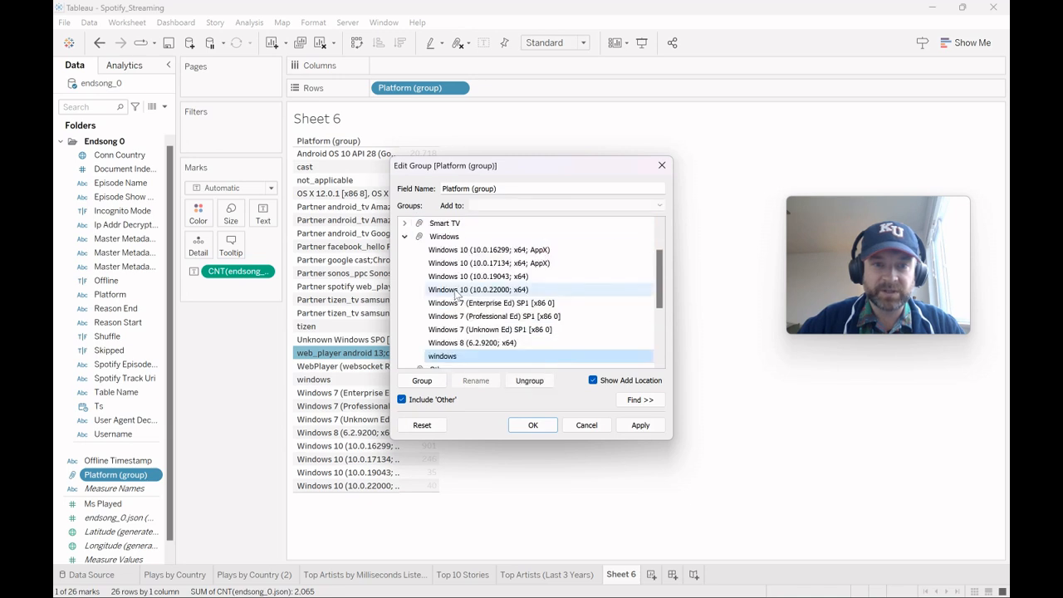
pyautogui.click(405, 237)
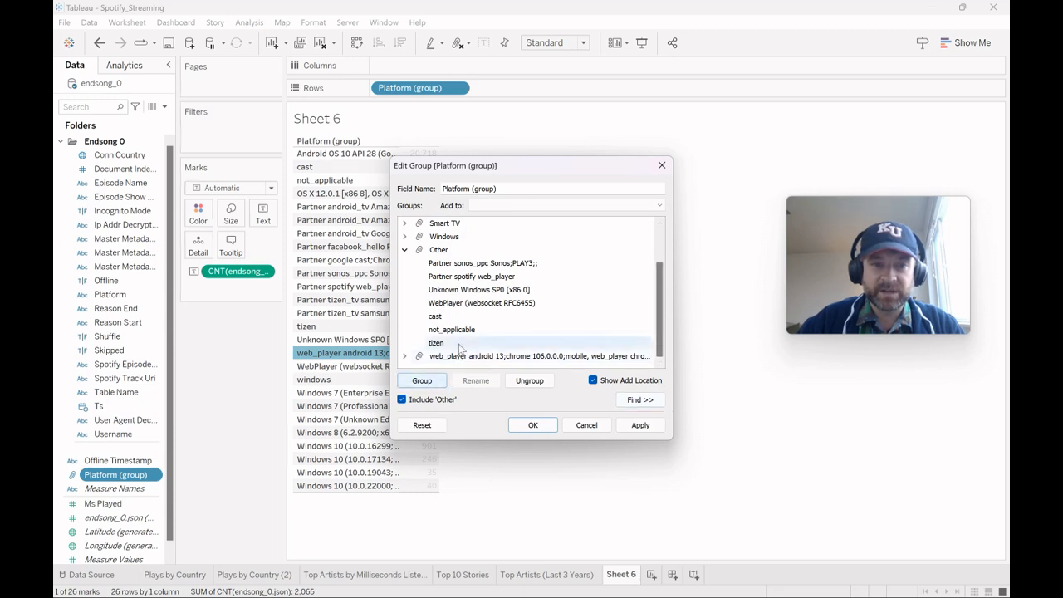
# Step: Collapse the Other group, apply the Platform (group) changes and close the group editor
pyautogui.click(405, 250)
pyautogui.click(544, 319)
pyautogui.click(639, 425)
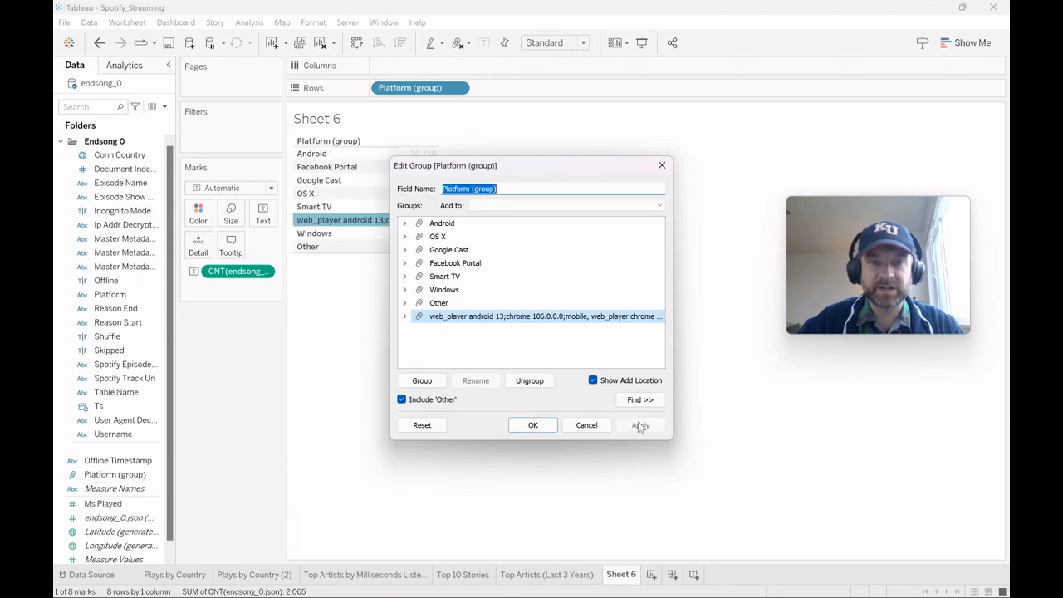
pyautogui.click(533, 425)
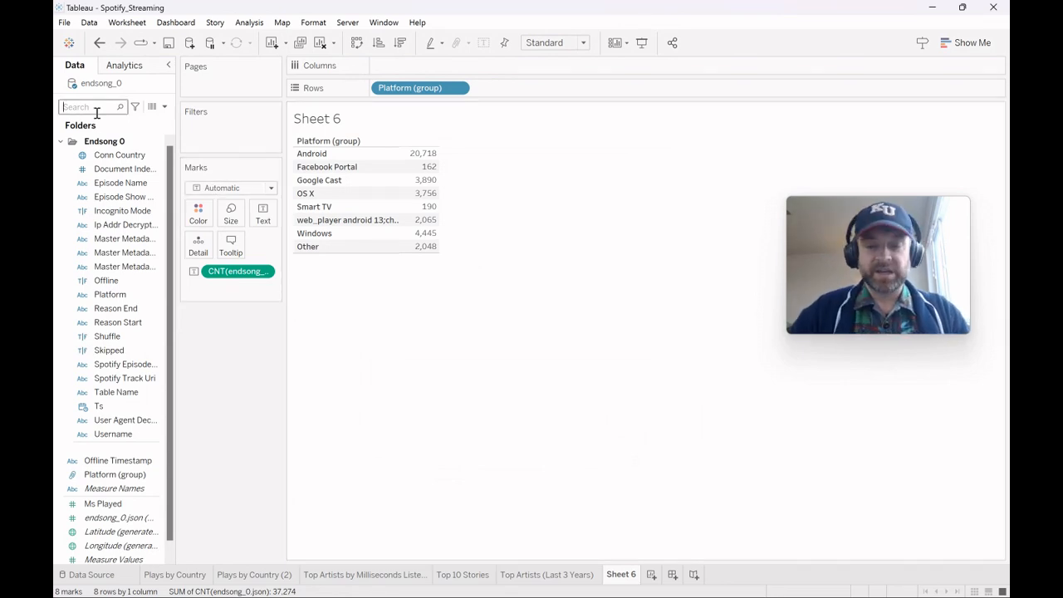
# Step: Find the Platform field, add it to Rows, and move Platform (group) from Rows to Color
pyautogui.write('platf')
pyautogui.moveTo(112, 155); pyautogui.dragTo(513, 95)
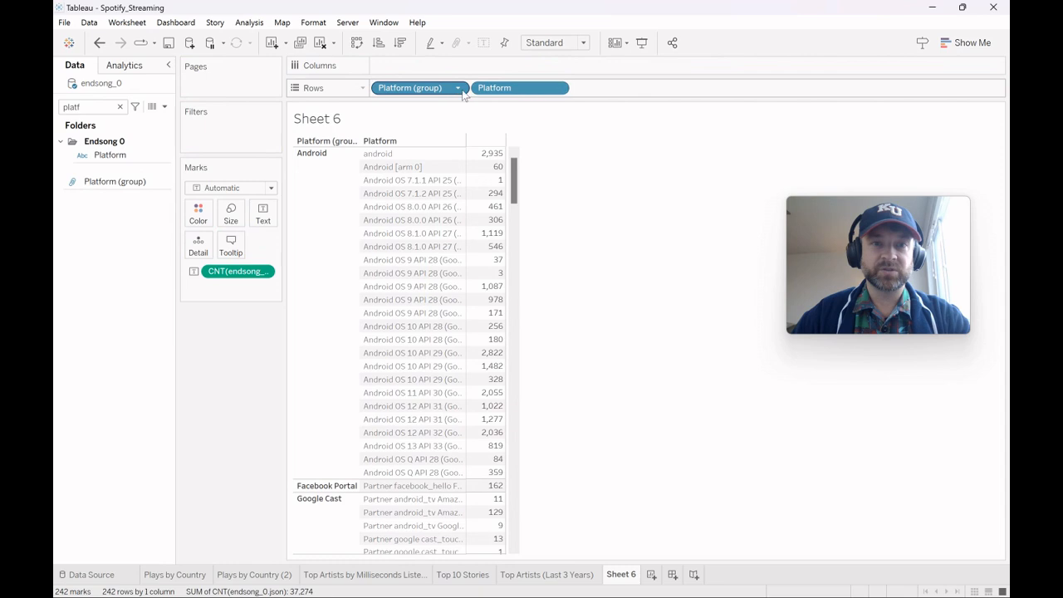
pyautogui.moveTo(428, 93); pyautogui.dragTo(201, 221)
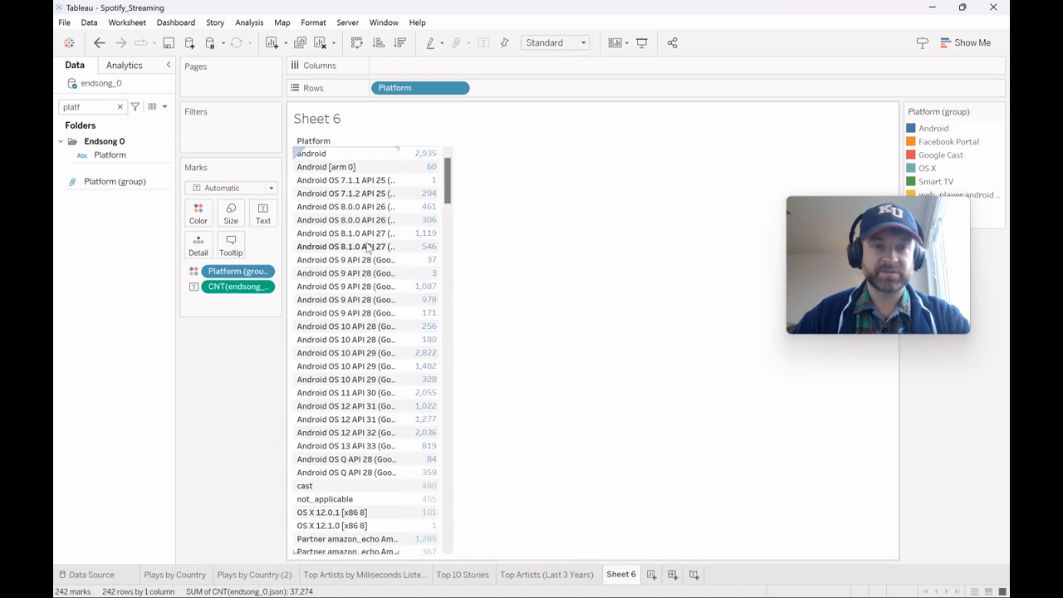
# Step: Try the Square mark type, undo it, and replace Platform with Platform (group) on Rows
pyautogui.click(230, 188)
pyautogui.click(239, 264)
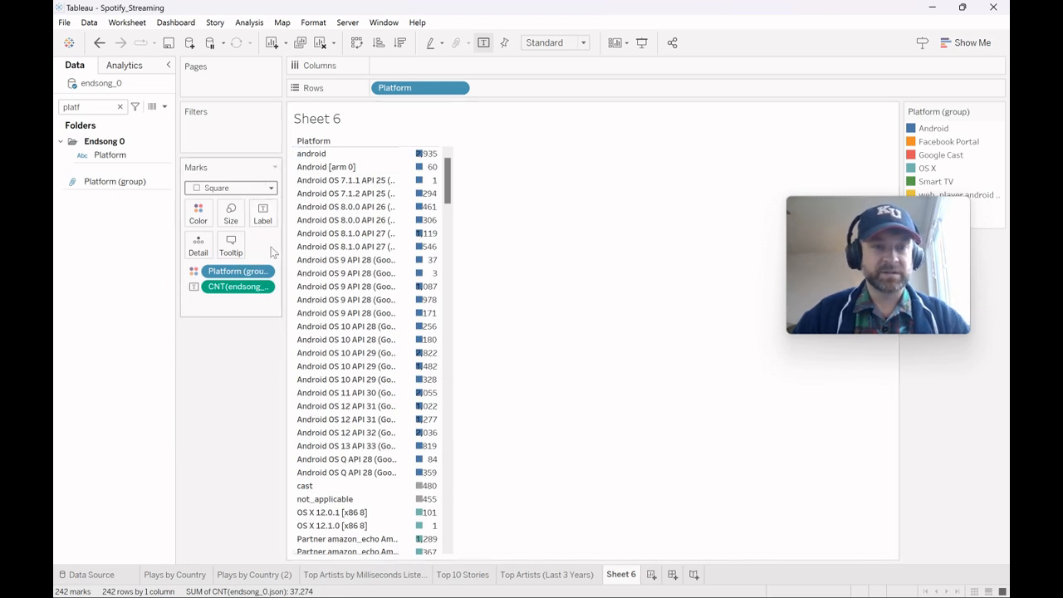
pyautogui.hotkey('ctrl', 'z')
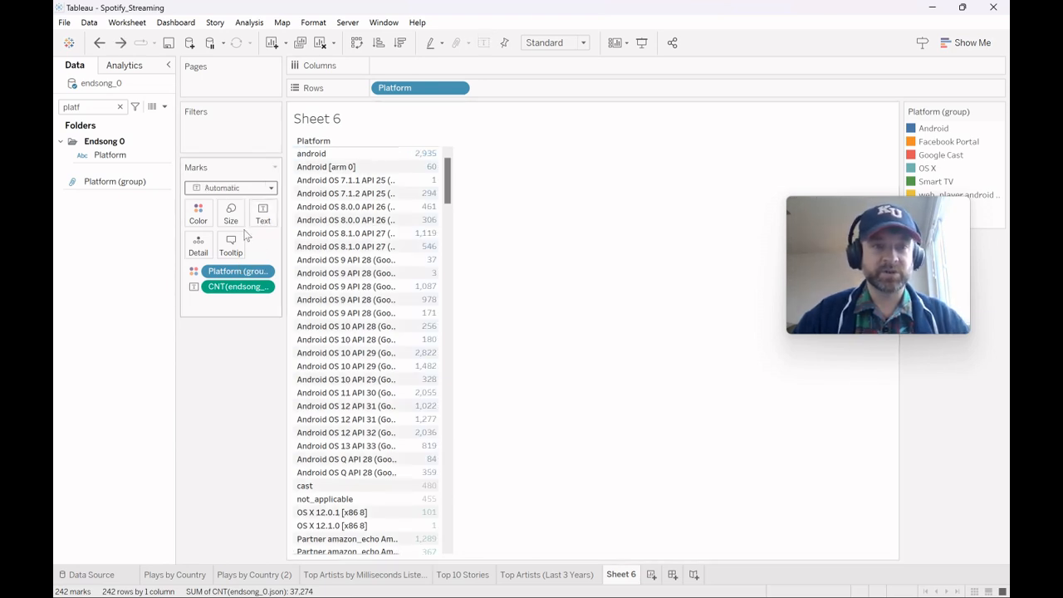
pyautogui.moveTo(407, 88); pyautogui.dragTo(172, 263)
pyautogui.moveTo(237, 271); pyautogui.dragTo(407, 88)
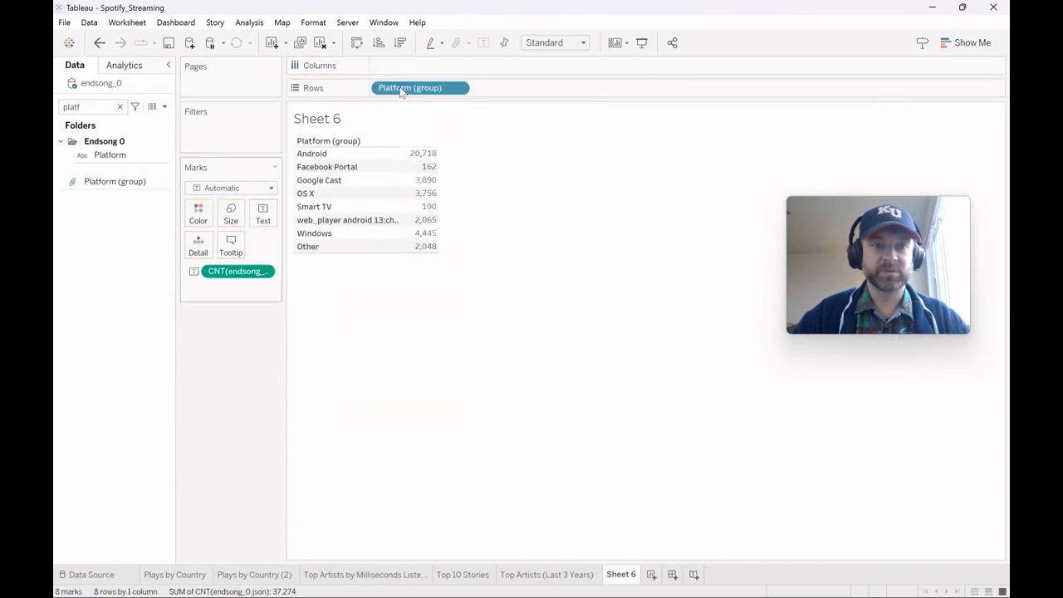
# Step: Turn the Platform (group) count table into a pie chart, enlarge it and fit it to Entire View
pyautogui.click(964, 44)
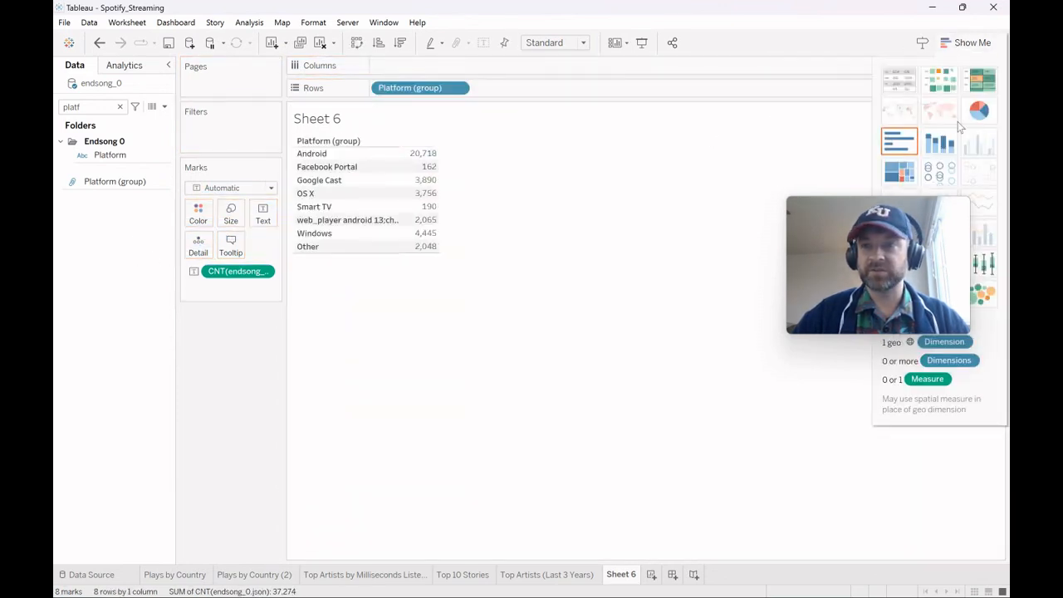
pyautogui.click(979, 111)
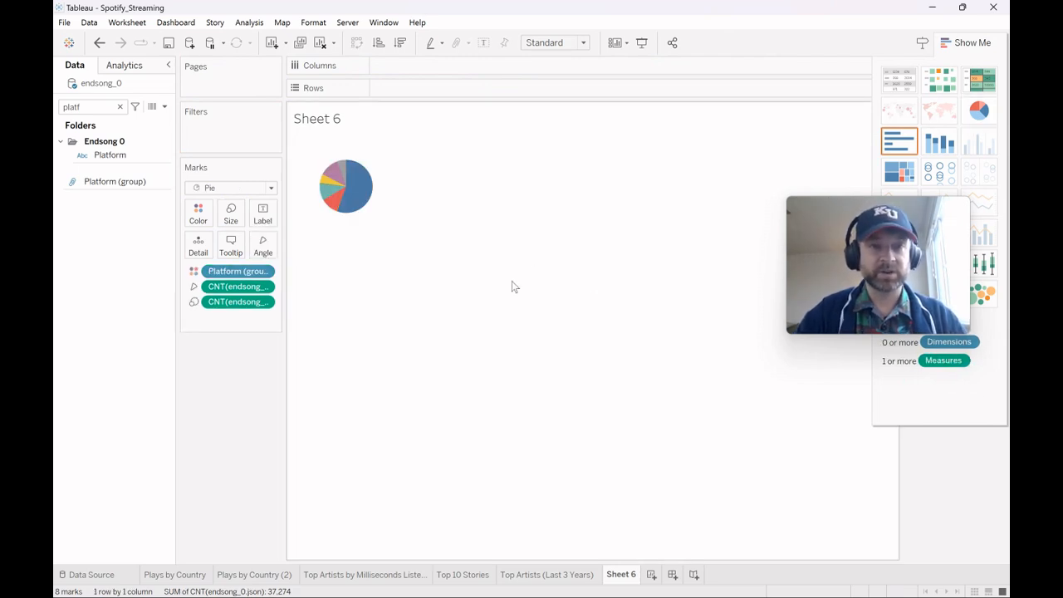
pyautogui.hotkey('ctrl', 'shift', 'b')
pyautogui.hotkey('ctrl', 'shift', 'b')
pyautogui.hotkey('ctrl', 'shift', 'b')
pyautogui.hotkey('ctrl', 'shift', 'b')
pyautogui.hotkey('ctrl', 'shift', 'b')
pyautogui.hotkey('ctrl', 'shift', 'b')
pyautogui.hotkey('ctrl', 'shift', 'b')
pyautogui.hotkey('ctrl', 'shift', 'b')
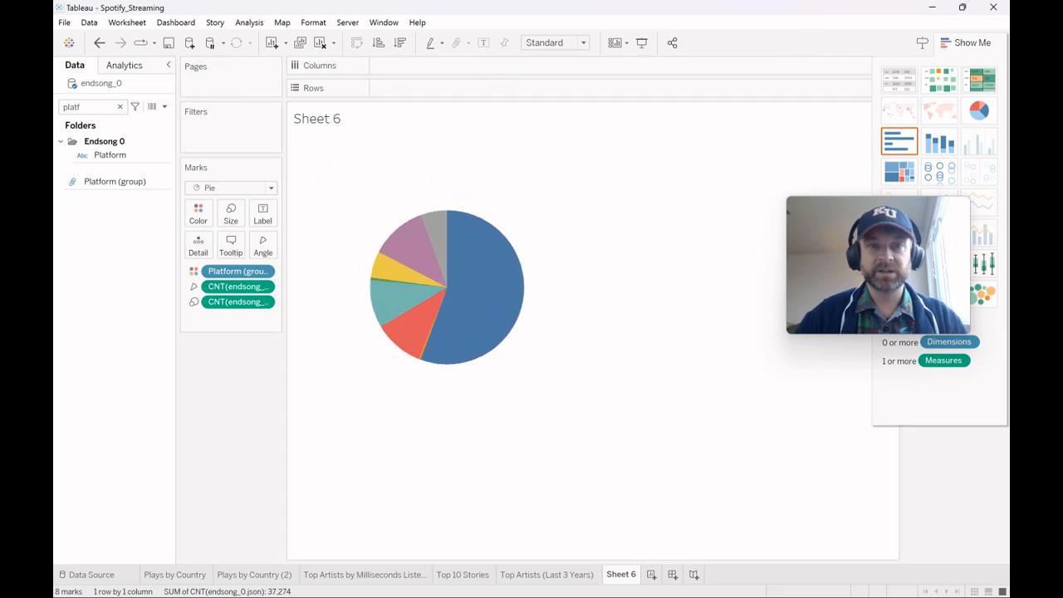
pyautogui.click(561, 45)
pyautogui.click(565, 88)
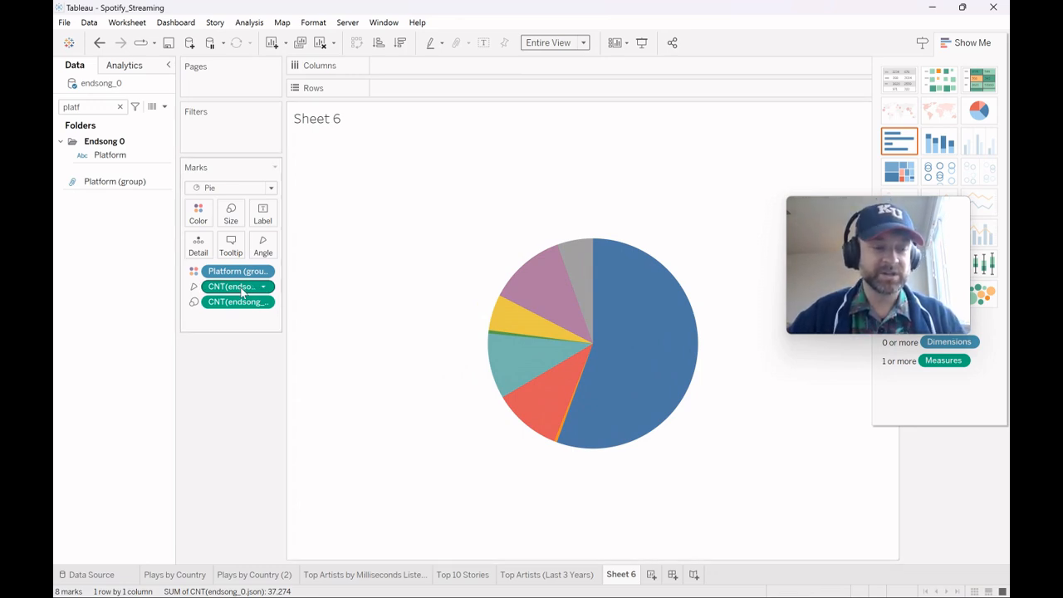
# Step: Label the pie slices with the endsong_0.json count and the Platform (group) name
pyautogui.moveTo(241, 290); pyautogui.dragTo(262, 218)
pyautogui.moveTo(238, 274); pyautogui.dragTo(261, 224)
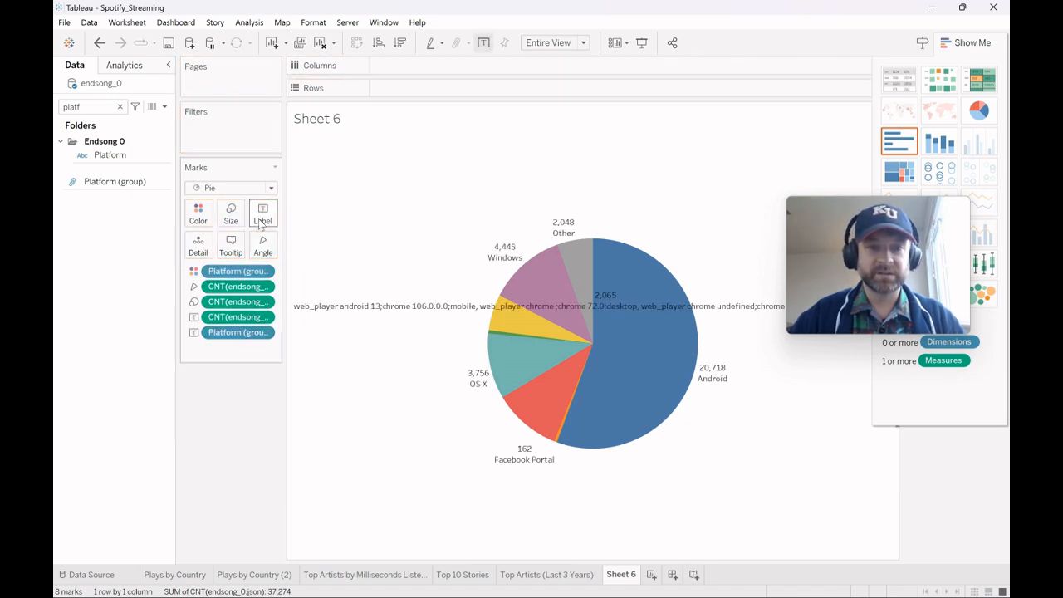
# Step: Edit Platform (group) to rename the long web_player group as Web Player, and accept the change
pyautogui.click(143, 182)
pyautogui.rightClick(144, 187)
pyautogui.click(205, 222)
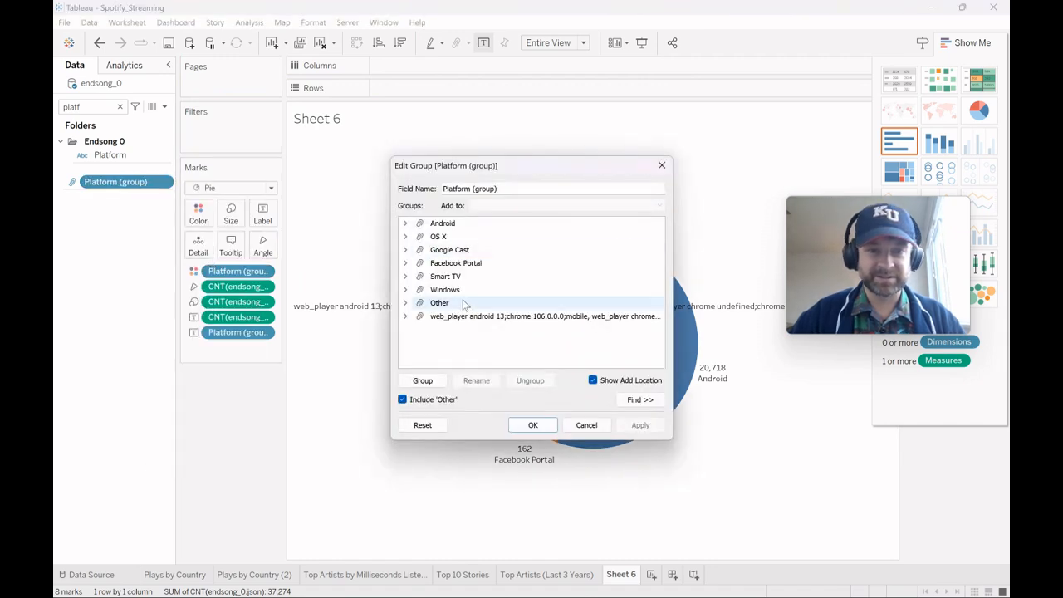
pyautogui.rightClick(475, 317)
pyautogui.click(492, 336)
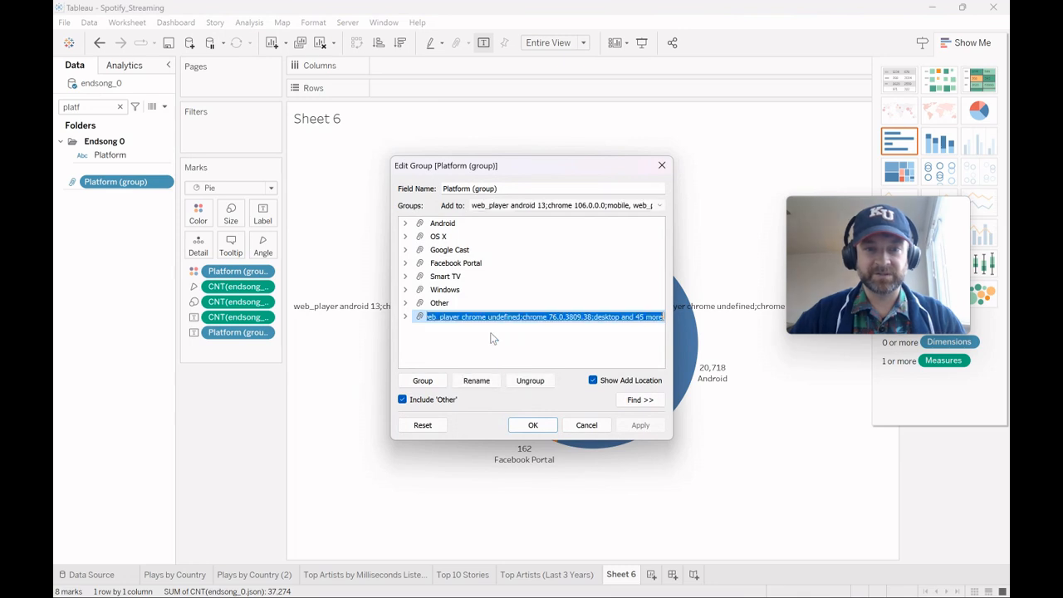
pyautogui.write('Web')
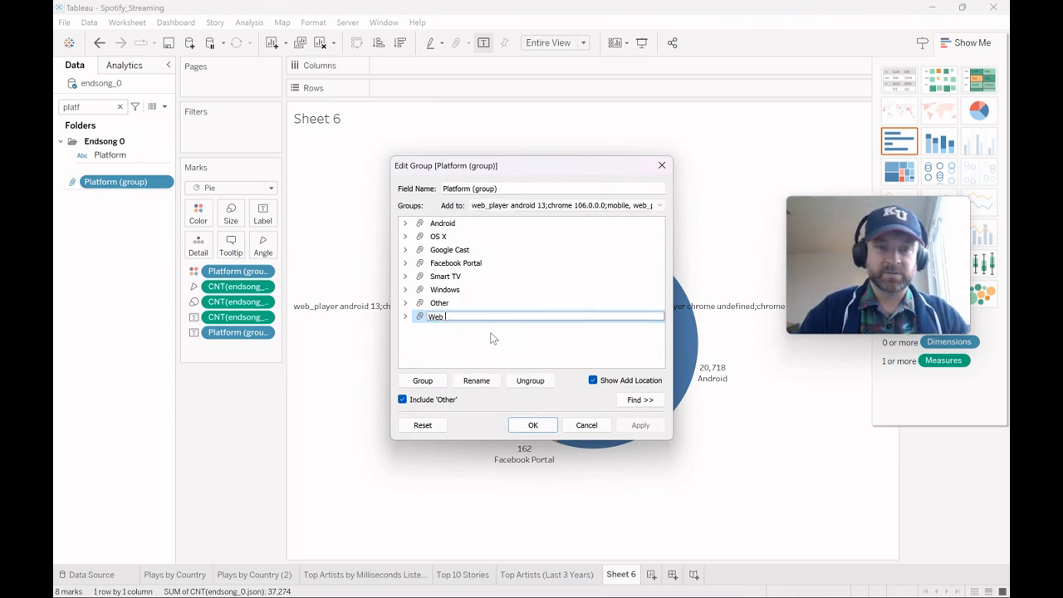
pyautogui.write(' Player')
pyautogui.click(534, 418)
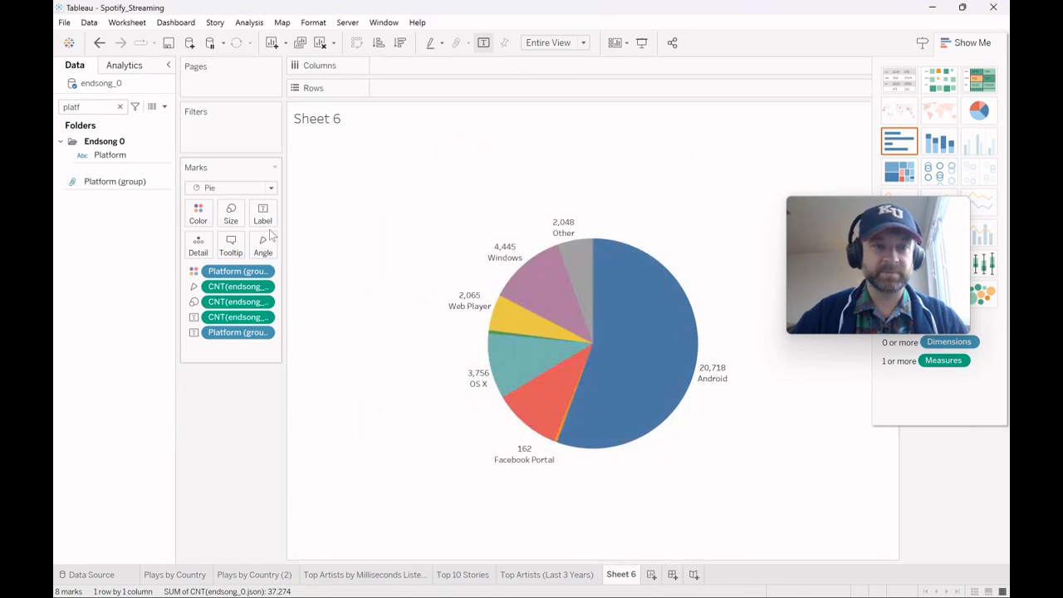
# Step: Format the pie labels to match the mark color in bold at font size 12
pyautogui.click(263, 214)
pyautogui.click(345, 300)
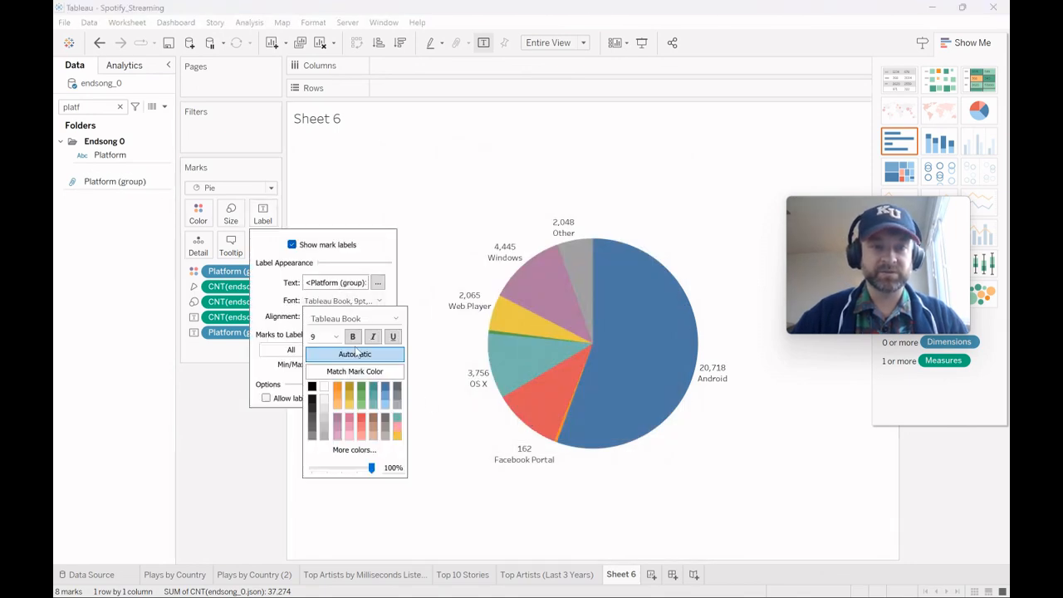
pyautogui.click(354, 371)
pyautogui.click(353, 337)
pyautogui.click(336, 336)
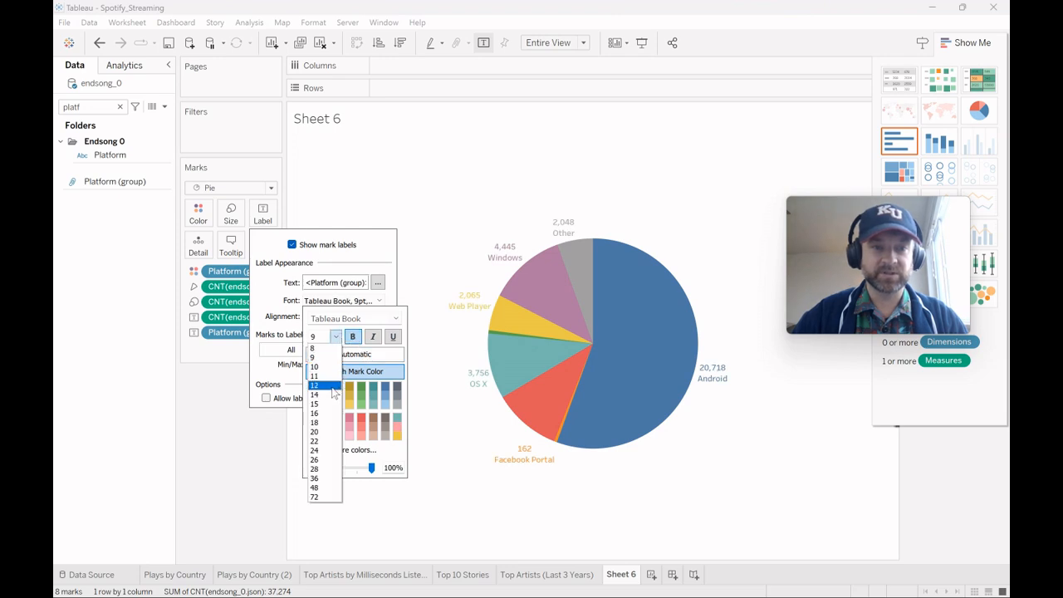
pyautogui.click(334, 393)
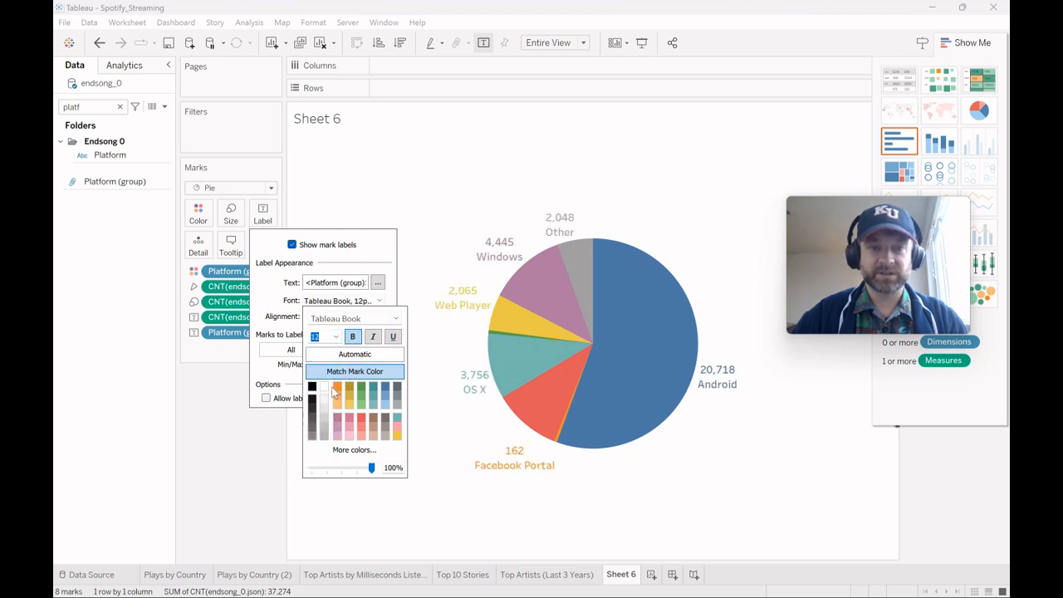
# Step: Edit the label text to set the CNT(endsong_0.json) line to font size 11
pyautogui.click(377, 282)
pyautogui.tripleClick(587, 226)
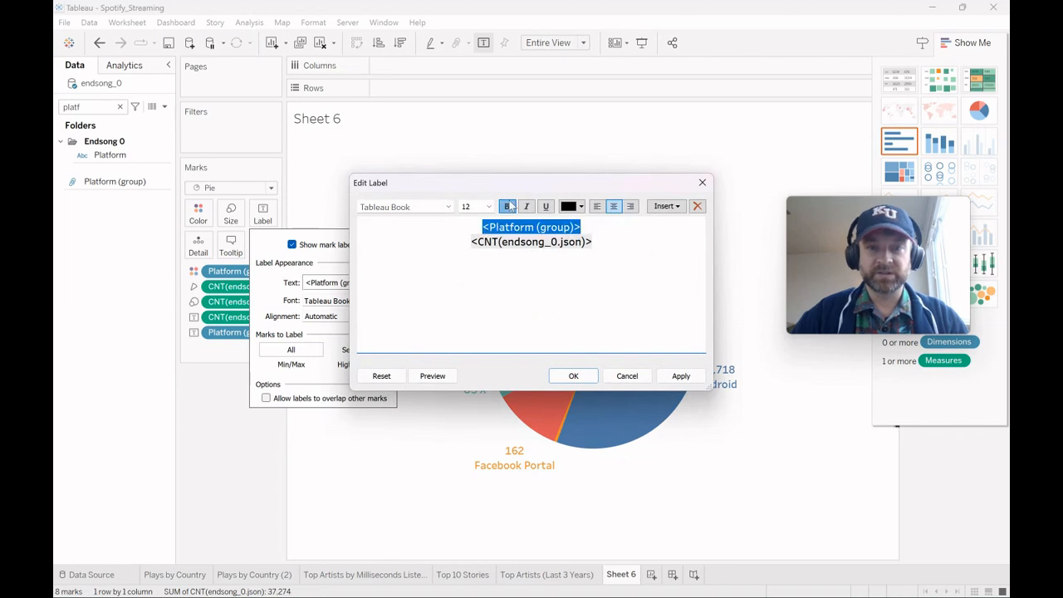
pyautogui.moveTo(470, 242); pyautogui.dragTo(595, 242)
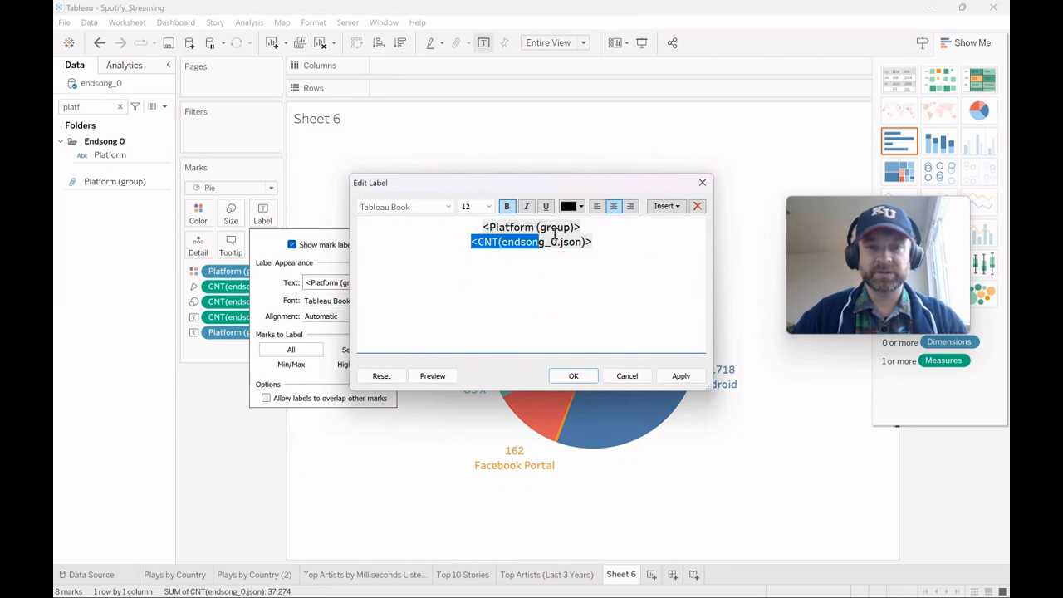
pyautogui.click(468, 207)
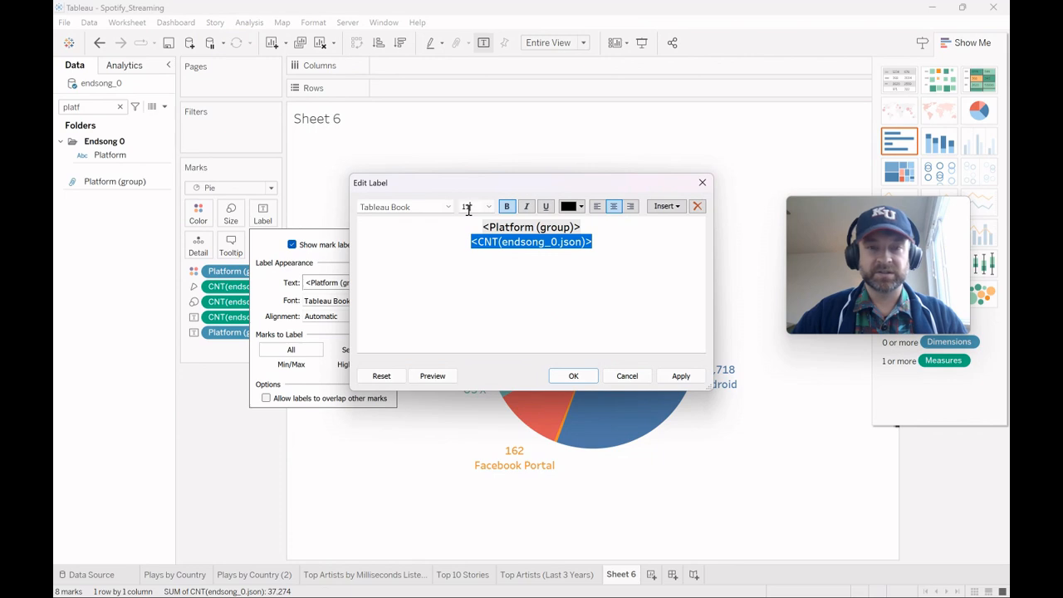
pyautogui.write('11')
pyautogui.press('Return')
pyautogui.click(682, 376)
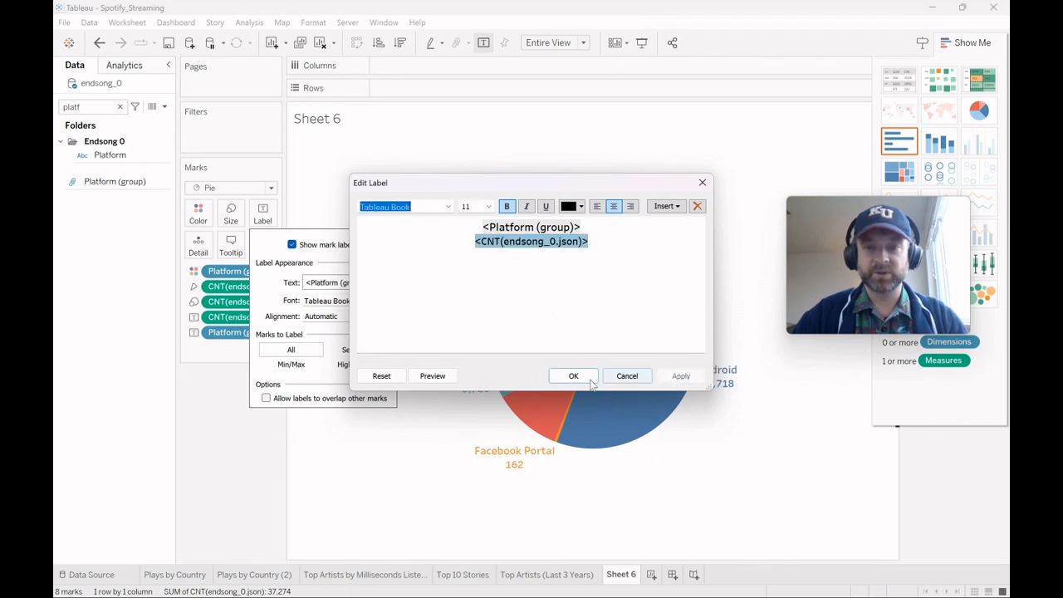
pyautogui.click(573, 376)
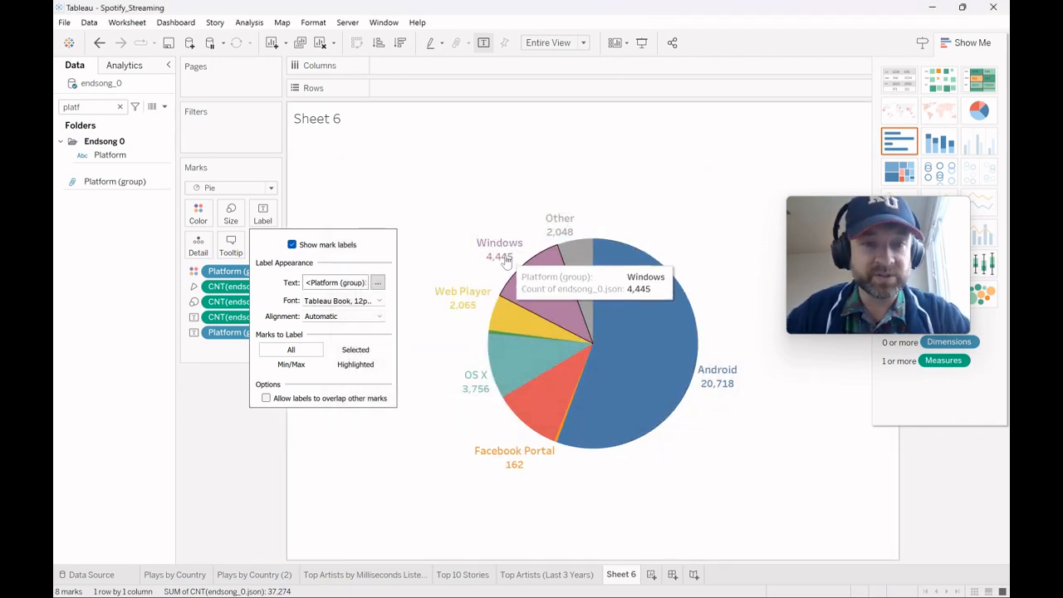
# Step: Edit the pie label text to append the word "plays" after the CNT(endsong_0.json) field, and apply the change
pyautogui.click(377, 283)
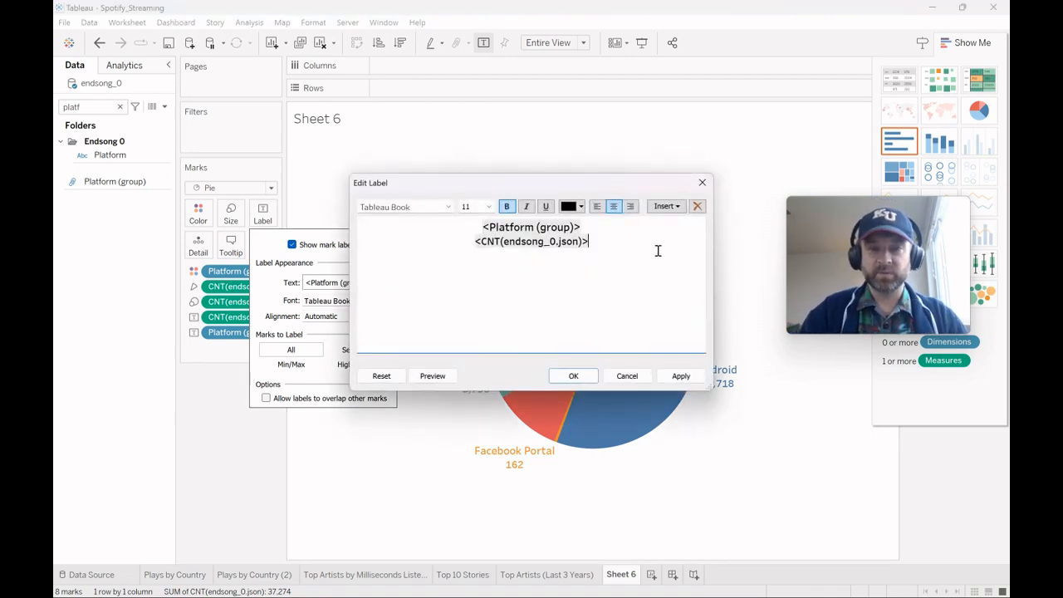
pyautogui.write('plays')
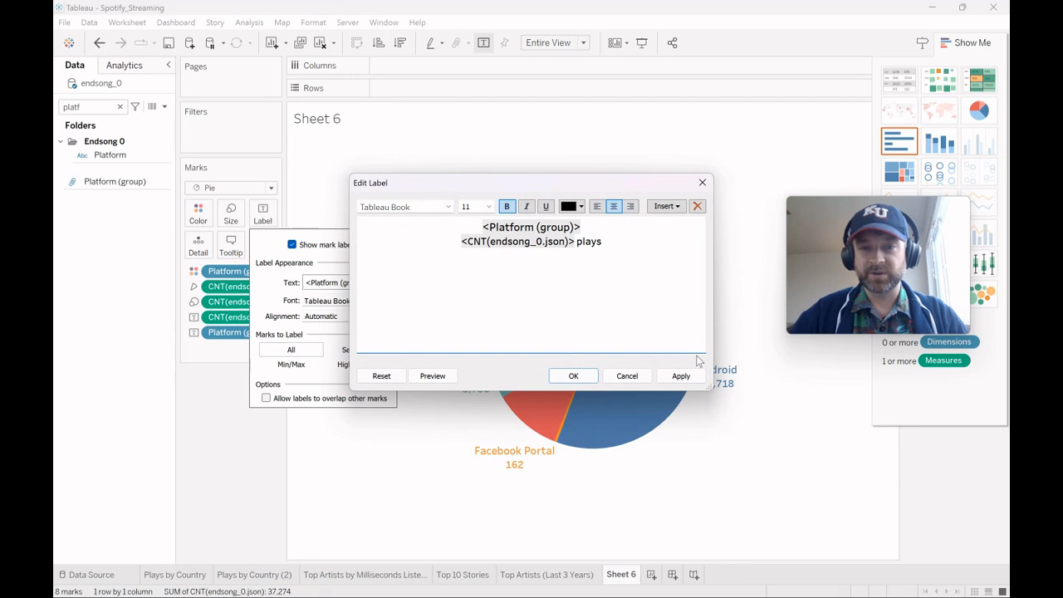
pyautogui.click(681, 375)
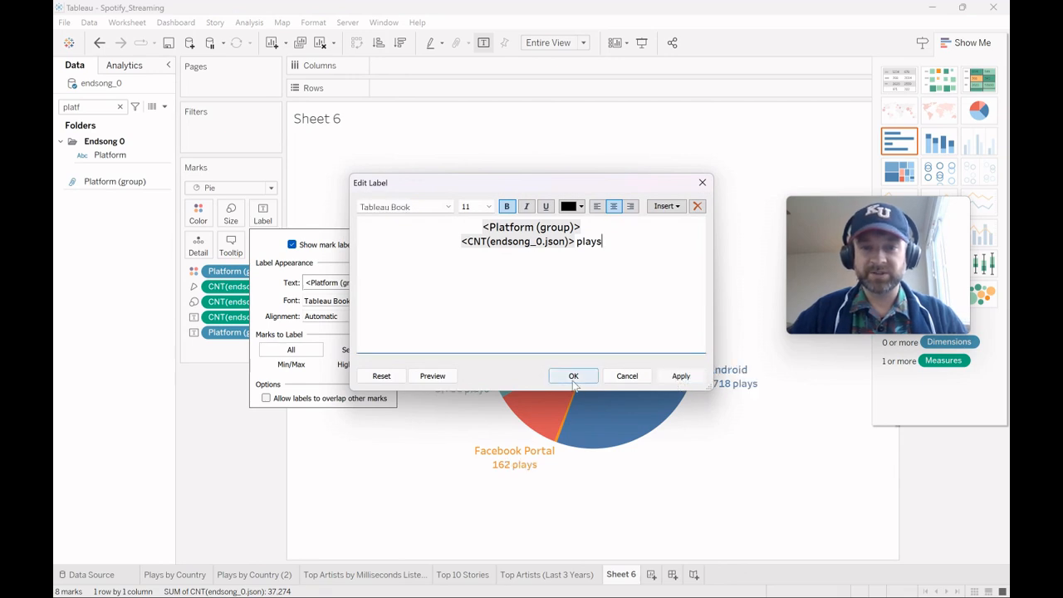
pyautogui.click(573, 381)
pyautogui.click(717, 462)
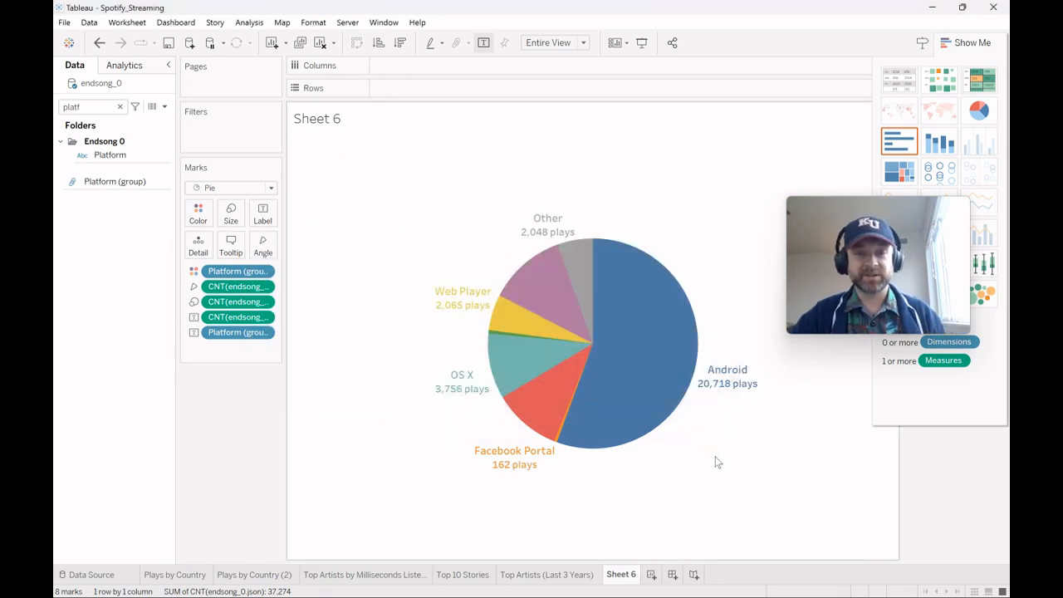
# Step: Rename the Sheet 6 worksheet as Play Share by Platform
pyautogui.click(613, 575)
pyautogui.write('Play Share by Platform')
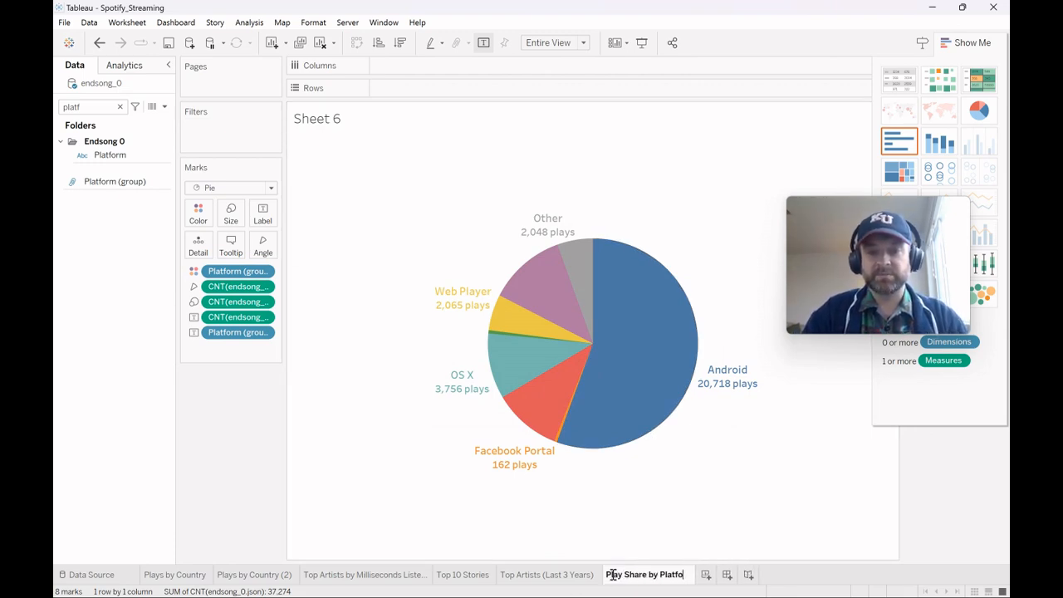
pyautogui.press('Return')
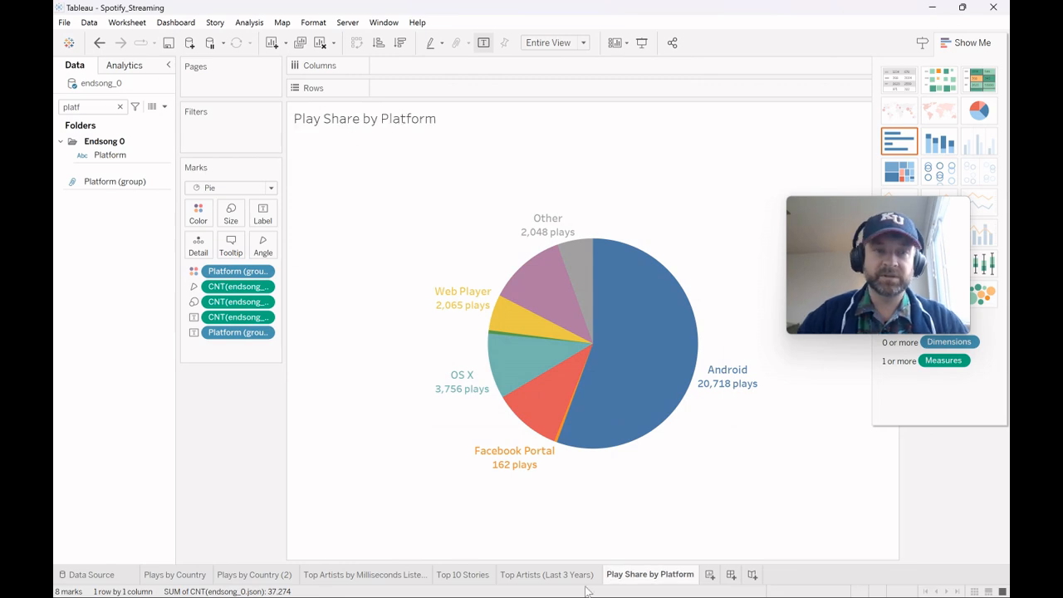
# Step: Set the pie slices' opacity to 55% and give them a black border
pyautogui.click(198, 213)
pyautogui.click(234, 286)
pyautogui.click(259, 321)
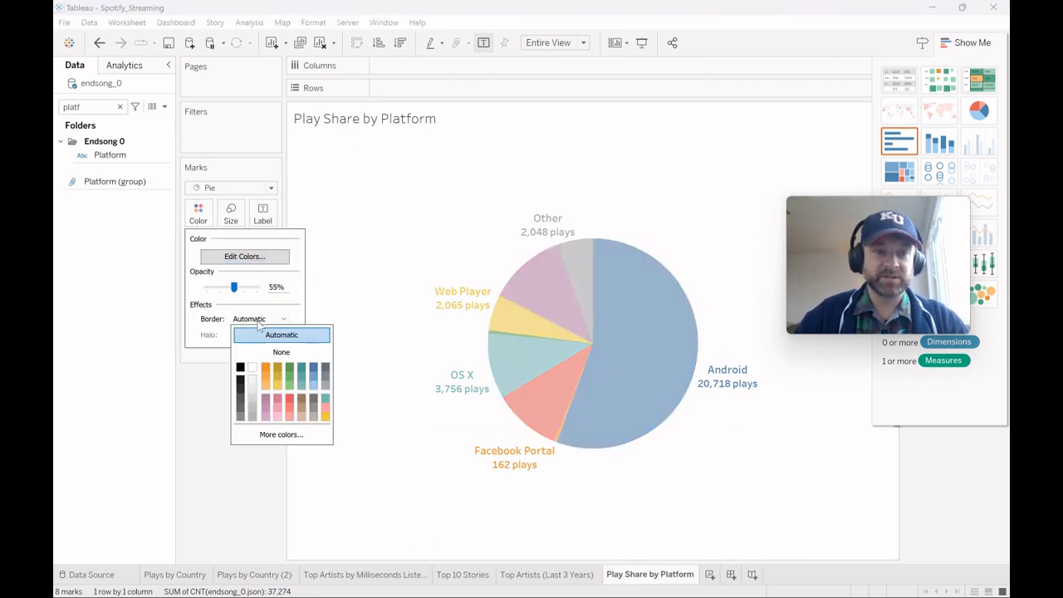
pyautogui.click(240, 379)
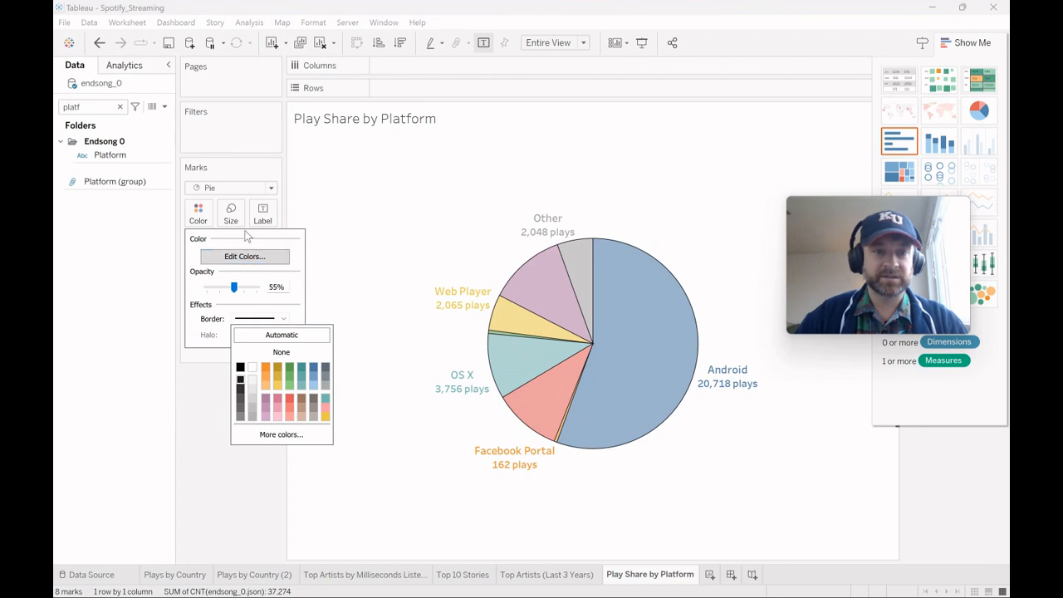
pyautogui.click(190, 449)
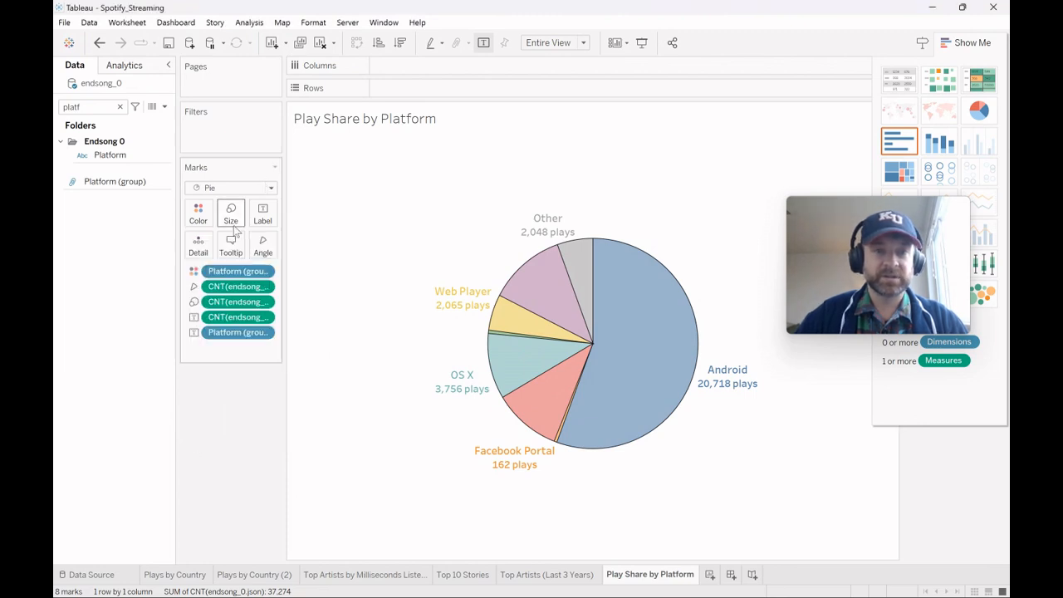
# Step: Assign the Green-Orange-Teal color palette to the Platform (group) items and accept the change
pyautogui.click(198, 213)
pyautogui.click(244, 256)
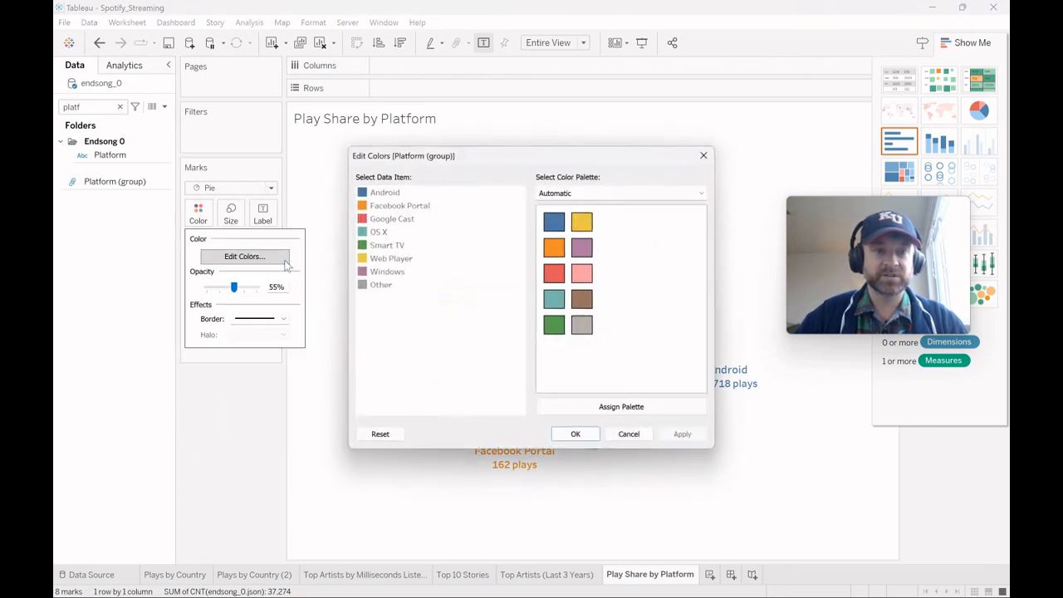
pyautogui.click(621, 192)
pyautogui.click(598, 334)
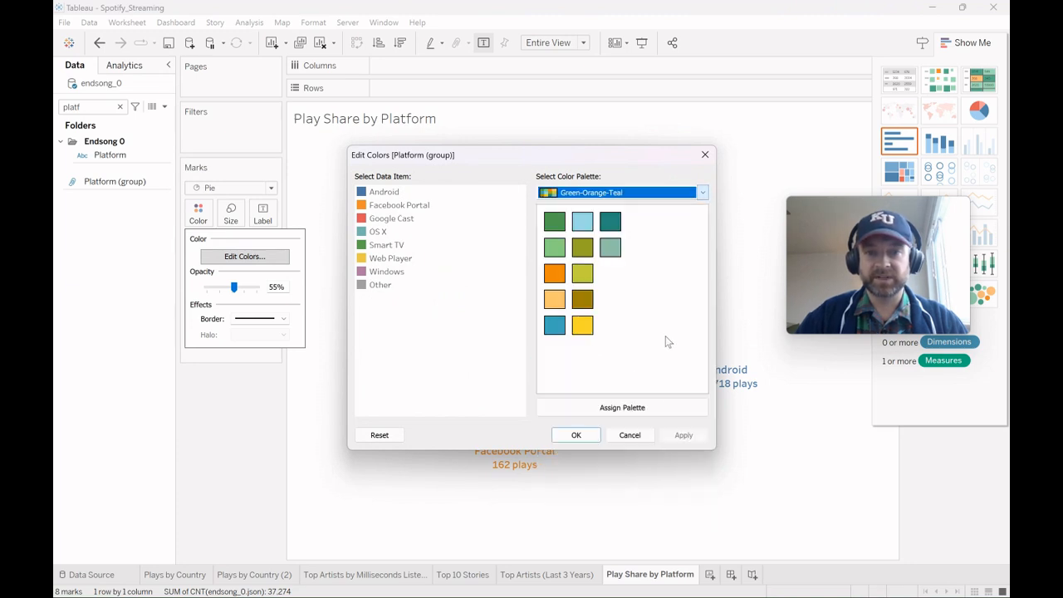
pyautogui.click(665, 409)
pyautogui.click(684, 435)
pyautogui.click(574, 435)
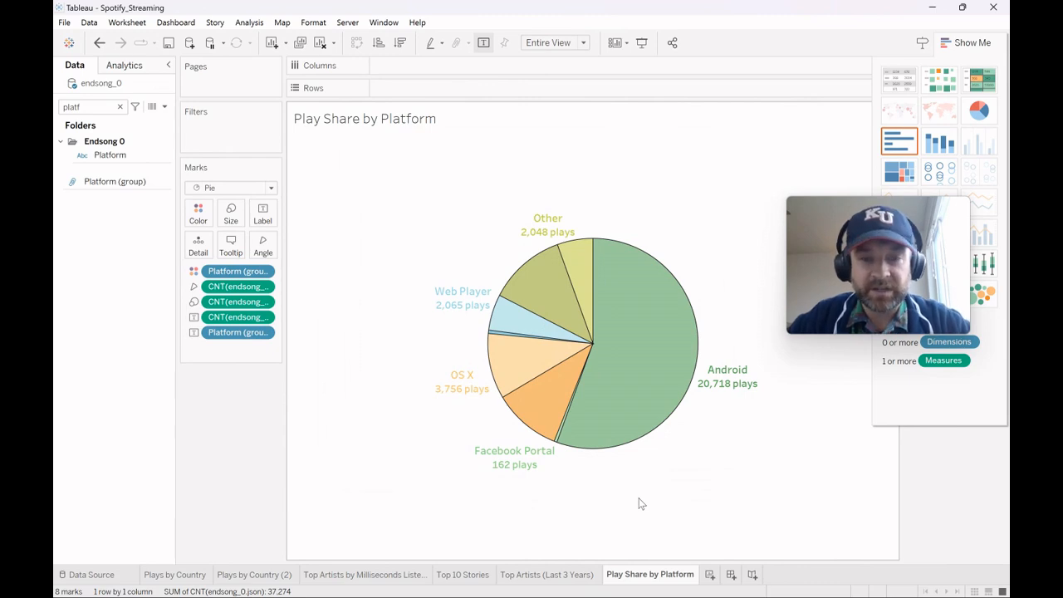
# Step: Duplicate the Play Share by Platform worksheet and change the copy's chart type to packed bubbles
pyautogui.rightClick(663, 576)
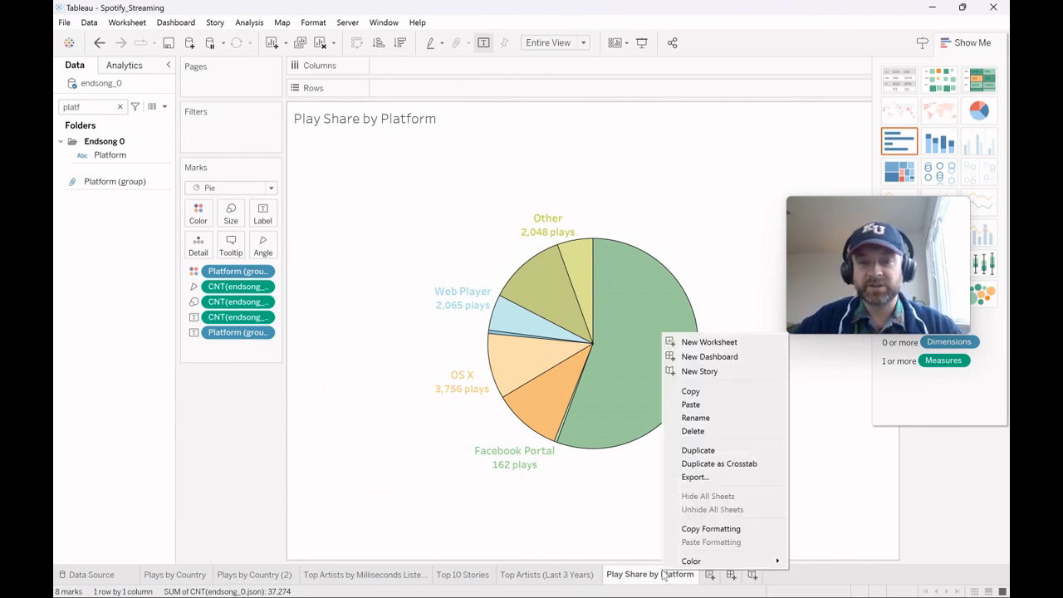
pyautogui.click(713, 448)
pyautogui.moveTo(817, 216)
pyautogui.moveTo(859, 214); pyautogui.dragTo(858, 449)
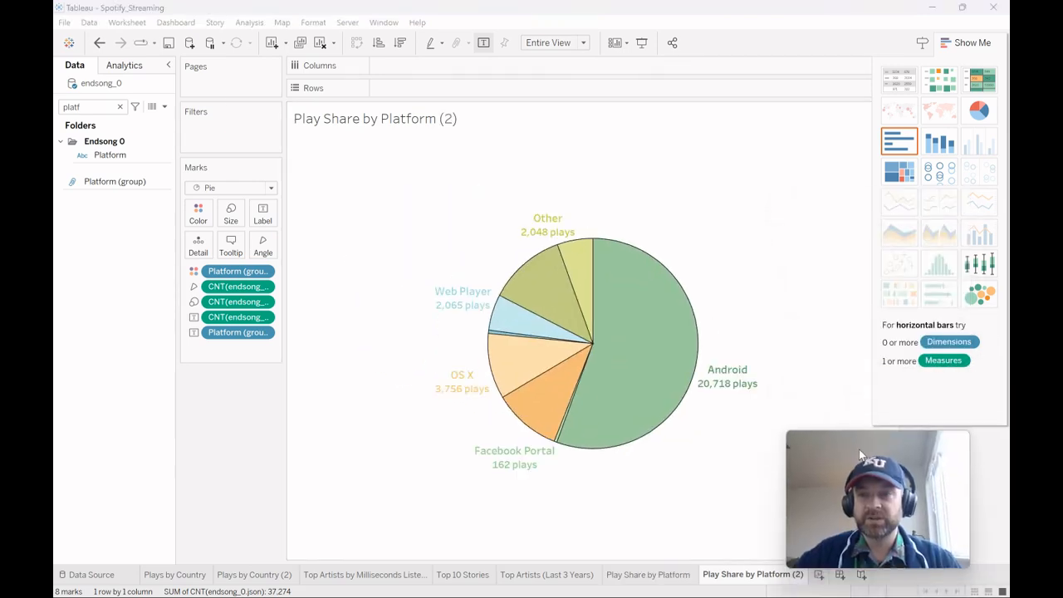
pyautogui.click(979, 297)
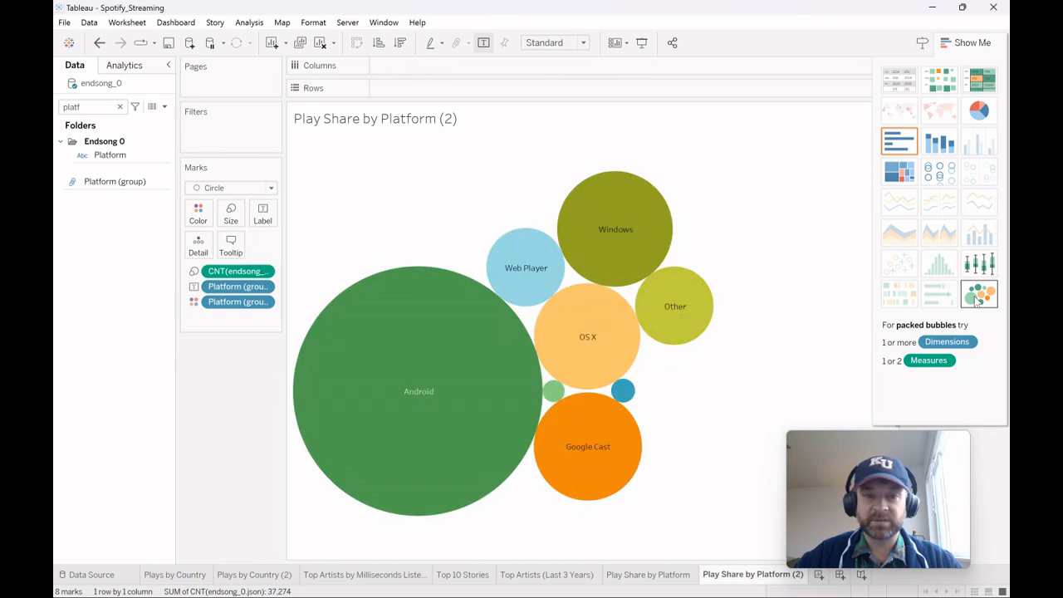
# Step: Add the endsong_0.json count to the bubble labels and append "plays" after it in the label text
pyautogui.moveTo(233, 271); pyautogui.dragTo(265, 215)
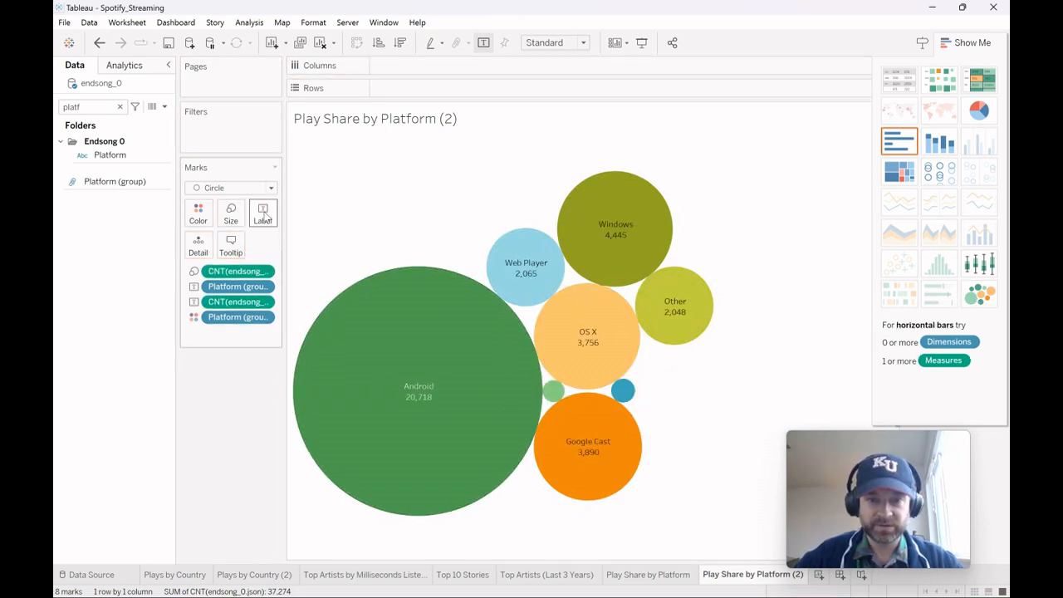
pyautogui.click(263, 214)
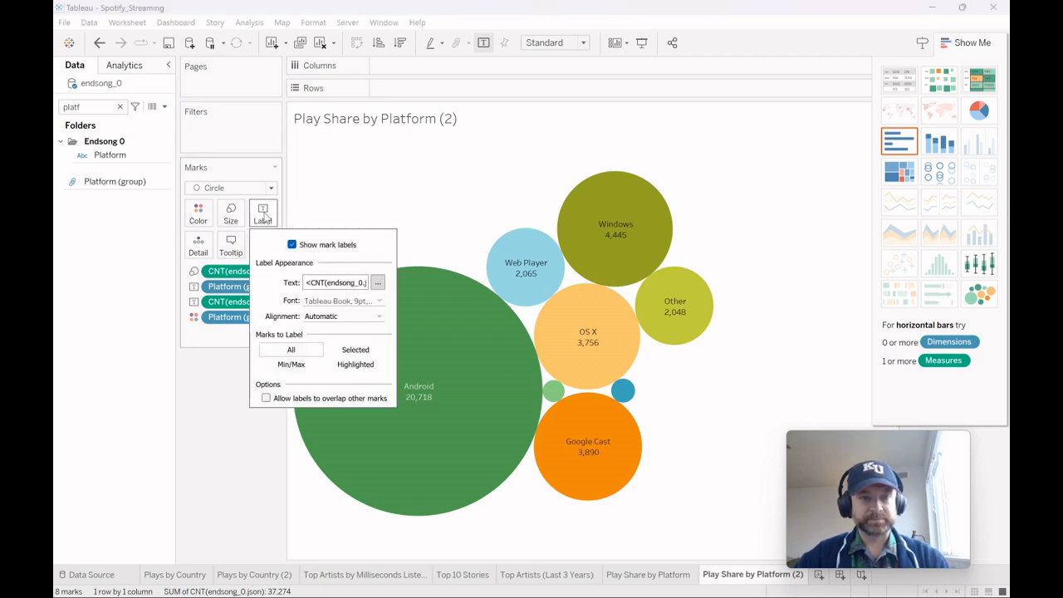
pyautogui.click(378, 283)
pyautogui.click(598, 224)
pyautogui.write('plays')
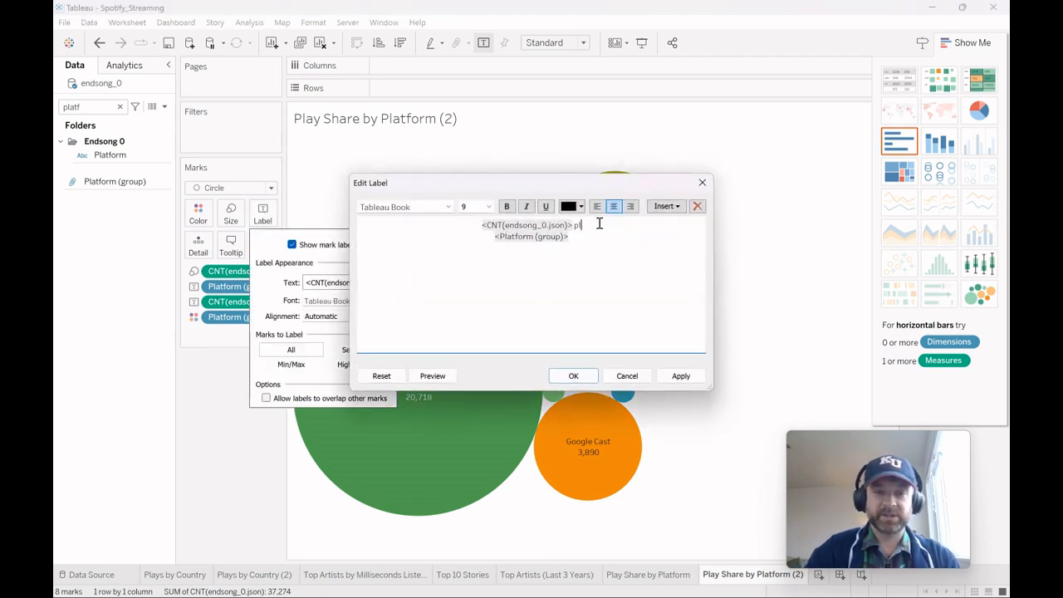
# Step: Make the Platform (group) line of the bubble label bold and accept the label changes
pyautogui.moveTo(606, 233); pyautogui.dragTo(473, 237)
pyautogui.click(506, 206)
pyautogui.click(680, 376)
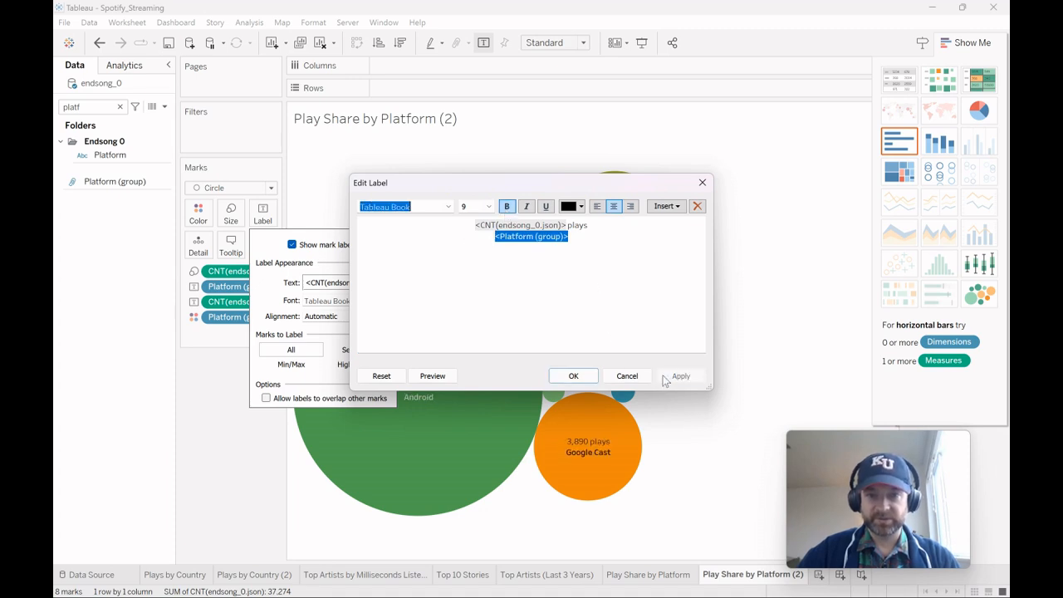
pyautogui.click(565, 381)
pyautogui.click(721, 463)
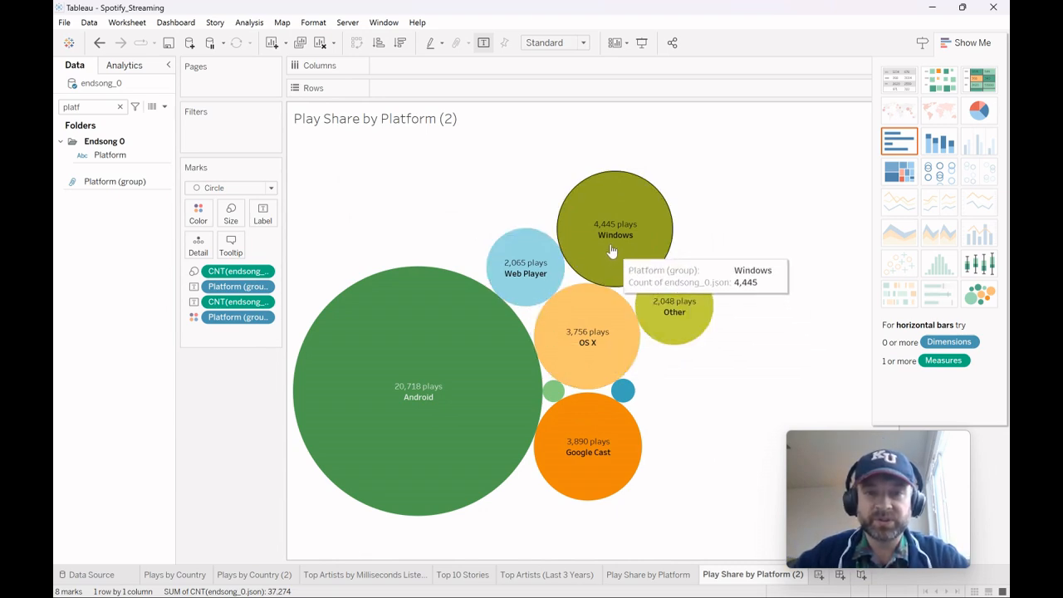
# Step: Examine the play counts of the Windows, OS X, Other and Android bubbles through their tooltips
pyautogui.moveTo(595, 326)
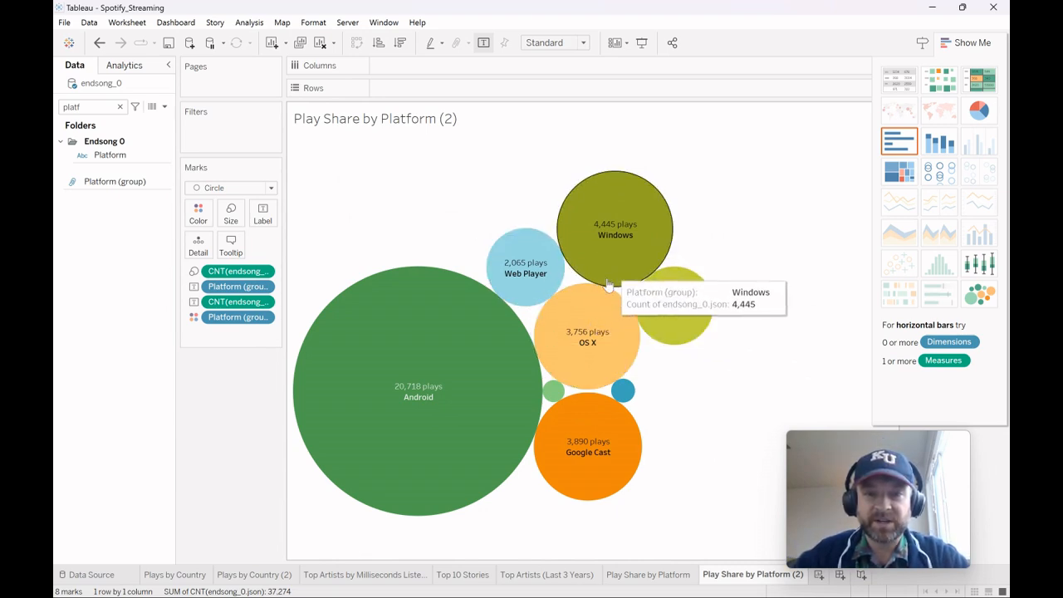
pyautogui.moveTo(604, 252)
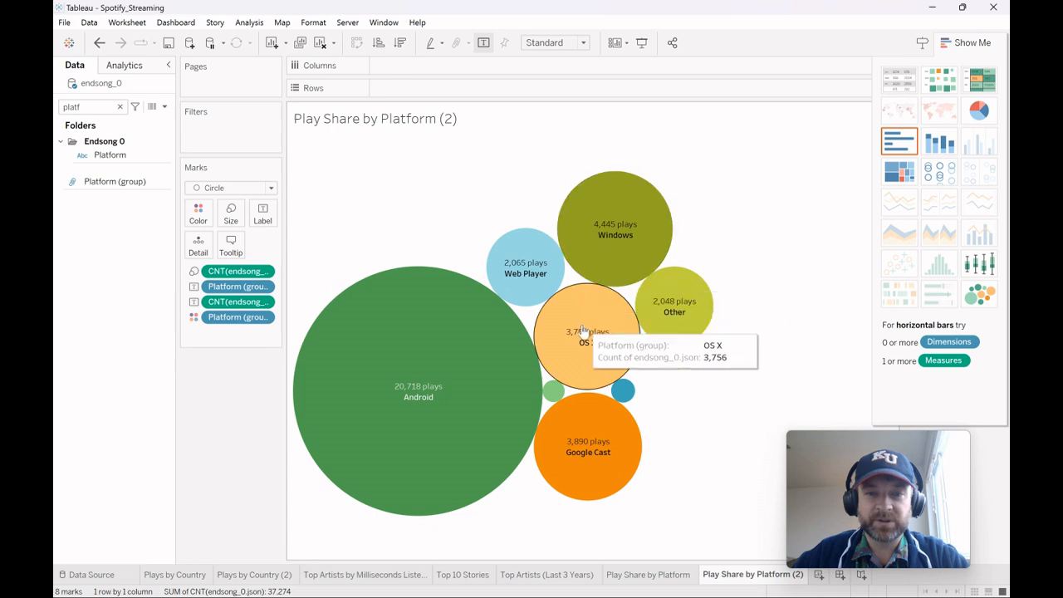
pyautogui.moveTo(646, 297)
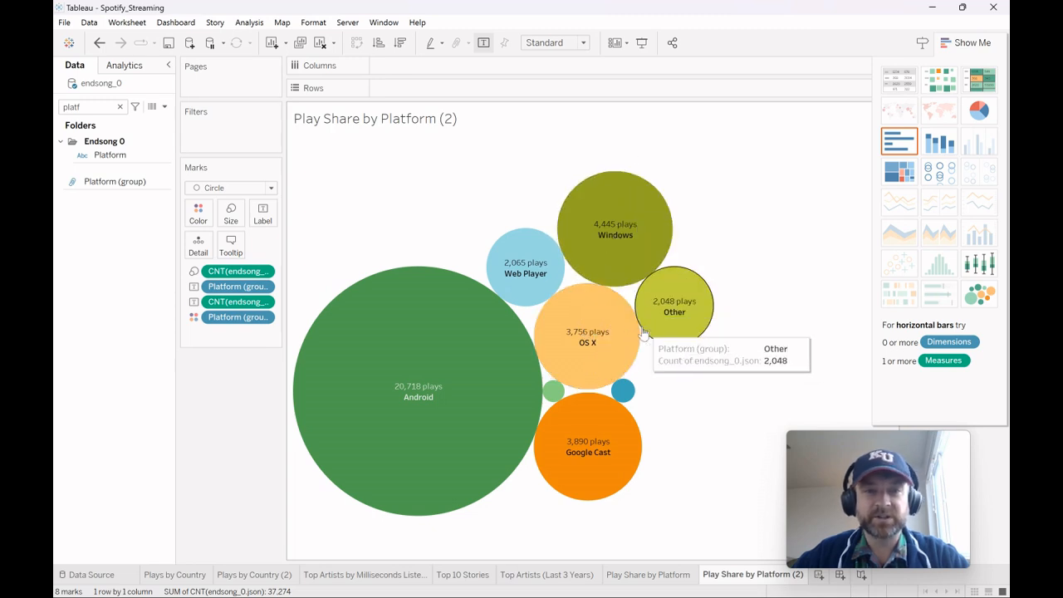
pyautogui.moveTo(602, 286)
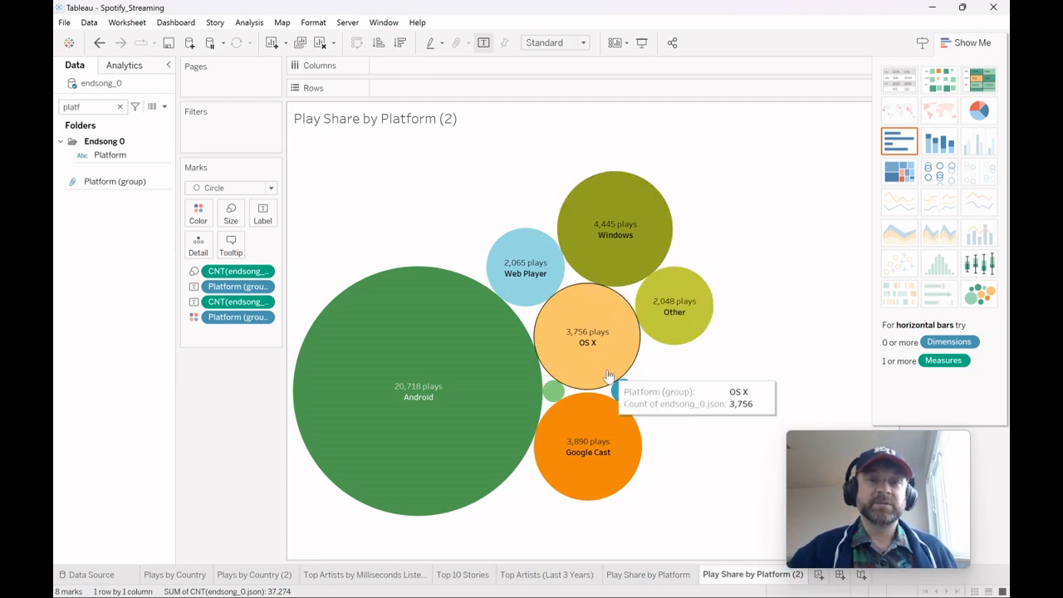
pyautogui.moveTo(482, 382)
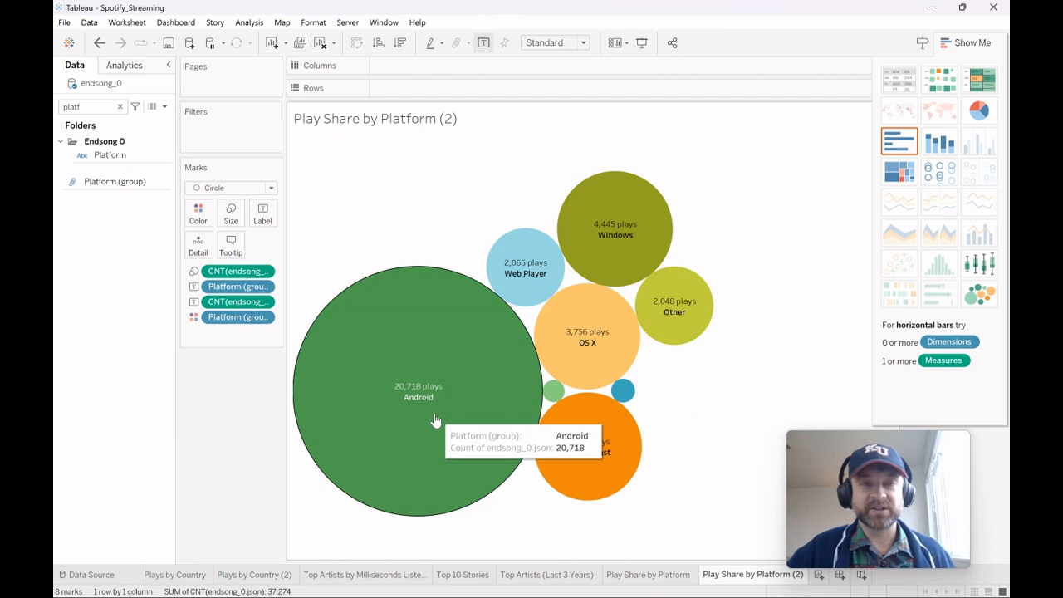
pyautogui.moveTo(588, 397)
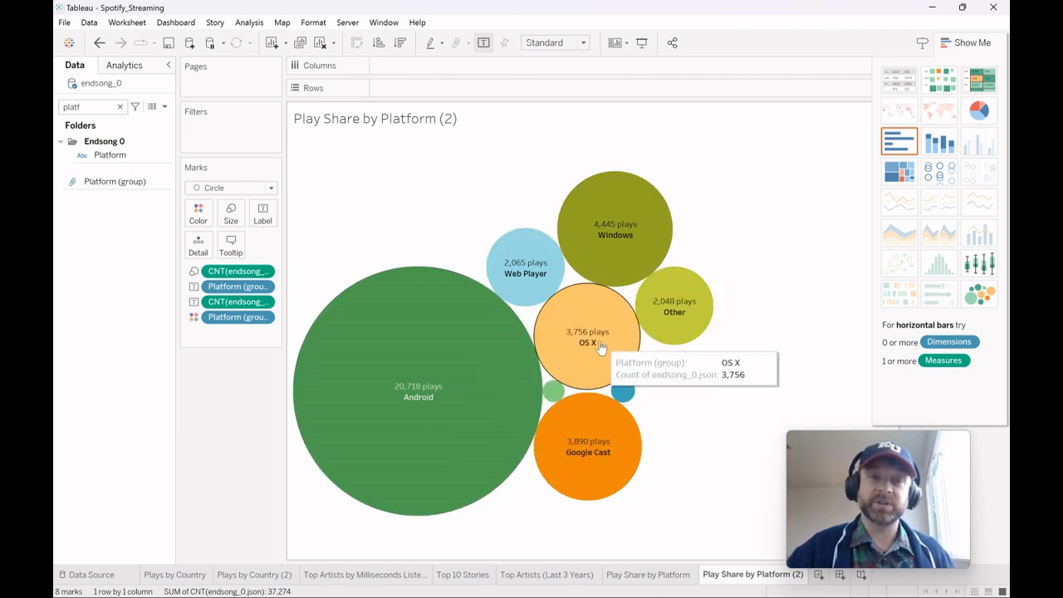
pyautogui.moveTo(620, 268)
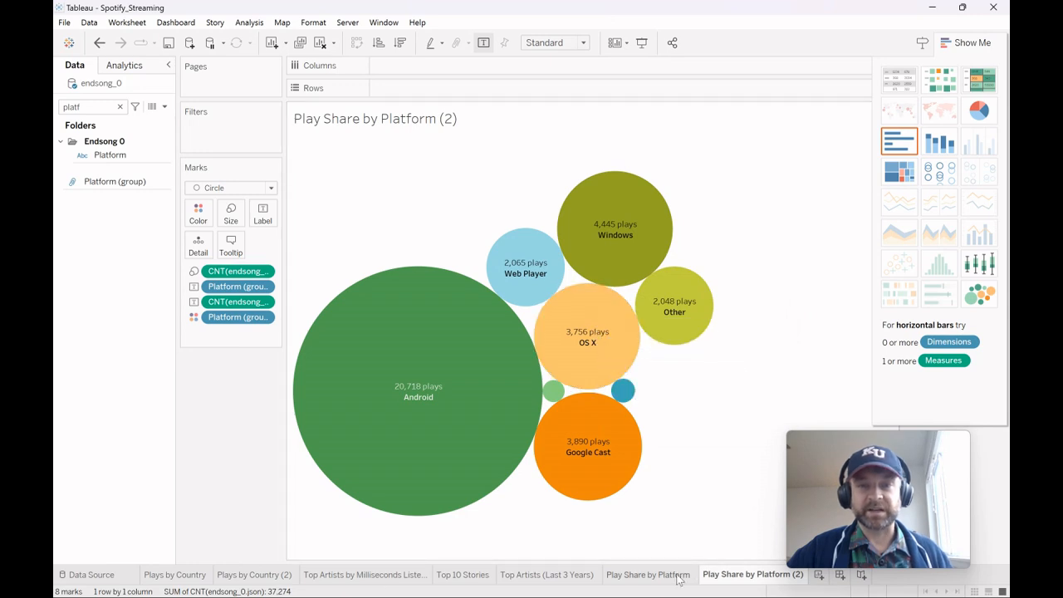
# Step: Return to the Play Share by Platform pie worksheet, and switch to the open Spotify_Direct workbook
pyautogui.moveTo(679, 579)
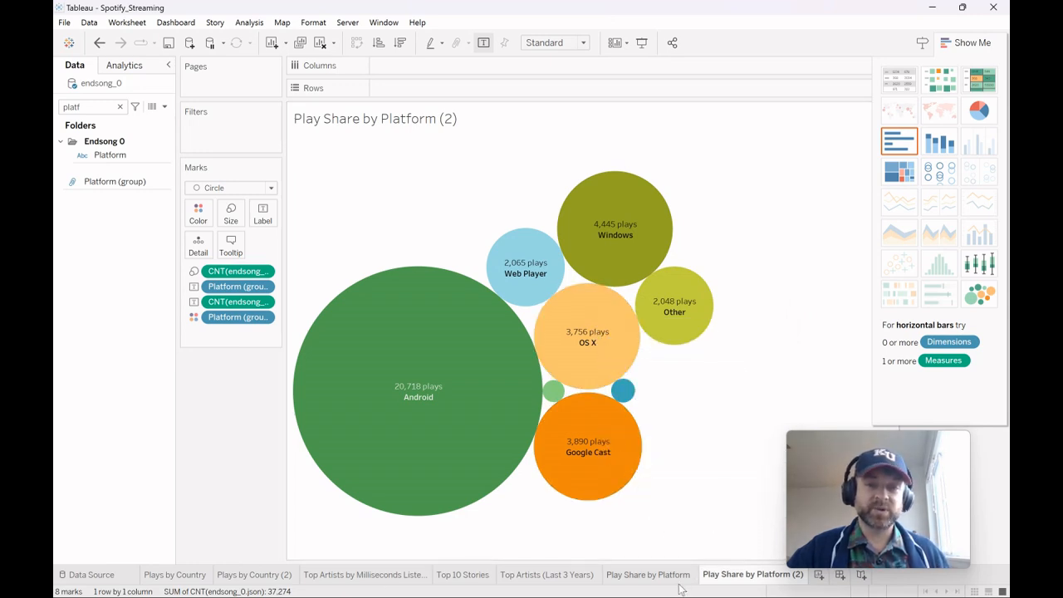
pyautogui.click(677, 582)
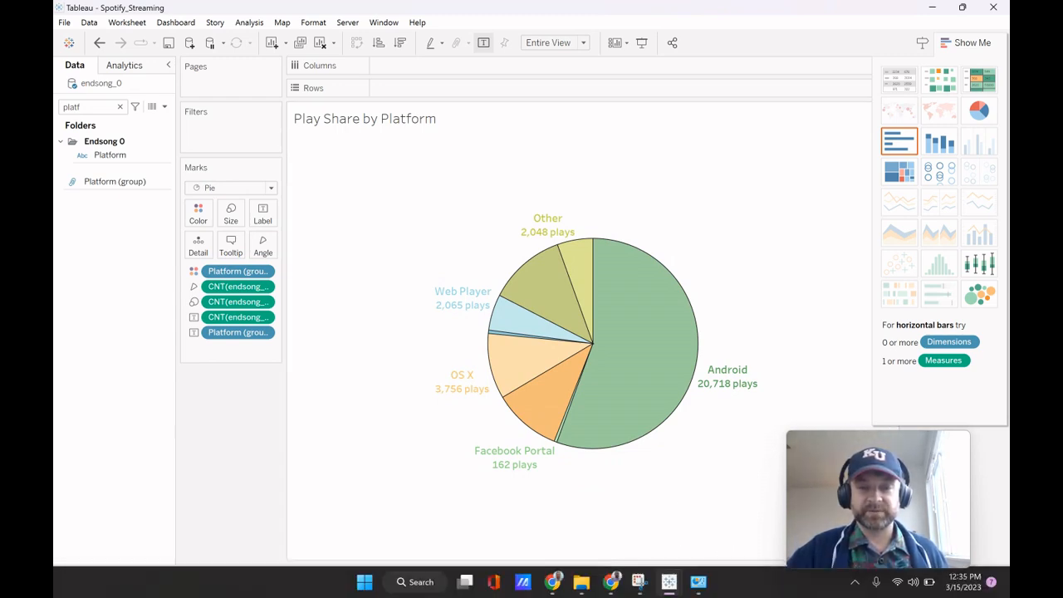
pyautogui.moveTo(673, 586)
pyautogui.moveTo(667, 517)
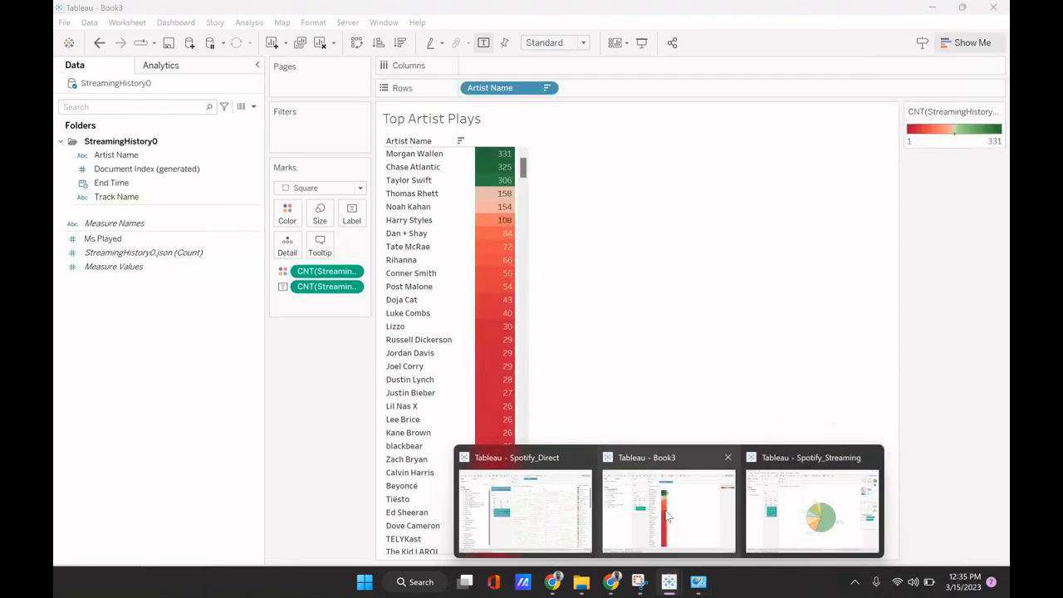
pyautogui.click(532, 517)
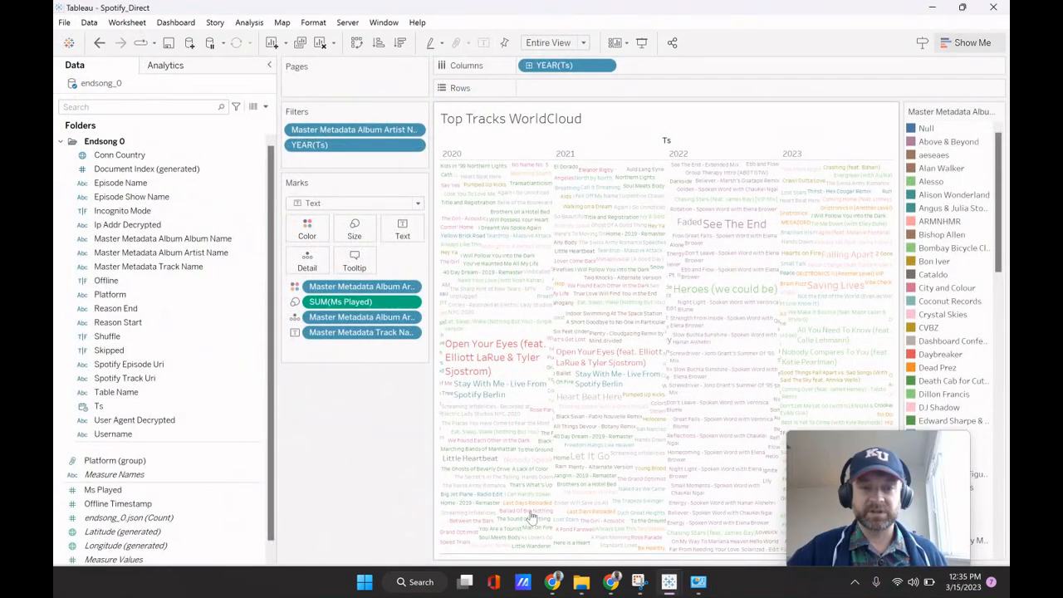
# Step: Review the Platform Share of Plays worksheet, both Top 10 Artists over Time worksheets and the Top Song bubble chart in Spotify_Direct
pyautogui.click(656, 575)
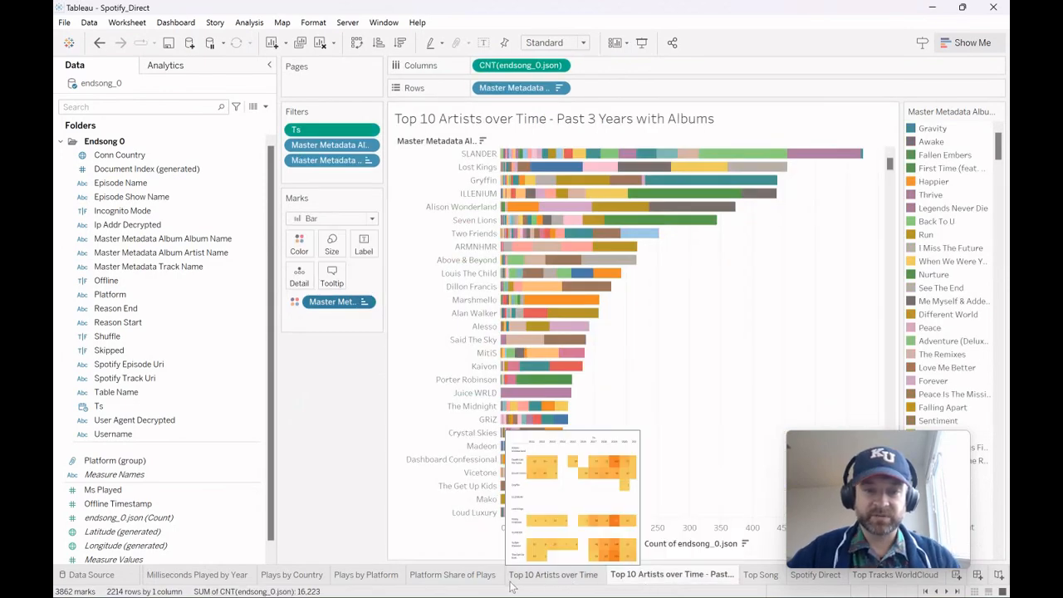
pyautogui.click(452, 576)
pyautogui.click(540, 580)
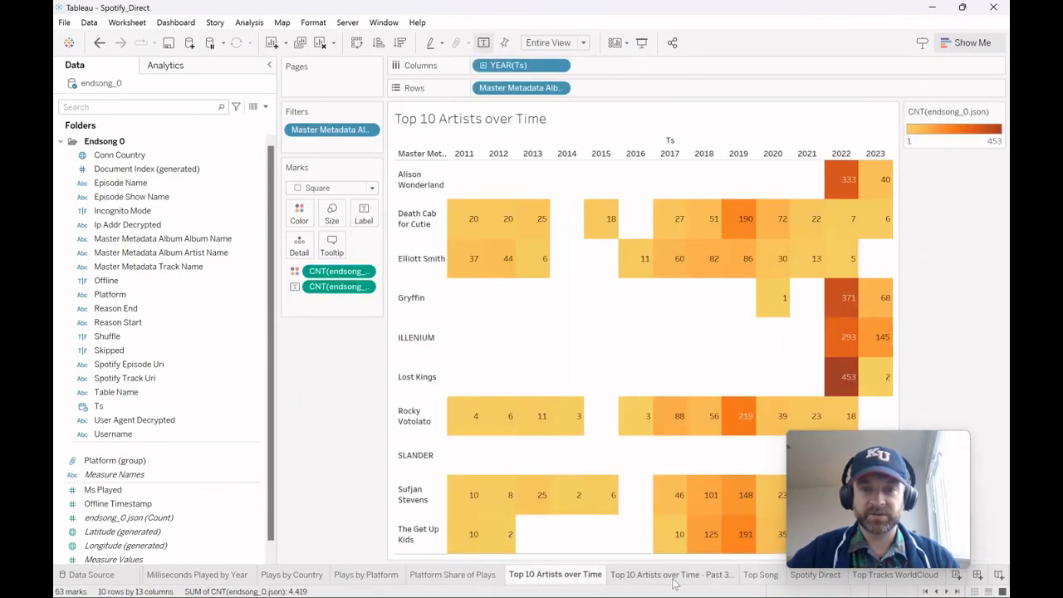
pyautogui.click(673, 576)
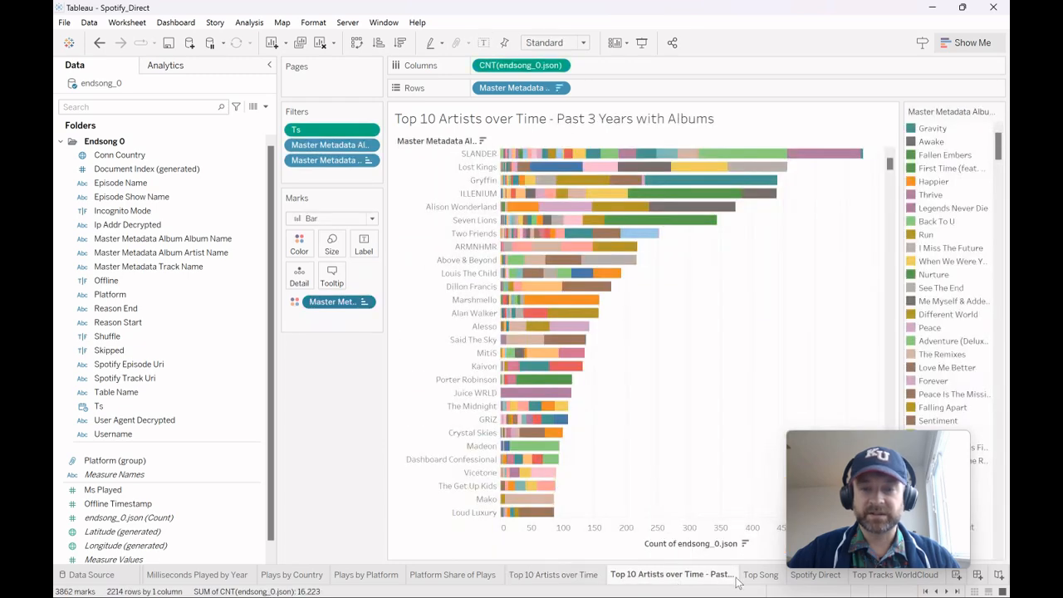
pyautogui.click(758, 575)
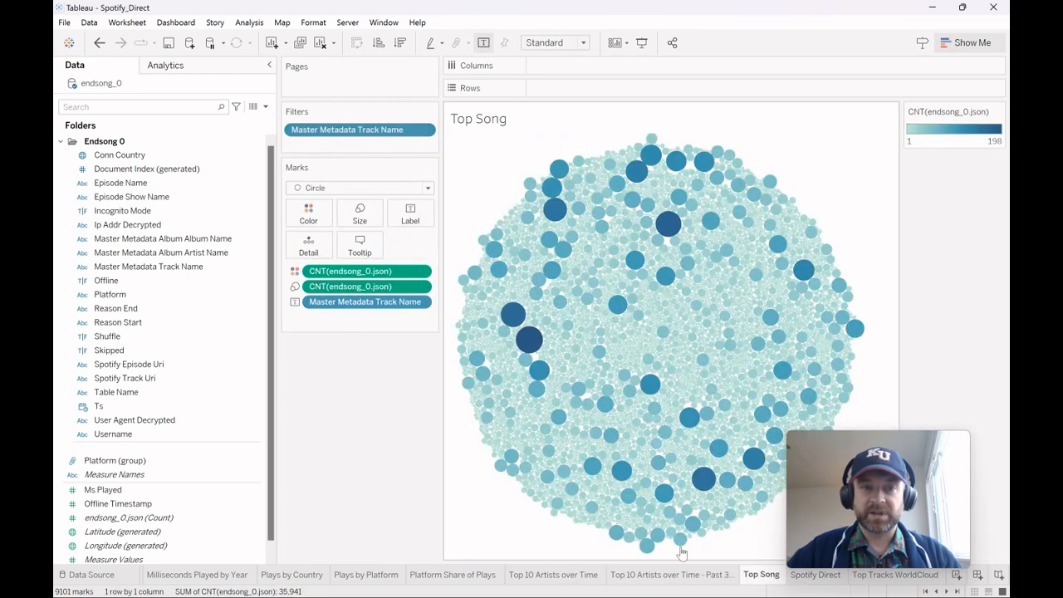
# Step: Review the Spotify Direct treemap and the Top Tracks WorldCloud worksheet, and return to the Spotify_Streaming workbook
pyautogui.click(725, 576)
pyautogui.click(818, 575)
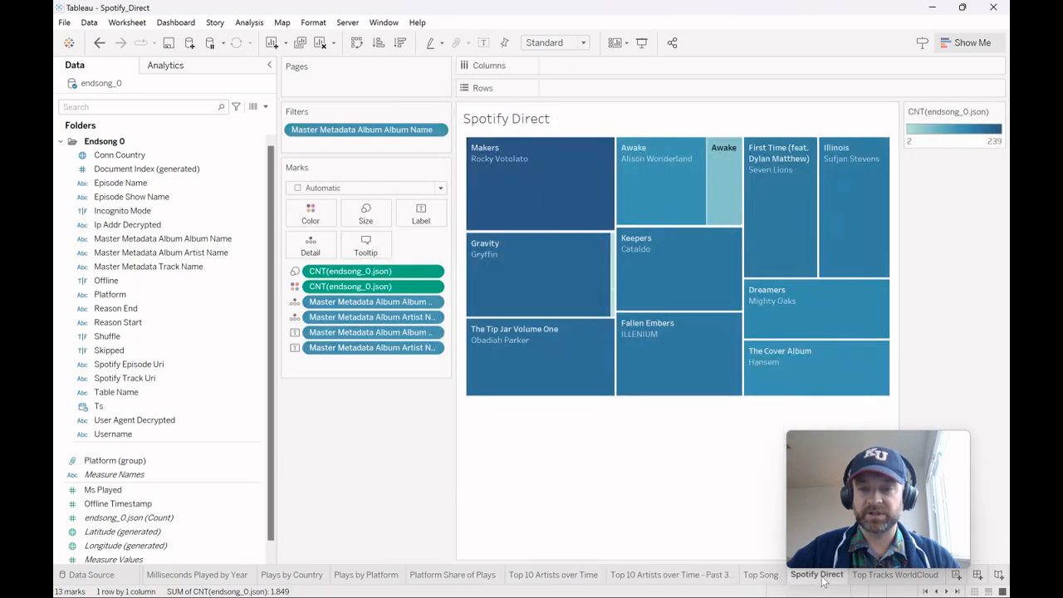
pyautogui.click(886, 576)
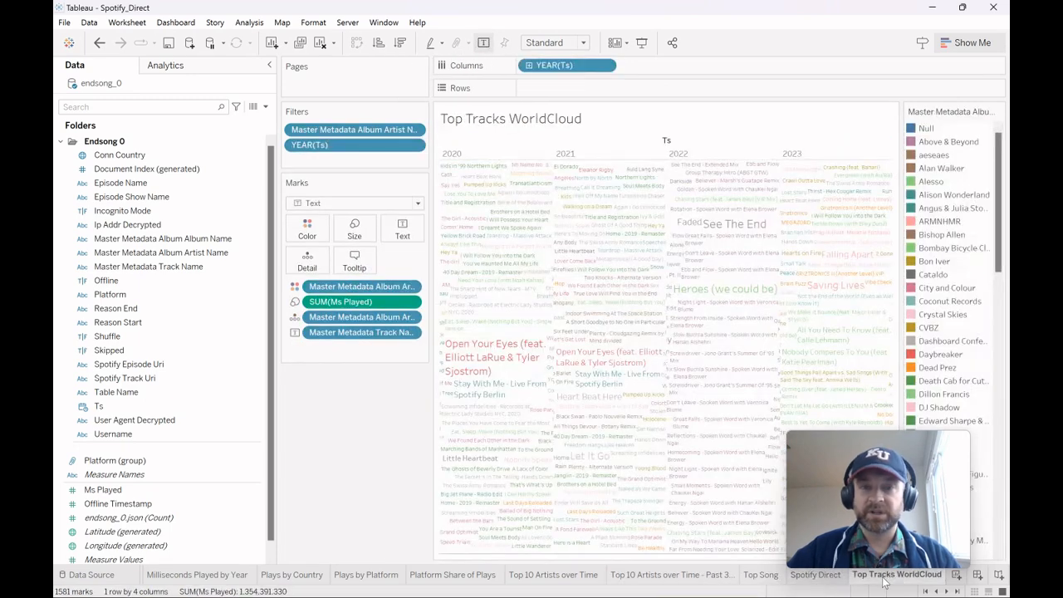
pyautogui.click(933, 10)
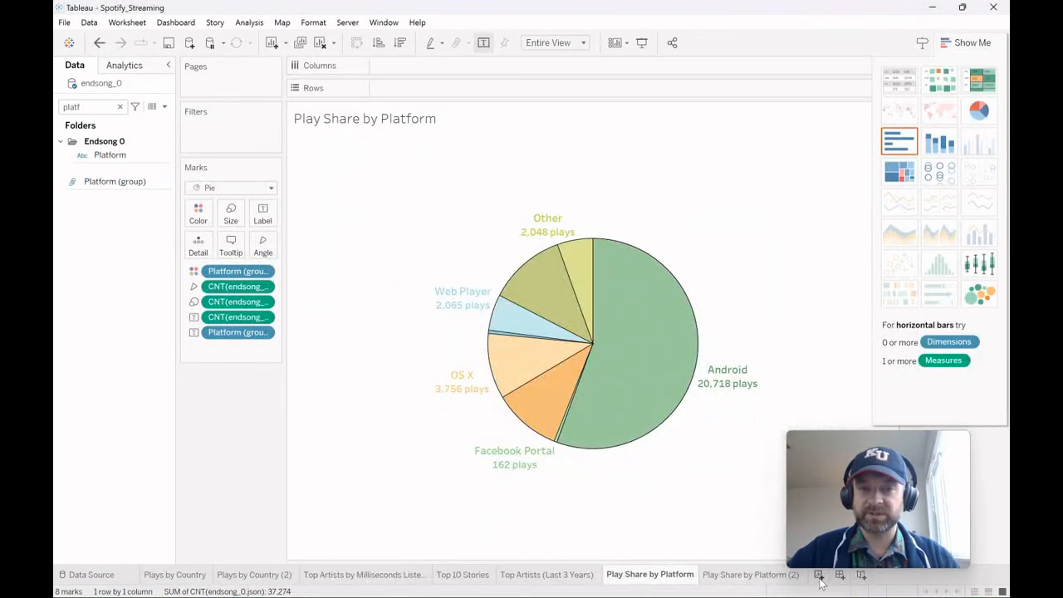
# Step: In a new worksheet, list the Master Metadata Album Artist Name values as rows and keep only the Null entry
pyautogui.click(819, 575)
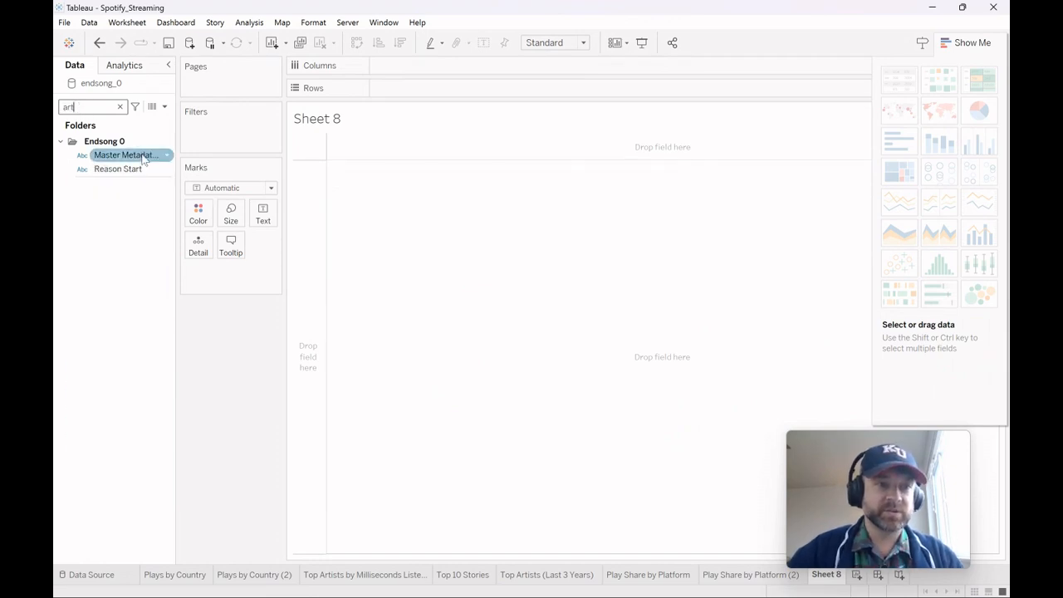
pyautogui.moveTo(176, 158); pyautogui.dragTo(325, 210)
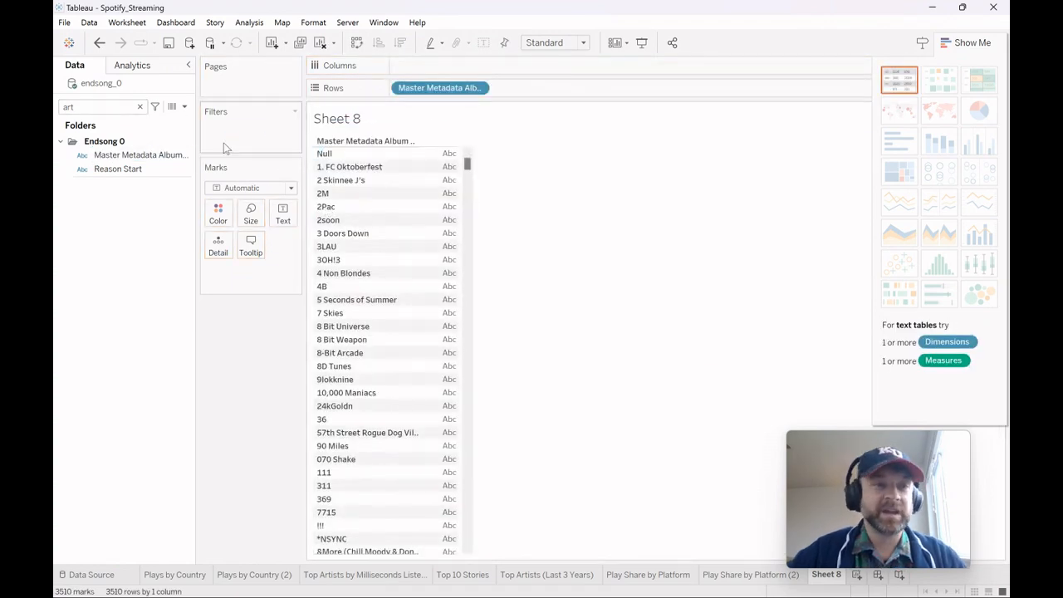
pyautogui.click(325, 154)
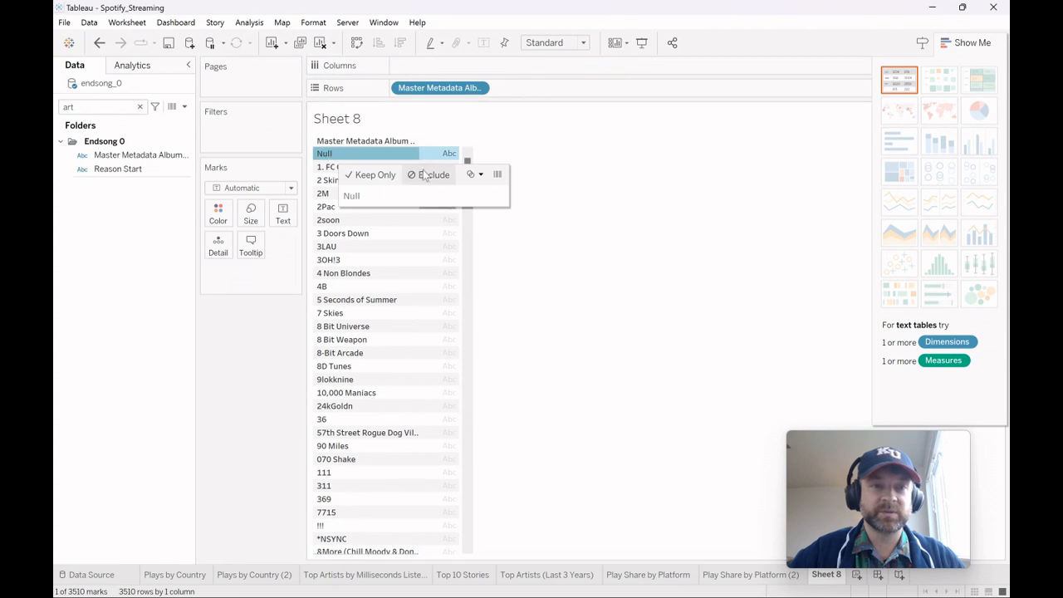
pyautogui.click(369, 176)
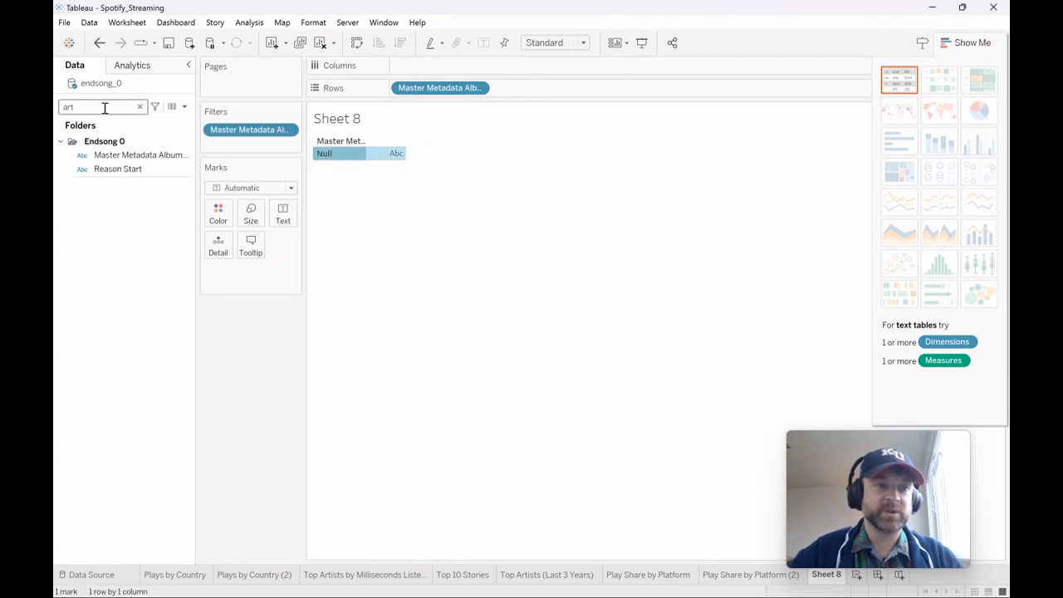
# Step: Find the endsong_0.json (Count) field and show it as the text value beside the Null artist
pyautogui.press('BackSpace')
pyautogui.press('BackSpace')
pyautogui.press('BackSpace')
pyautogui.write('cou')
pyautogui.press('BackSpace')
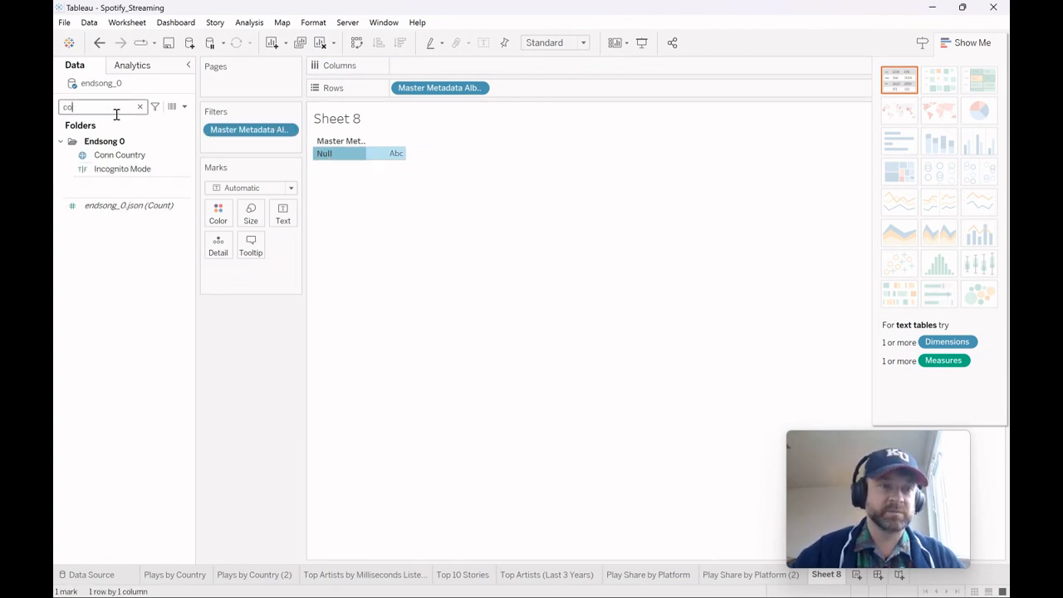
pyautogui.moveTo(125, 205); pyautogui.dragTo(385, 158)
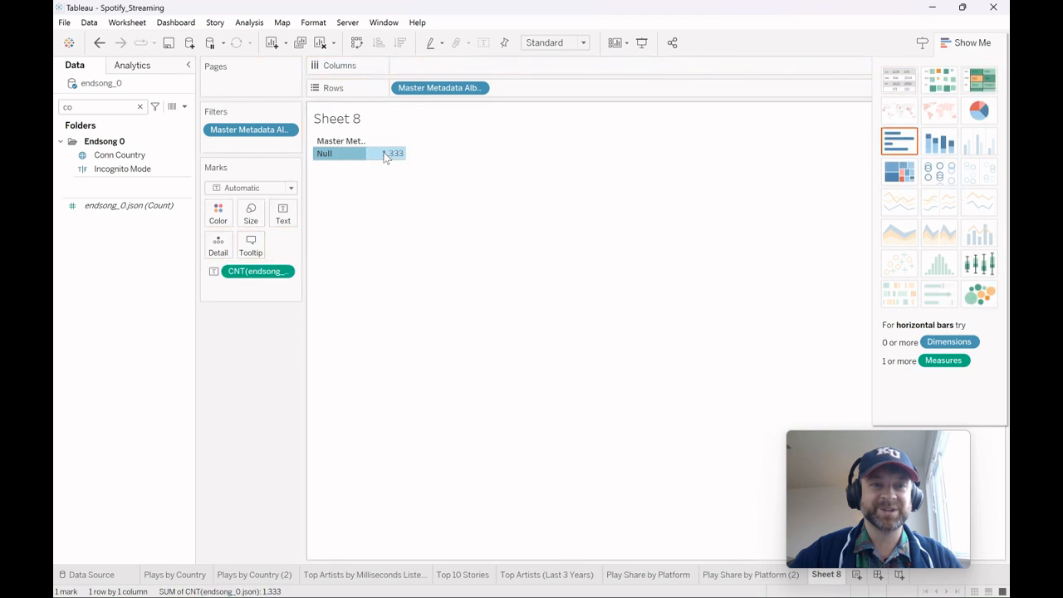
# Step: Remove the artist name filter and exclude the Null artist from the list instead
pyautogui.moveTo(282, 131); pyautogui.dragTo(145, 166)
pyautogui.rightClick(329, 157)
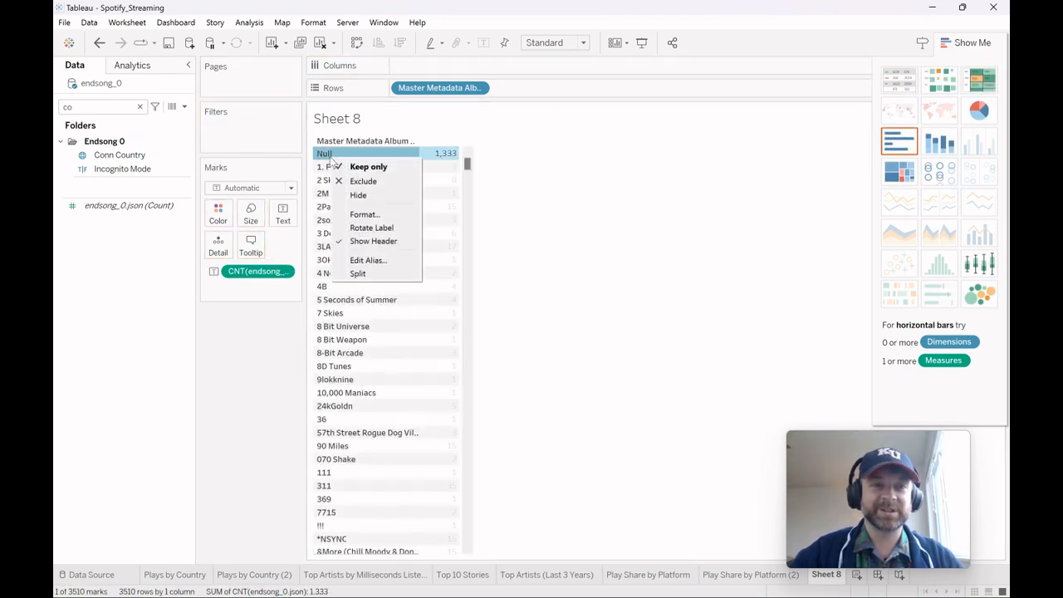
pyautogui.click(373, 181)
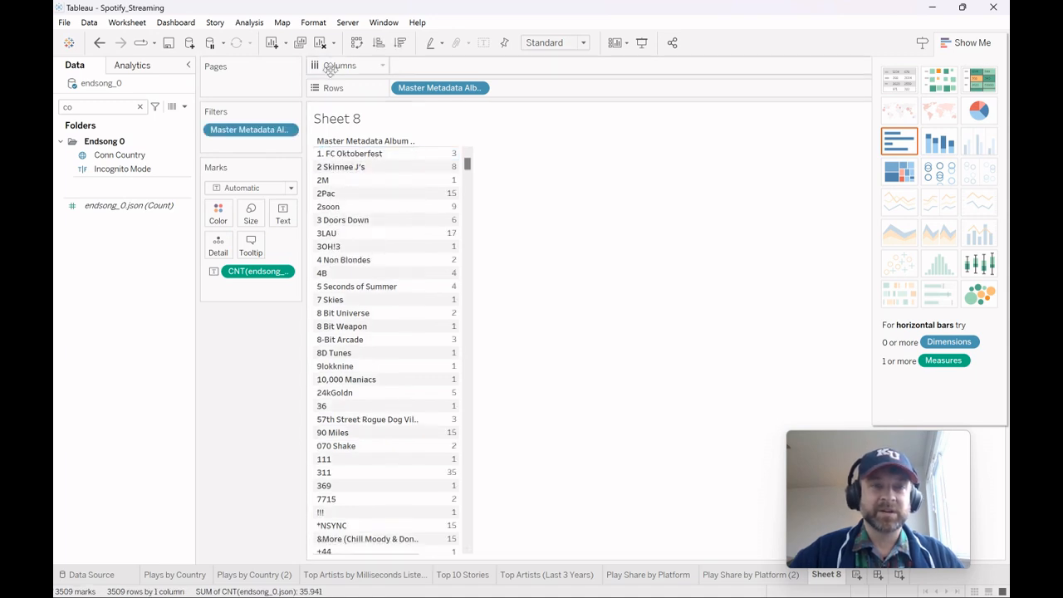
# Step: Sort the artists by play count in descending order and present them as a horizontal bar chart
pyautogui.click(400, 43)
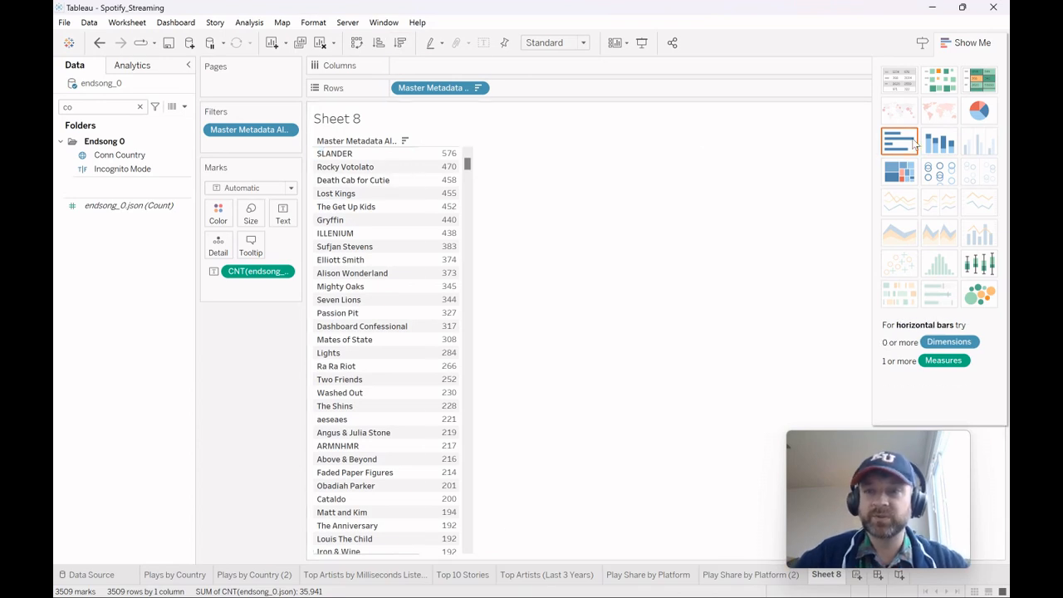
pyautogui.click(900, 142)
pyautogui.click(400, 43)
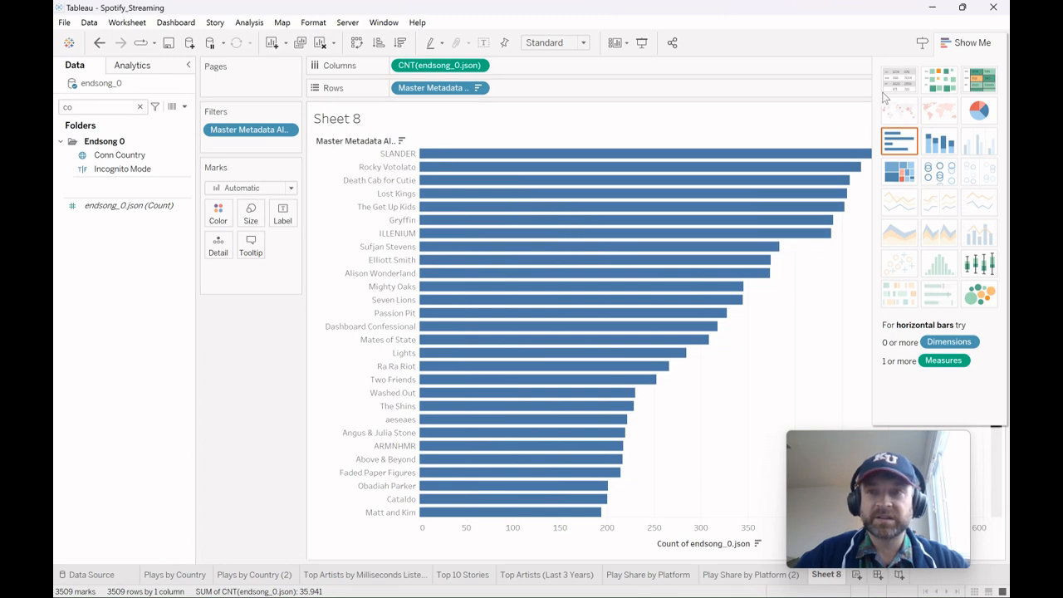
pyautogui.click(976, 47)
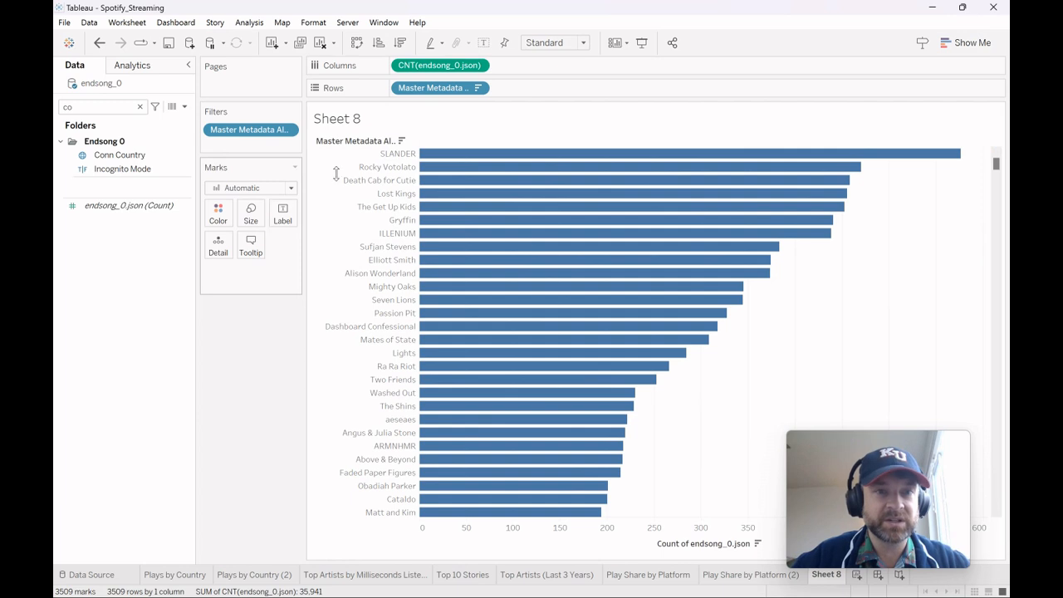
# Step: Label the bars with a copy of the artist name field while keeping the original field in the rows
pyautogui.moveTo(449, 93); pyautogui.dragTo(287, 221)
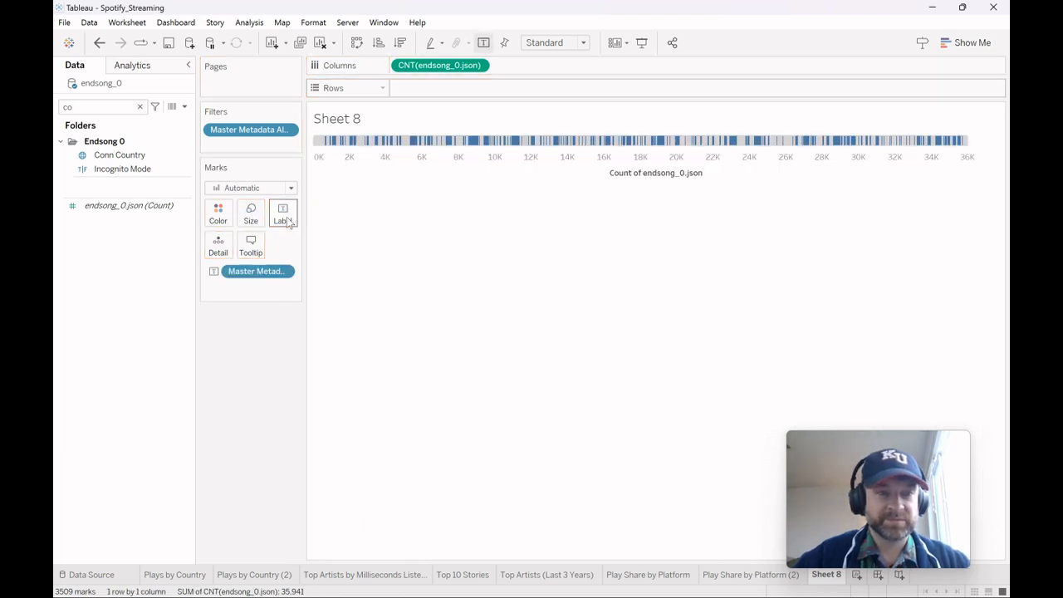
pyautogui.hotkey('ctrl', 'z')
pyautogui.moveTo(457, 94); pyautogui.dragTo(283, 215)
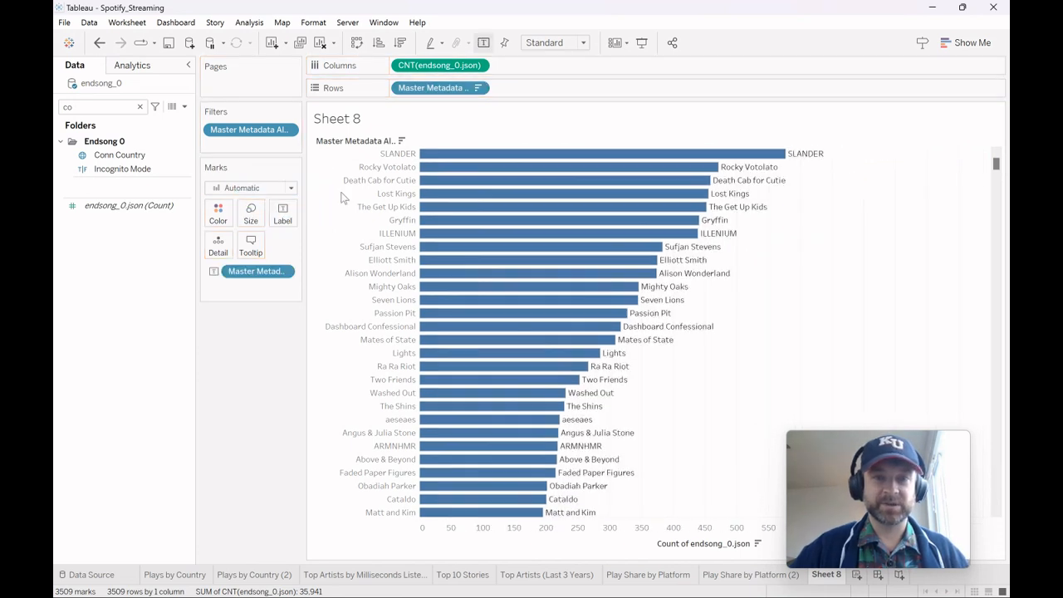
# Step: Make the artist bar labels bold and match their font color to the mark color
pyautogui.click(282, 213)
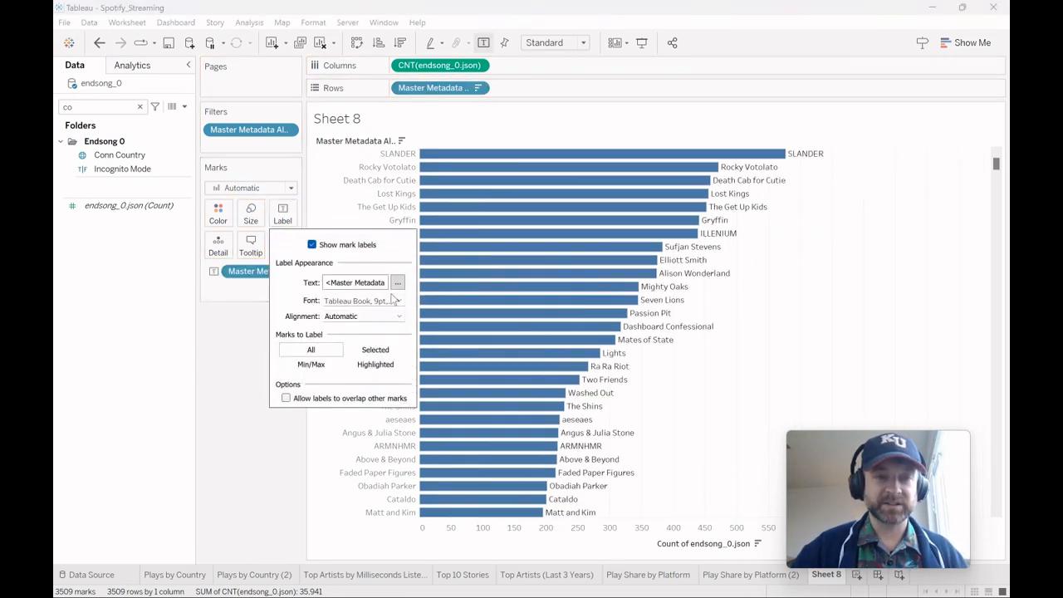
pyautogui.click(393, 301)
pyautogui.click(368, 373)
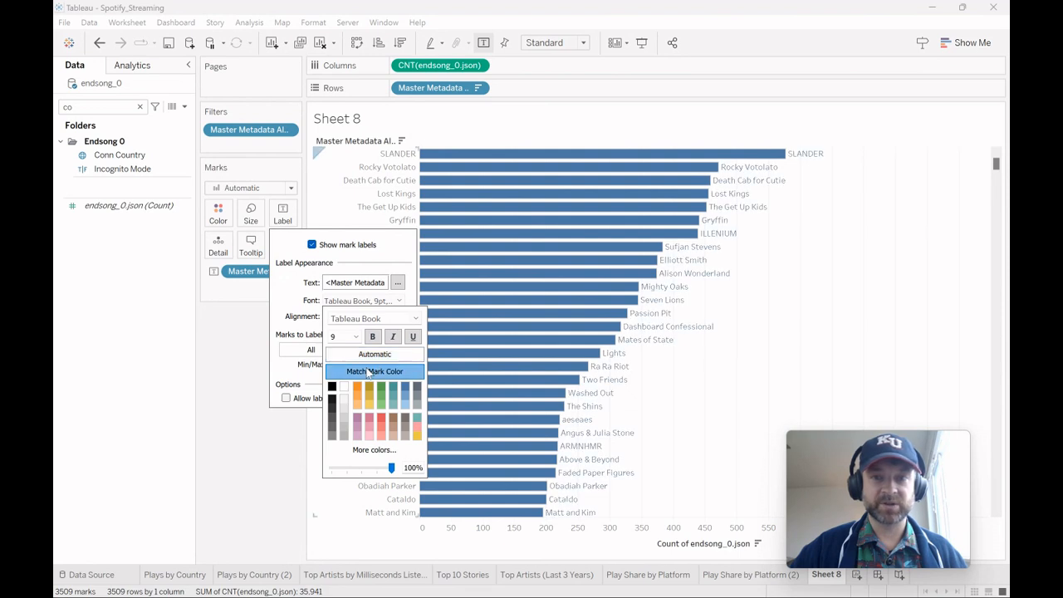
pyautogui.click(374, 337)
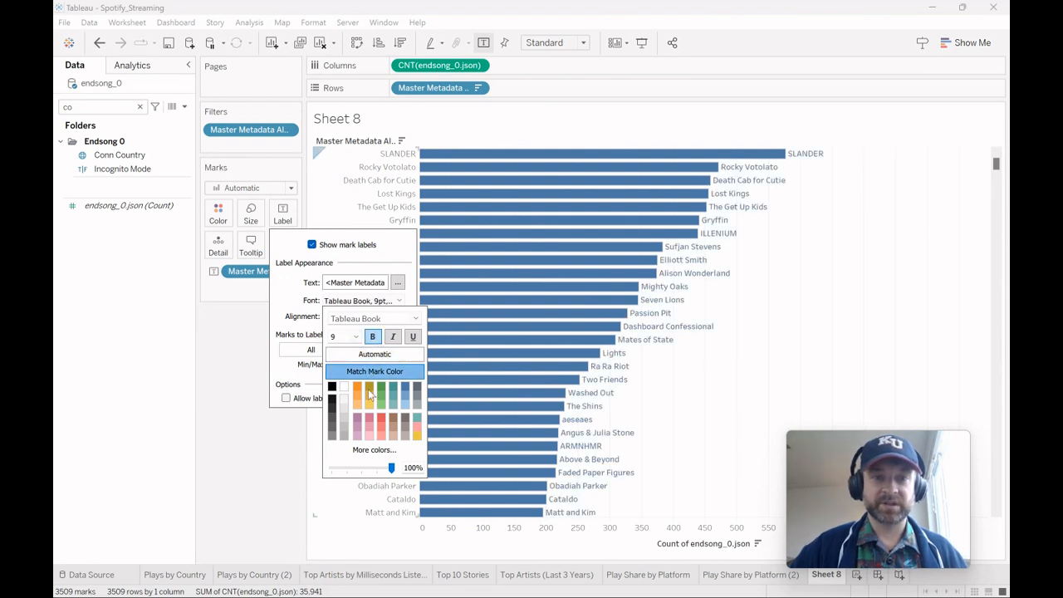
pyautogui.click(305, 334)
# Step: Compare the horizontal alignments of the bar labels and set them to Left
pyautogui.click(339, 318)
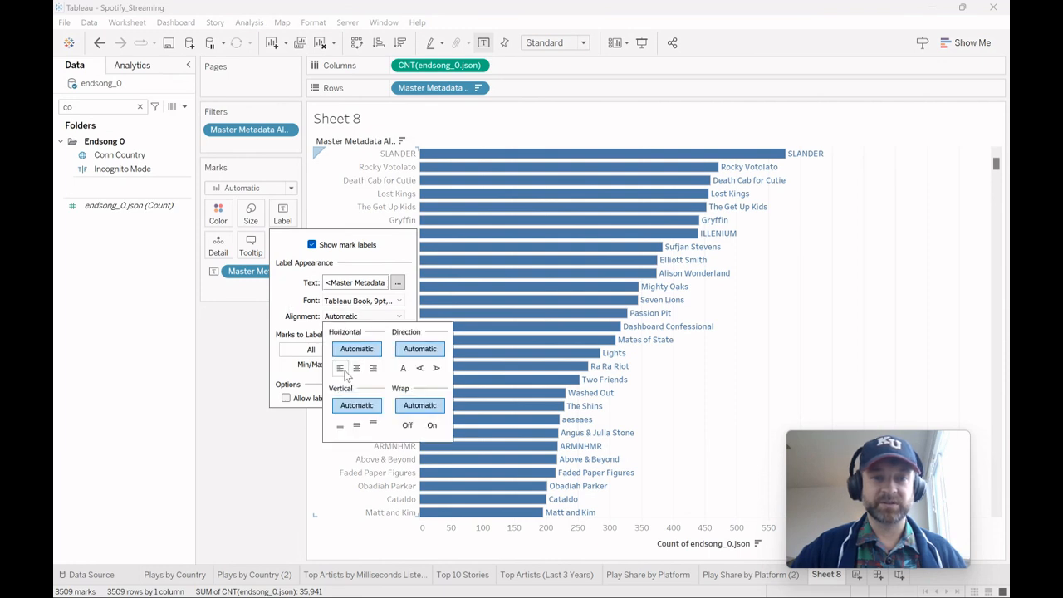
pyautogui.click(340, 368)
pyautogui.click(357, 369)
pyautogui.click(376, 368)
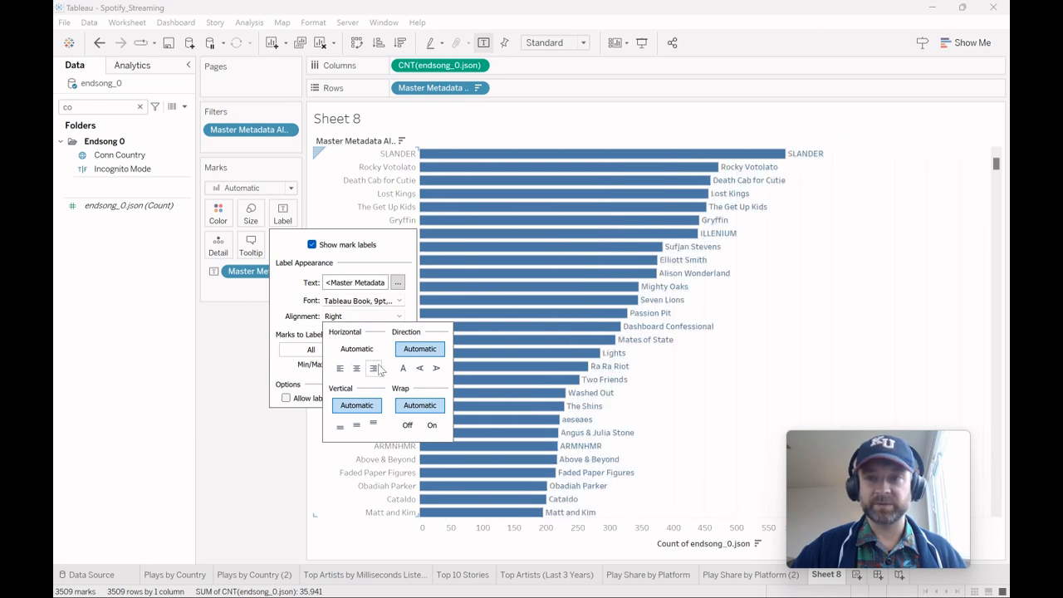
pyautogui.click(359, 369)
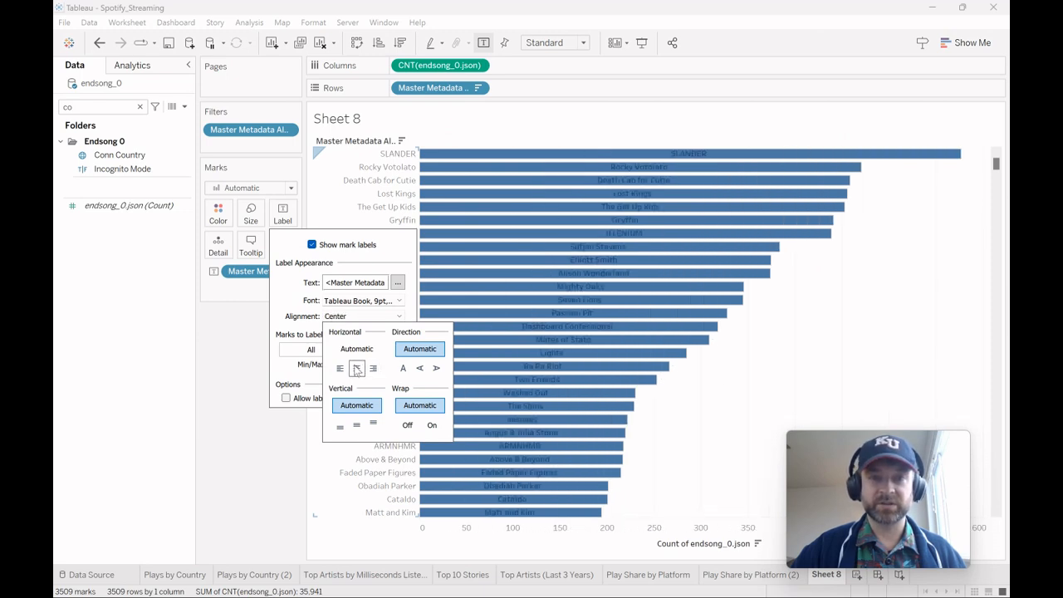
pyautogui.click(340, 369)
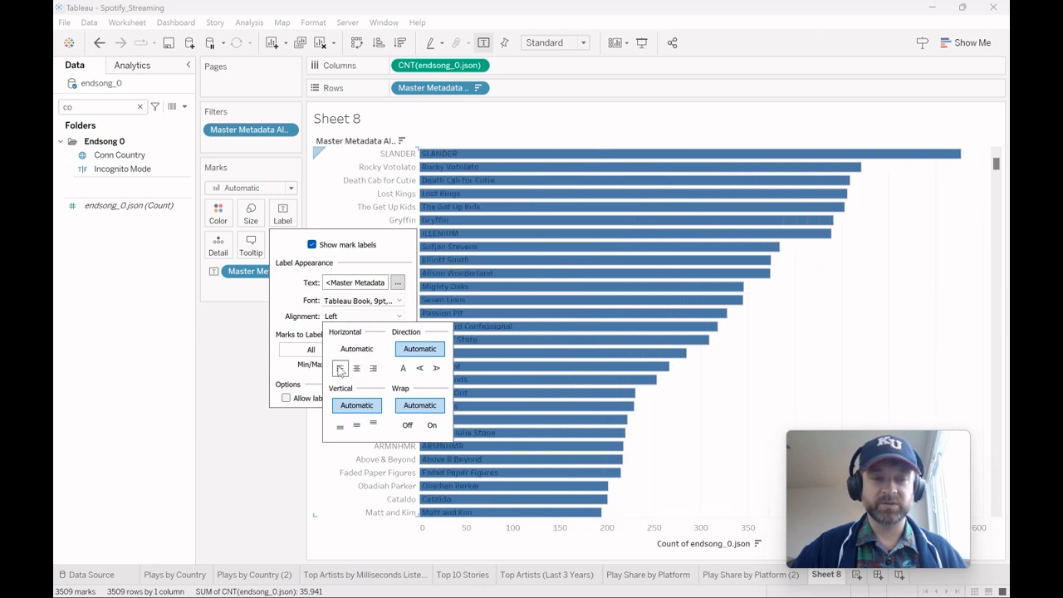
pyautogui.click(289, 297)
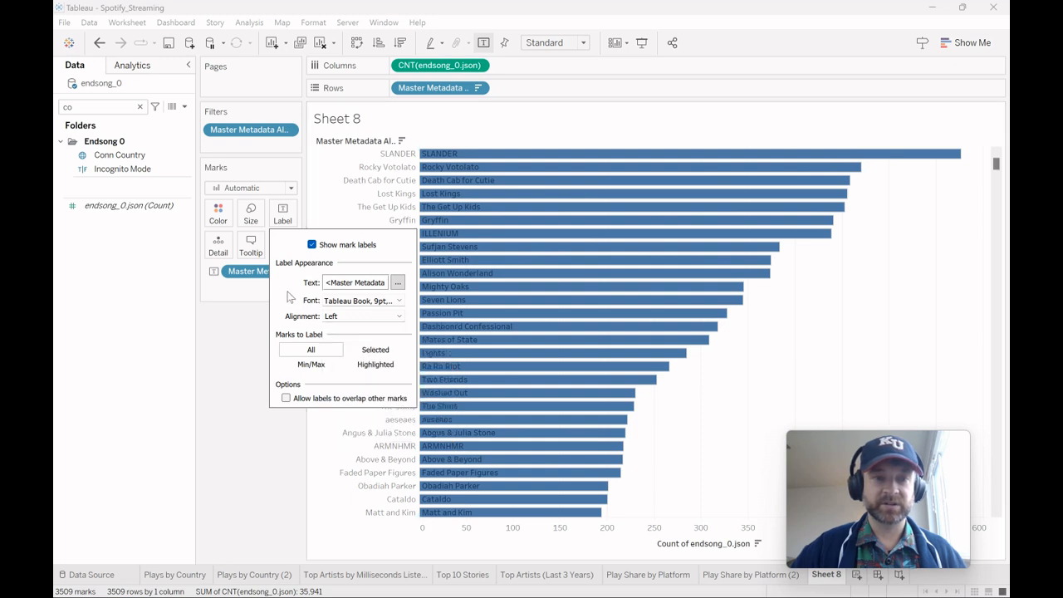
# Step: Change the color of the artist bars to teal
pyautogui.click(218, 213)
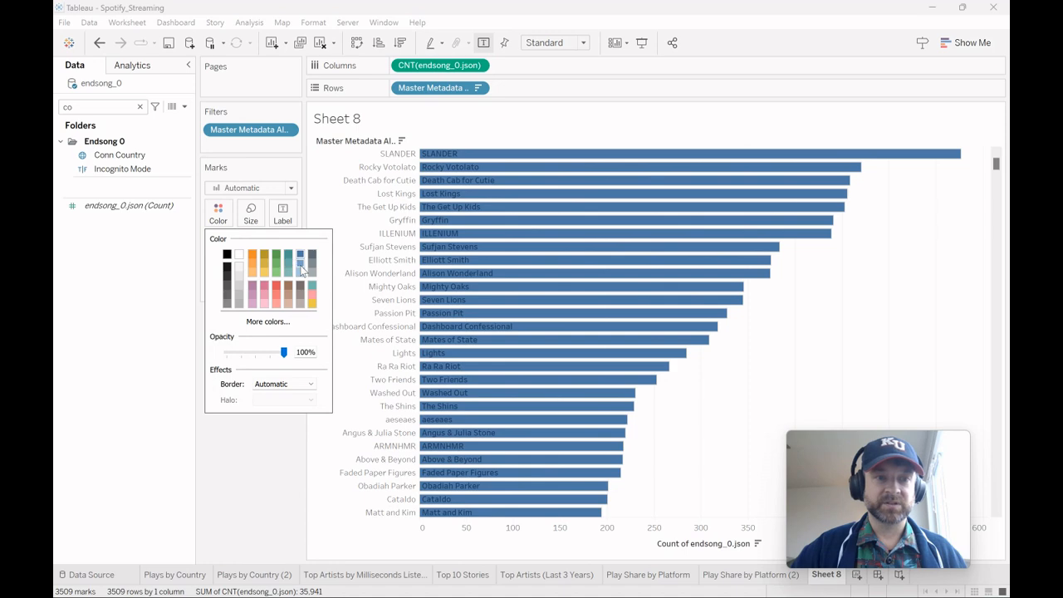
pyautogui.click(290, 264)
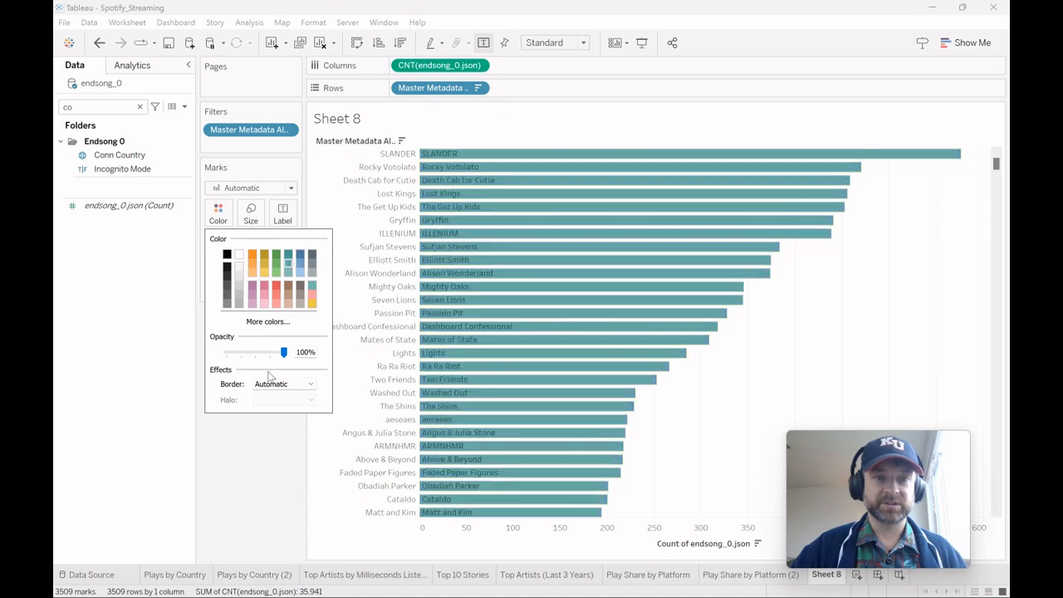
pyautogui.click(234, 469)
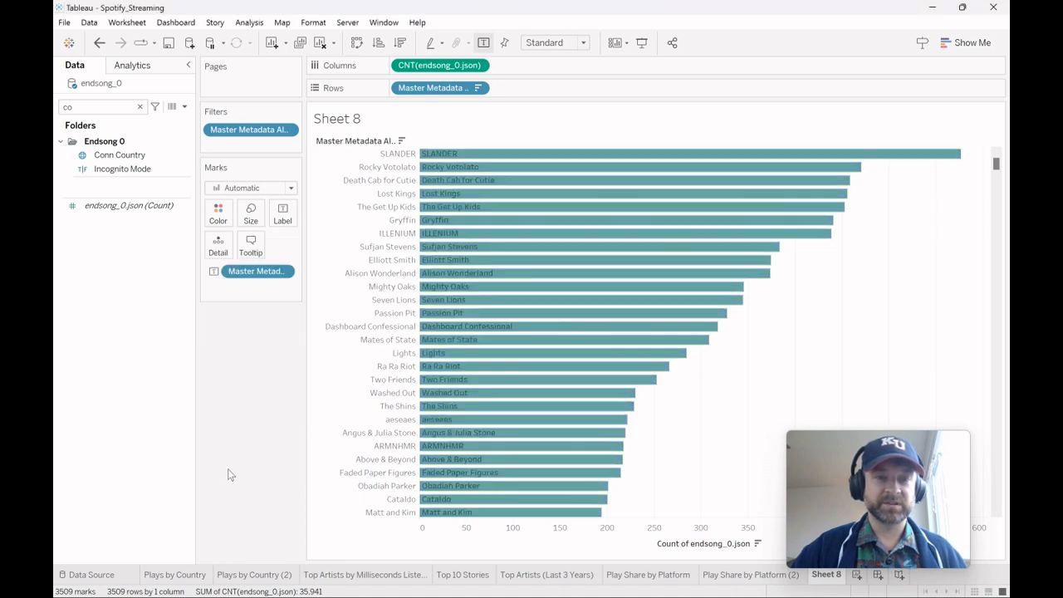
# Step: Hide the field label for rows and the artist name header beside the bars
pyautogui.rightClick(376, 143)
pyautogui.click(434, 269)
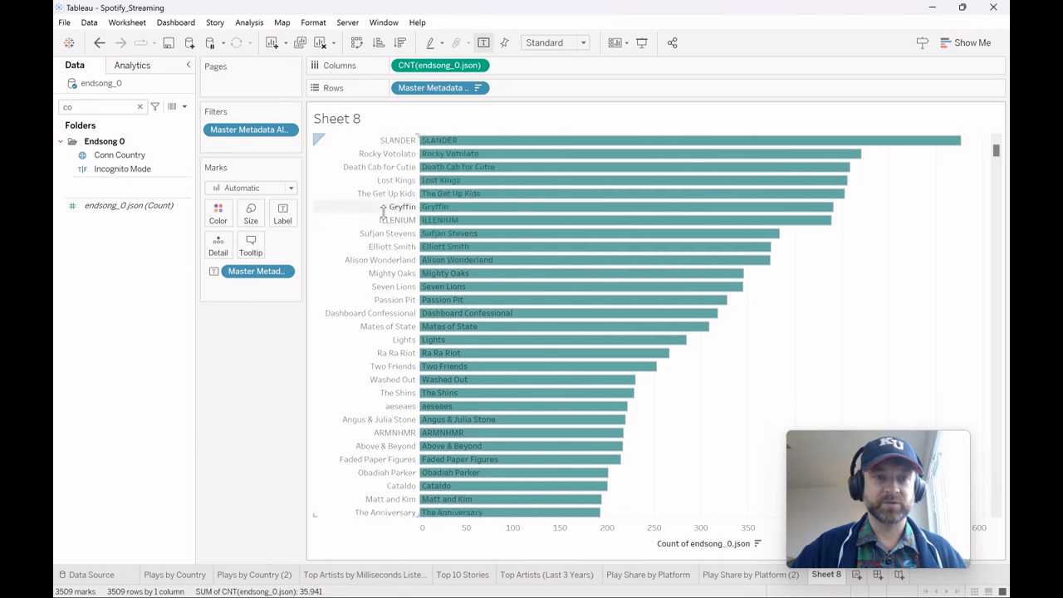
pyautogui.rightClick(385, 248)
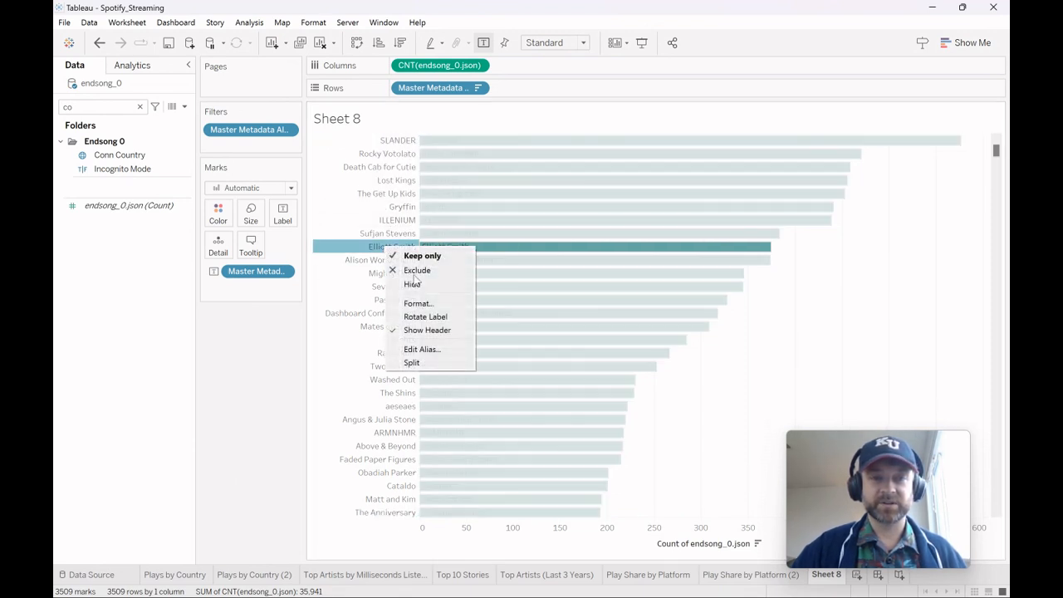
pyautogui.click(437, 330)
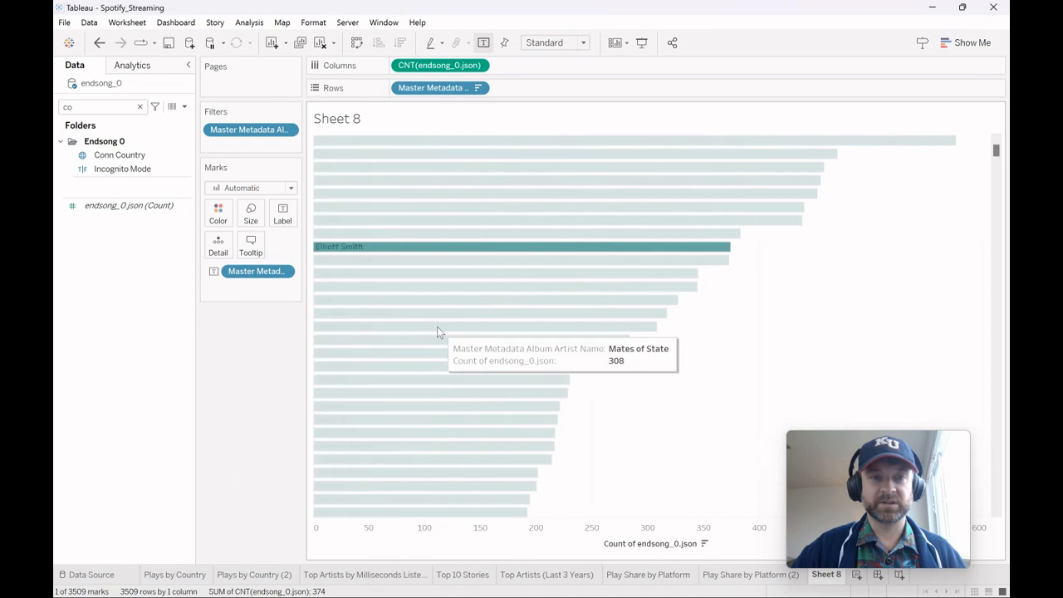
pyautogui.click(887, 185)
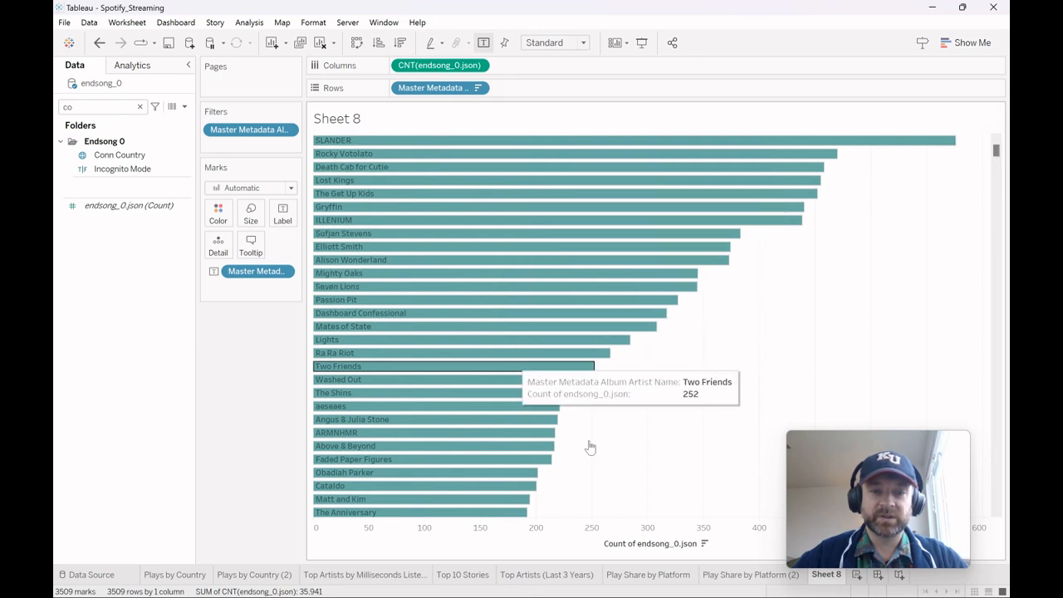
# Step: Rename the worksheet as Top Artists and duplicate it
pyautogui.doubleClick(828, 575)
pyautogui.write('Top Ar')
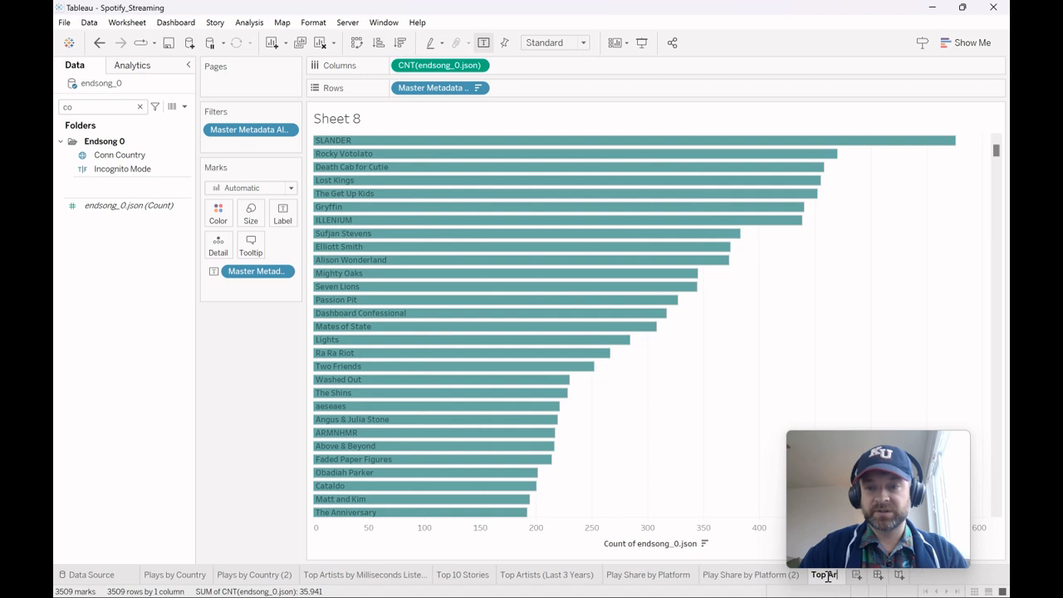
pyautogui.write('iststs')
pyautogui.press('Return')
pyautogui.rightClick(827, 574)
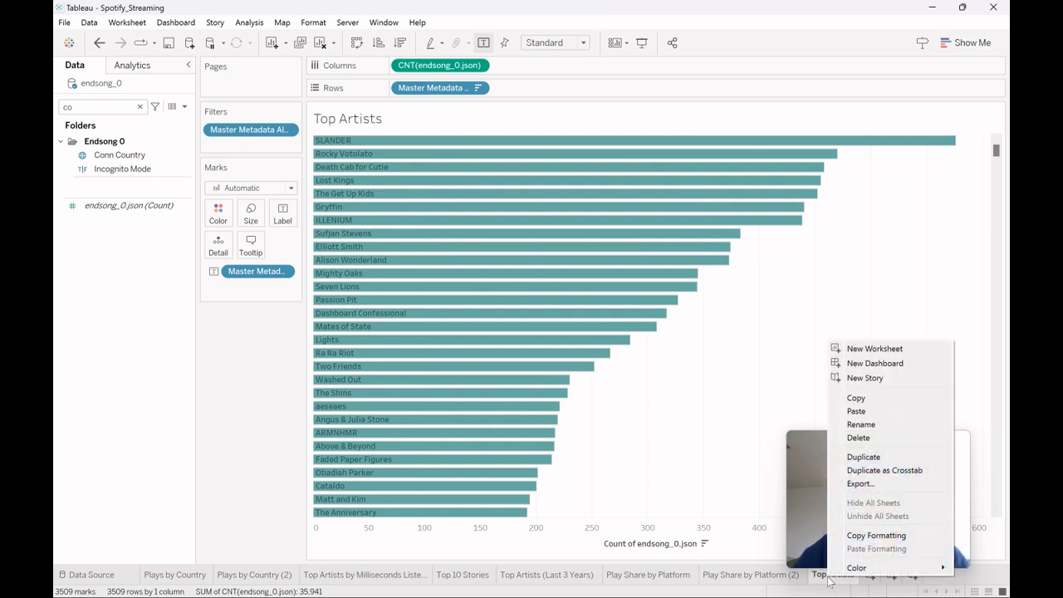
pyautogui.click(887, 457)
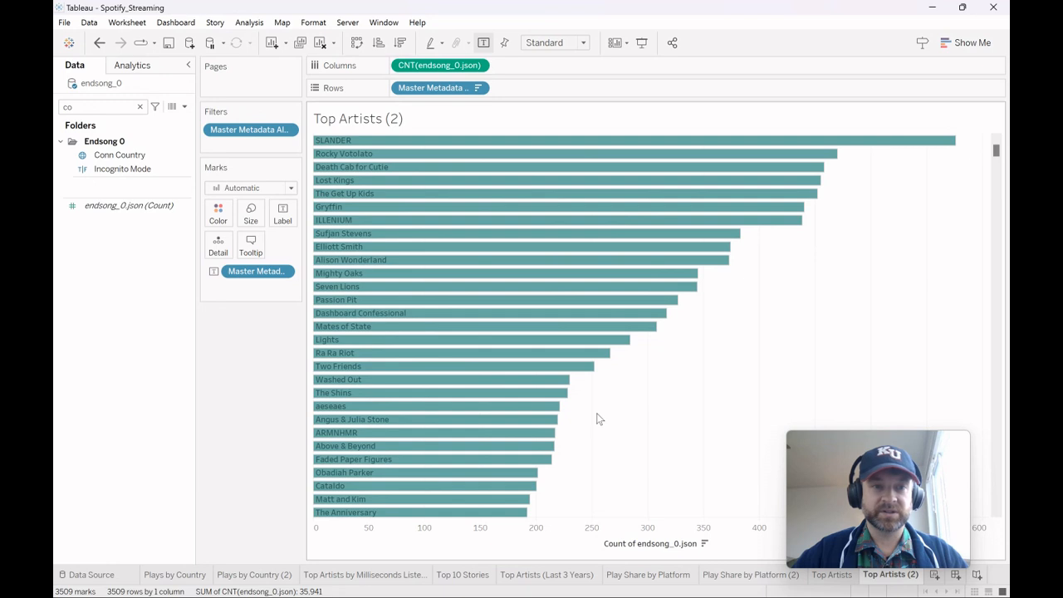
# Step: Undo the worksheet duplication and renaming, as well as the hiding of the row header and field label
pyautogui.hotkey('ctrl', 'z')
pyautogui.hotkey('ctrl', 'z')
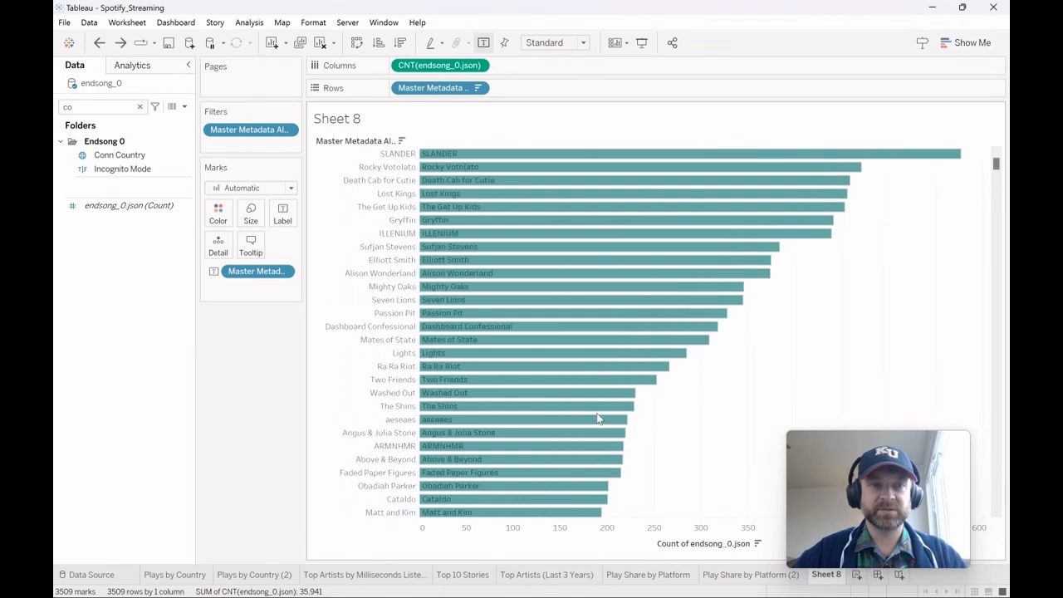
# Step: Remove the artist name labels from the bars and color them by Master Metadata Album Album Name, adding all members
pyautogui.moveTo(264, 277); pyautogui.dragTo(132, 276)
pyautogui.click(123, 108)
pyautogui.write('co')
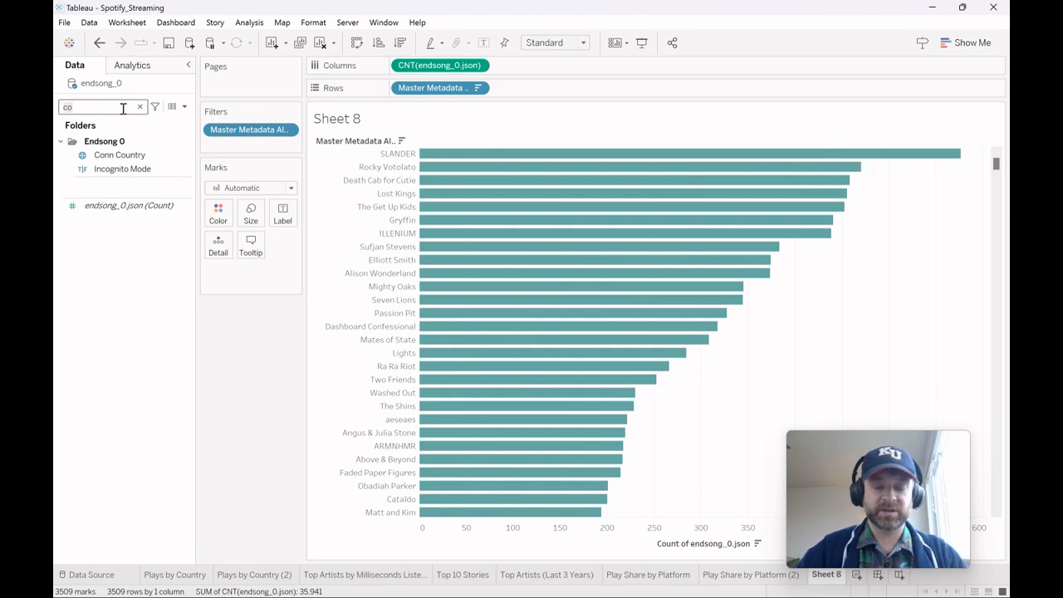
pyautogui.press('BackSpace')
pyautogui.press('BackSpace')
pyautogui.write('alb')
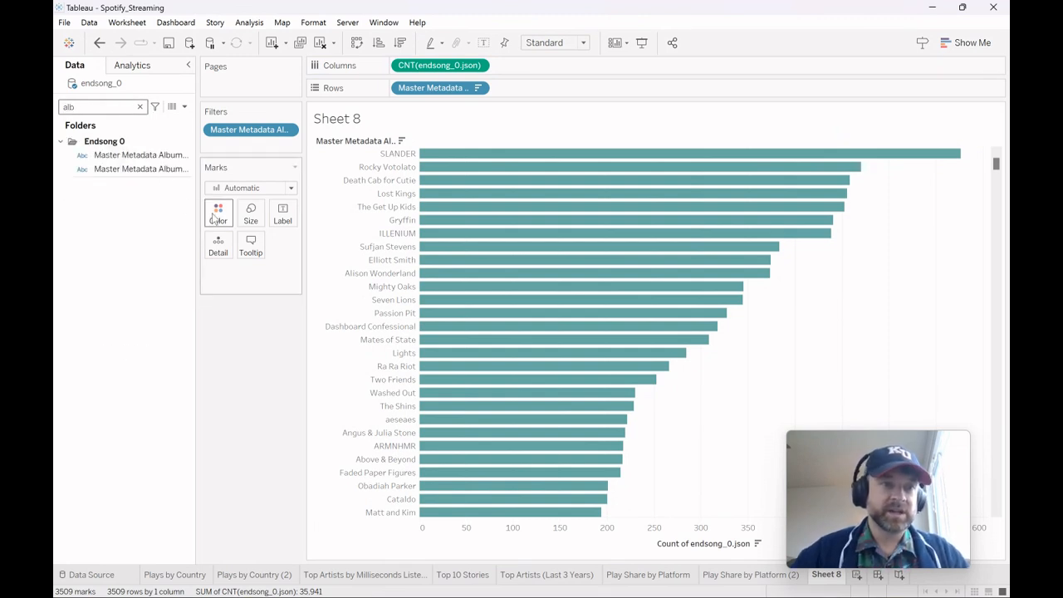
pyautogui.moveTo(195, 185); pyautogui.dragTo(264, 199)
pyautogui.click(227, 160)
pyautogui.moveTo(228, 157); pyautogui.dragTo(314, 207)
pyautogui.moveTo(285, 222); pyautogui.dragTo(285, 223)
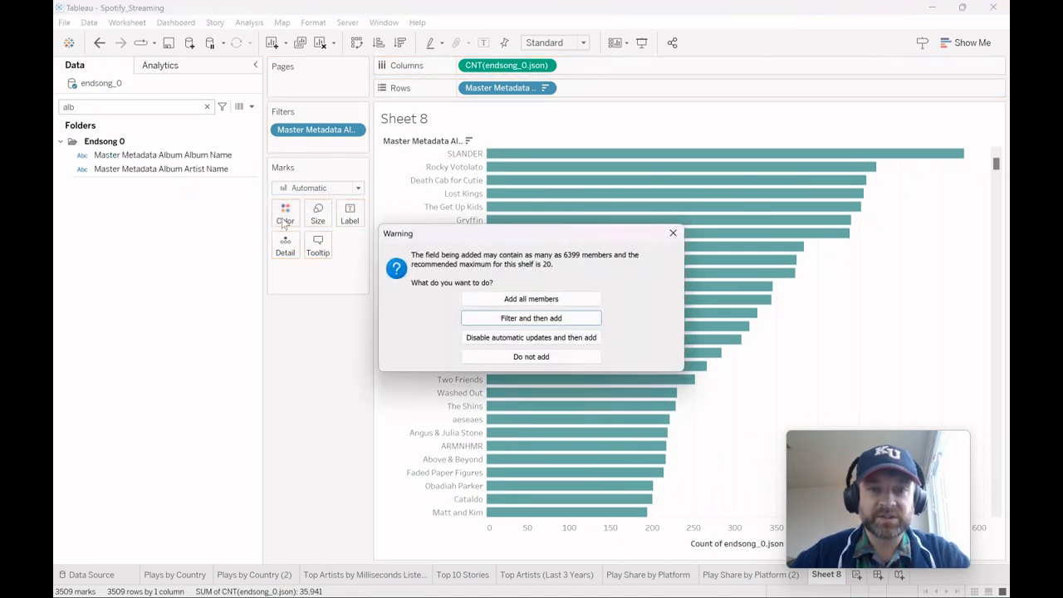
pyautogui.click(558, 299)
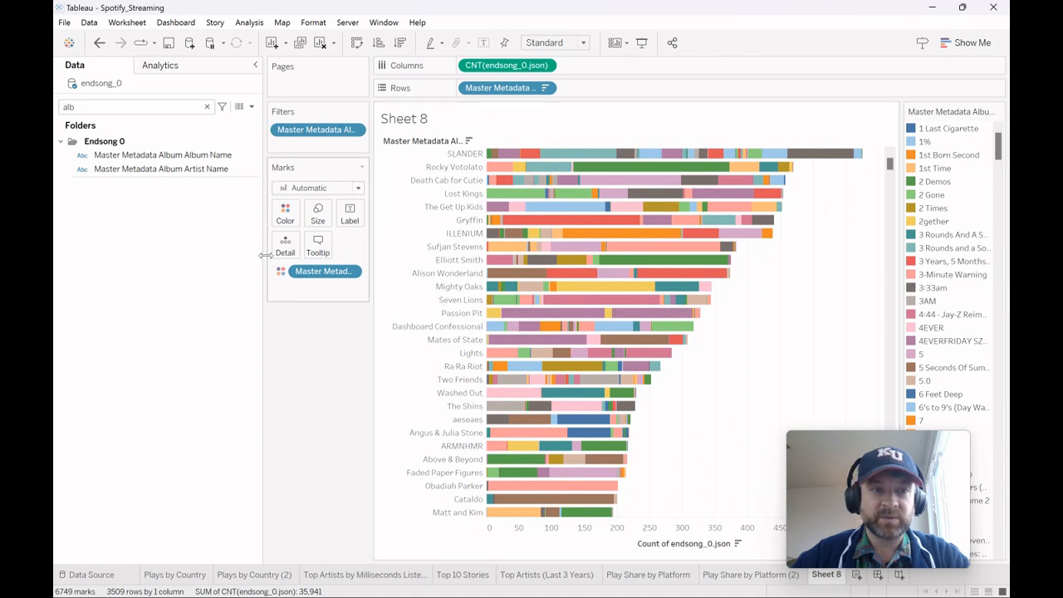
pyautogui.moveTo(264, 255); pyautogui.dragTo(184, 234)
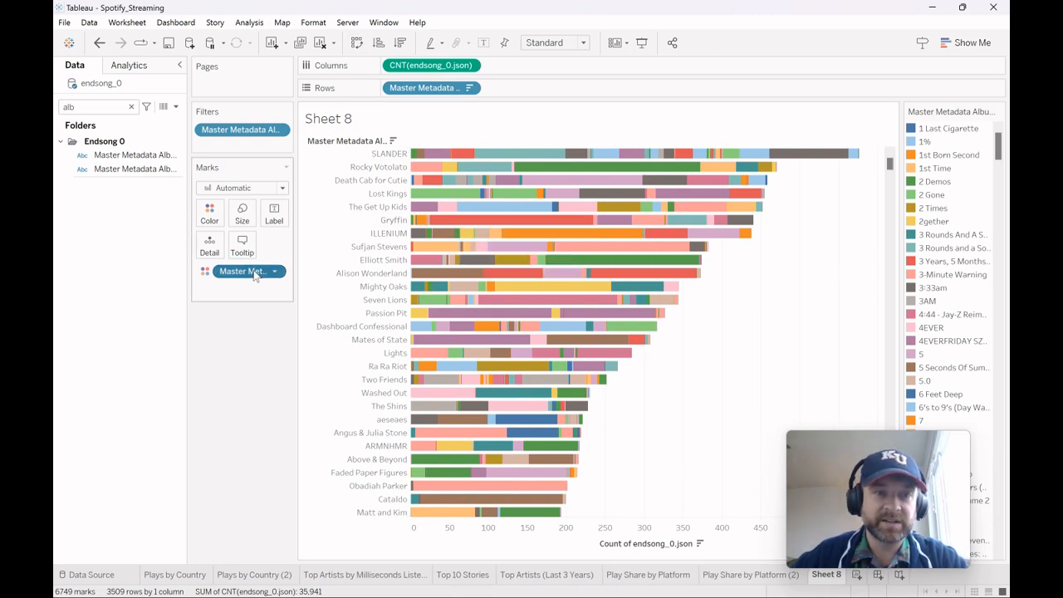
# Step: Sort the album segments within the bars by play count and rename the worksheet as Top Artists with Albums
pyautogui.click(401, 44)
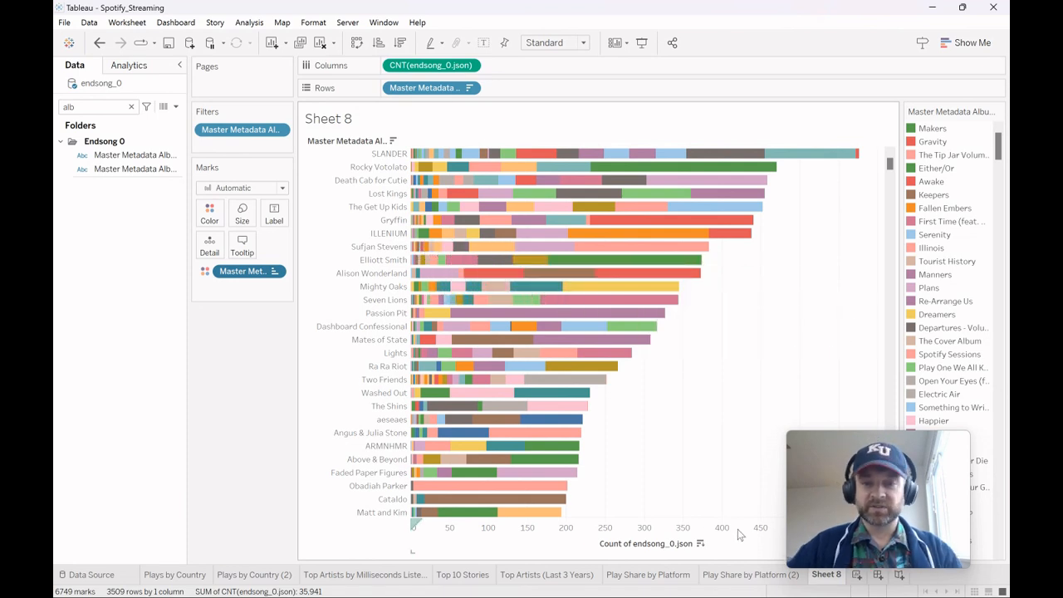
pyautogui.doubleClick(830, 575)
pyautogui.write('T')
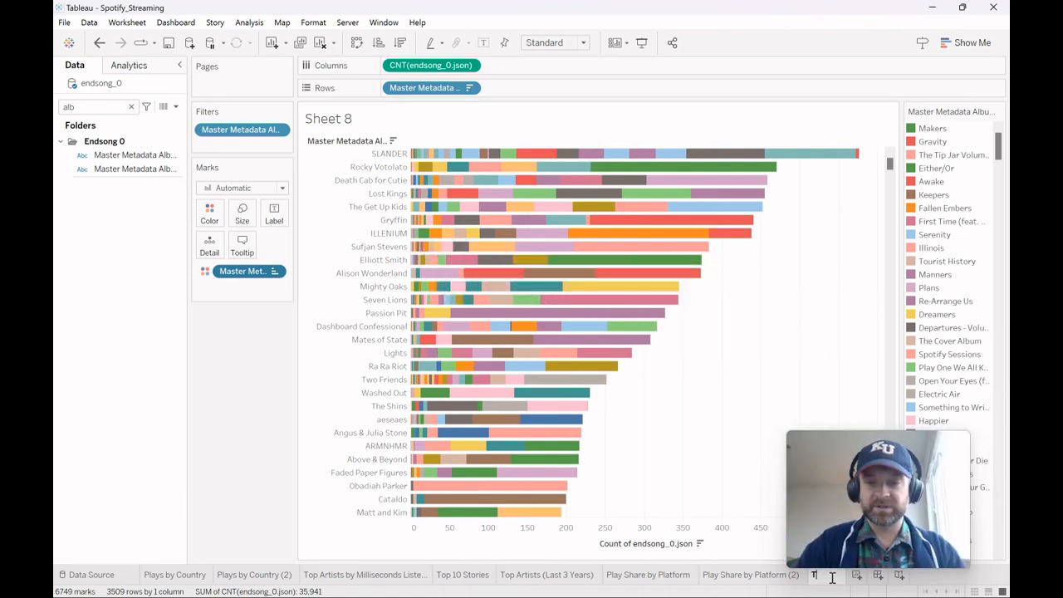
pyautogui.write('op Artists with Albums')
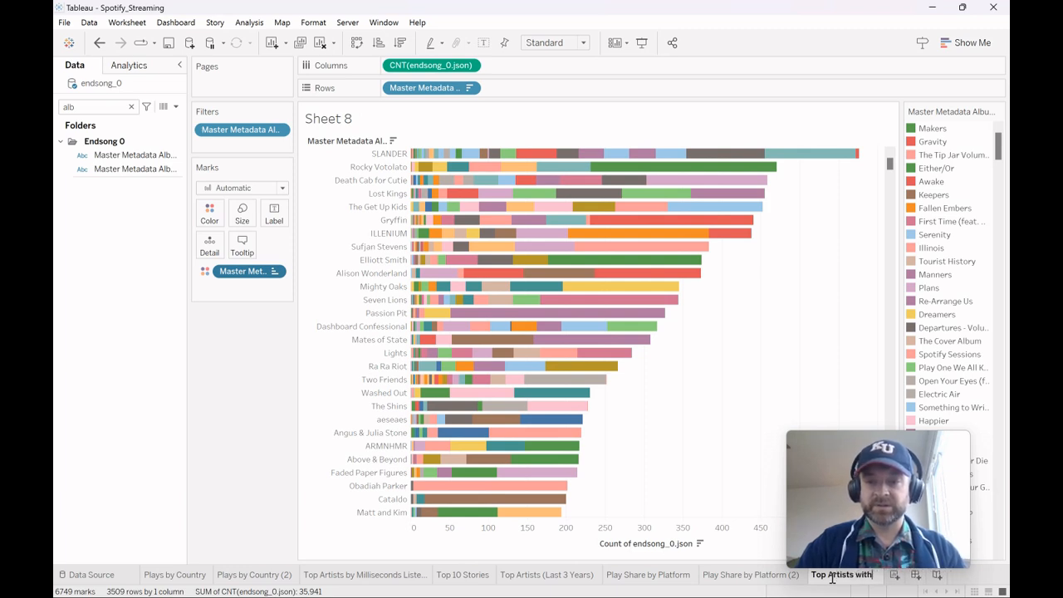
pyautogui.press('Return')
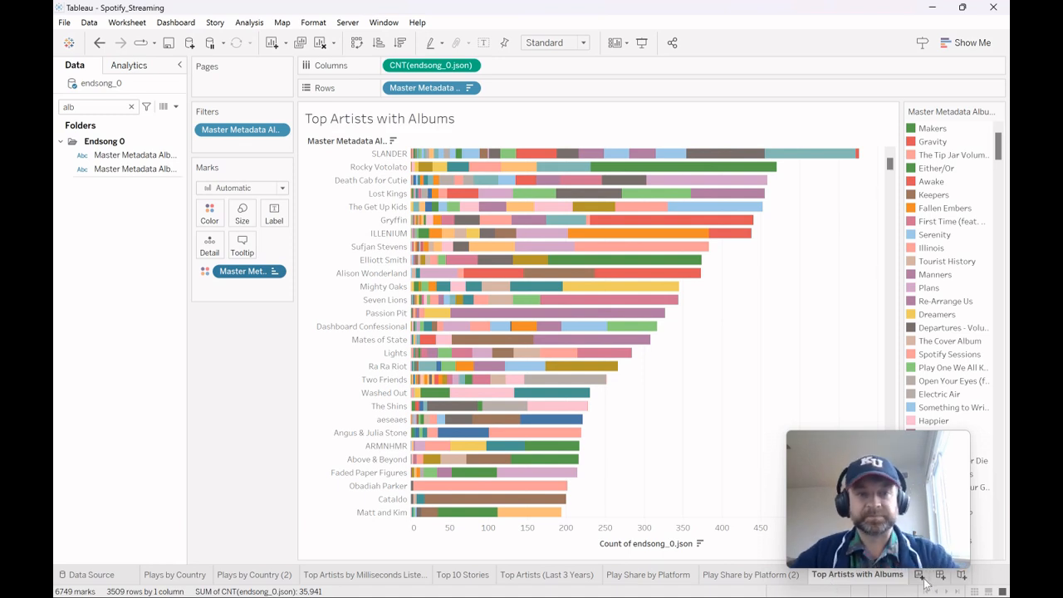
# Step: Duplicate the Top Artists with Albums worksheet
pyautogui.moveTo(888, 471)
pyautogui.moveTo(888, 471); pyautogui.dragTo(844, 352)
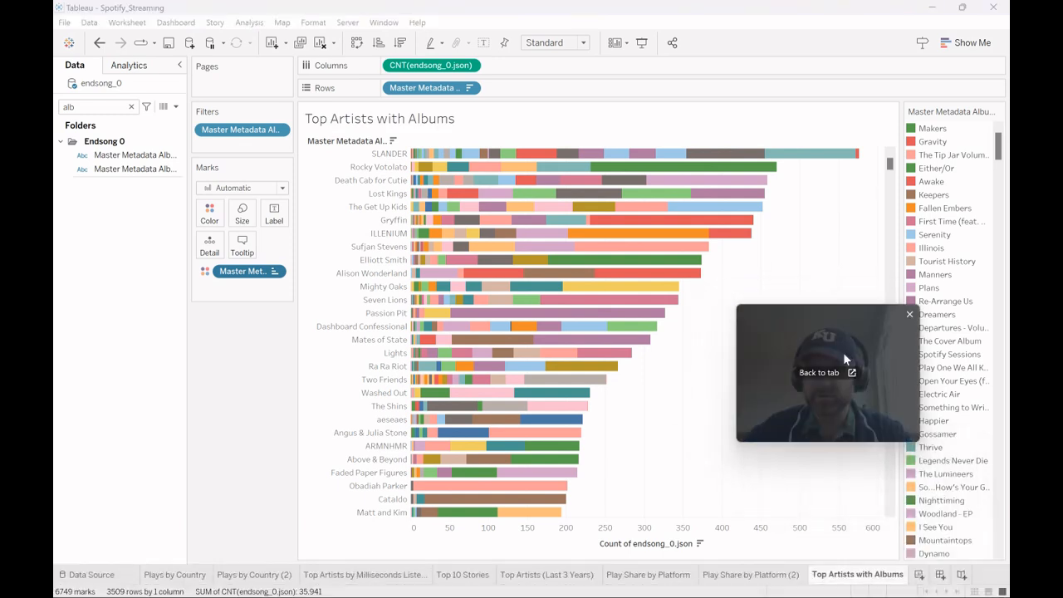
pyautogui.rightClick(856, 575)
pyautogui.click(926, 454)
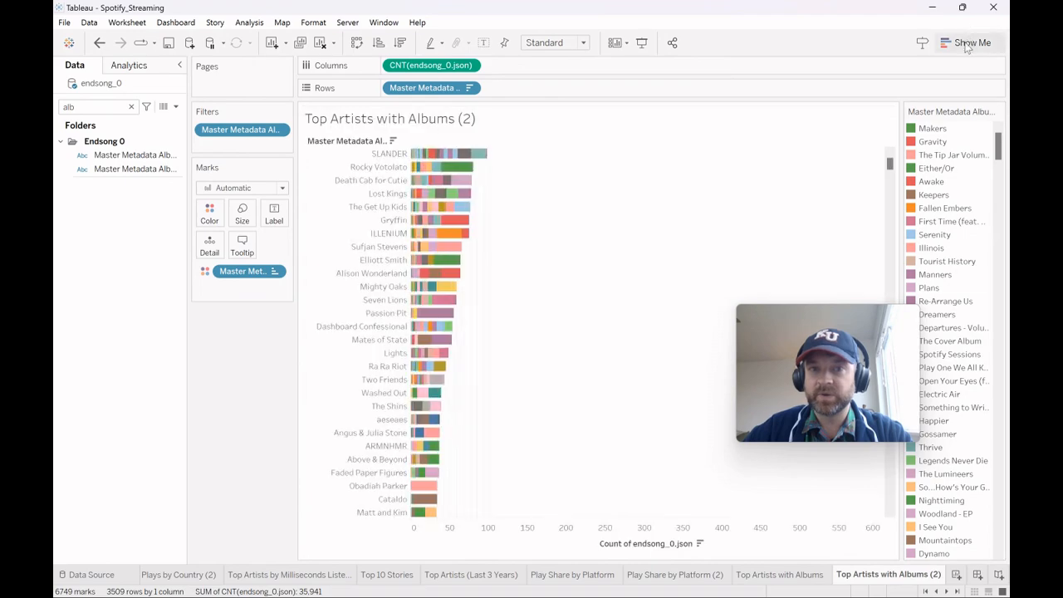
# Step: Convert the duplicated worksheet to a packed bubbles chart and color the bubbles by Master Metadata Album Artist Name
pyautogui.click(969, 42)
pyautogui.click(982, 306)
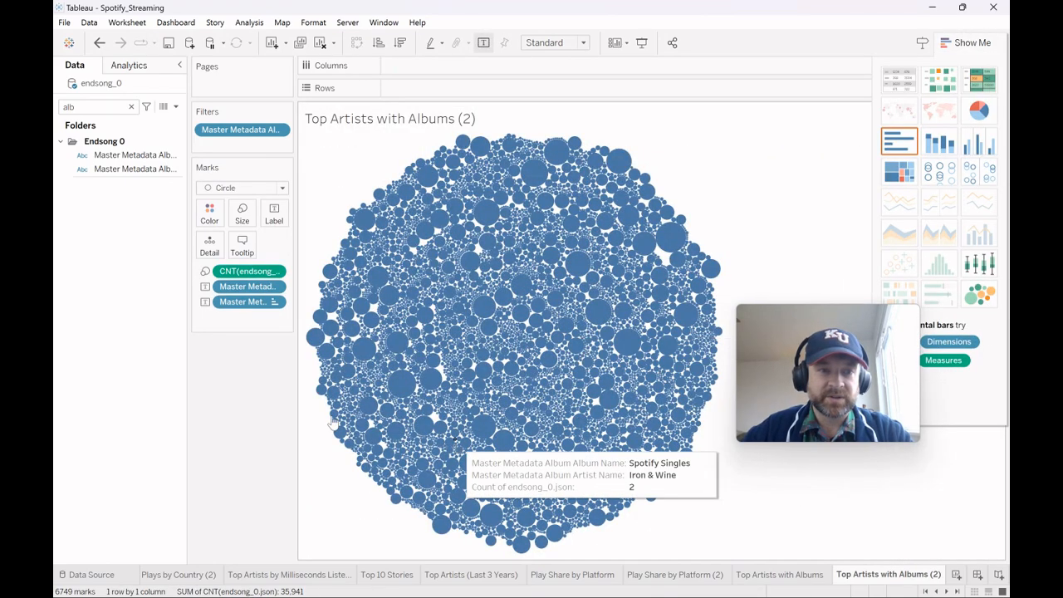
pyautogui.moveTo(296, 416); pyautogui.dragTo(322, 415)
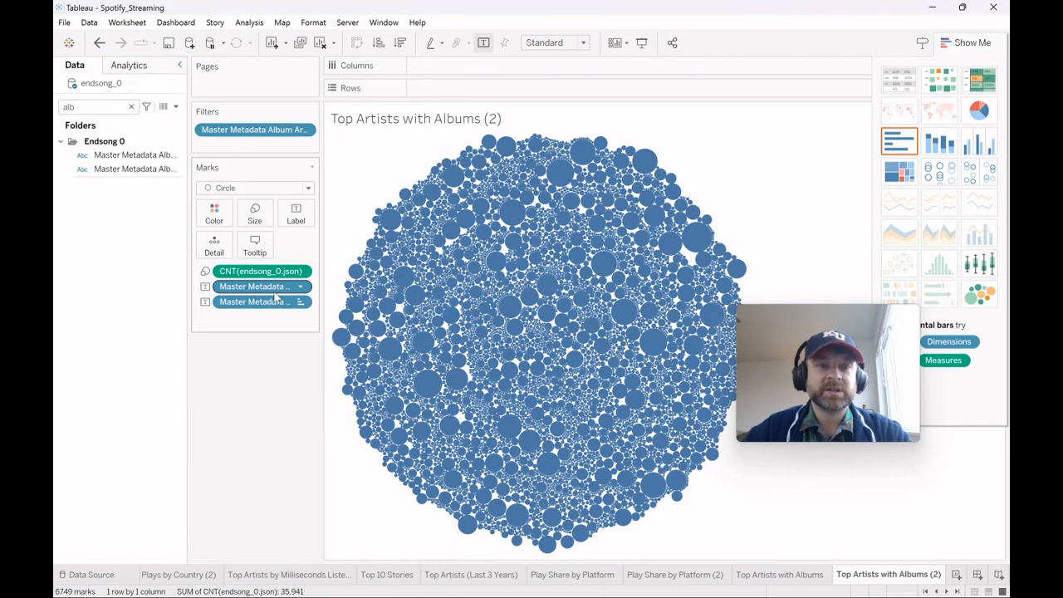
pyautogui.moveTo(278, 291); pyautogui.dragTo(216, 219)
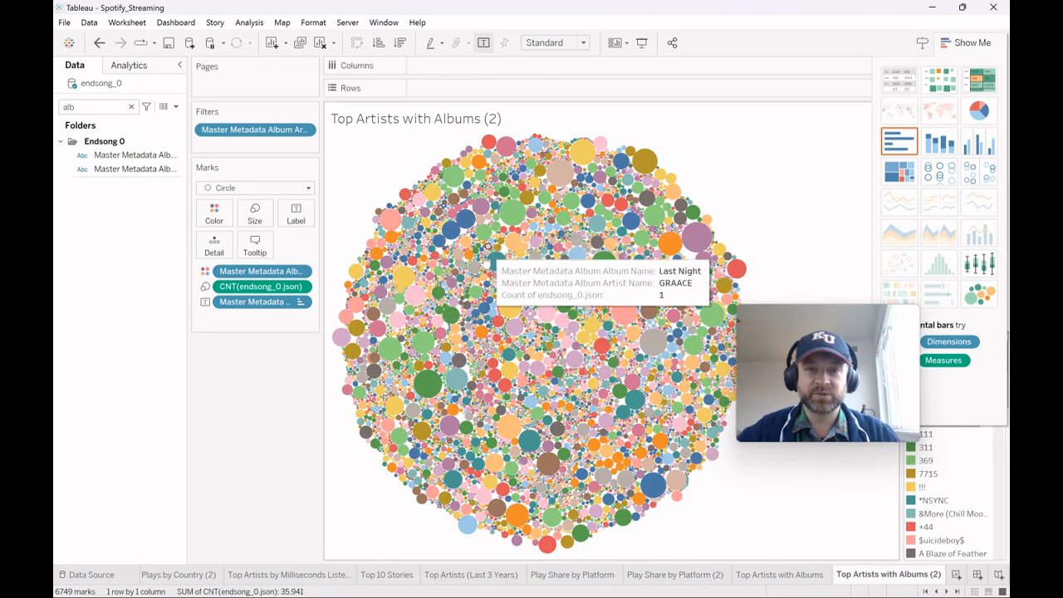
# Step: Shorten the tooltip's field captions to Album, Artist and Plays
pyautogui.click(268, 254)
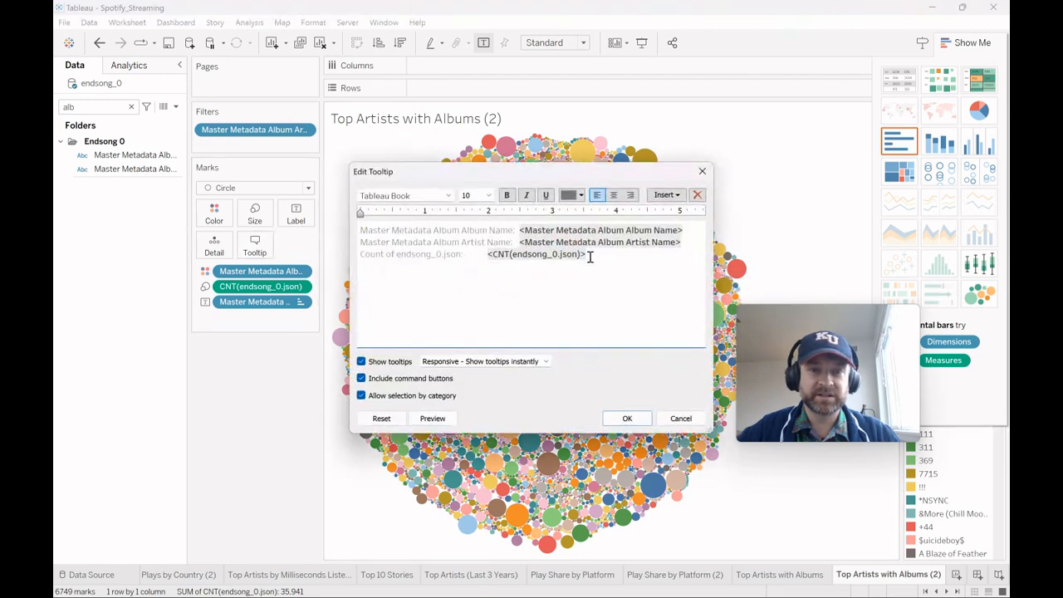
pyautogui.click(516, 232)
pyautogui.hotkey('shift', 'Home')
pyautogui.write('A')
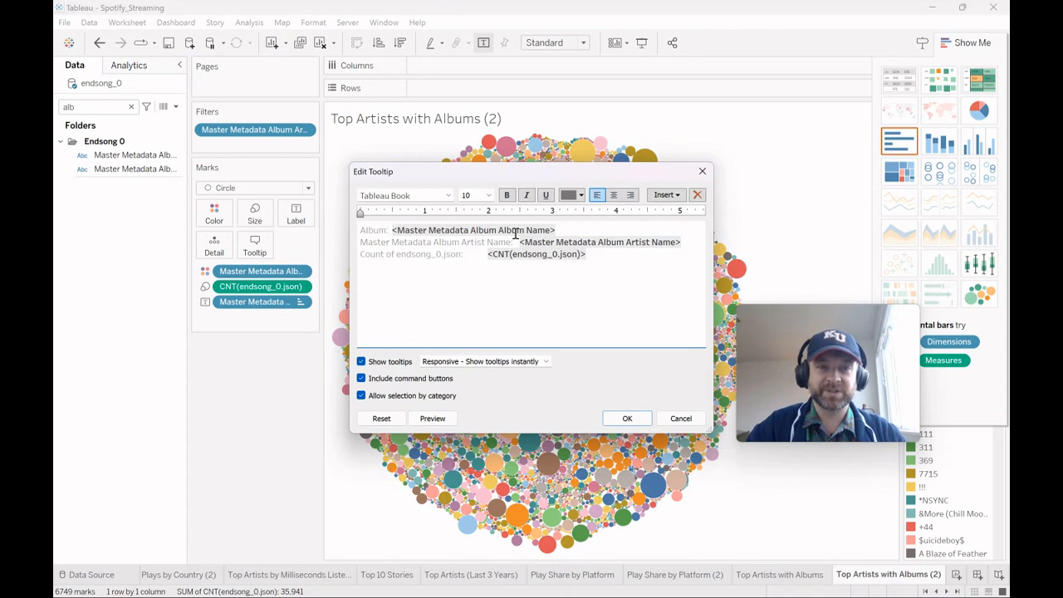
pyautogui.moveTo(514, 242); pyautogui.dragTo(402, 241)
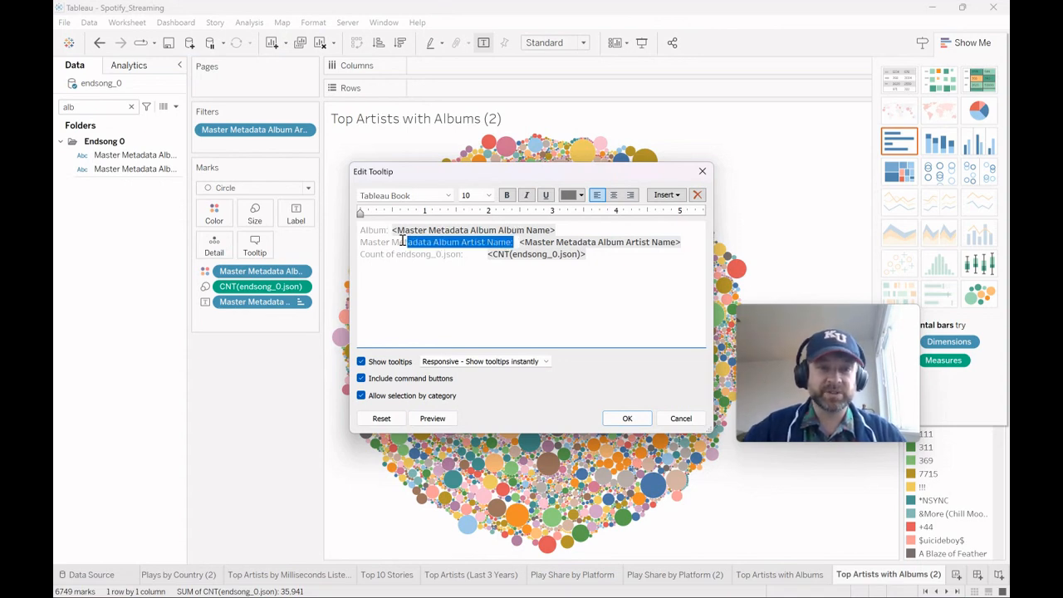
pyautogui.press('BackSpace')
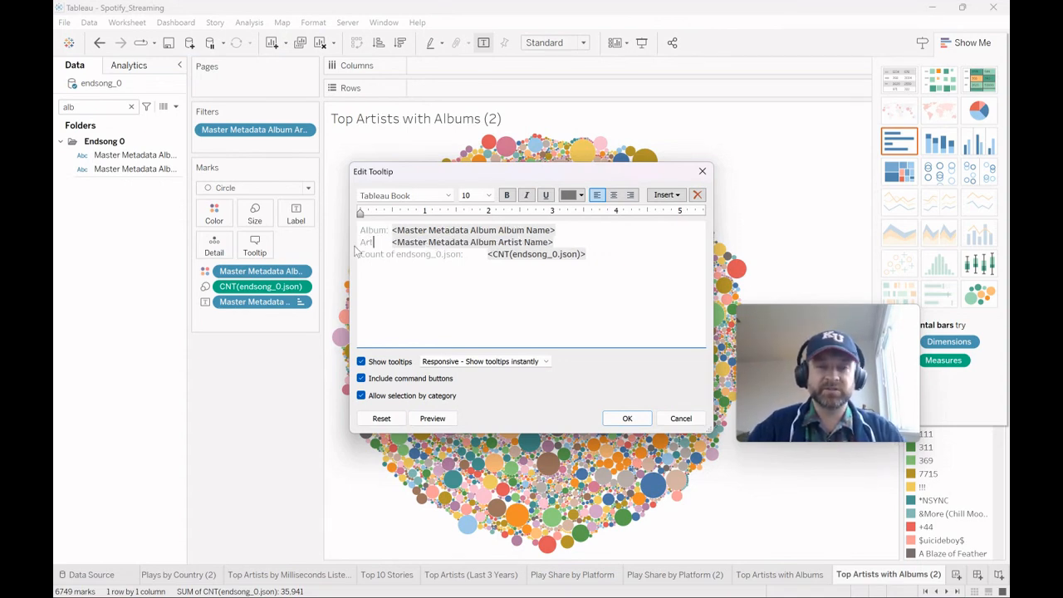
pyautogui.moveTo(481, 259); pyautogui.dragTo(332, 257)
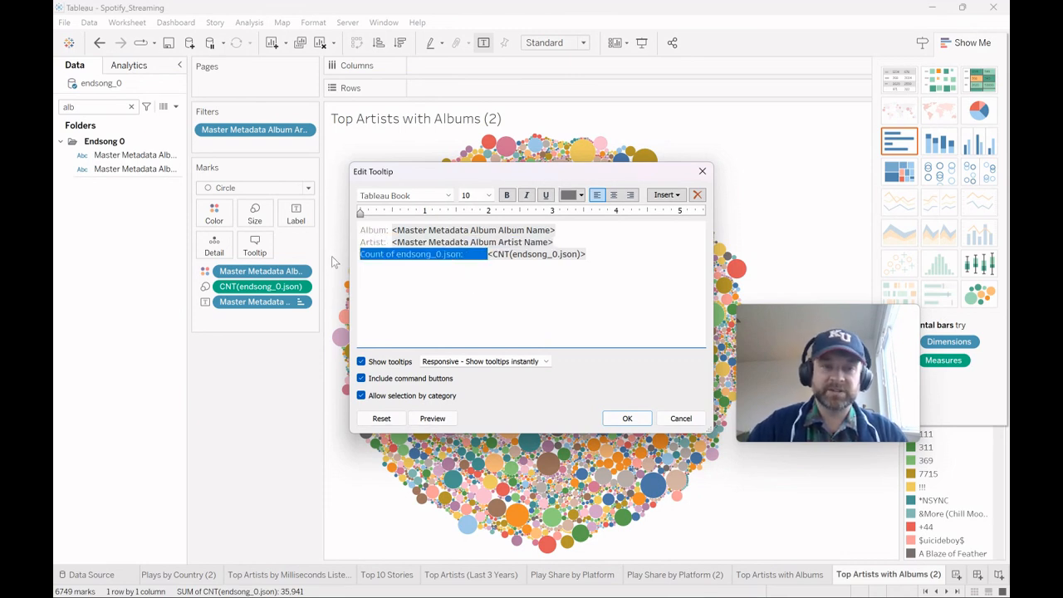
pyautogui.write('Play')
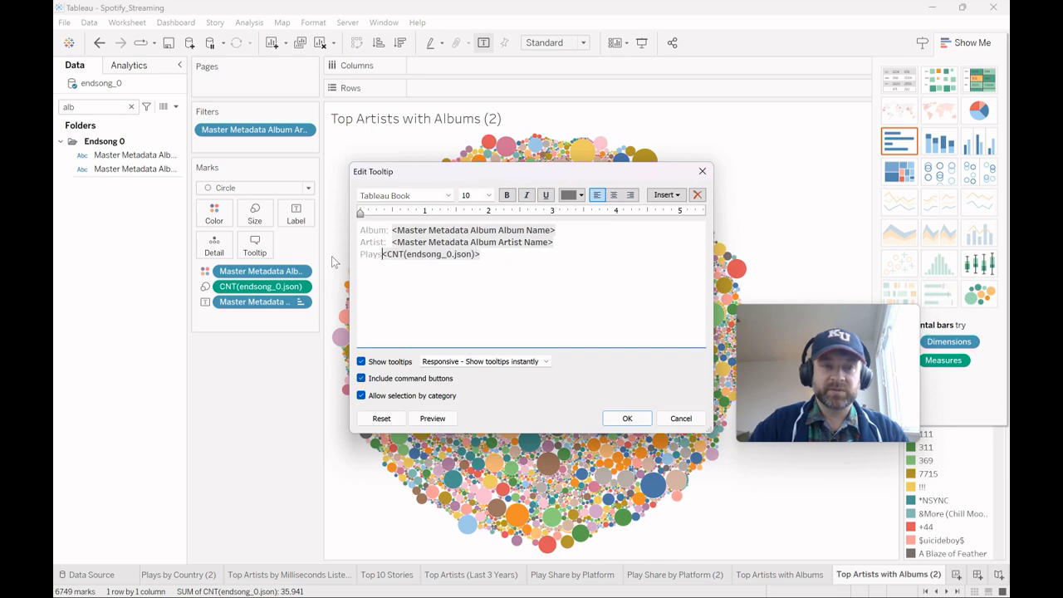
pyautogui.click(612, 424)
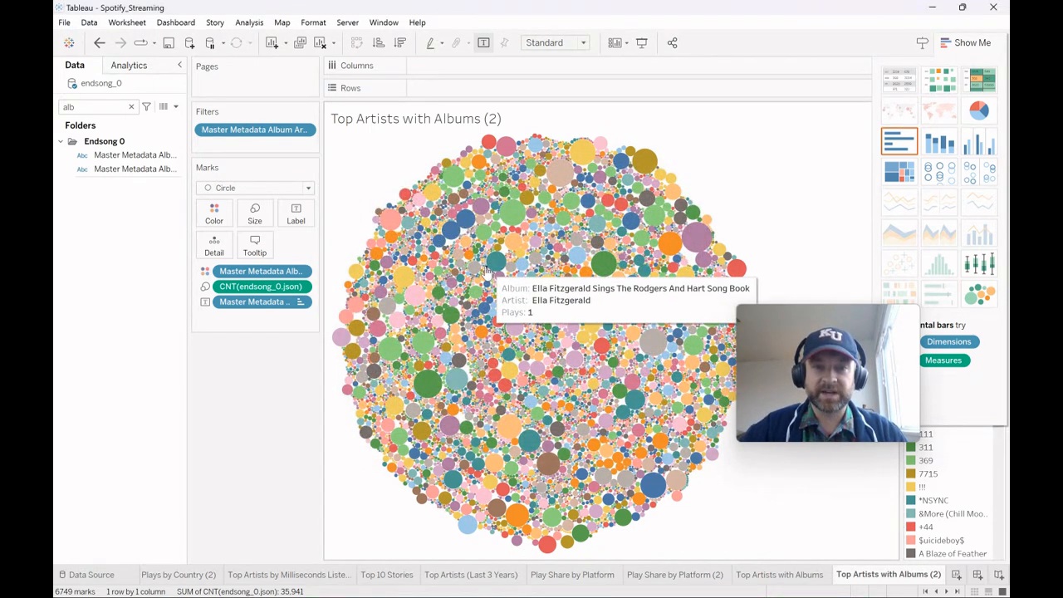
# Step: Reword the tooltip's play count line to read "had <CNT(endsong_0.json)> plays"
pyautogui.click(255, 244)
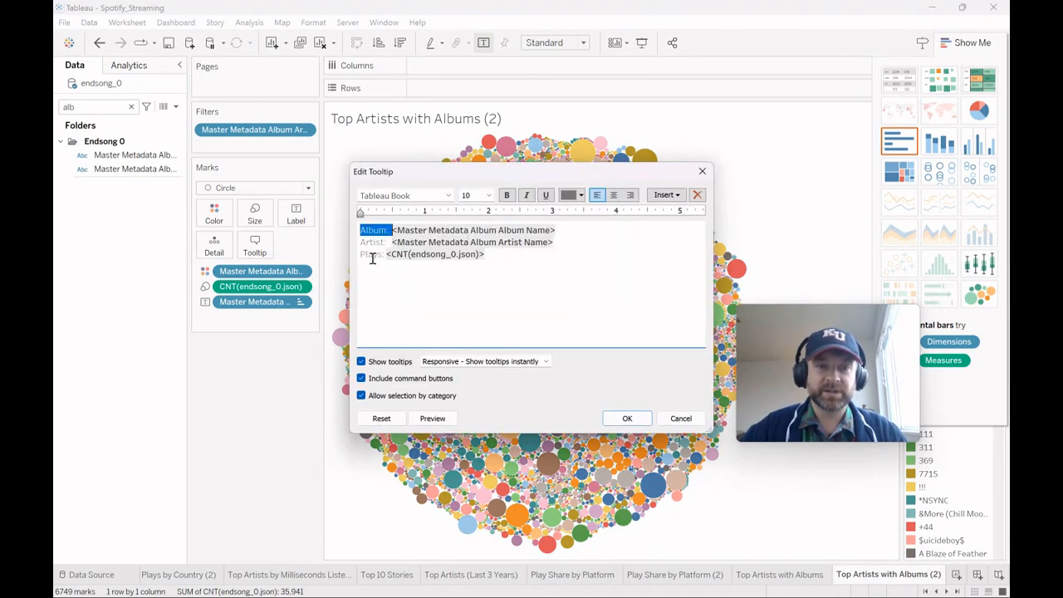
pyautogui.write('P')
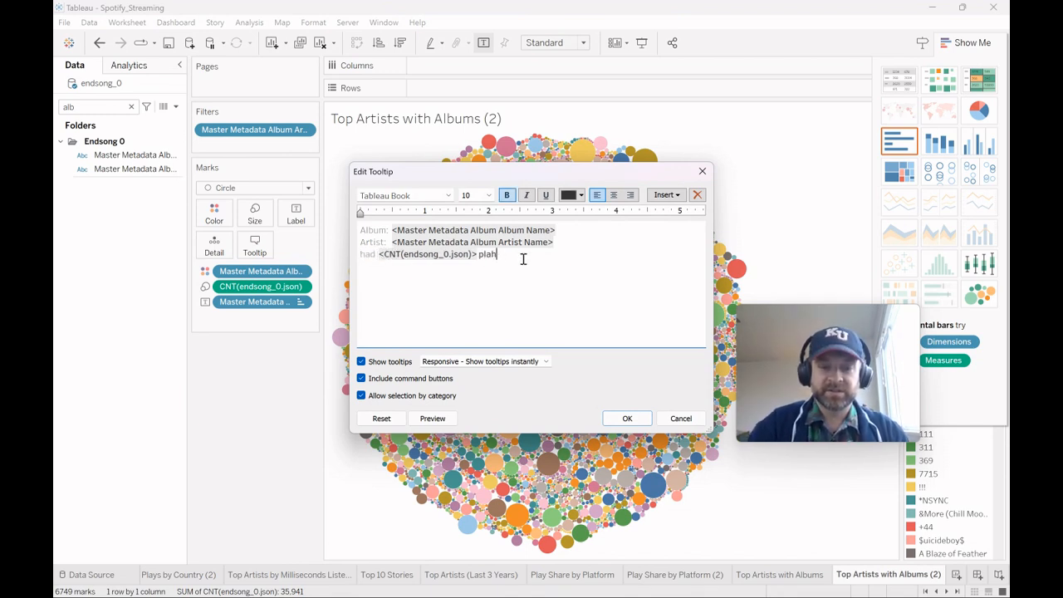
pyautogui.click(627, 417)
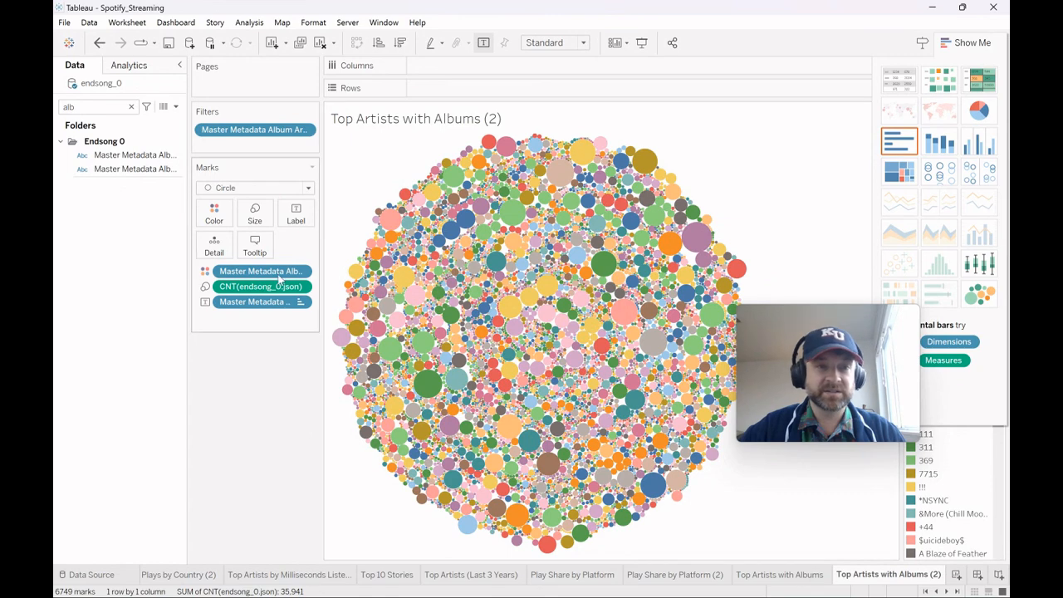
# Step: Rewrite the tooltip as one sentence: "The album <Master Metadata Album Album Name> from <Master Metadata Album Artist Name> had <CNT(endsong_0.json)> plays"
pyautogui.click(254, 245)
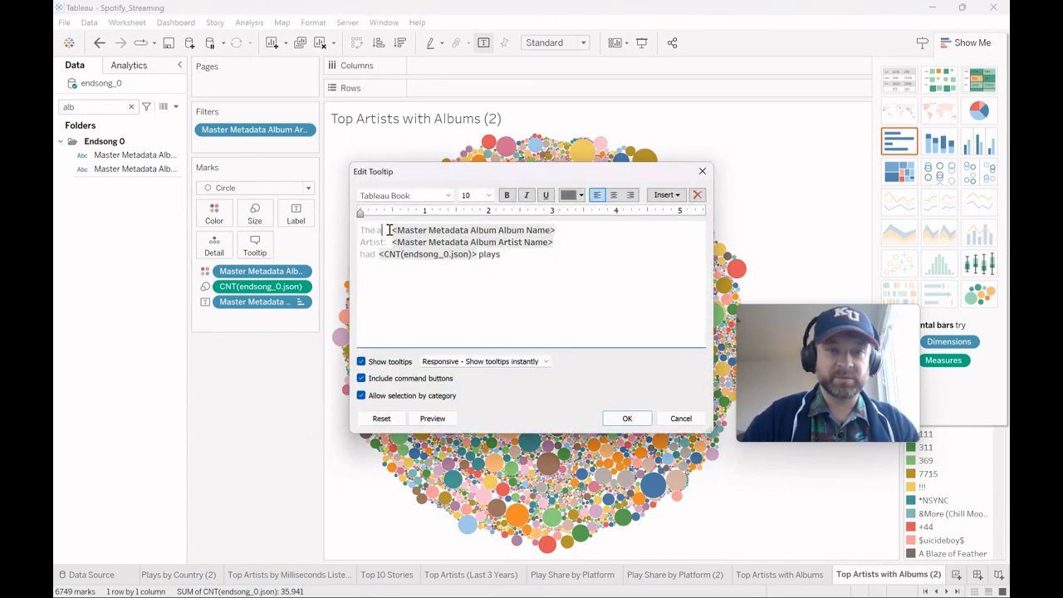
pyautogui.write('lbum')
pyautogui.moveTo(390, 243); pyautogui.dragTo(332, 249)
pyautogui.click(332, 255)
pyautogui.doubleClick(376, 243)
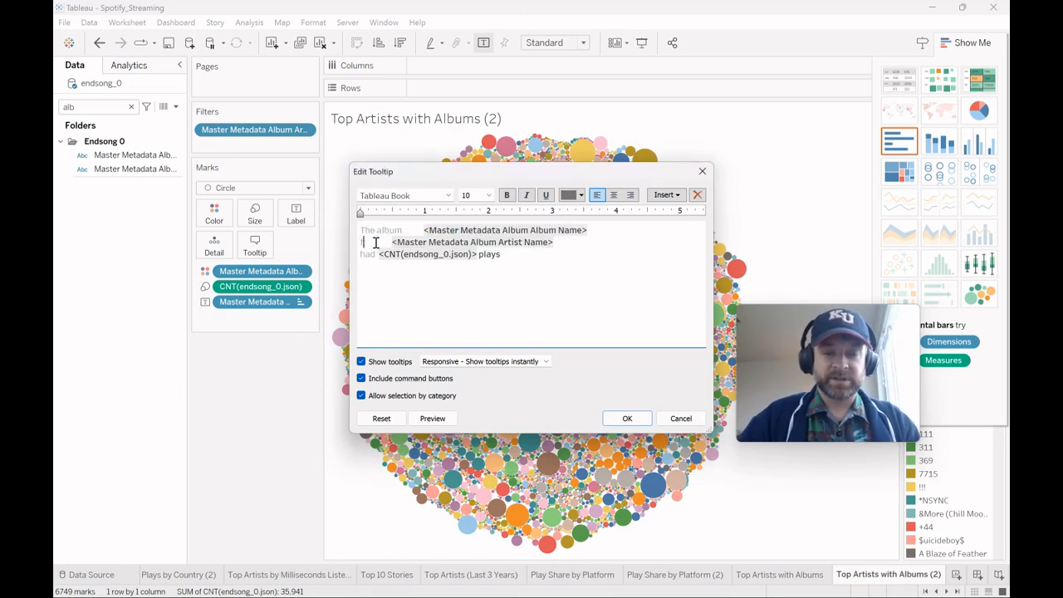
pyautogui.press('BackSpace')
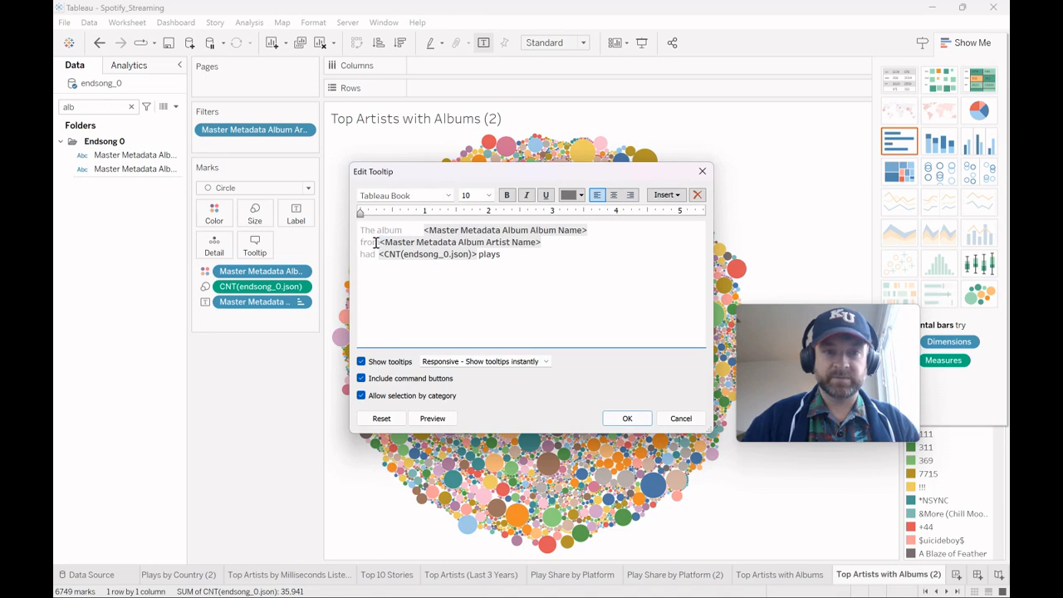
pyautogui.press('BackSpace')
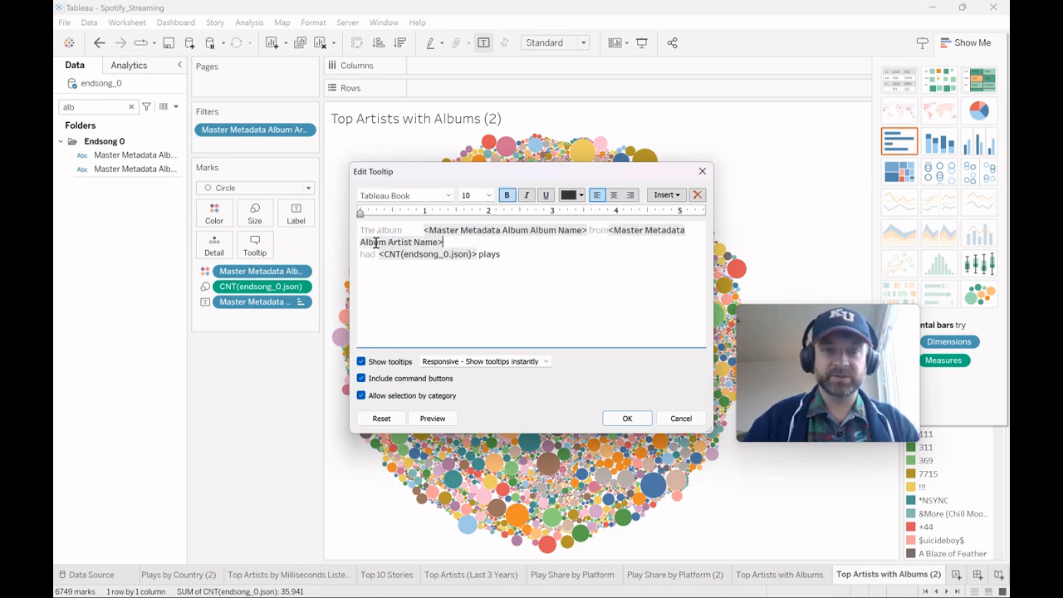
pyautogui.click(361, 256)
pyautogui.press('BackSpace')
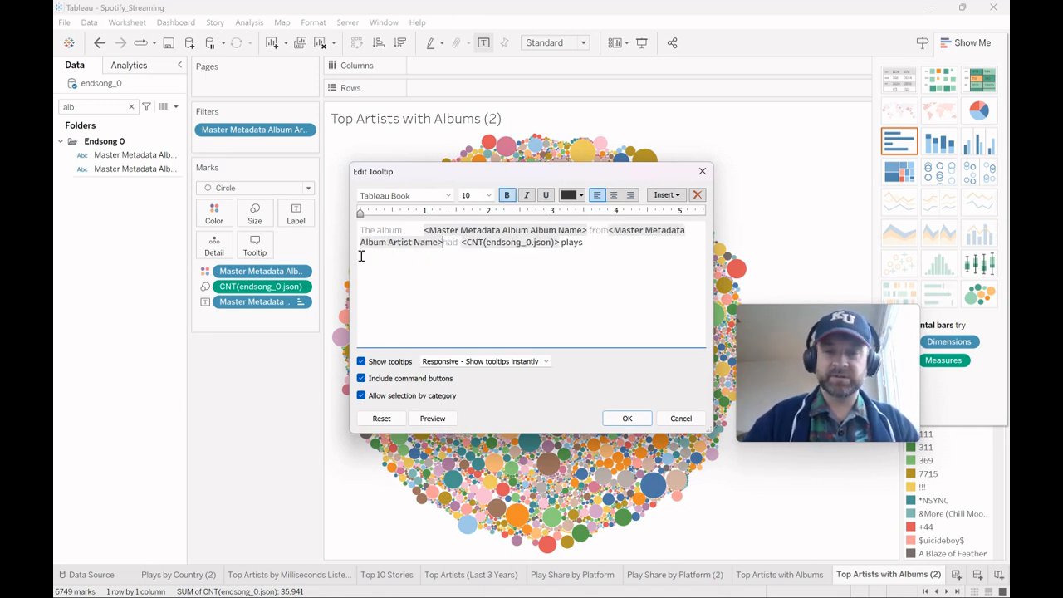
pyautogui.click(628, 419)
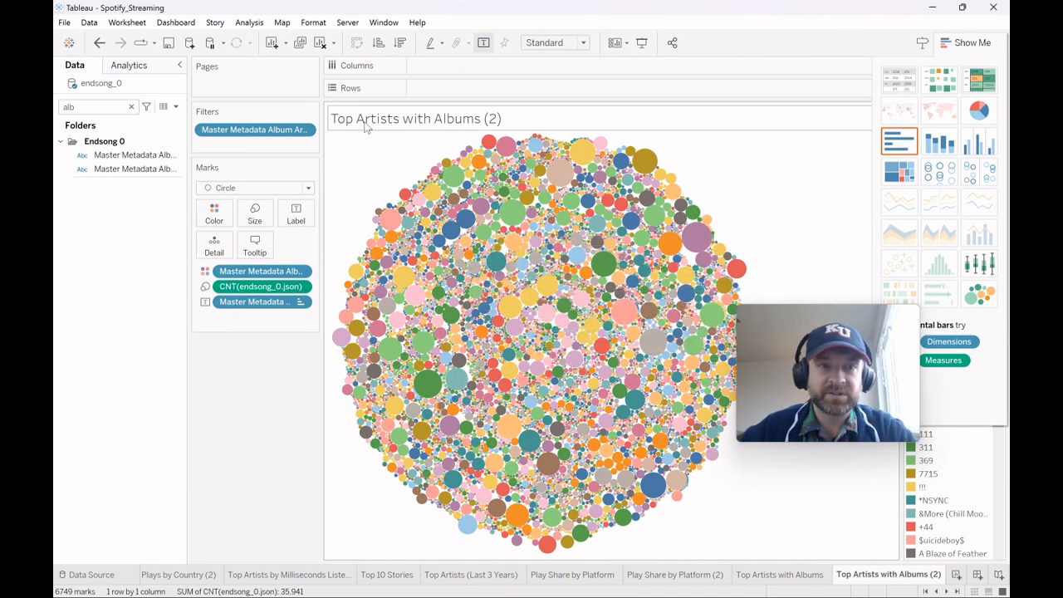
# Step: Sort the bubbles in descending order and filter the worksheet by the year of Ts to show only 2023
pyautogui.click(398, 46)
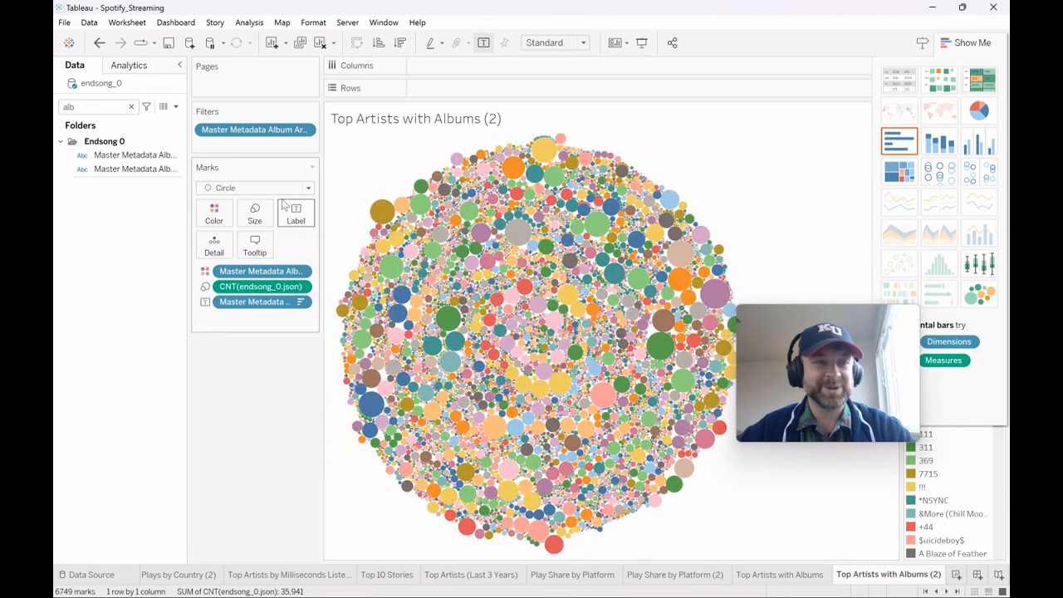
pyautogui.click(130, 107)
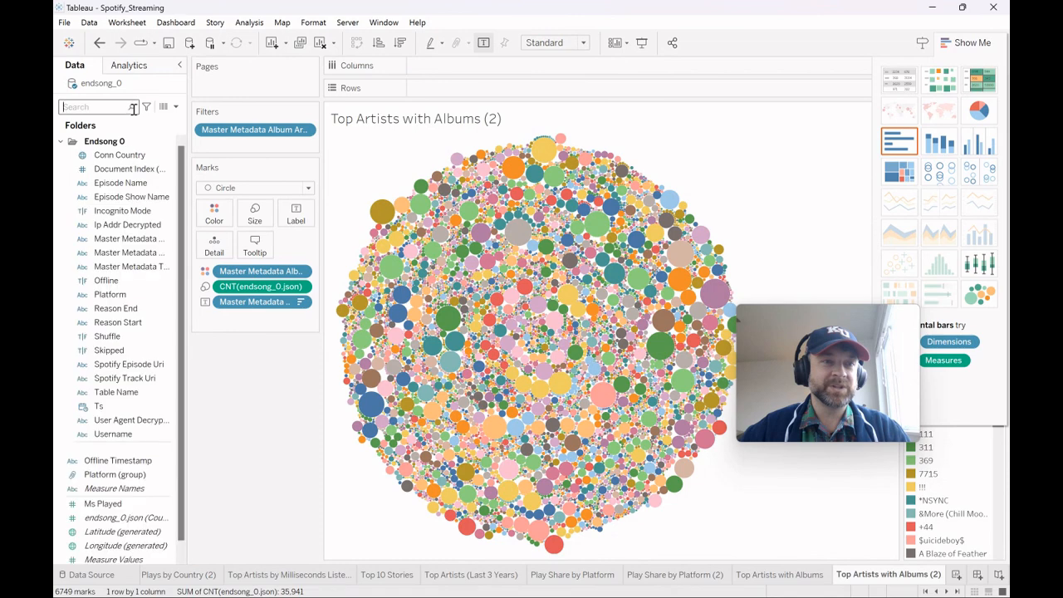
pyautogui.write('year')
pyautogui.press('BackSpace')
pyautogui.press('BackSpace')
pyautogui.write('ts')
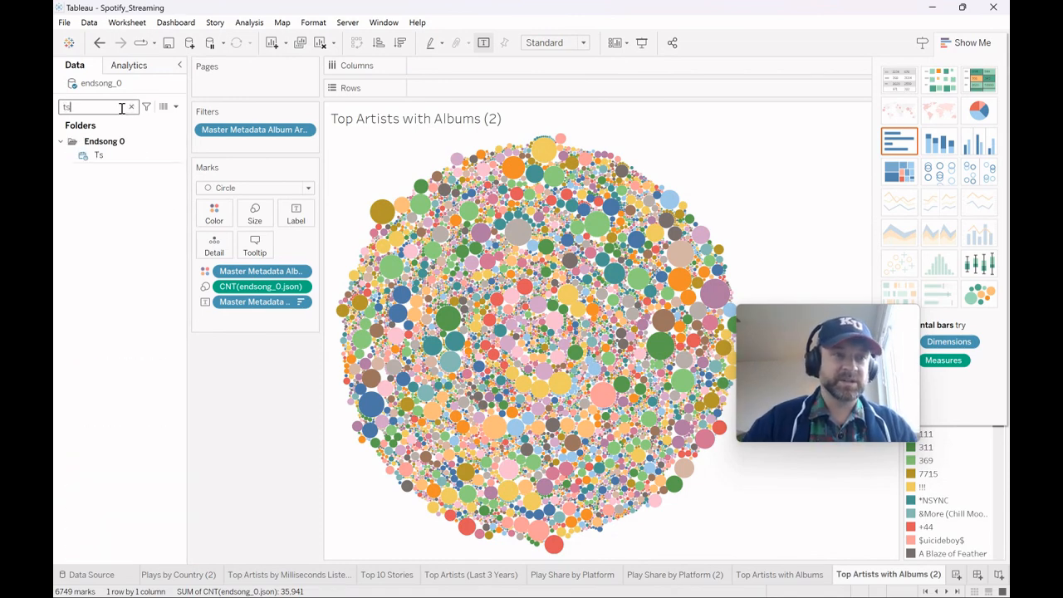
pyautogui.moveTo(124, 156); pyautogui.dragTo(262, 148)
pyautogui.click(498, 204)
pyautogui.click(555, 453)
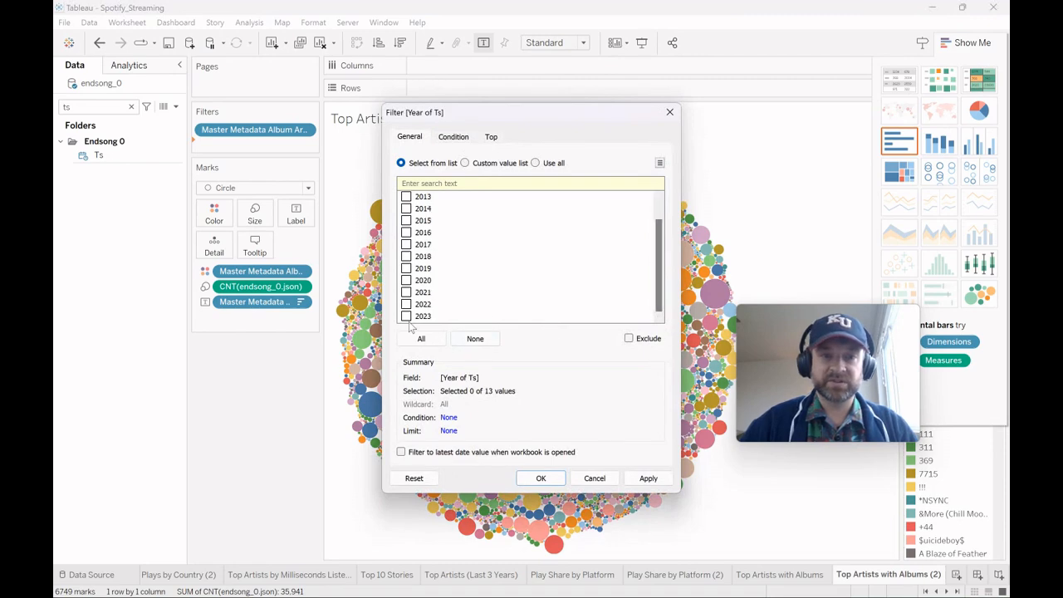
pyautogui.click(648, 479)
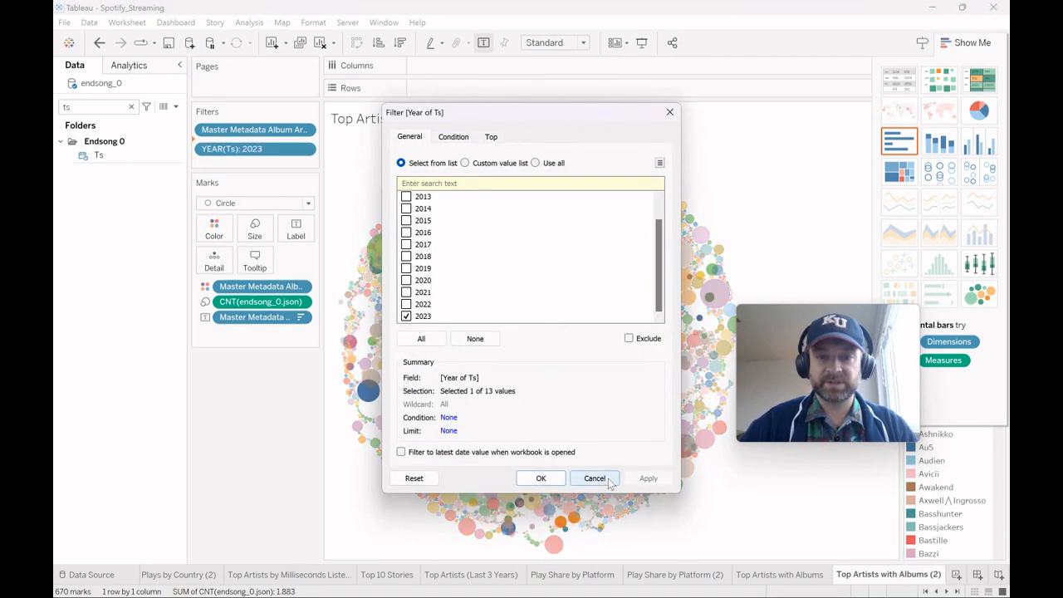
# Step: Apply the 2023-only year filter, slightly narrow the shelf cards beside the bubble chart, and hide the chart-type suggestions
pyautogui.click(540, 479)
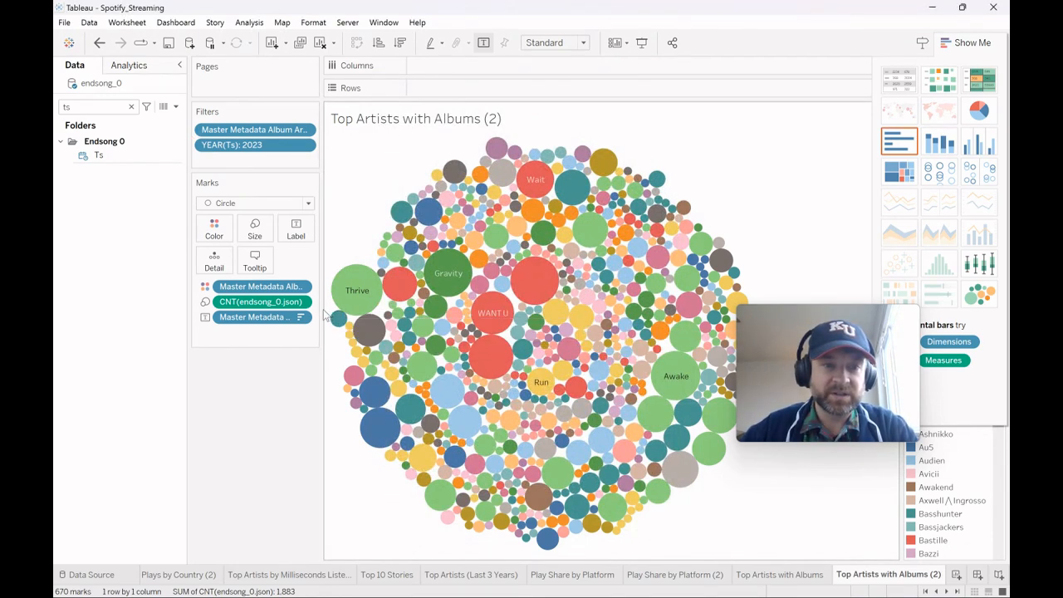
pyautogui.moveTo(324, 316)
pyautogui.mouseDown()
pyautogui.moveTo(382, 316)
pyautogui.moveTo(310, 312)
pyautogui.mouseUp()
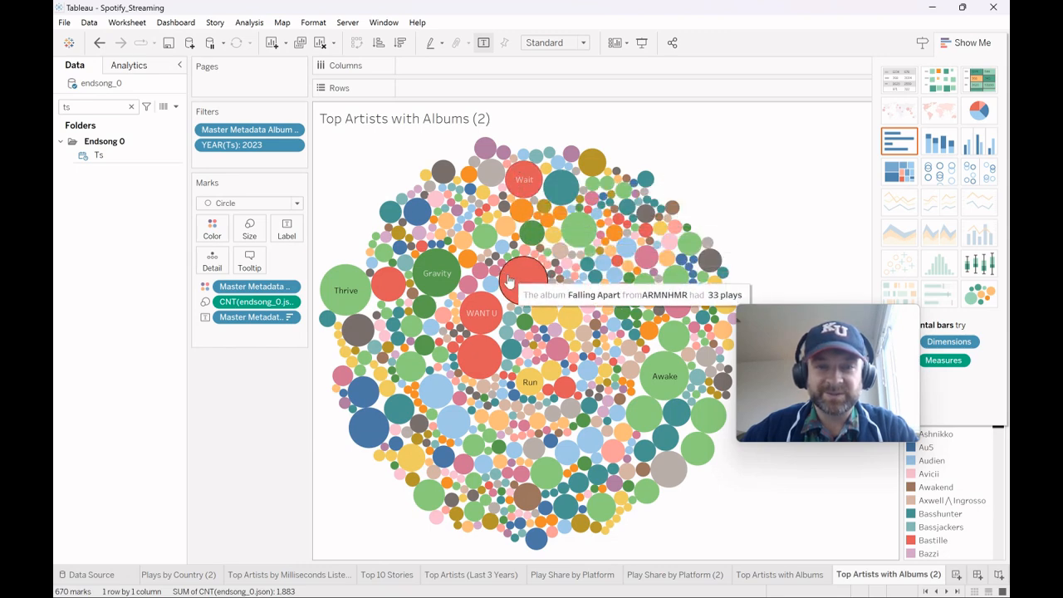
pyautogui.click(971, 43)
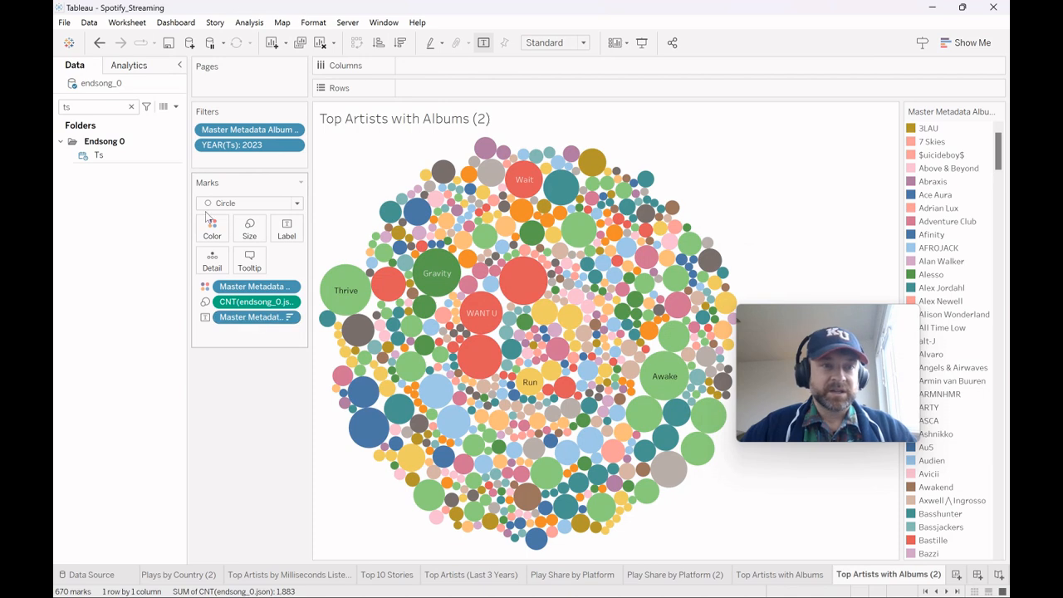
# Step: Move the year of Ts from the filters to the rows and fit the chart to Entire View
pyautogui.moveTo(254, 146); pyautogui.dragTo(418, 90)
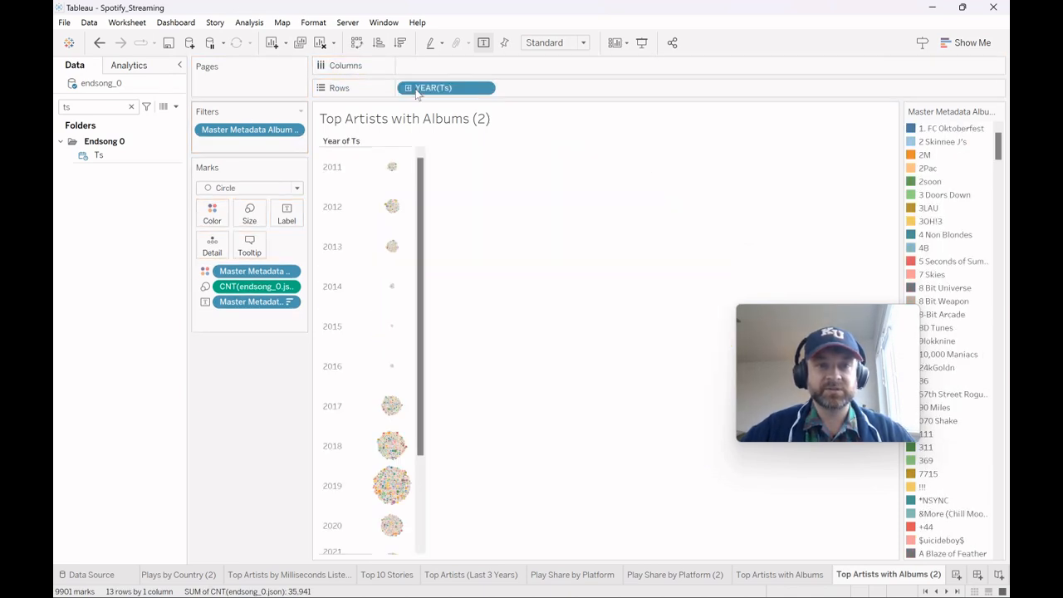
pyautogui.click(579, 42)
pyautogui.click(548, 90)
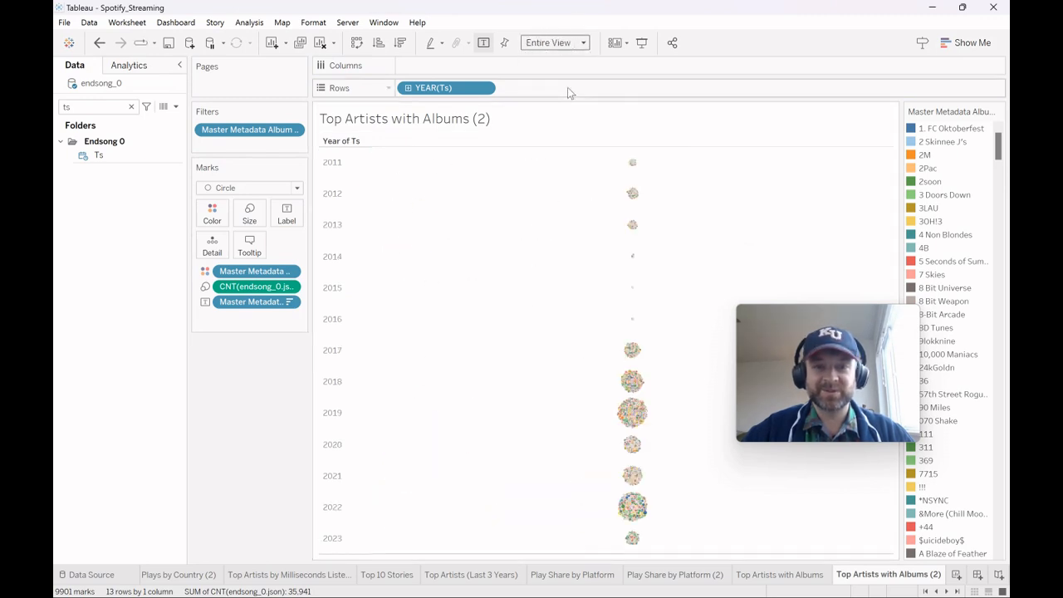
# Step: Keep only the years 2021 through 2023 and remove the year of Ts from the rows
pyautogui.click(341, 542)
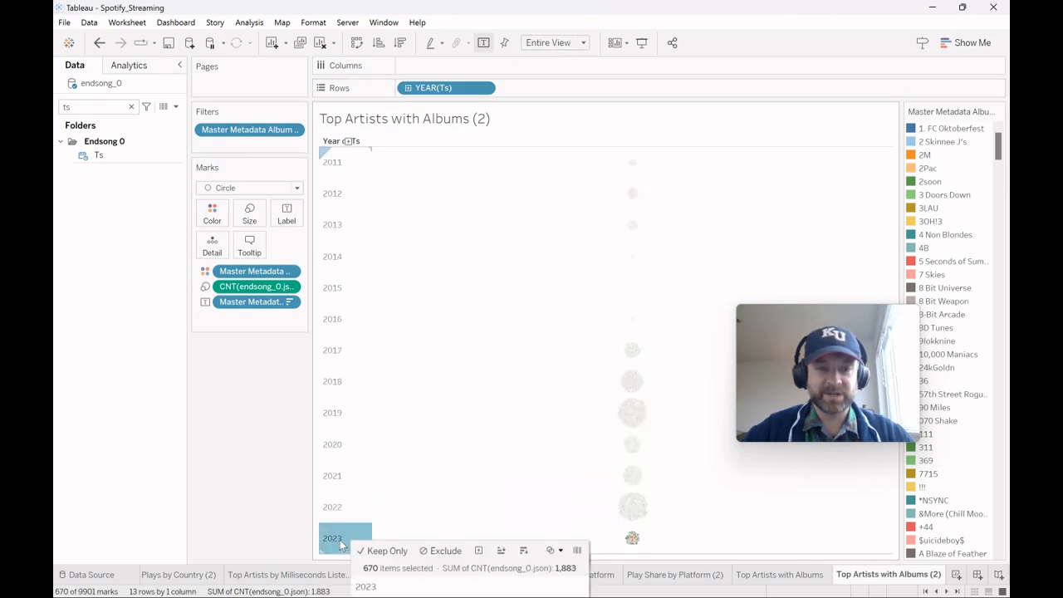
pyautogui.keyDown('shift'); pyautogui.click(337, 476); pyautogui.keyUp('shift')
pyautogui.click(378, 496)
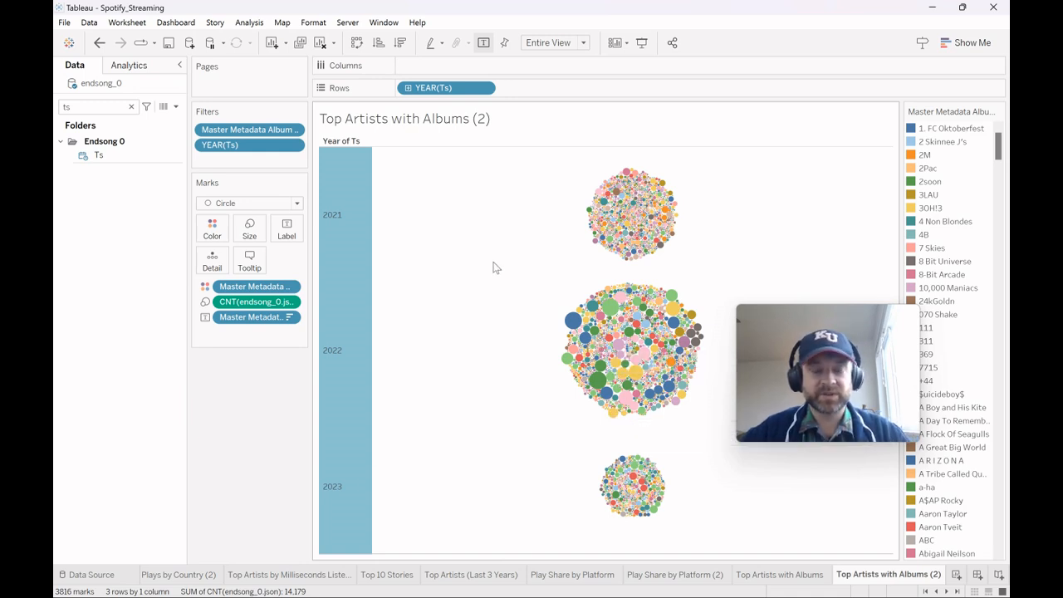
pyautogui.click(430, 89)
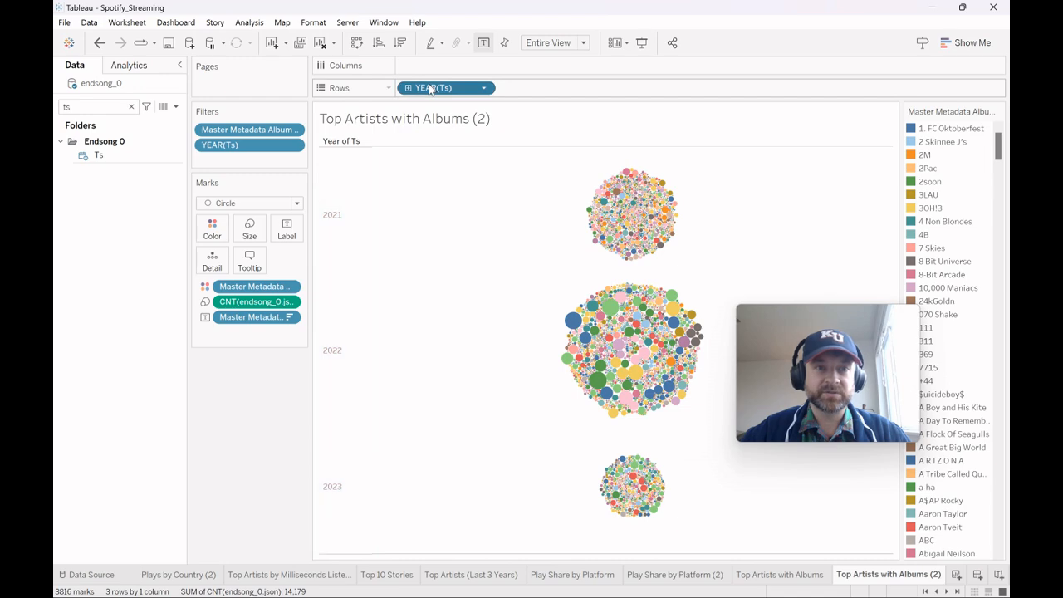
pyautogui.moveTo(431, 89); pyautogui.dragTo(130, 230)
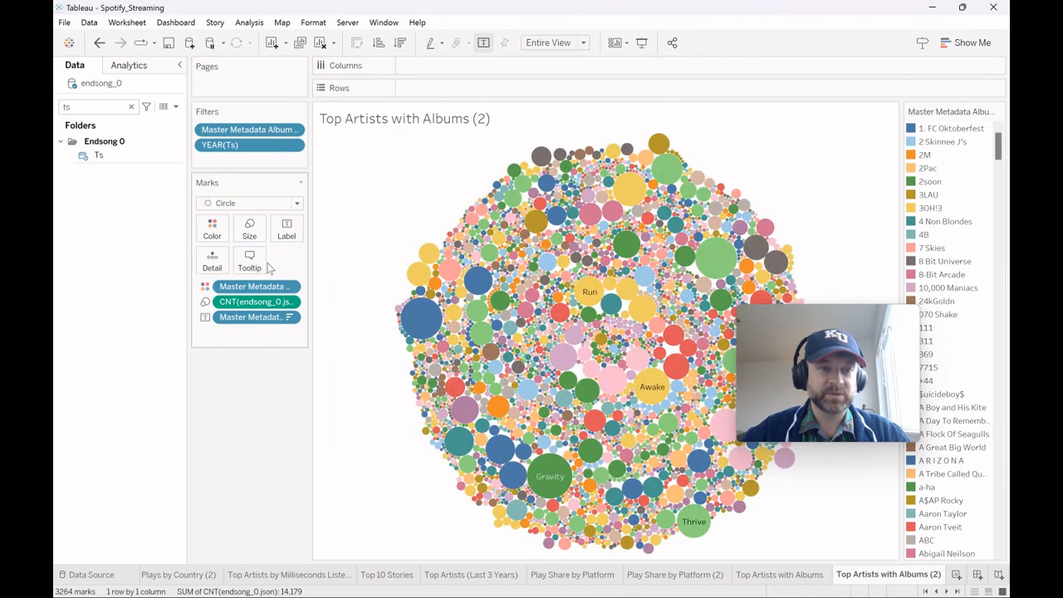
# Step: Search the fields for "art", try splitting the bubbles into rows by Master Metadata Album Artist Name, and undo it
pyautogui.click(97, 109)
pyautogui.write('ts')
pyautogui.press('BackSpace')
pyautogui.press('BackSpace')
pyautogui.write('arts')
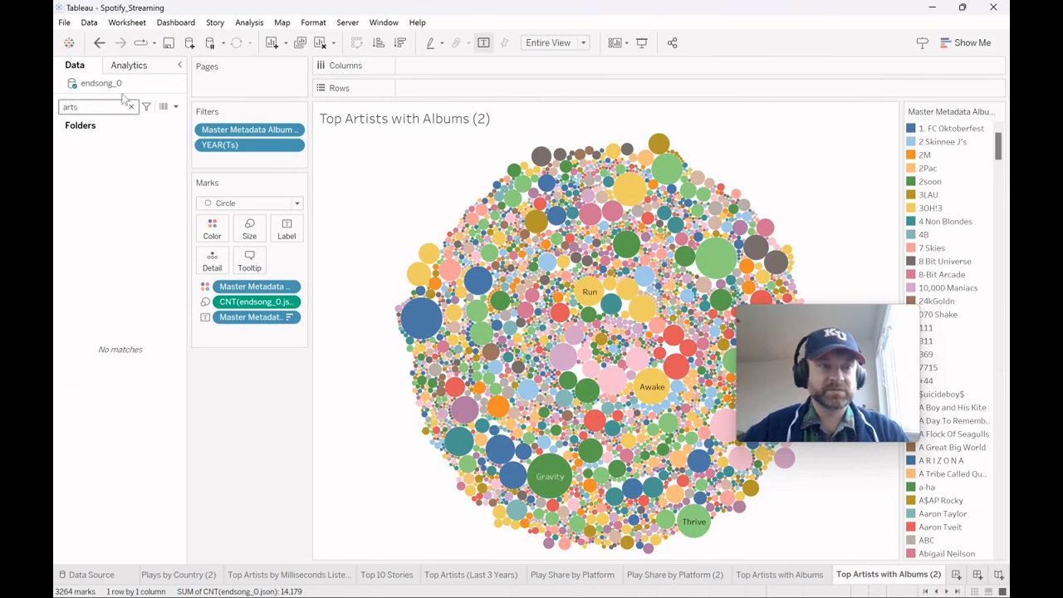
pyautogui.press('BackSpace')
pyautogui.moveTo(129, 154); pyautogui.dragTo(455, 92)
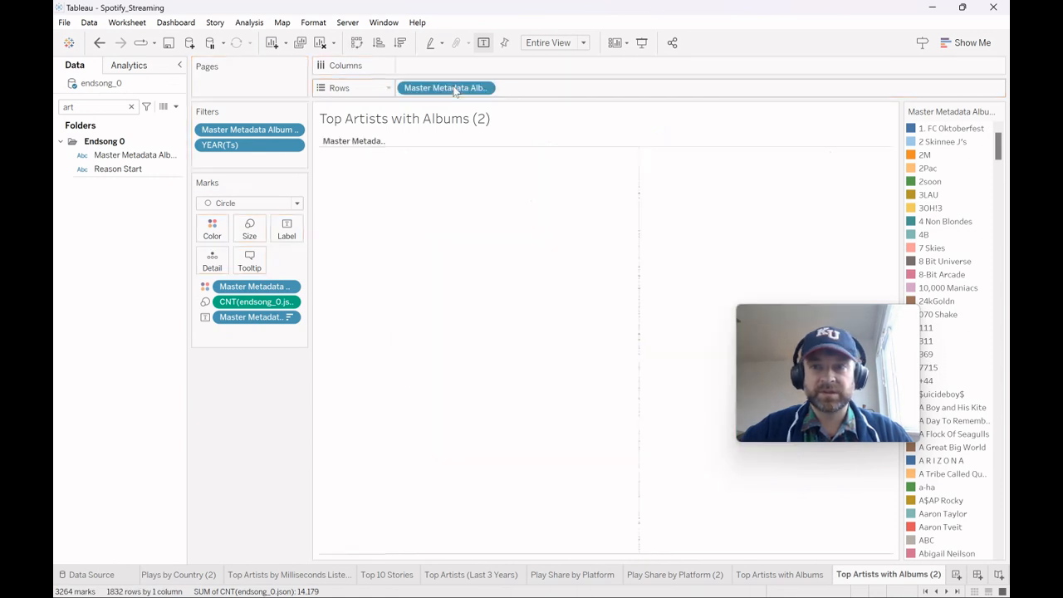
pyautogui.moveTo(457, 90); pyautogui.dragTo(447, 61)
pyautogui.hotkey('ctrl', 'w')
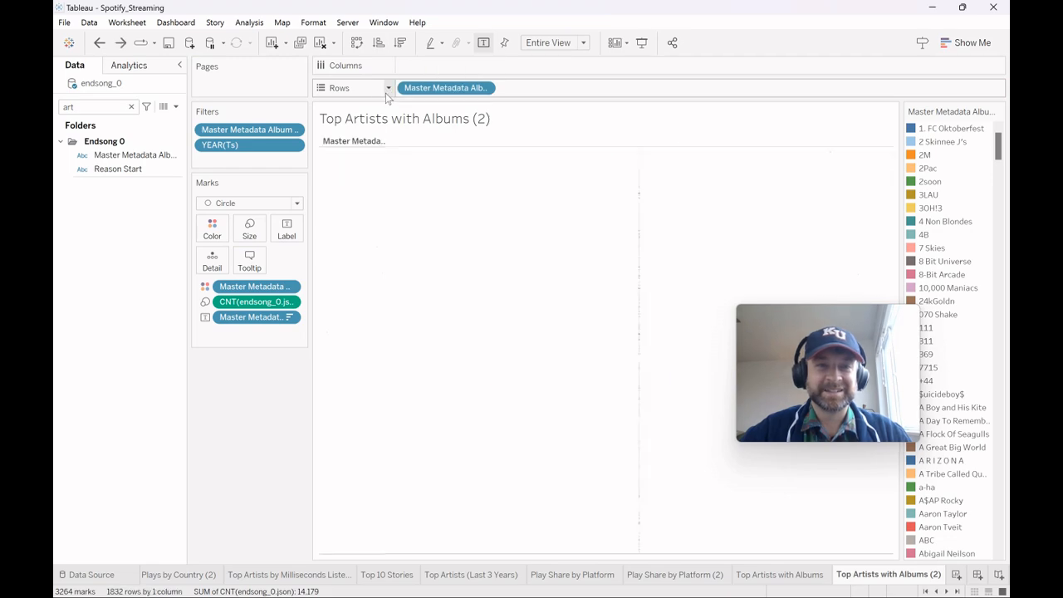
pyautogui.hotkey('ctrl', 'z')
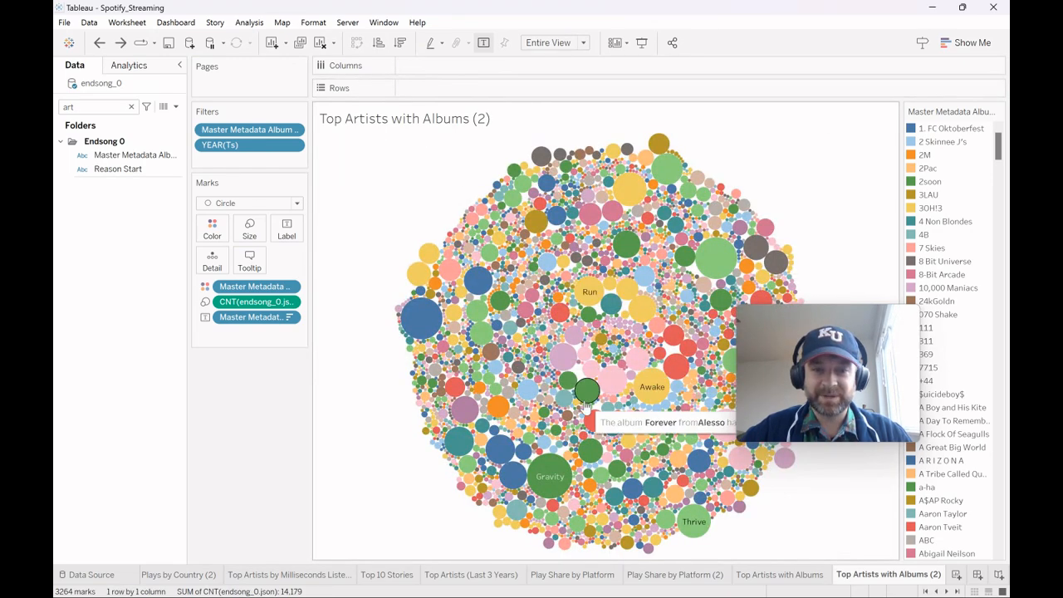
# Step: Keep only the Gravity, Awake and Run bubbles, and undo that selection filter
pyautogui.click(545, 481)
pyautogui.keyDown('ctrl'); pyautogui.click(652, 386); pyautogui.keyUp('ctrl')
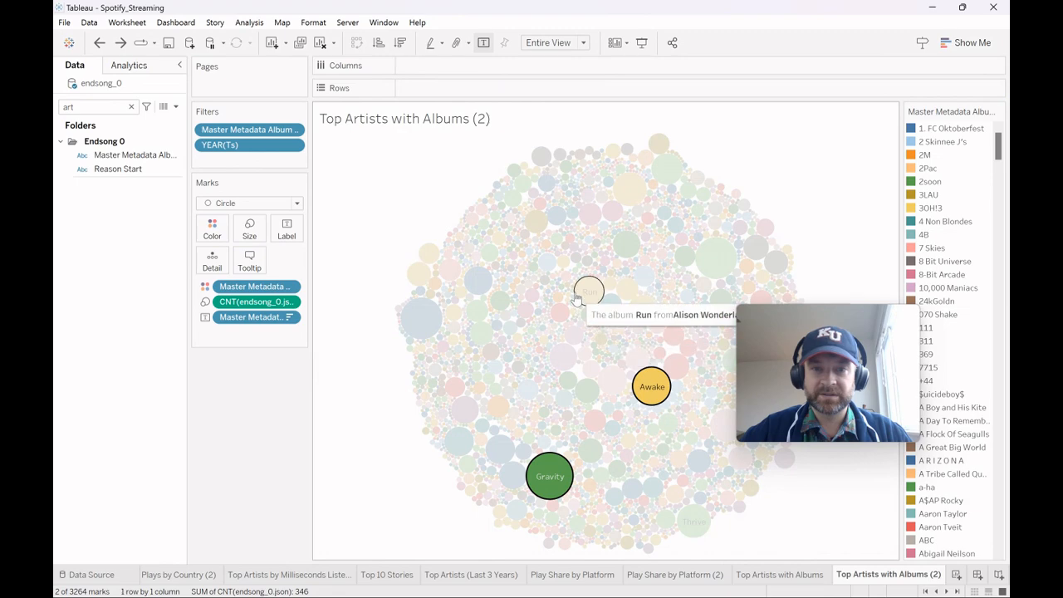
pyautogui.keyDown('ctrl'); pyautogui.click(585, 295); pyautogui.keyUp('ctrl')
pyautogui.click(629, 278)
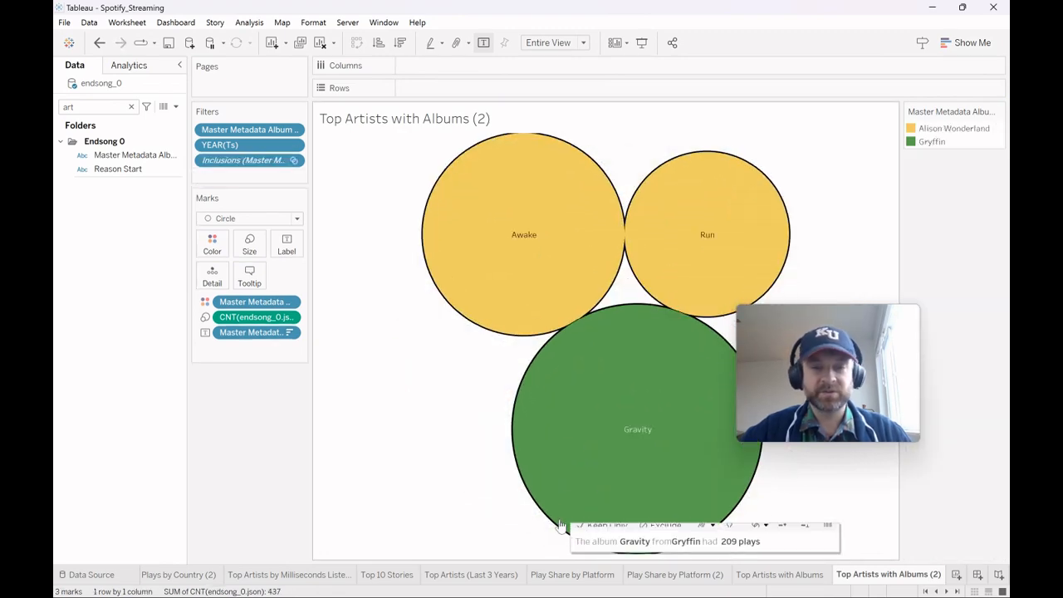
pyautogui.hotkey('ctrl', 'z')
# Step: Duplicate the Top Artists with Albums worksheet
pyautogui.click(780, 574)
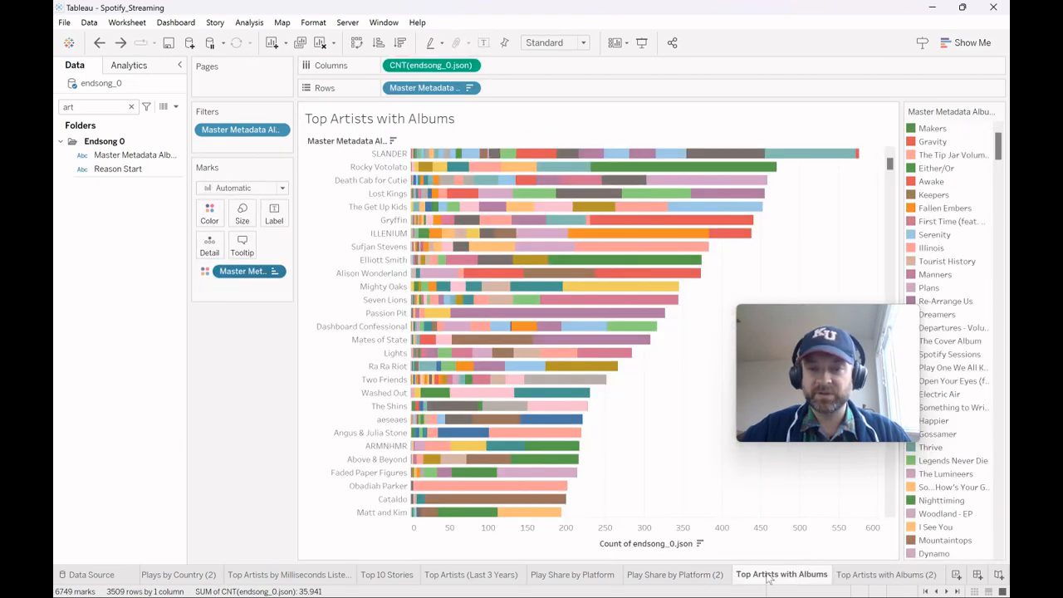
pyautogui.rightClick(768, 579)
pyautogui.click(849, 453)
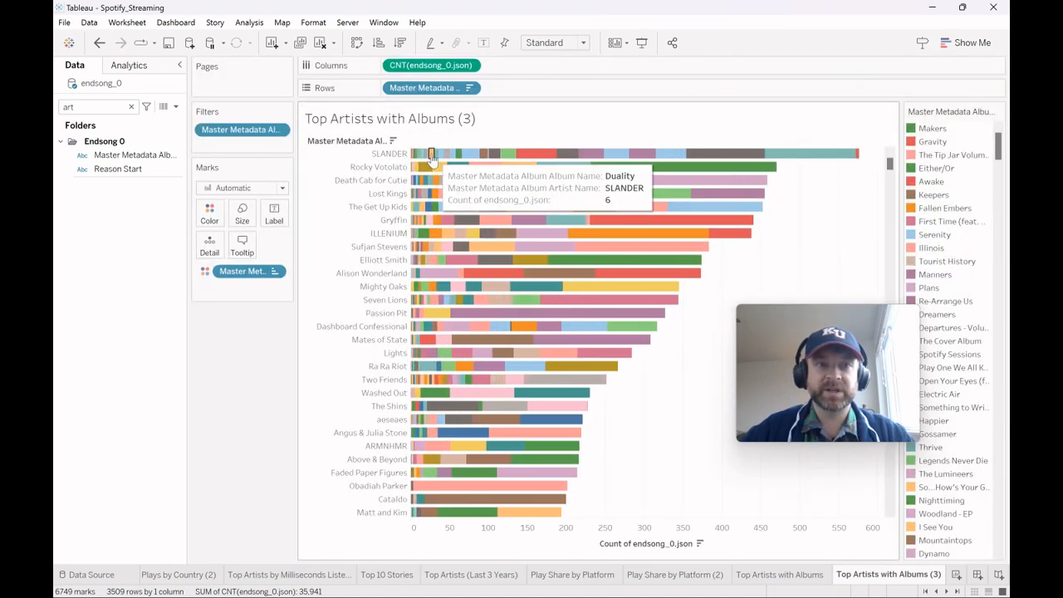
# Step: Keep only the first seven artists, SLANDER through ILLENIUM, in the duplicated stacked bar chart
pyautogui.click(389, 154)
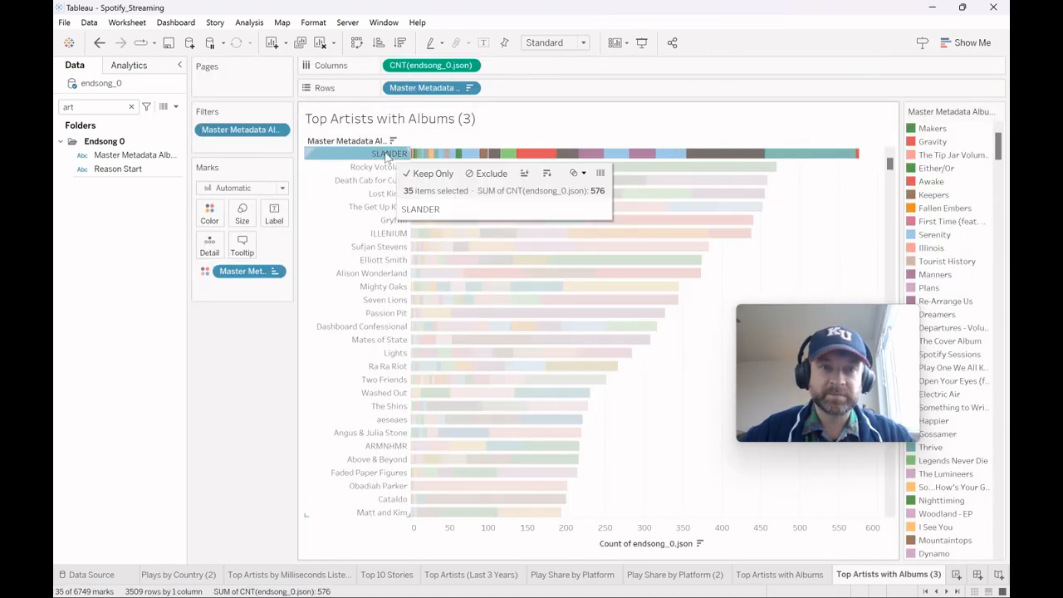
pyautogui.keyDown('shift'); pyautogui.click(383, 236); pyautogui.keyUp('shift')
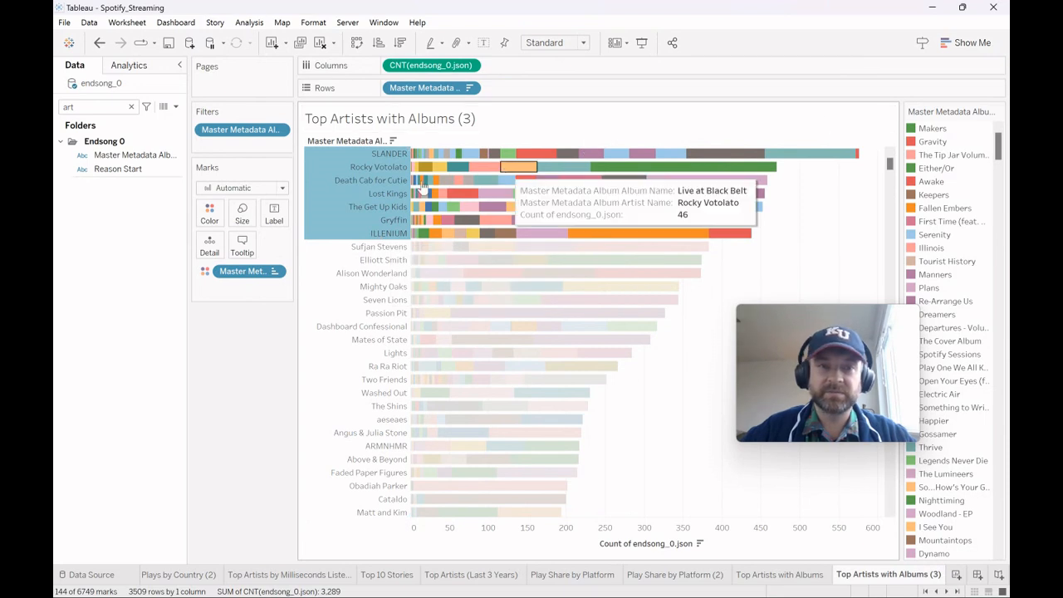
pyautogui.rightClick(399, 188)
pyautogui.click(451, 204)
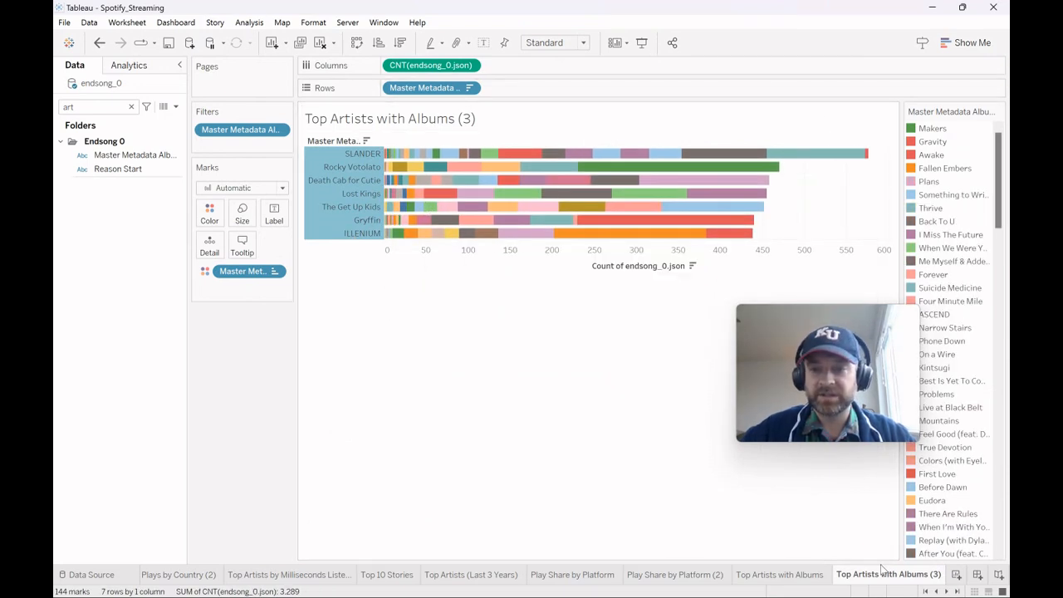
# Step: Duplicate the seven-artist worksheet and convert the copy into pie charts
pyautogui.rightClick(880, 572)
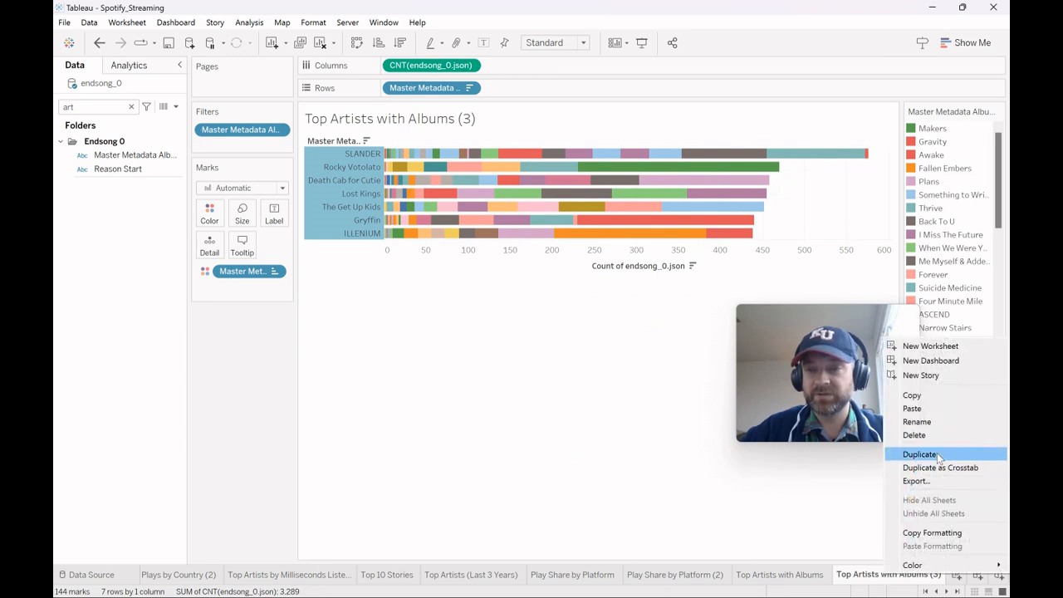
pyautogui.click(920, 454)
pyautogui.click(966, 43)
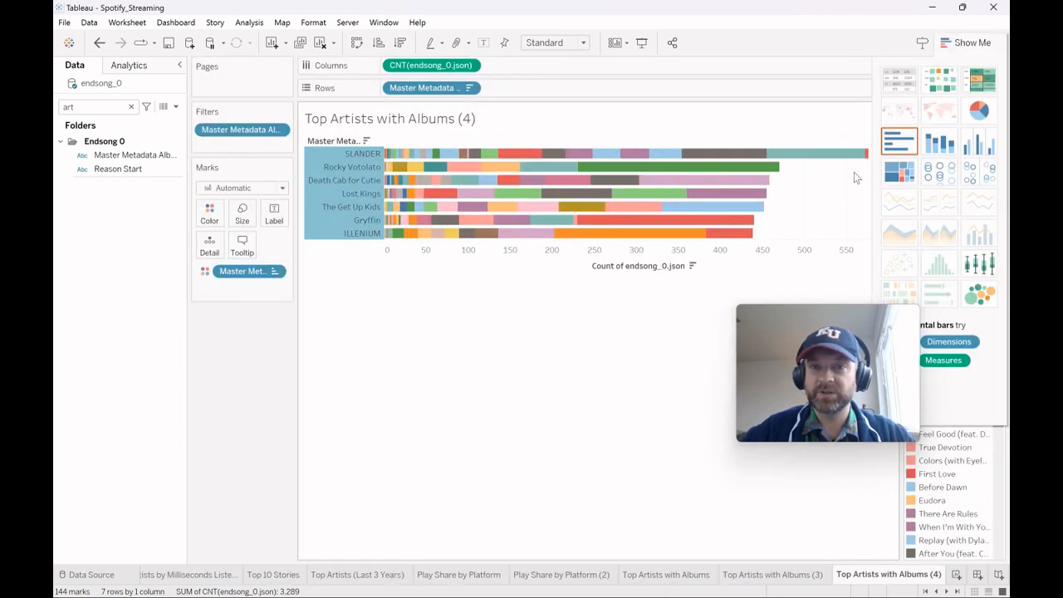
pyautogui.click(974, 116)
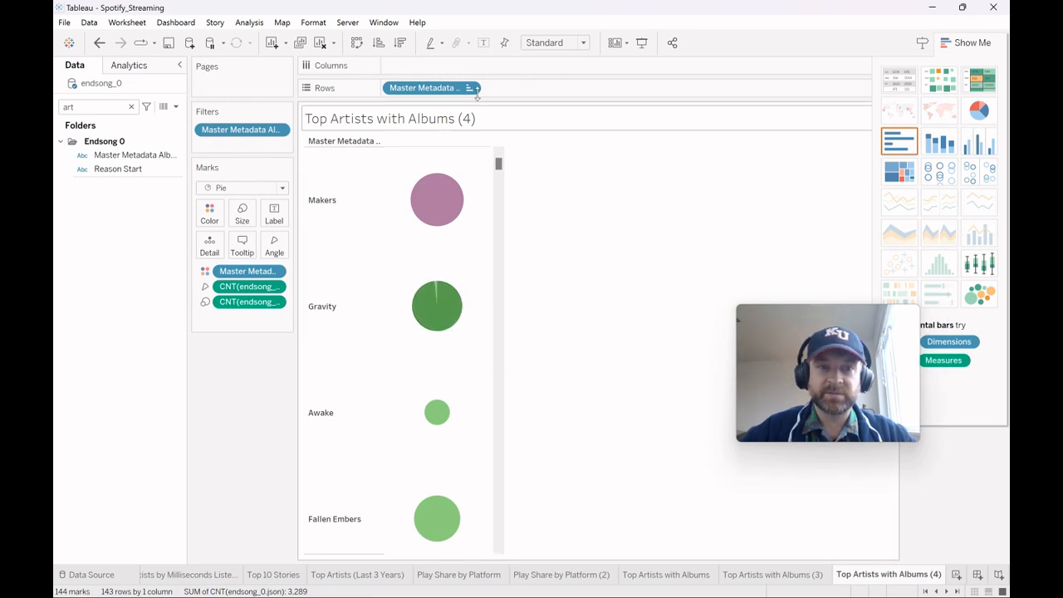
# Step: Swap the pie charts' rows and columns and keep only the first five albums, Makers through Plans
pyautogui.click(357, 43)
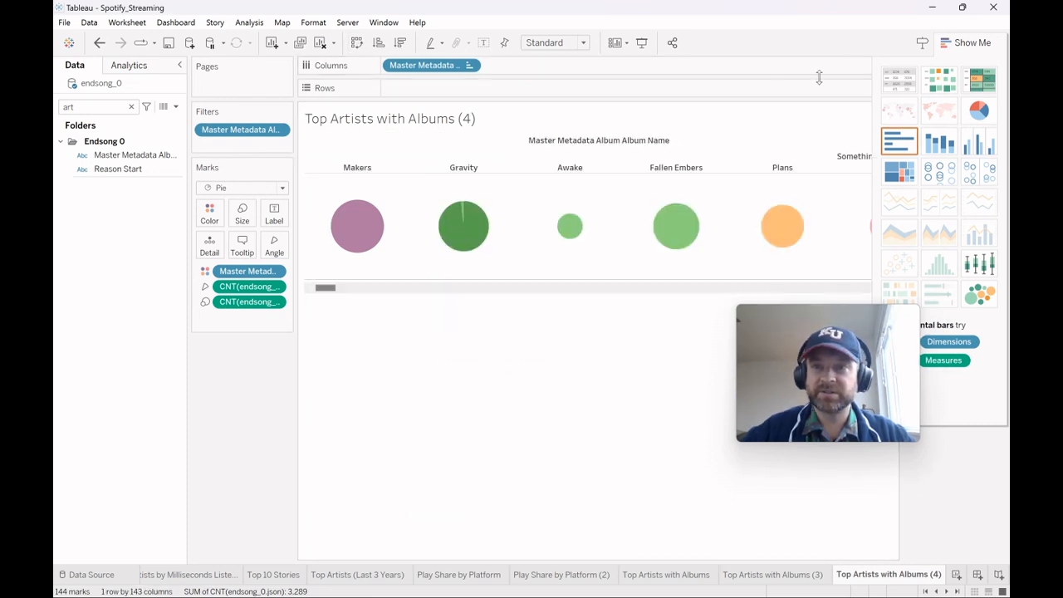
pyautogui.click(921, 49)
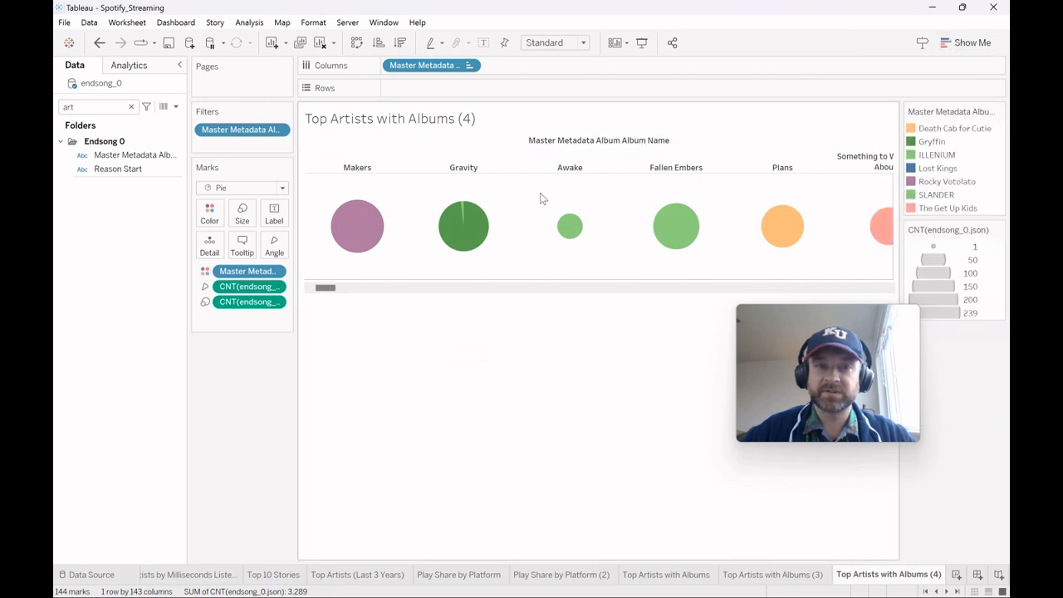
pyautogui.click(782, 162)
pyautogui.keyDown('shift'); pyautogui.click(360, 157); pyautogui.keyUp('shift')
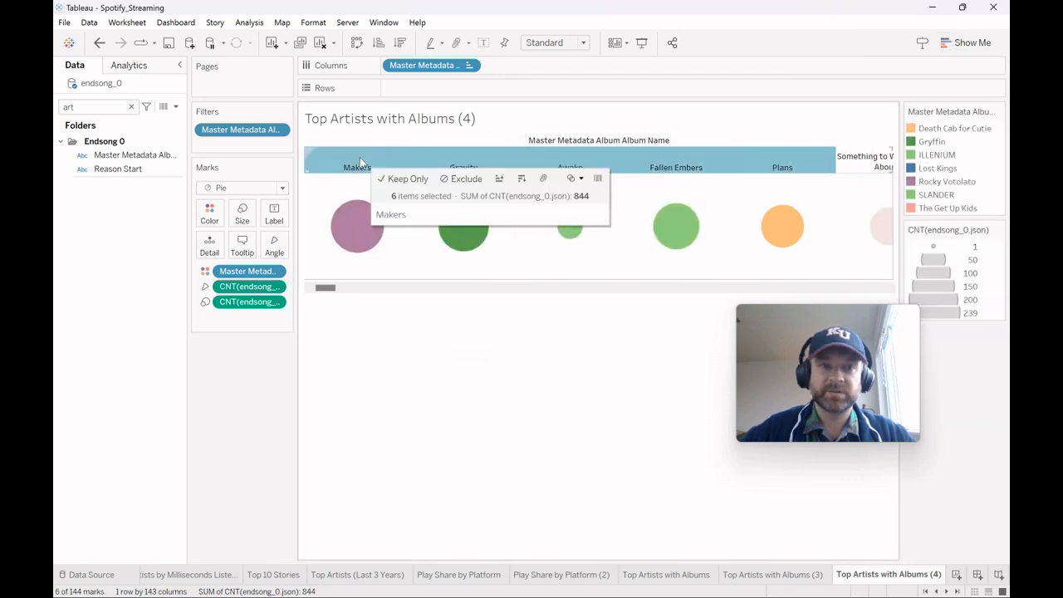
pyautogui.rightClick(360, 157)
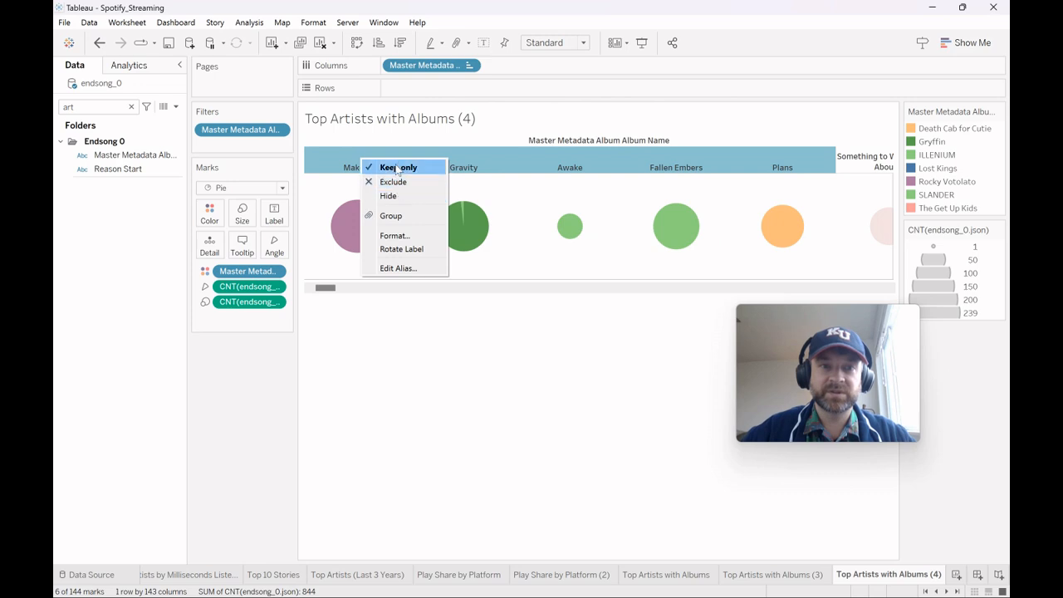
pyautogui.click(396, 168)
pyautogui.click(512, 341)
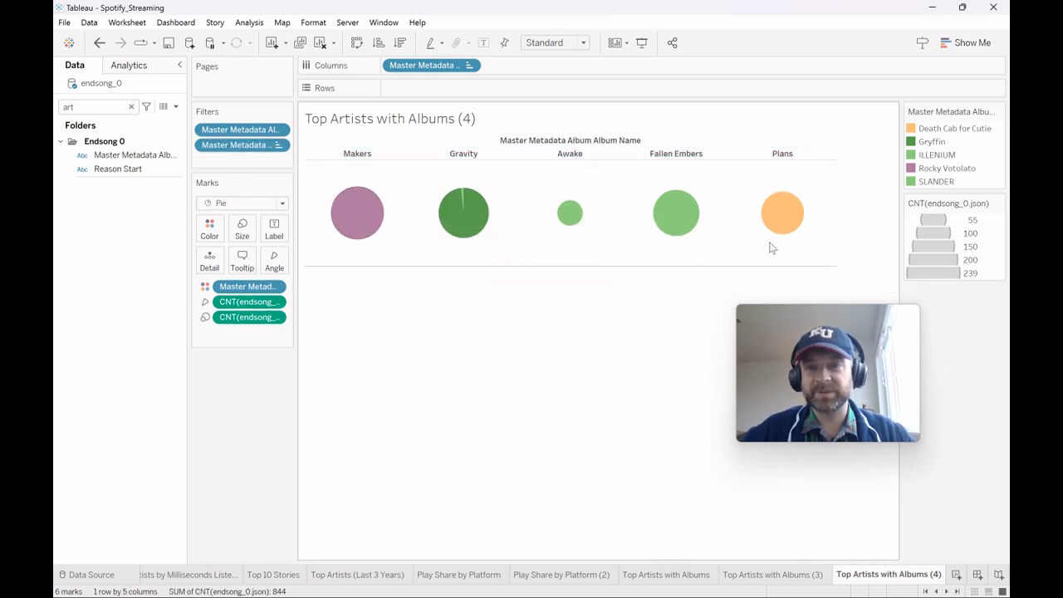
# Step: Review the Play Share by Platform (2) bubbles and the Top Tracks WorldCloud sheet in the Spotify_Direct workbook
pyautogui.click(570, 576)
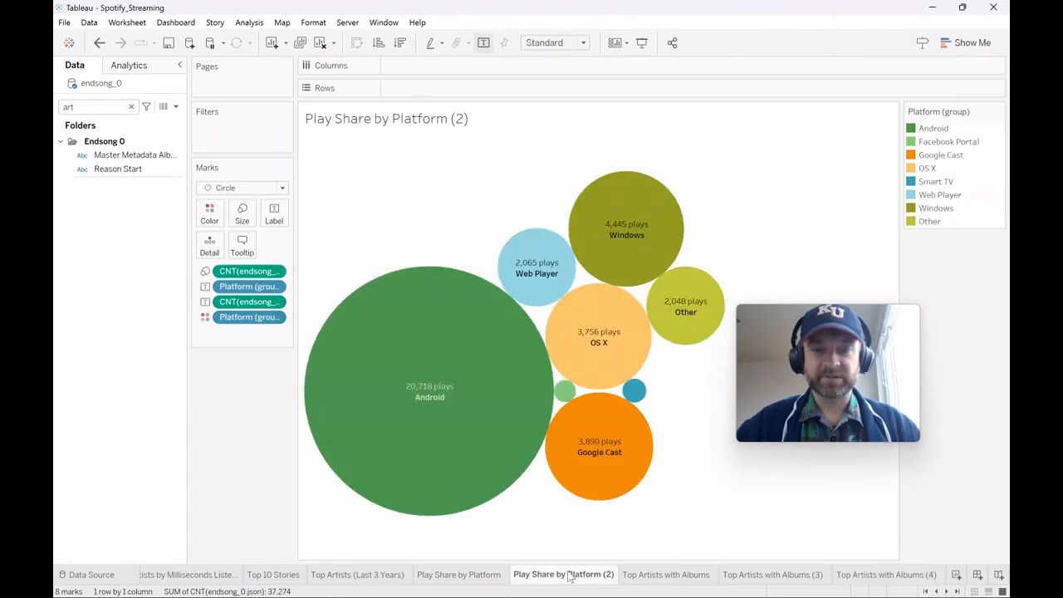
pyautogui.moveTo(667, 586)
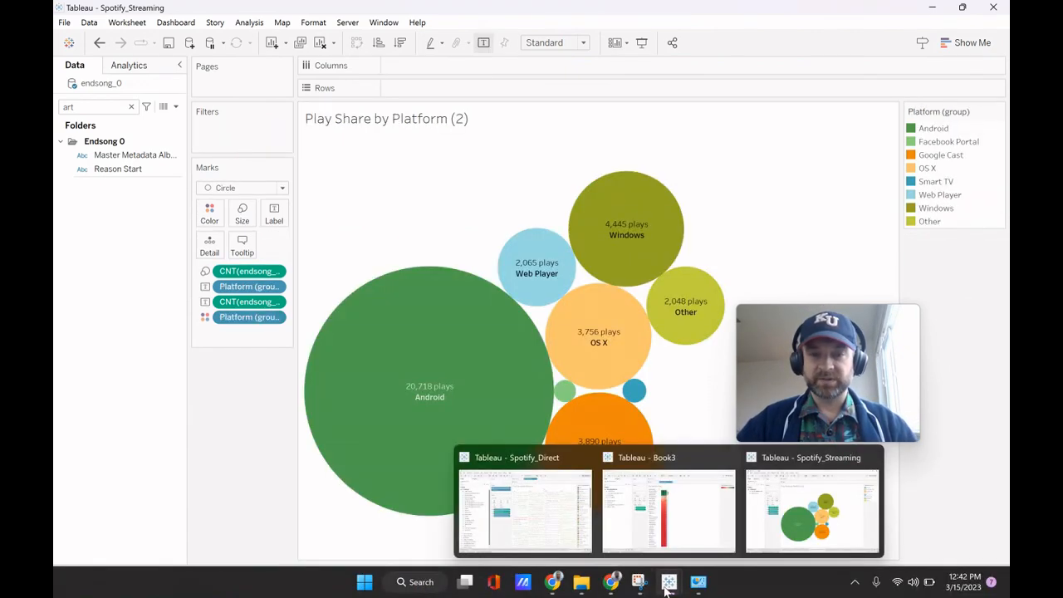
pyautogui.click(522, 529)
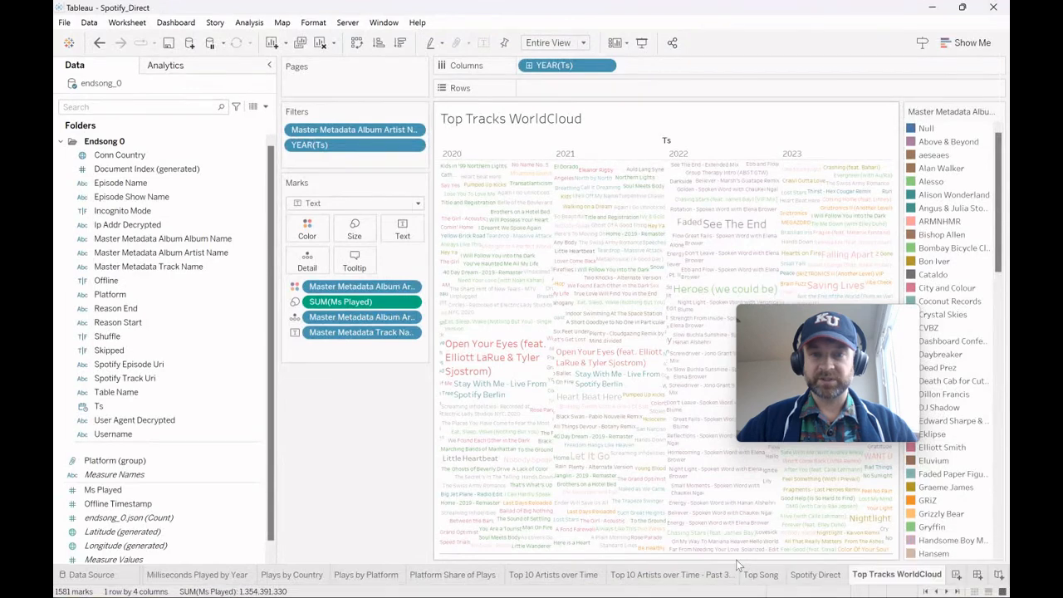
pyautogui.moveTo(677, 586)
pyautogui.click(848, 536)
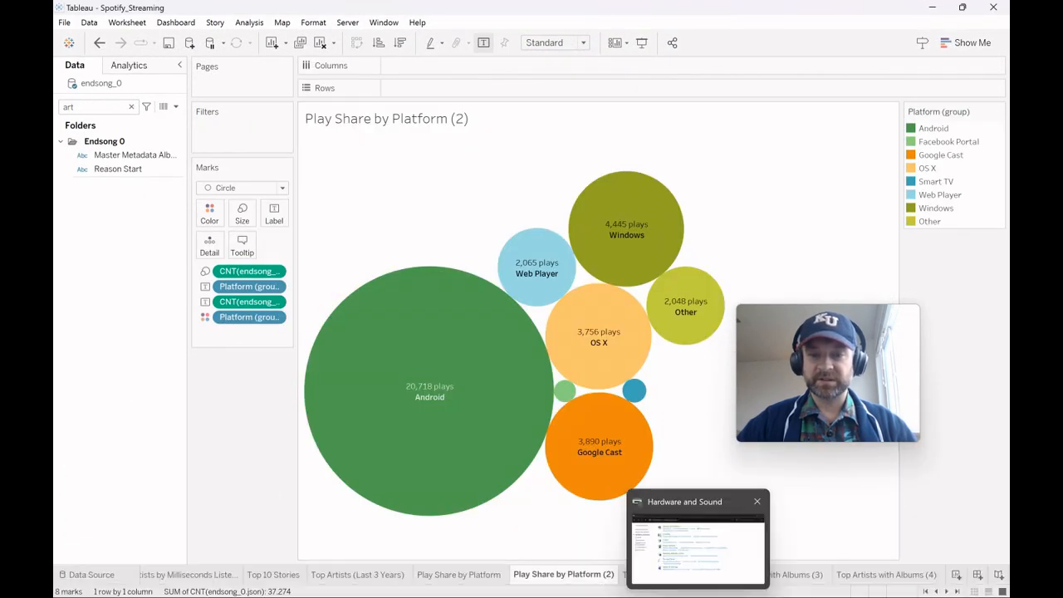
# Step: Bring the Spotify_Streaming workbook to the front and add a new blank worksheet
pyautogui.moveTo(669, 583)
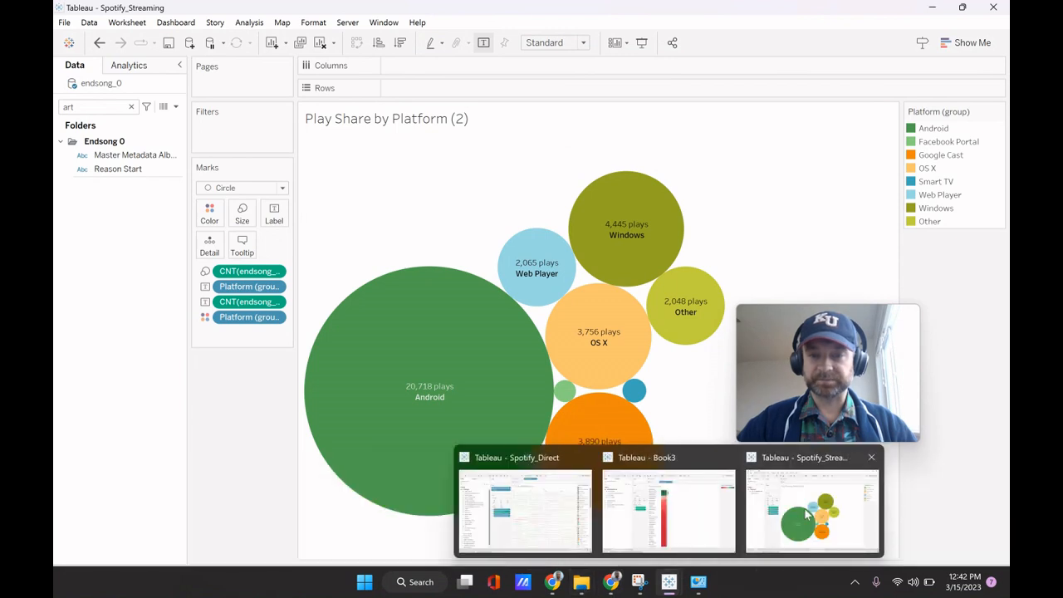
pyautogui.click(805, 510)
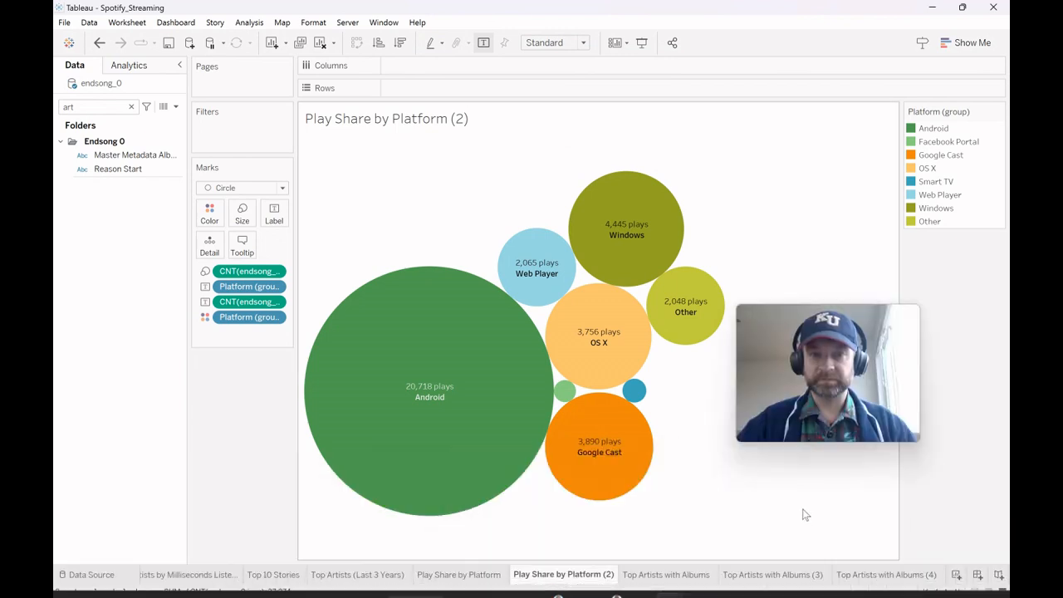
pyautogui.click(957, 574)
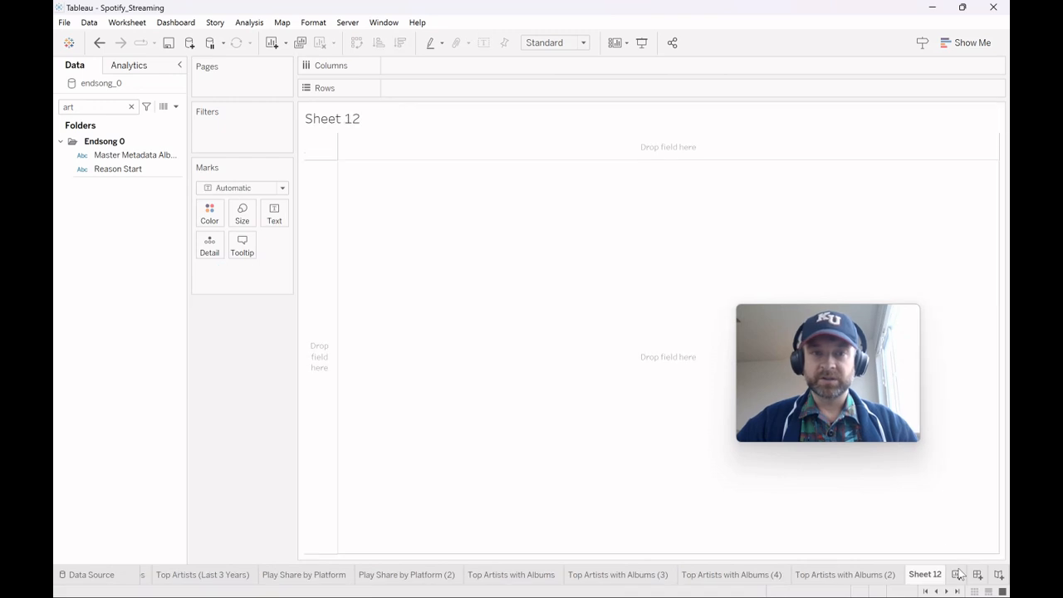
# Step: Filter the new worksheet on Ts with a date range starting 12/25/2020 and ending 3/10/2023
pyautogui.click(131, 106)
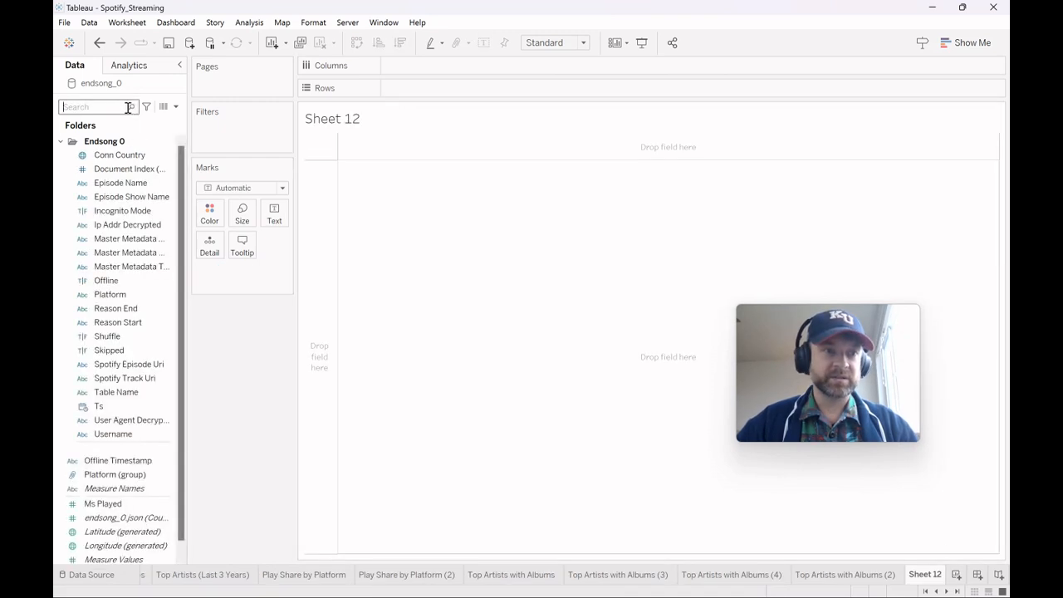
pyautogui.write('trac')
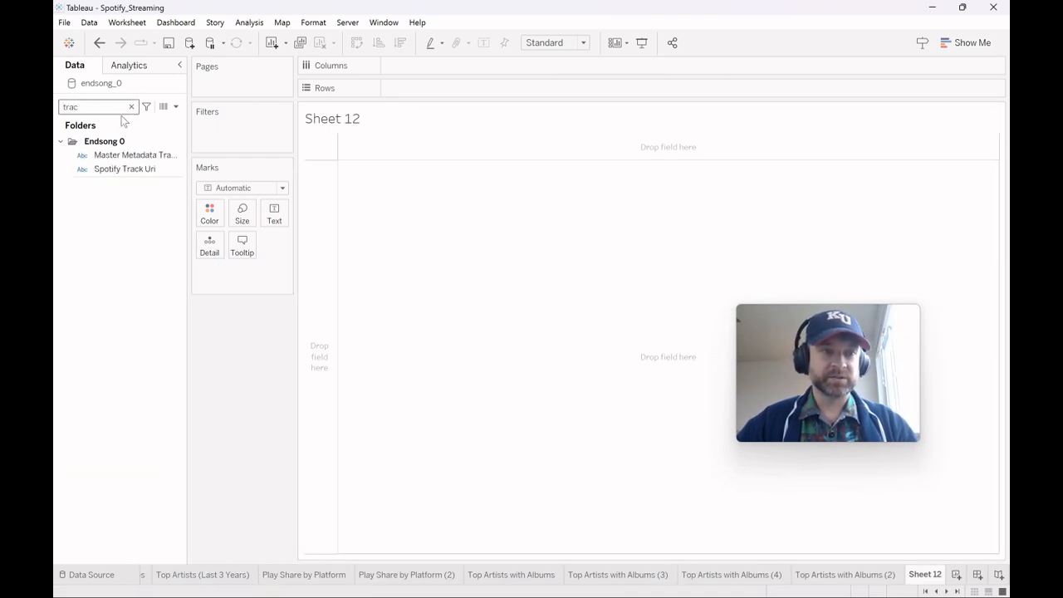
pyautogui.press('BackSpace')
pyautogui.press('BackSpace')
pyautogui.press('BackSpace')
pyautogui.write('ts')
pyautogui.moveTo(100, 155); pyautogui.dragTo(245, 125)
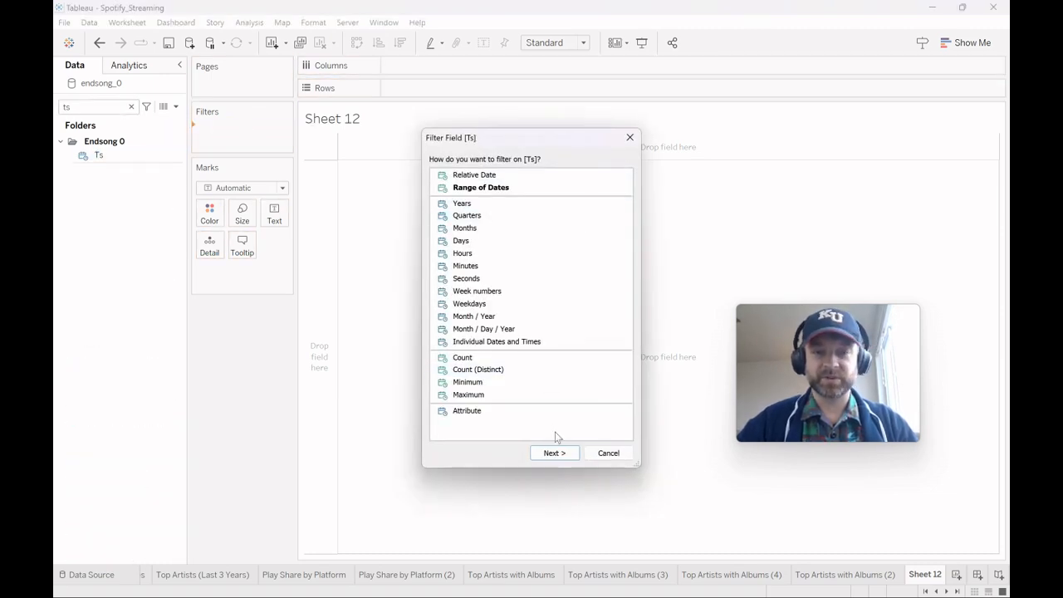
pyautogui.click(554, 453)
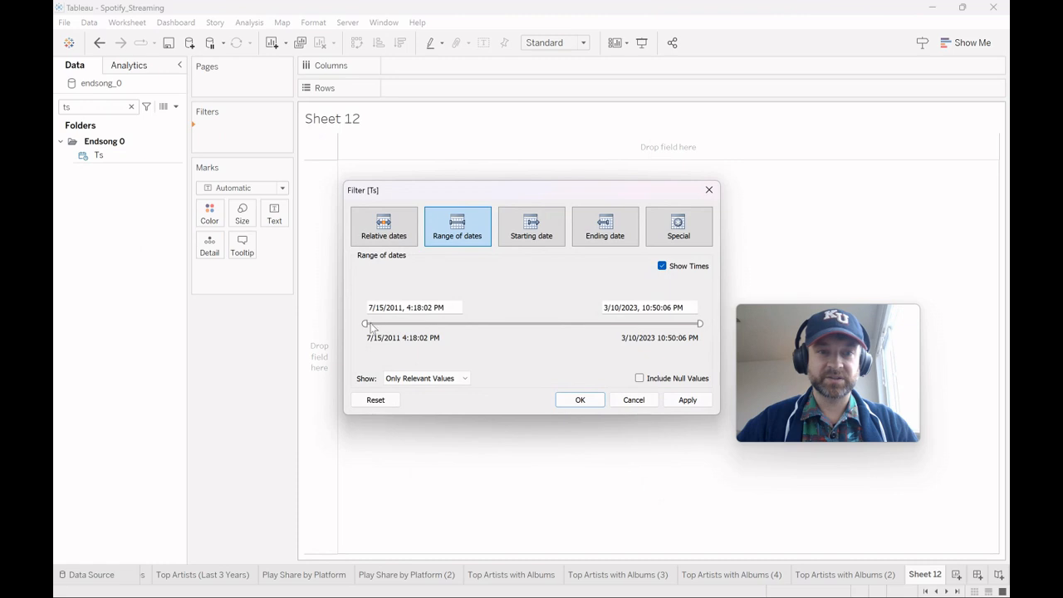
pyautogui.moveTo(363, 323); pyautogui.dragTo(620, 214)
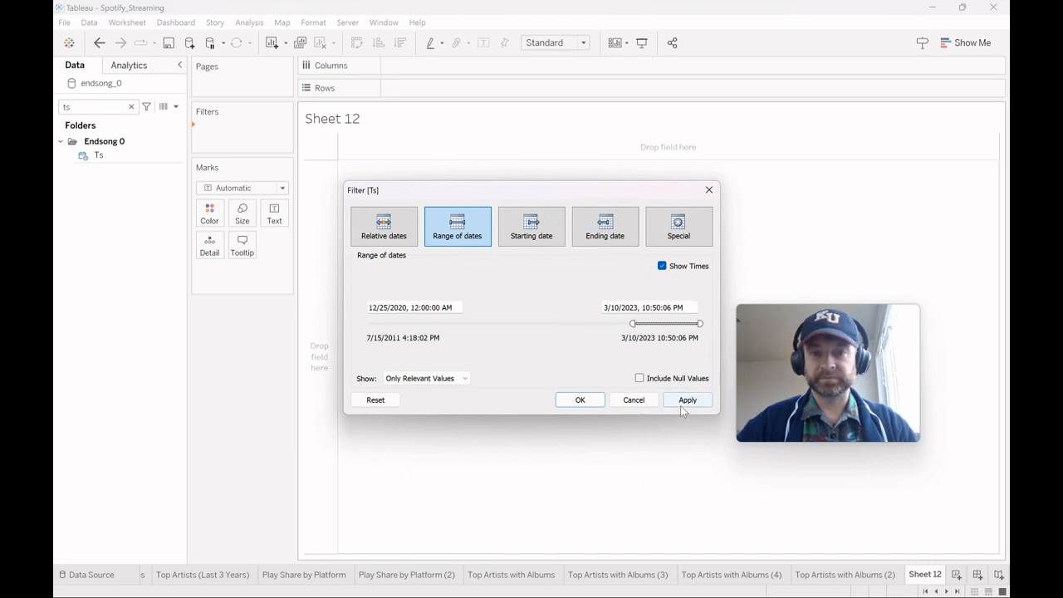
pyautogui.click(681, 403)
pyautogui.click(580, 400)
# Step: Show the Master Metadata Track Name values as text marks on the worksheet
pyautogui.click(112, 106)
pyautogui.press('BackSpace')
pyautogui.press('BackSpace')
pyautogui.write('tra')
pyautogui.moveTo(148, 157); pyautogui.dragTo(283, 222)
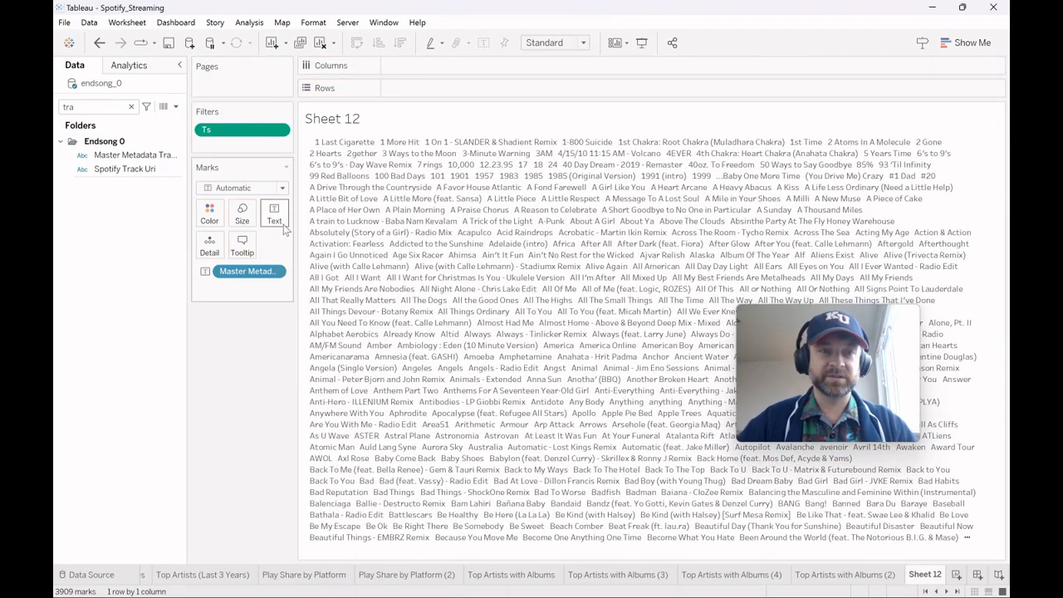
# Step: Try sizing the track names by the endsong_0.json count and showing them as a text table, and undo both changes
pyautogui.click(131, 108)
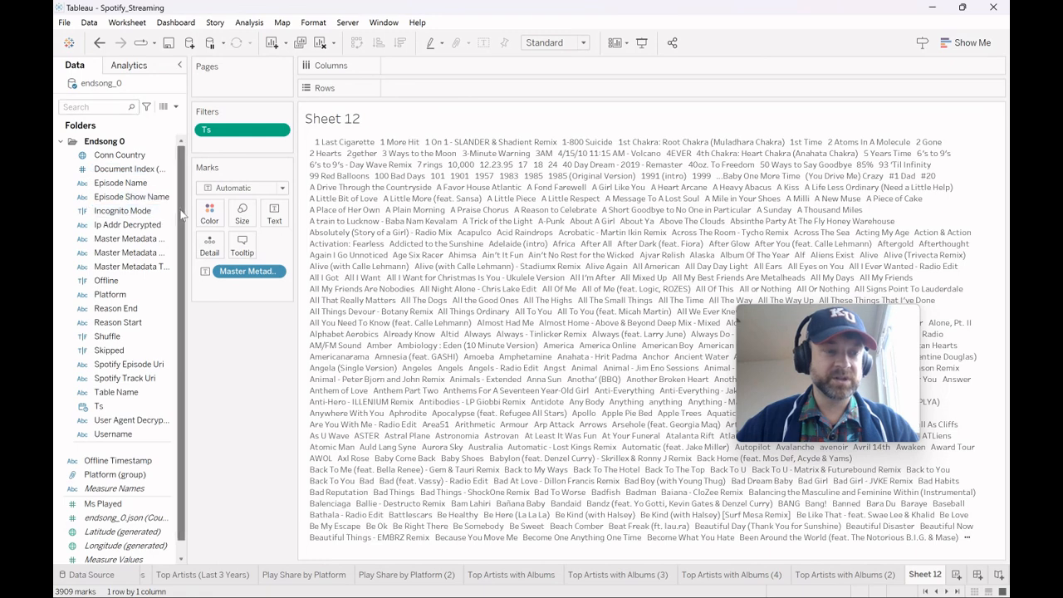
pyautogui.scroll(-1, 133, 373)
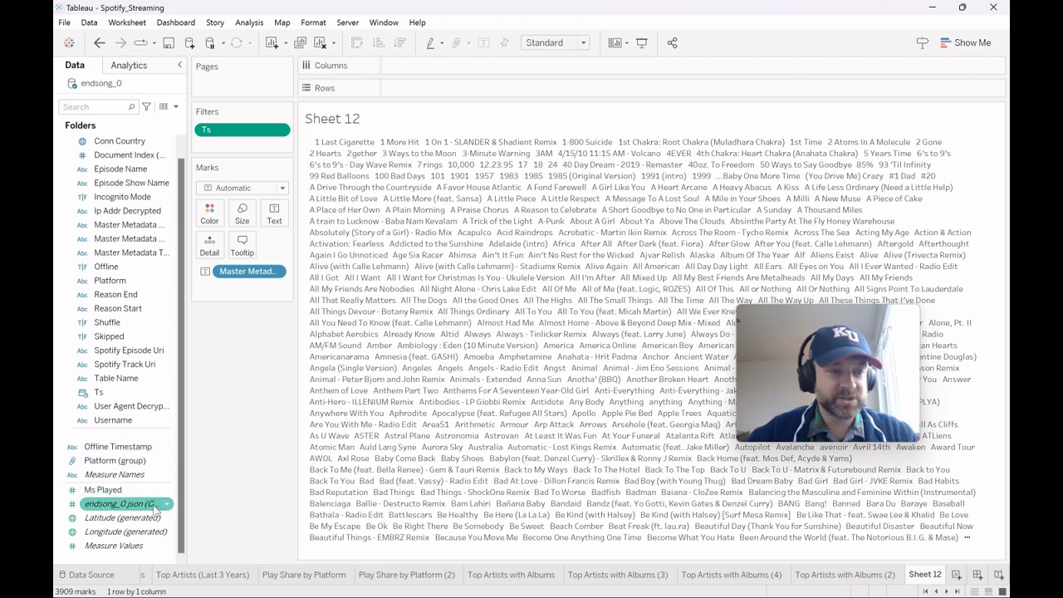
pyautogui.moveTo(150, 507); pyautogui.dragTo(247, 215)
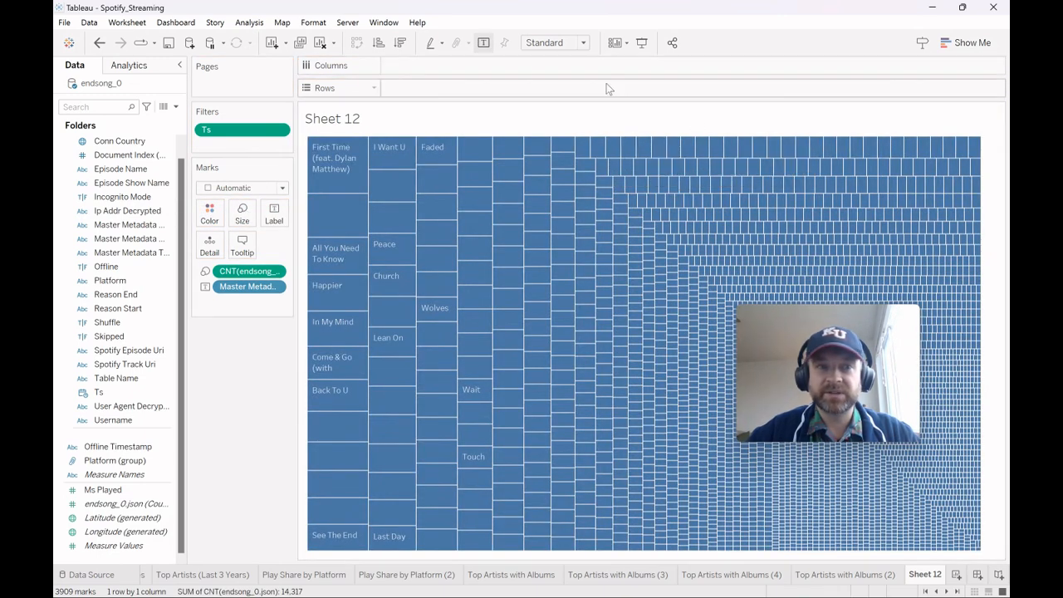
pyautogui.click(964, 43)
pyautogui.click(912, 79)
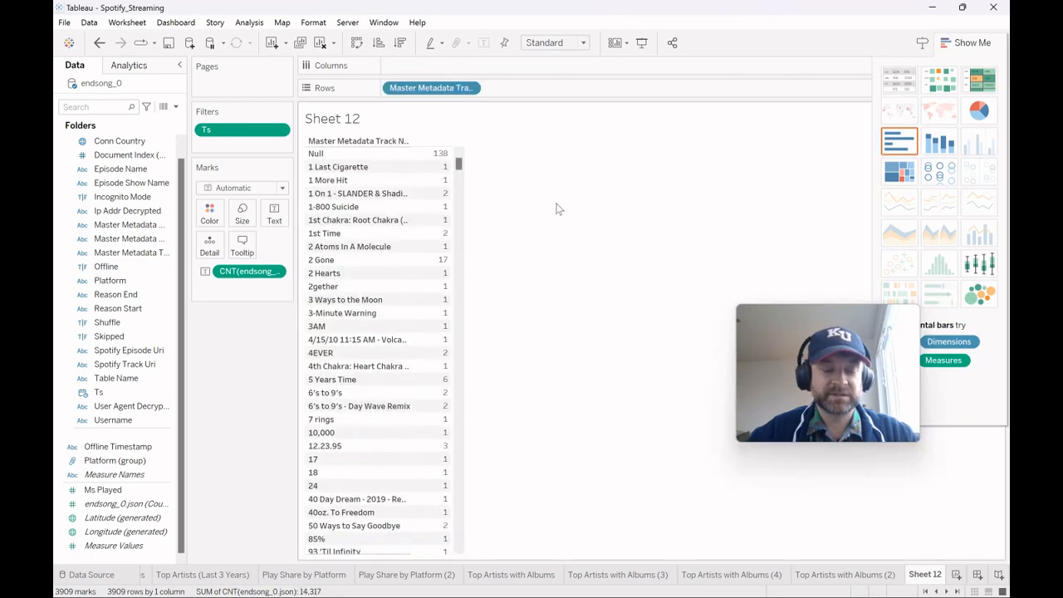
pyautogui.hotkey('ctrl', 'z')
pyautogui.hotkey('ctrl', 'z')
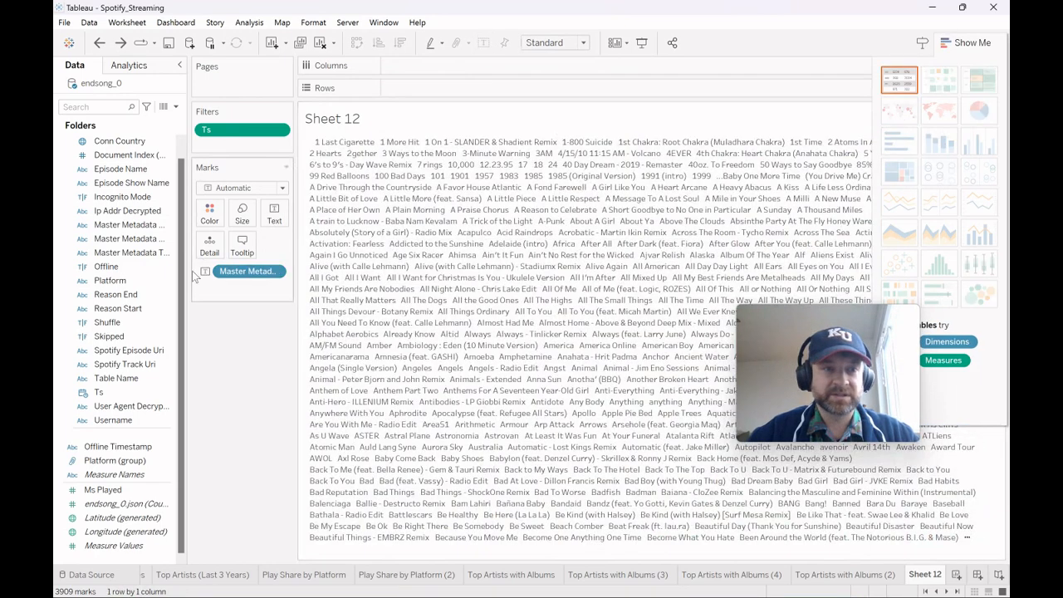
# Step: Color the track names by Master Metadata Album Artist Name, including all of its members
pyautogui.click(145, 493)
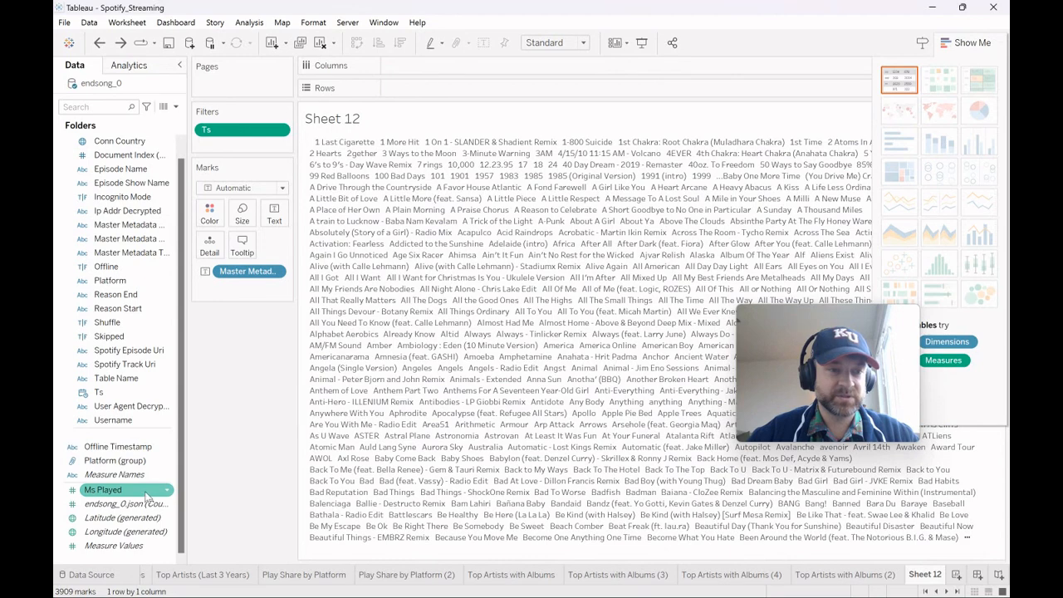
pyautogui.moveTo(146, 496); pyautogui.dragTo(133, 391)
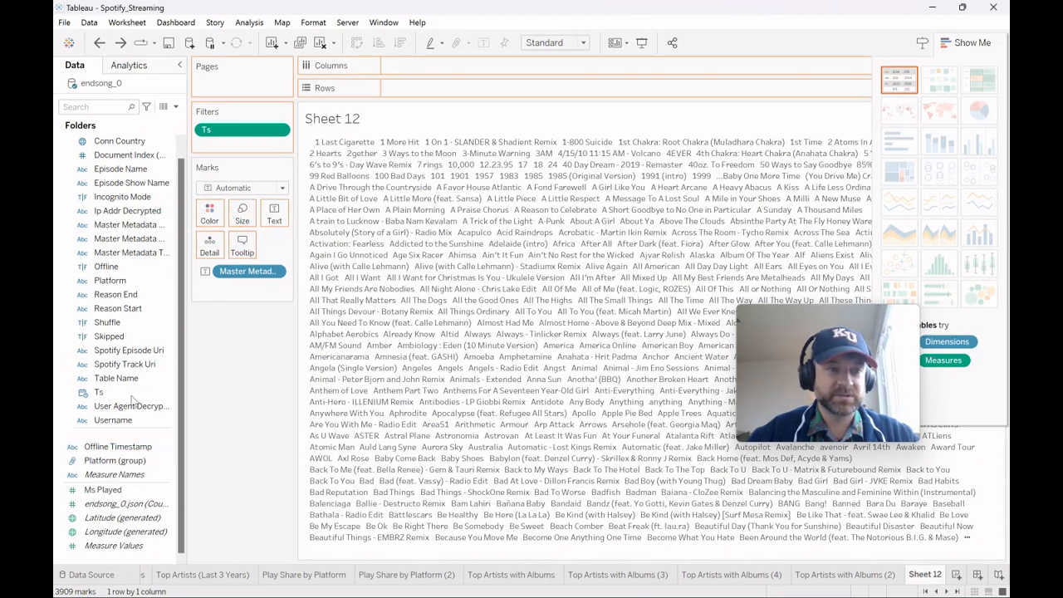
pyautogui.click(96, 107)
pyautogui.write('ar')
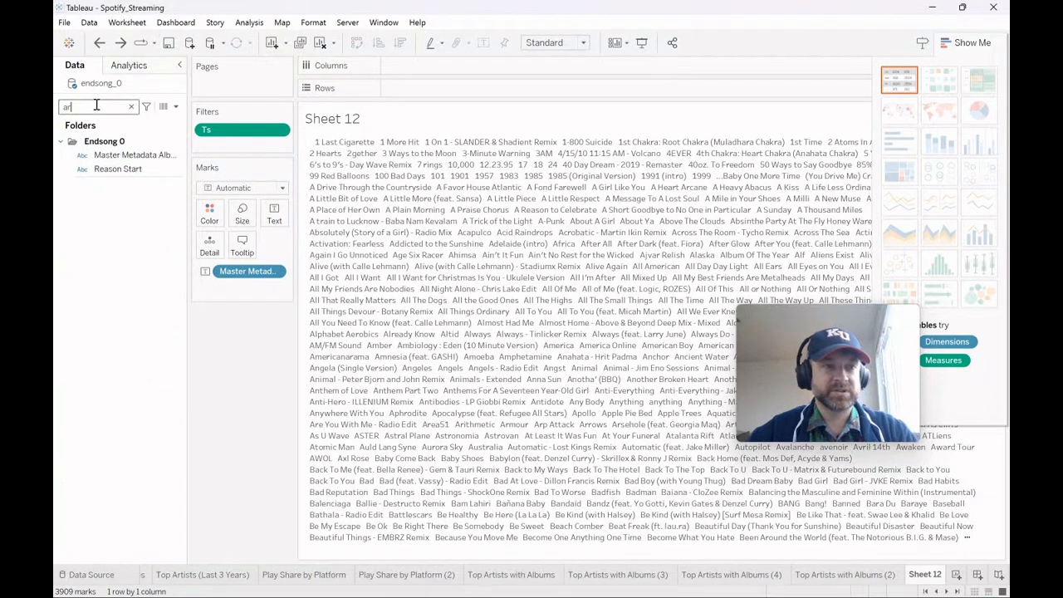
pyautogui.click(125, 155)
pyautogui.moveTo(125, 156); pyautogui.dragTo(209, 207)
pyautogui.click(470, 298)
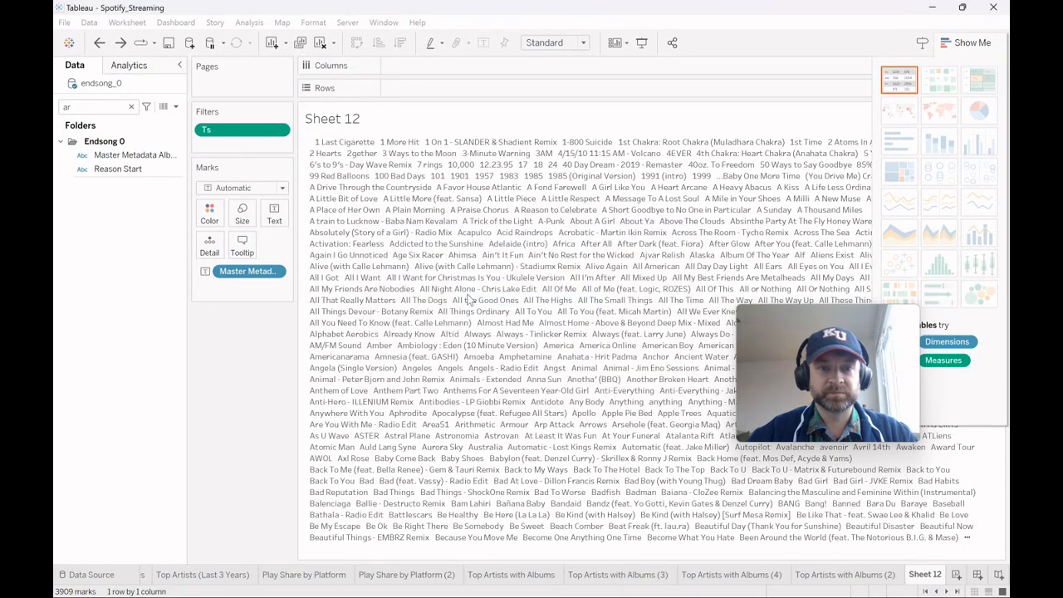
# Step: Try sizing the colored track names by Ms Played and converting the treemap to a text table, and undo both changes
pyautogui.click(130, 107)
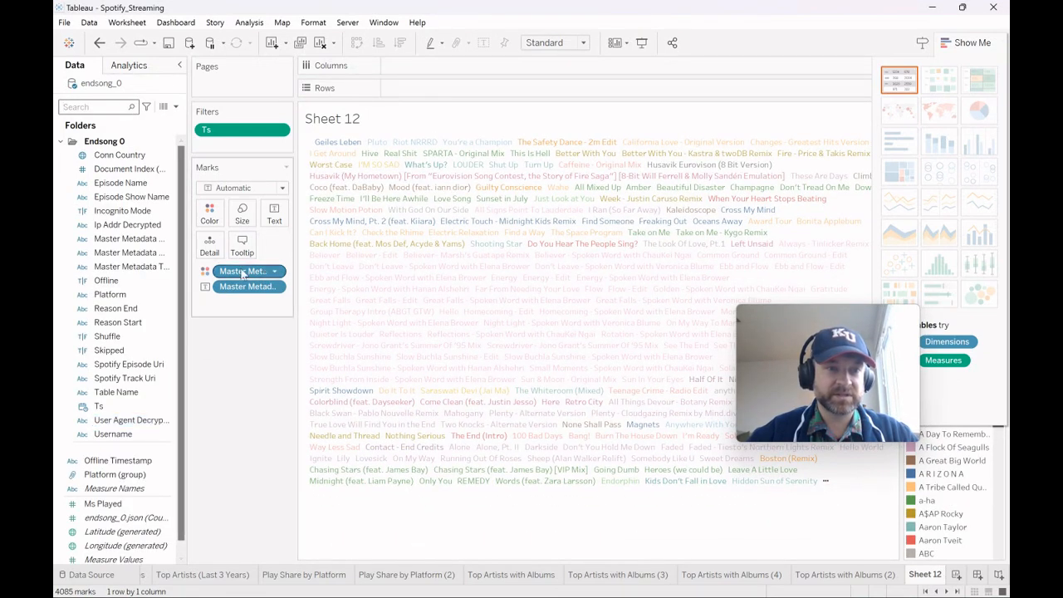
pyautogui.scroll(-1, 166, 451)
pyautogui.click(145, 503)
pyautogui.moveTo(103, 489); pyautogui.dragTo(242, 217)
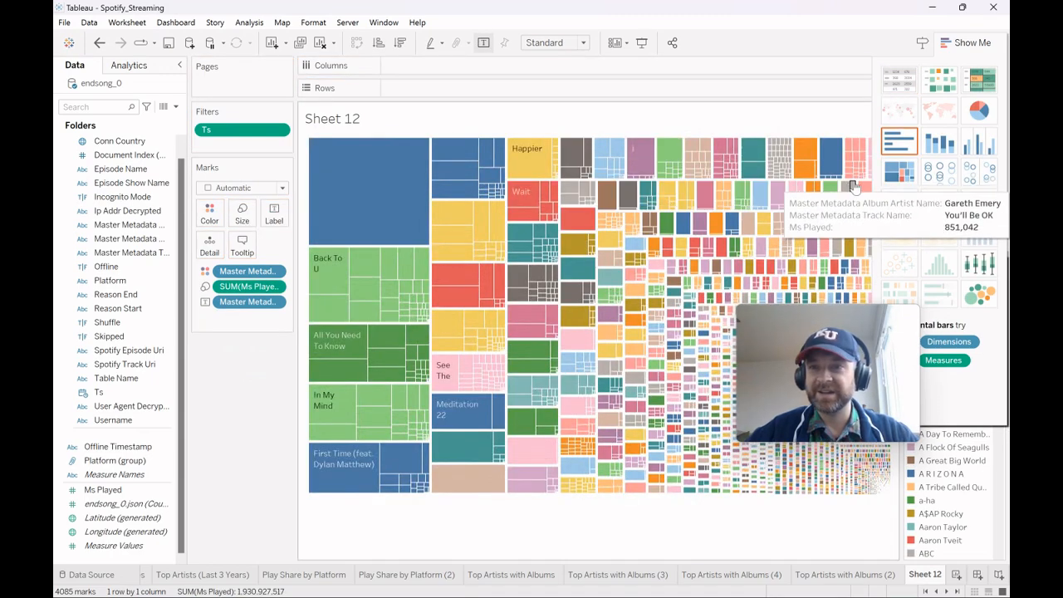
pyautogui.moveTo(817, 336); pyautogui.dragTo(906, 422)
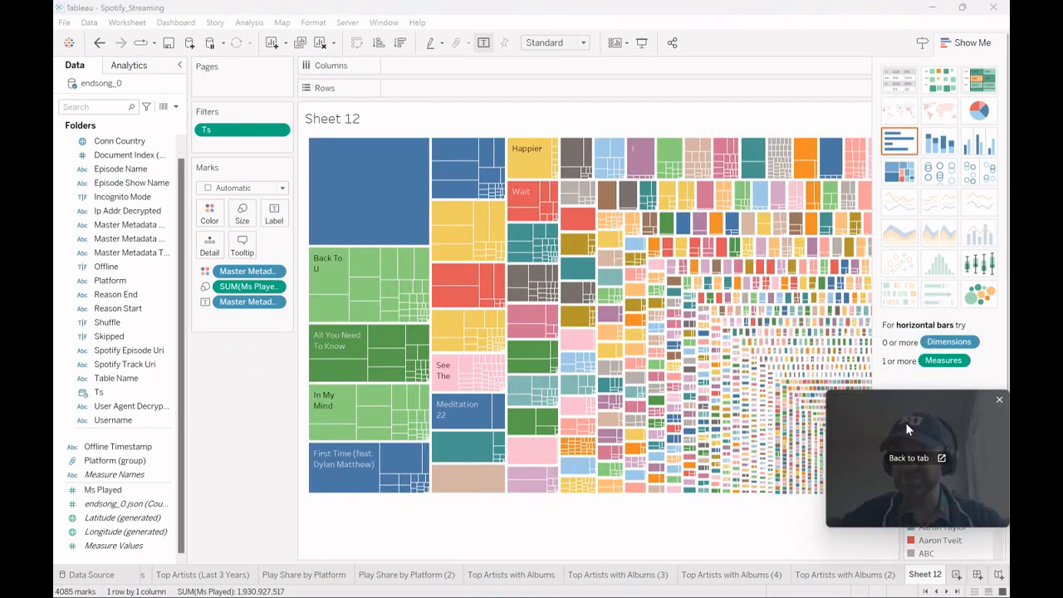
pyautogui.click(898, 83)
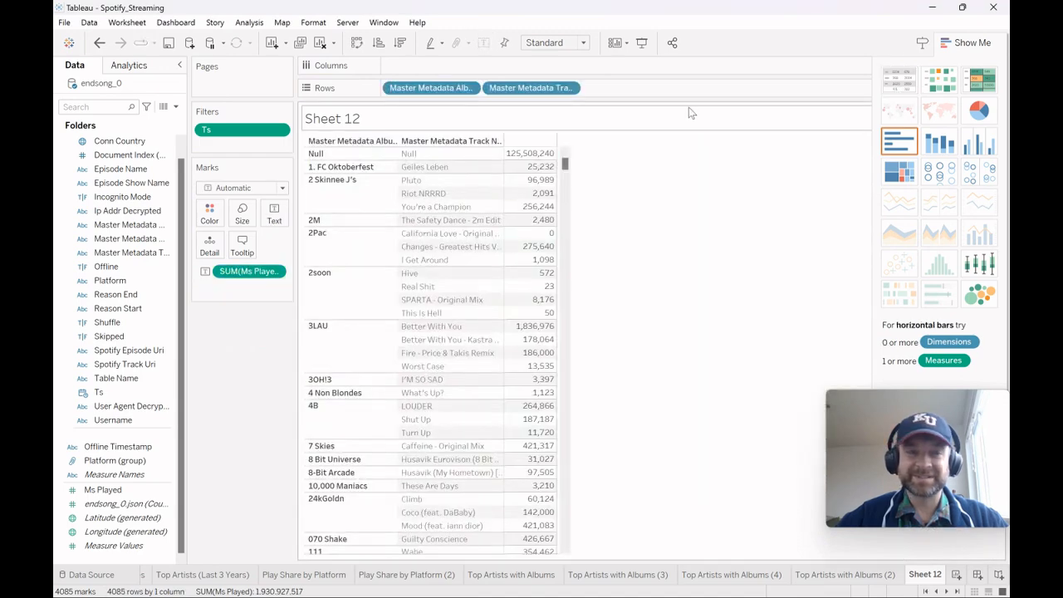
pyautogui.hotkey('ctrl', 'z')
pyautogui.hotkey('ctrl', 'z')
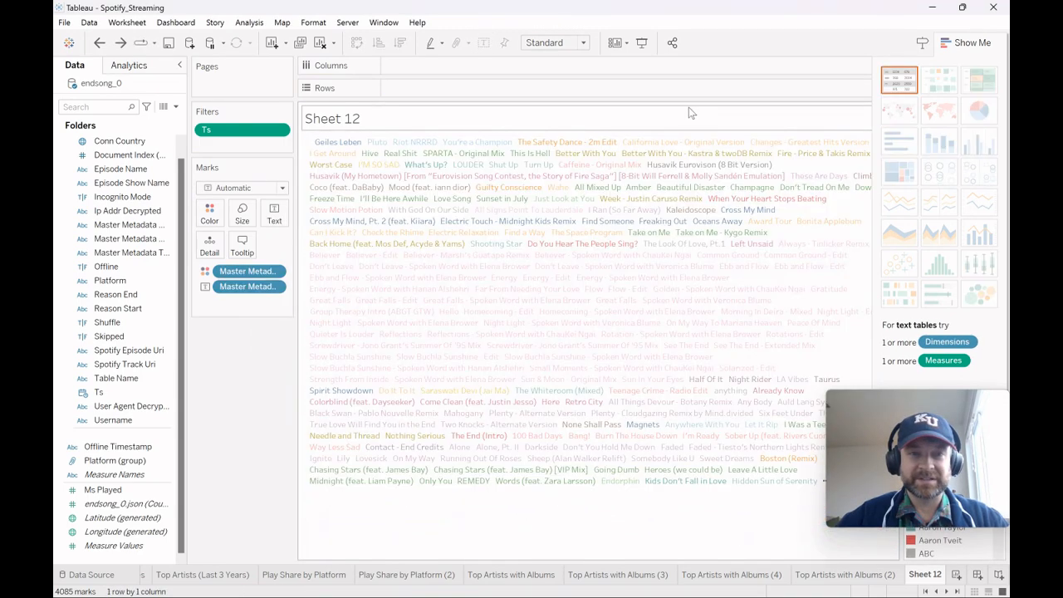
# Step: Set the mark type to Text and size the track names by Ms Played to form a word cloud
pyautogui.click(280, 188)
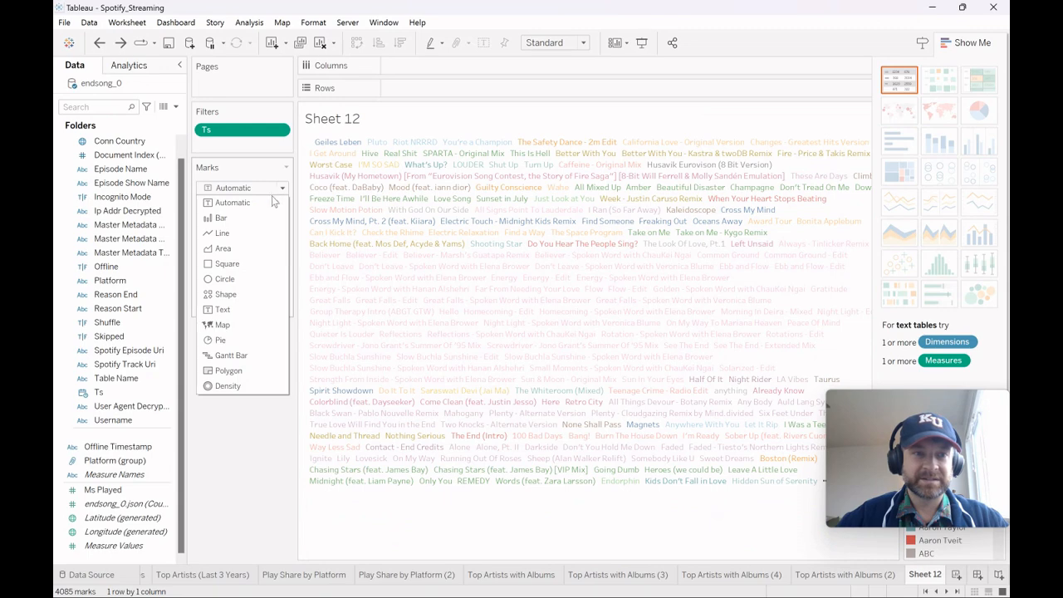
pyautogui.click(257, 312)
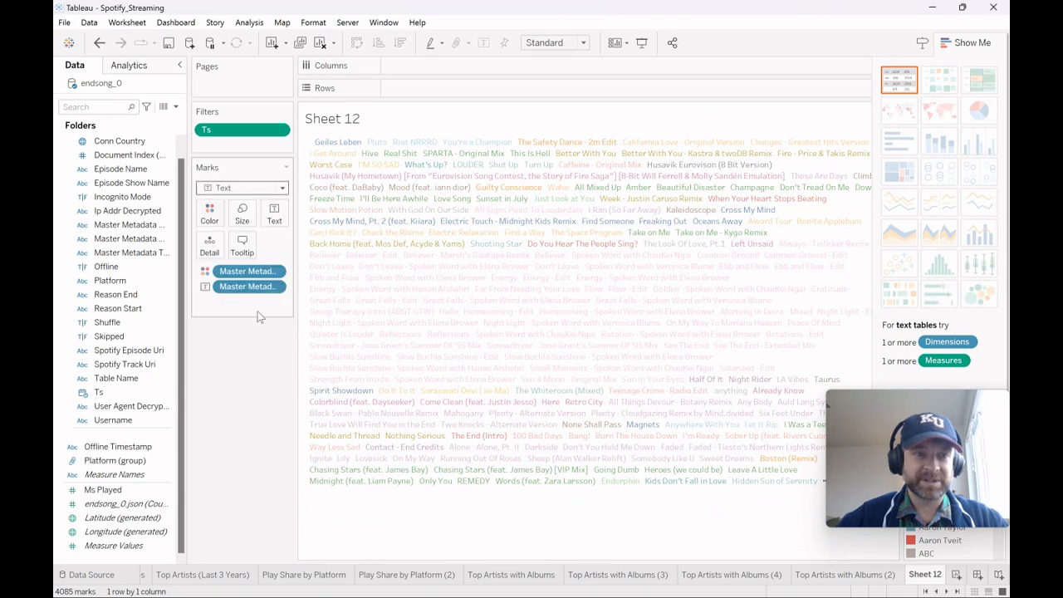
pyautogui.moveTo(103, 490); pyautogui.dragTo(244, 218)
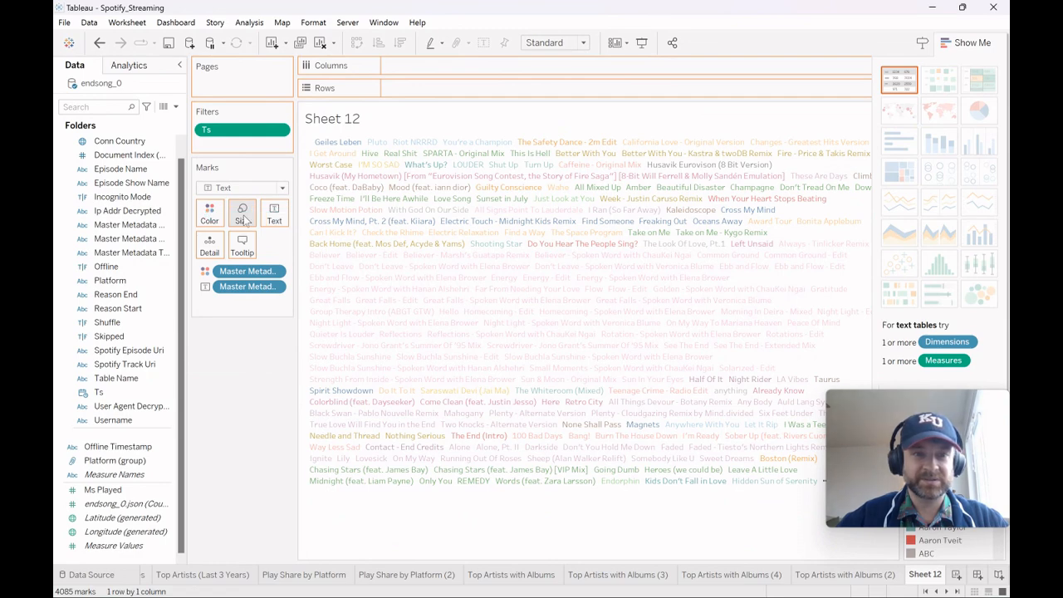
pyautogui.moveTo(245, 219); pyautogui.dragTo(246, 221)
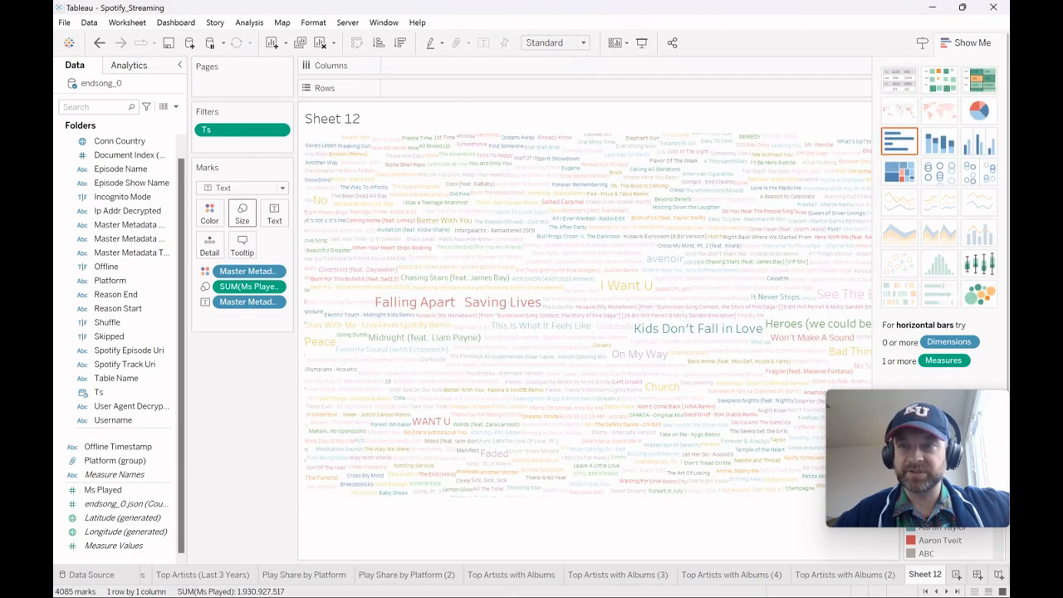
pyautogui.click(968, 43)
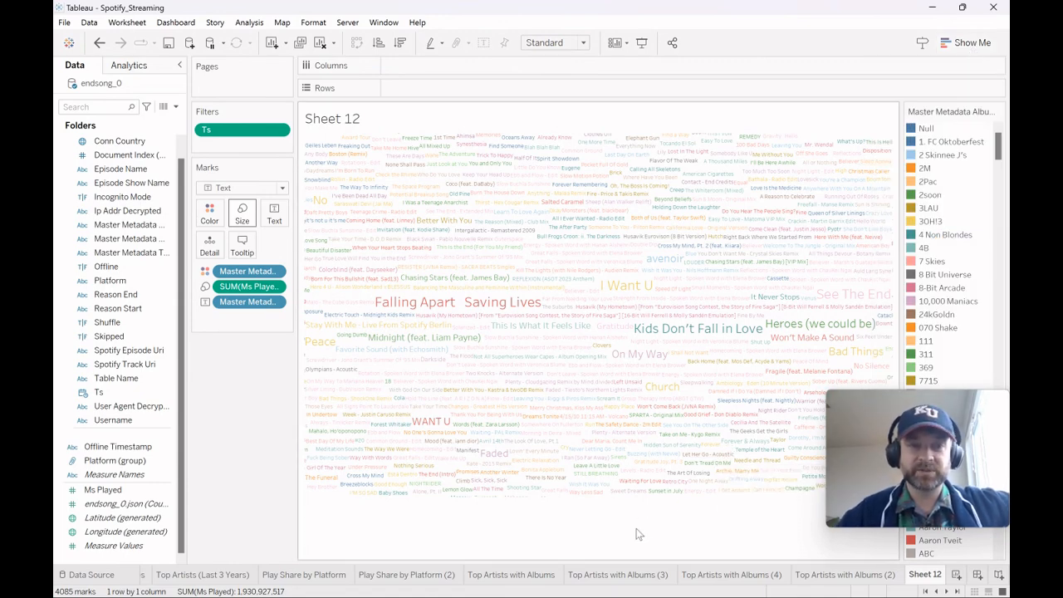
# Step: Rename the worksheet as Word Cloud
pyautogui.moveTo(721, 332)
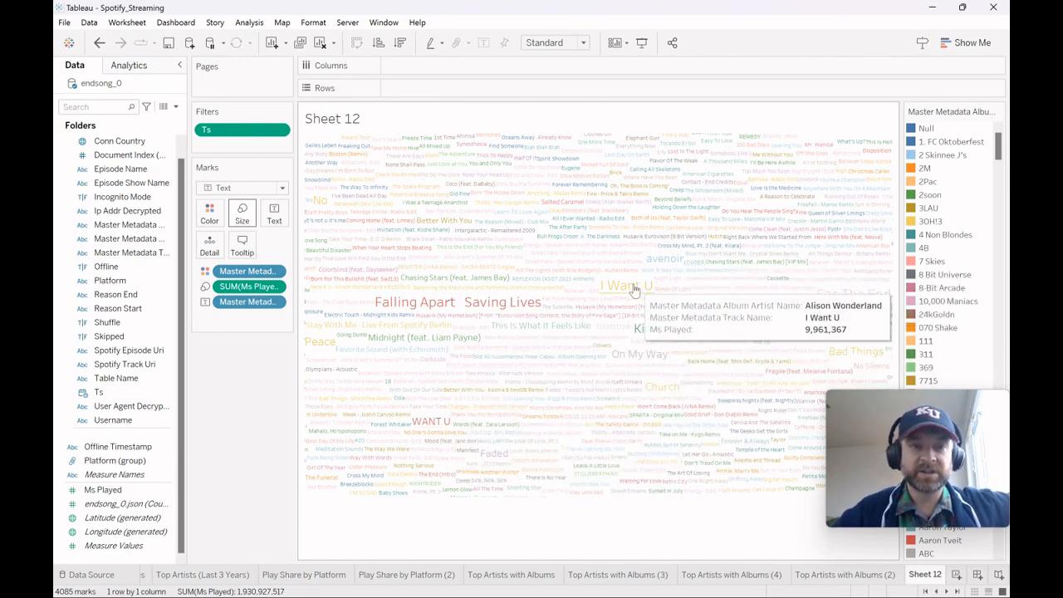
pyautogui.doubleClick(929, 573)
pyautogui.write('Word Cloud')
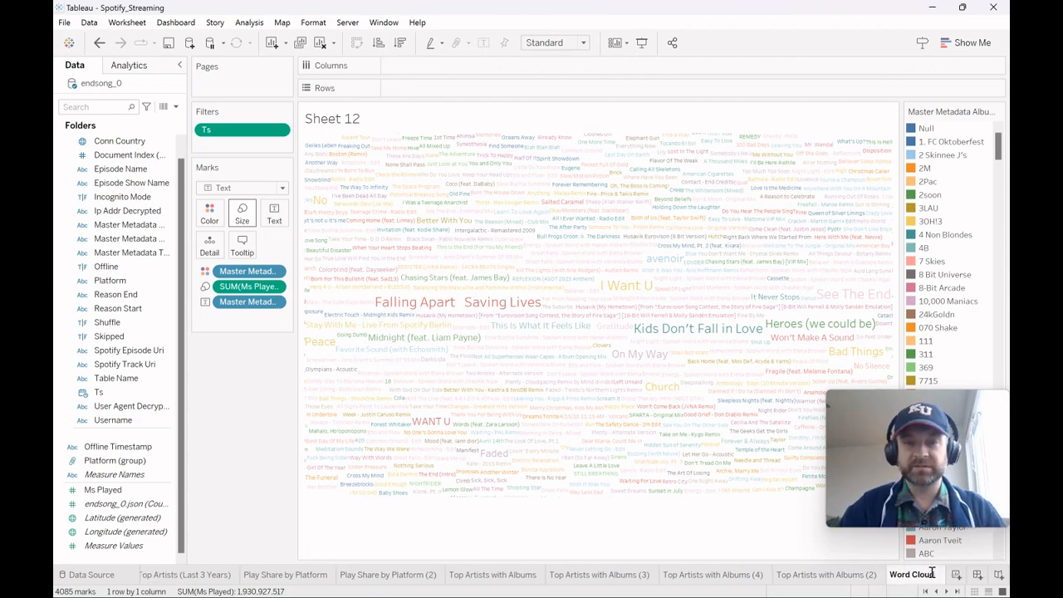
pyautogui.press('Return')
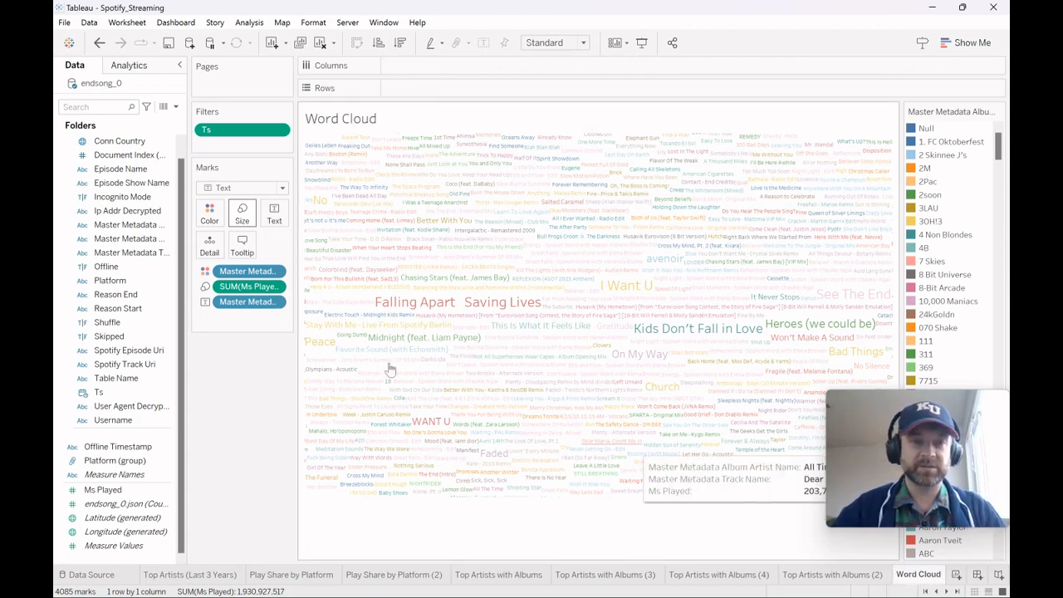
# Step: Split the word cloud into rows by year of Ts in Entire View and keep only 2022 and 2023
pyautogui.write('ts')
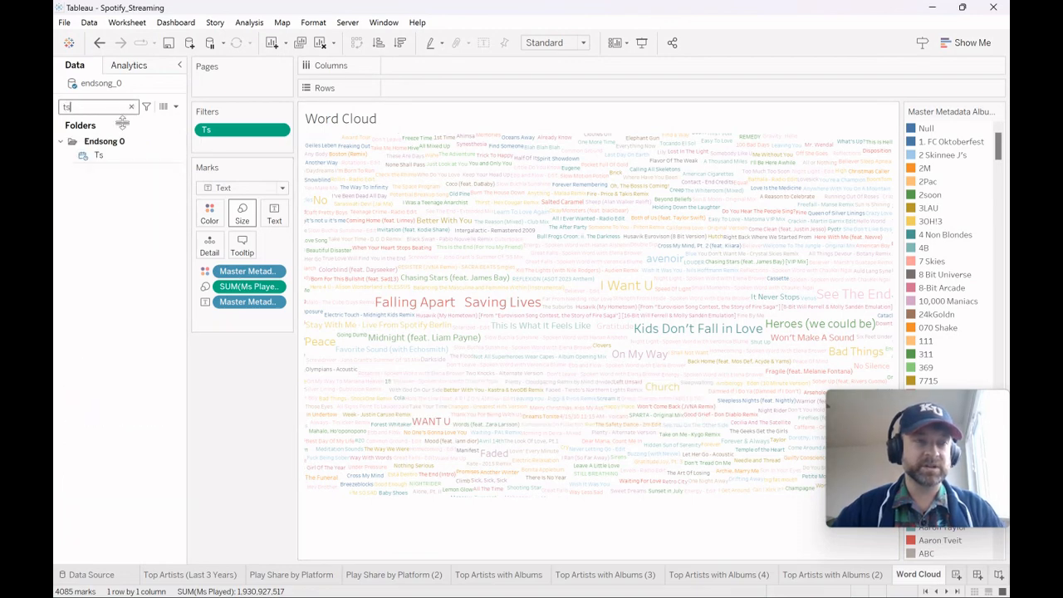
pyautogui.moveTo(120, 160); pyautogui.dragTo(399, 96)
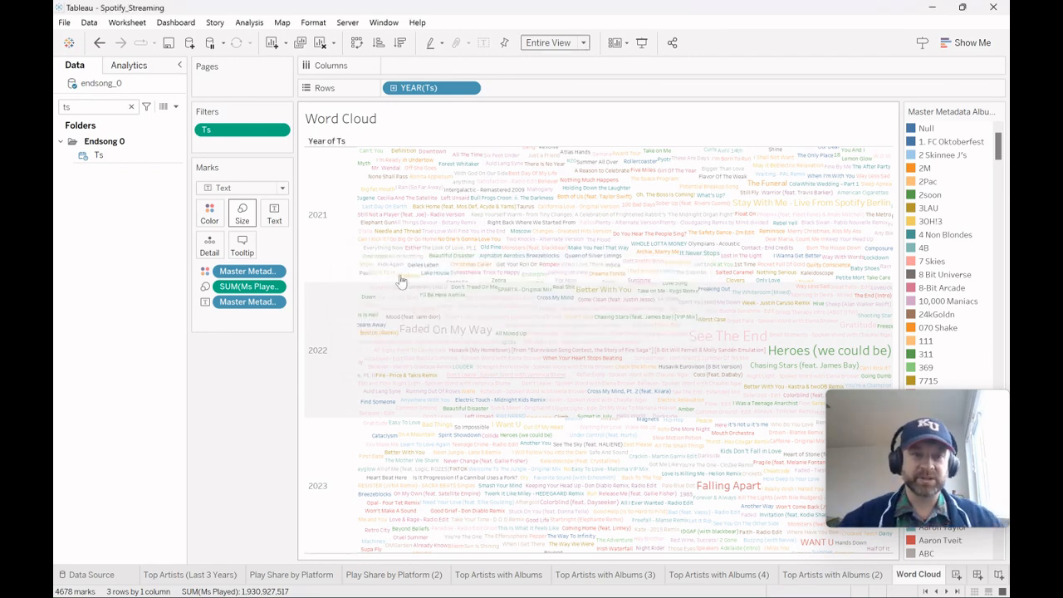
pyautogui.click(334, 436)
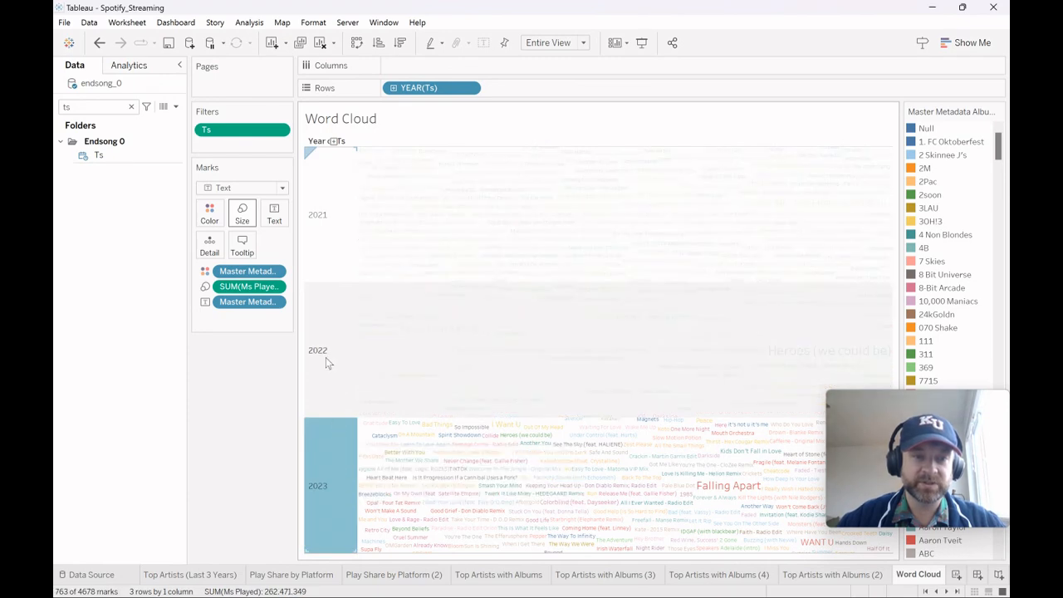
pyautogui.keyDown('ctrl'); pyautogui.click(325, 357); pyautogui.keyUp('ctrl')
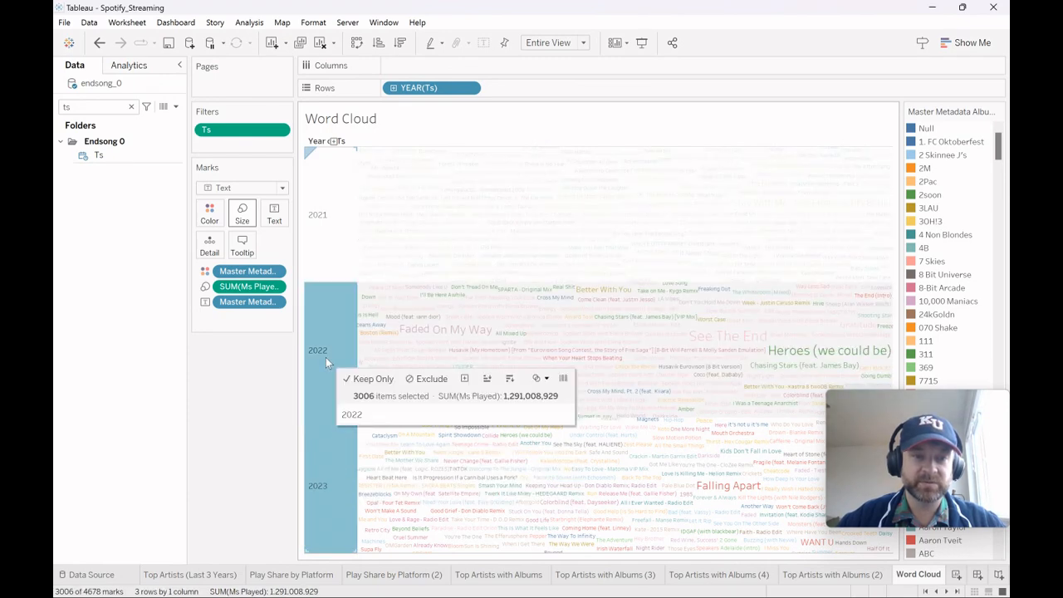
pyautogui.click(366, 379)
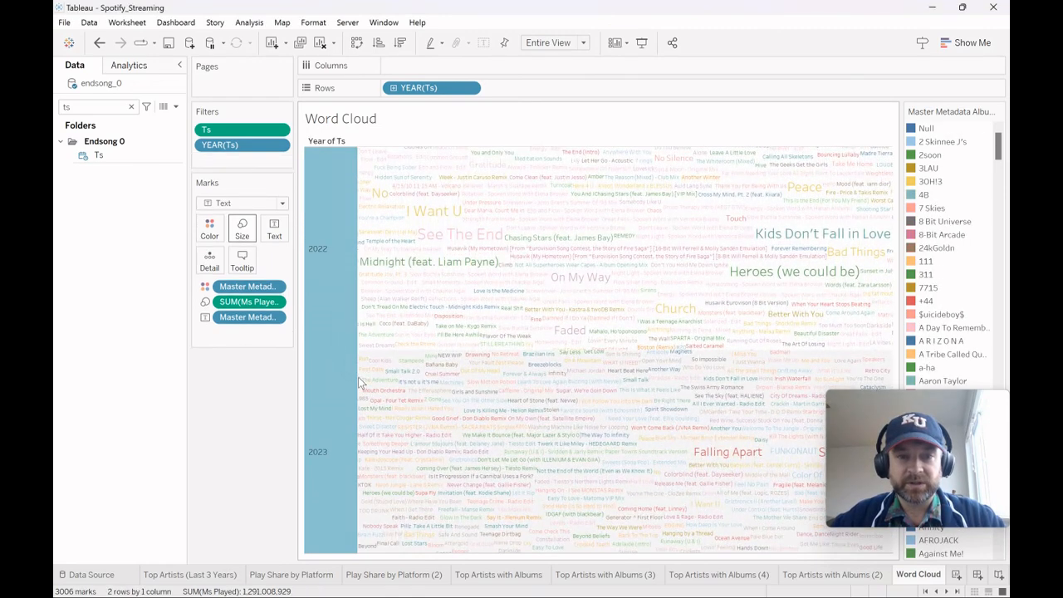
pyautogui.moveTo(931, 426); pyautogui.dragTo(226, 384)
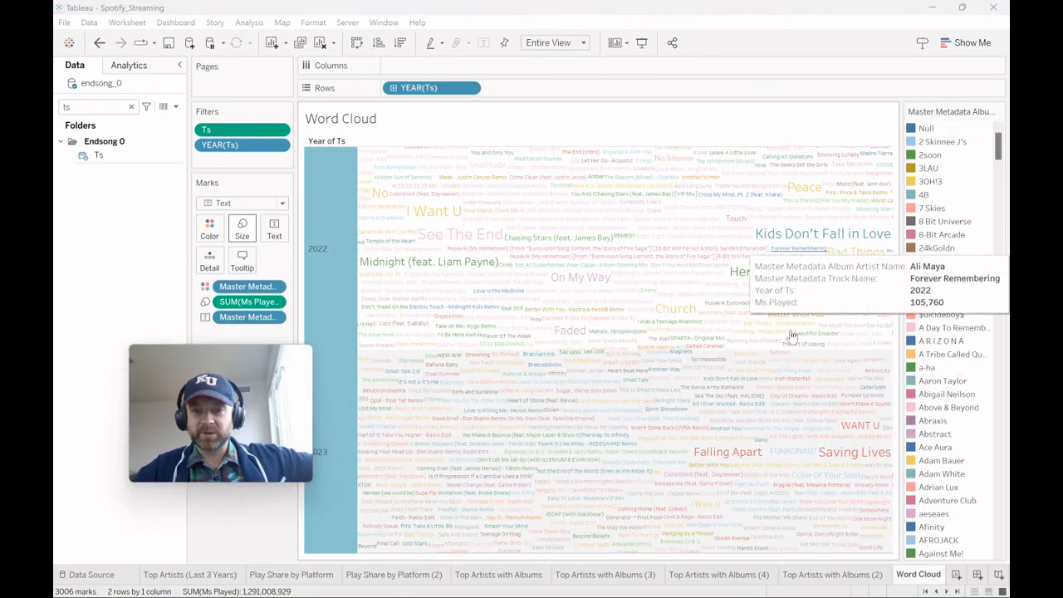